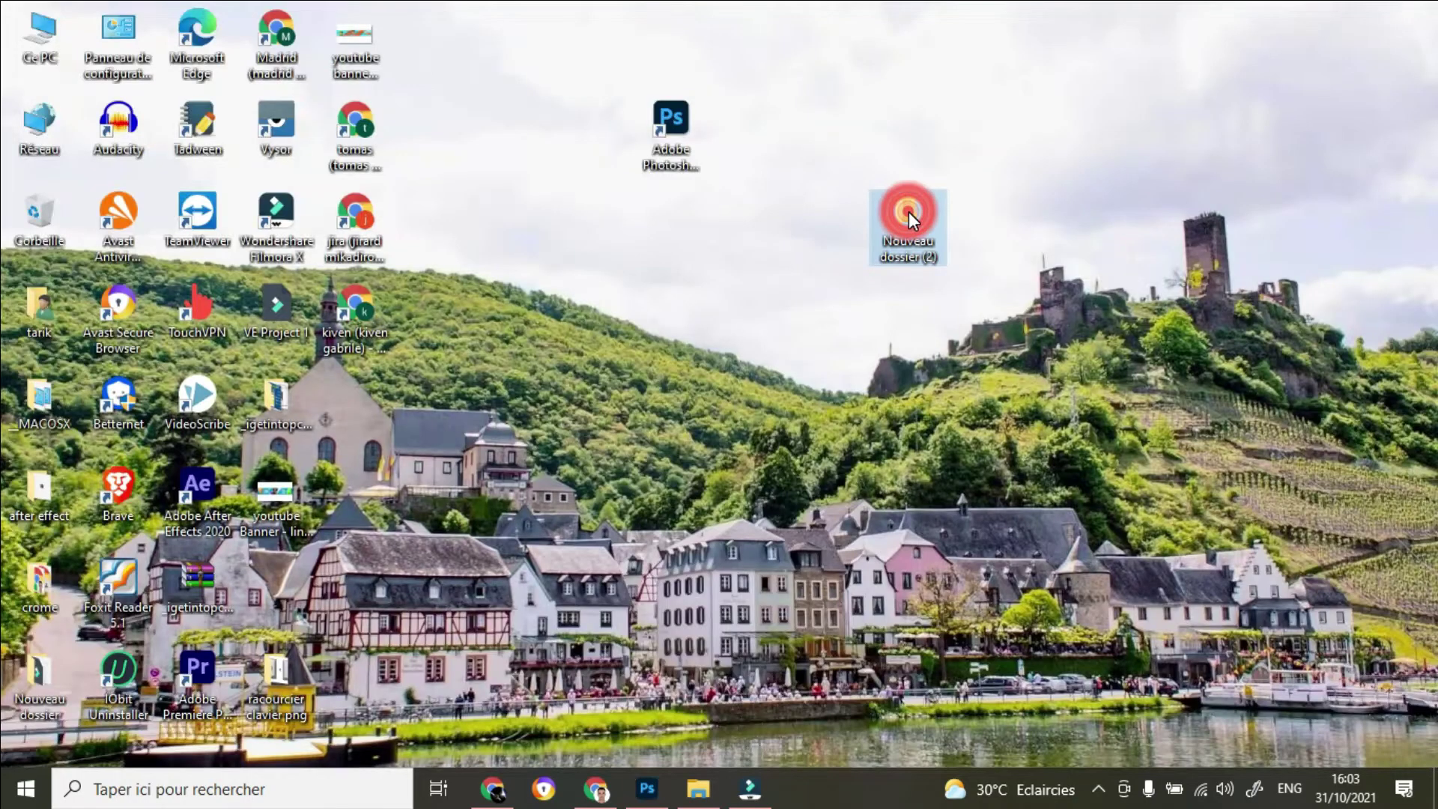
Paste the copied files into the folder Nouveau dossier (2) and open youtube banner layout template.psd in Photoshop
double_click(909, 212)
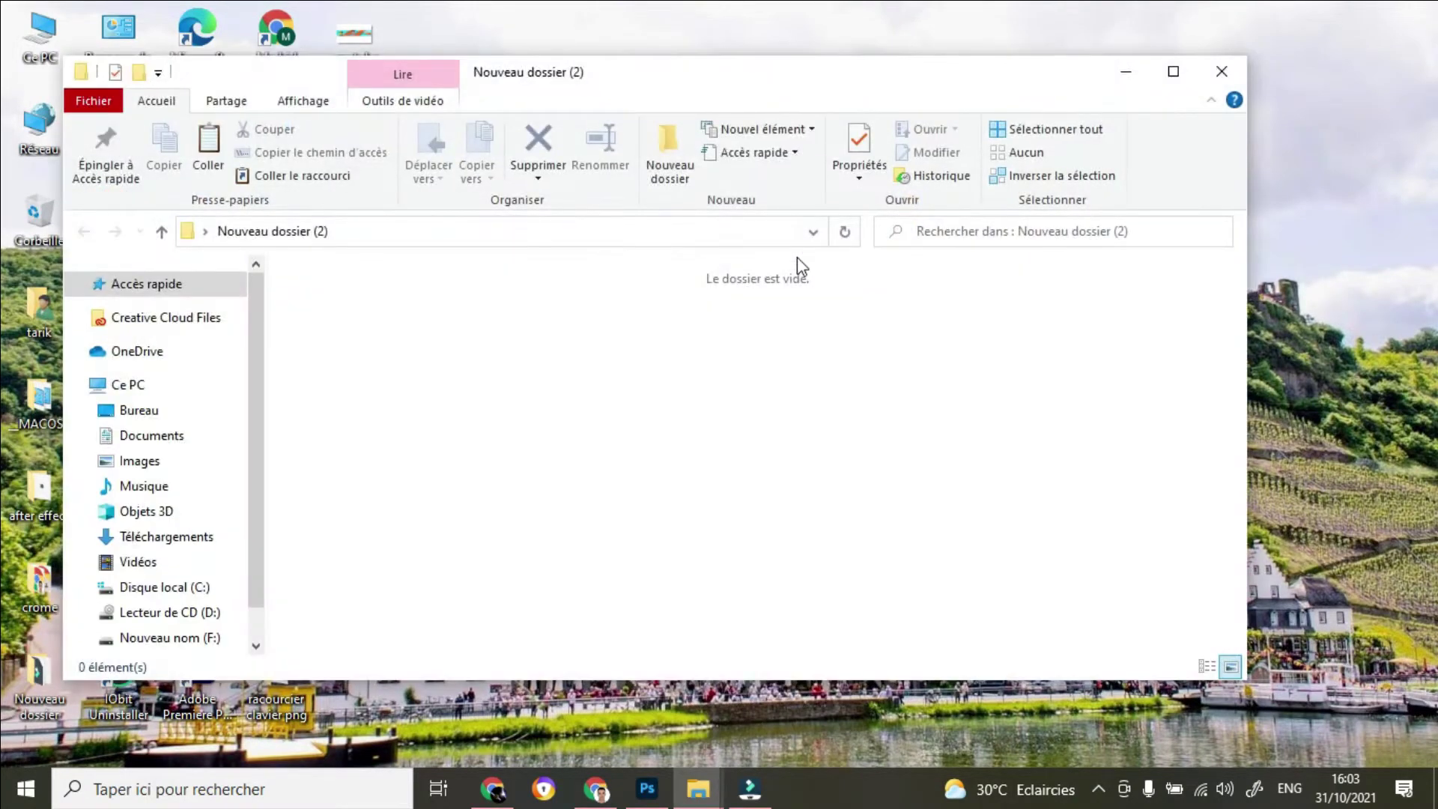
right_click(668, 355)
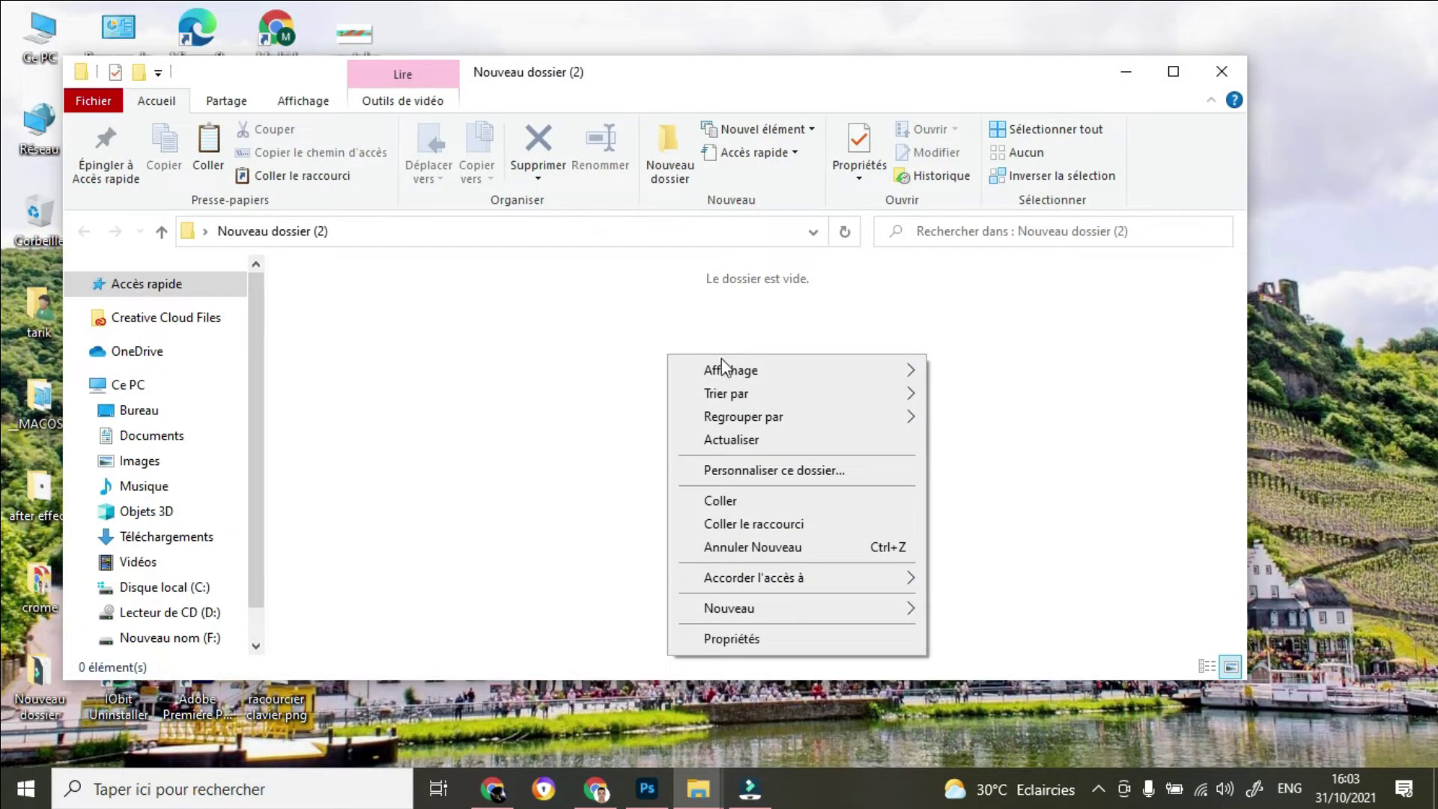
click(747, 502)
click(344, 317)
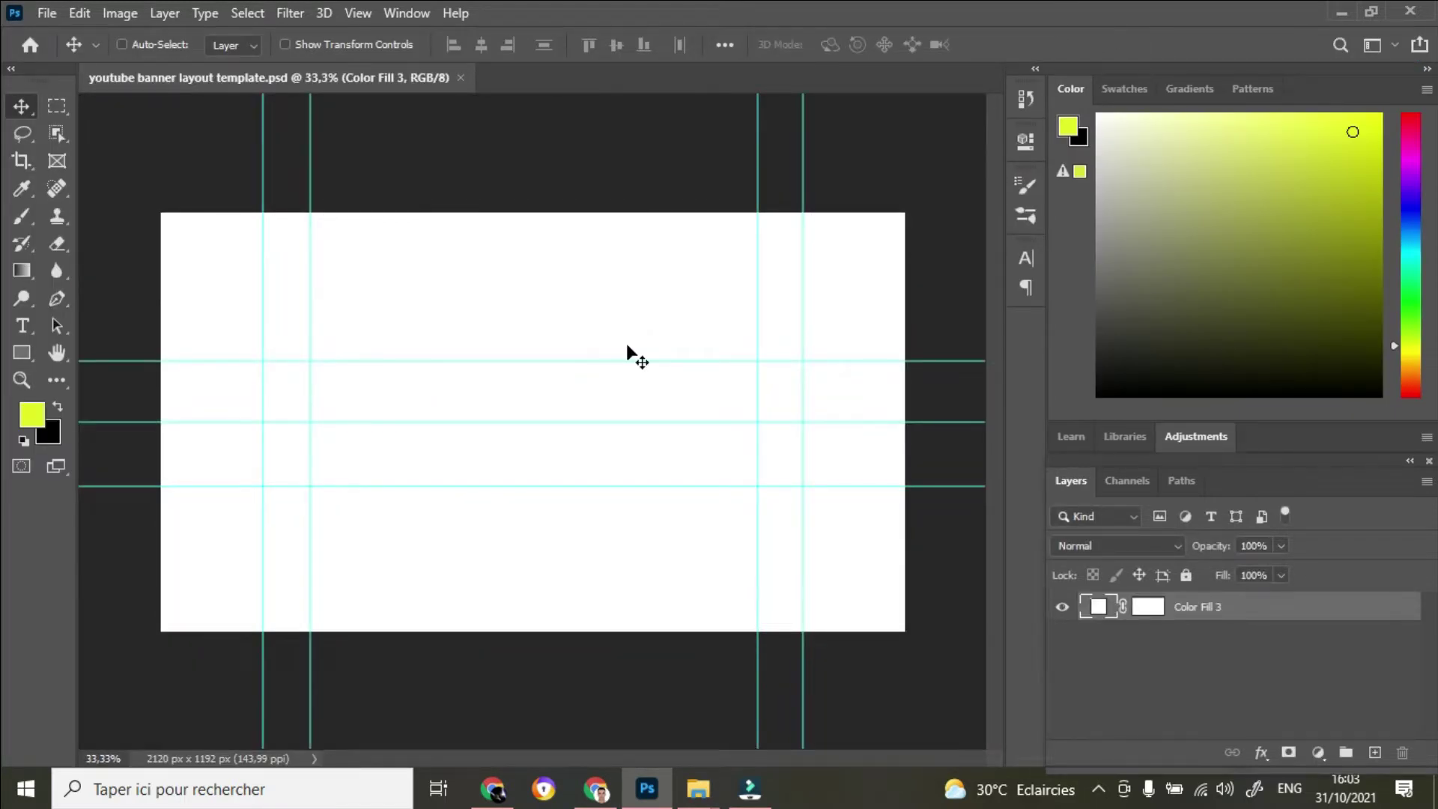
Draw a rectangle about 2123 × 357 px across the full canvas width between the outer horizontal guides
click(22, 353)
click(134, 347)
drag(162, 361, 905, 485)
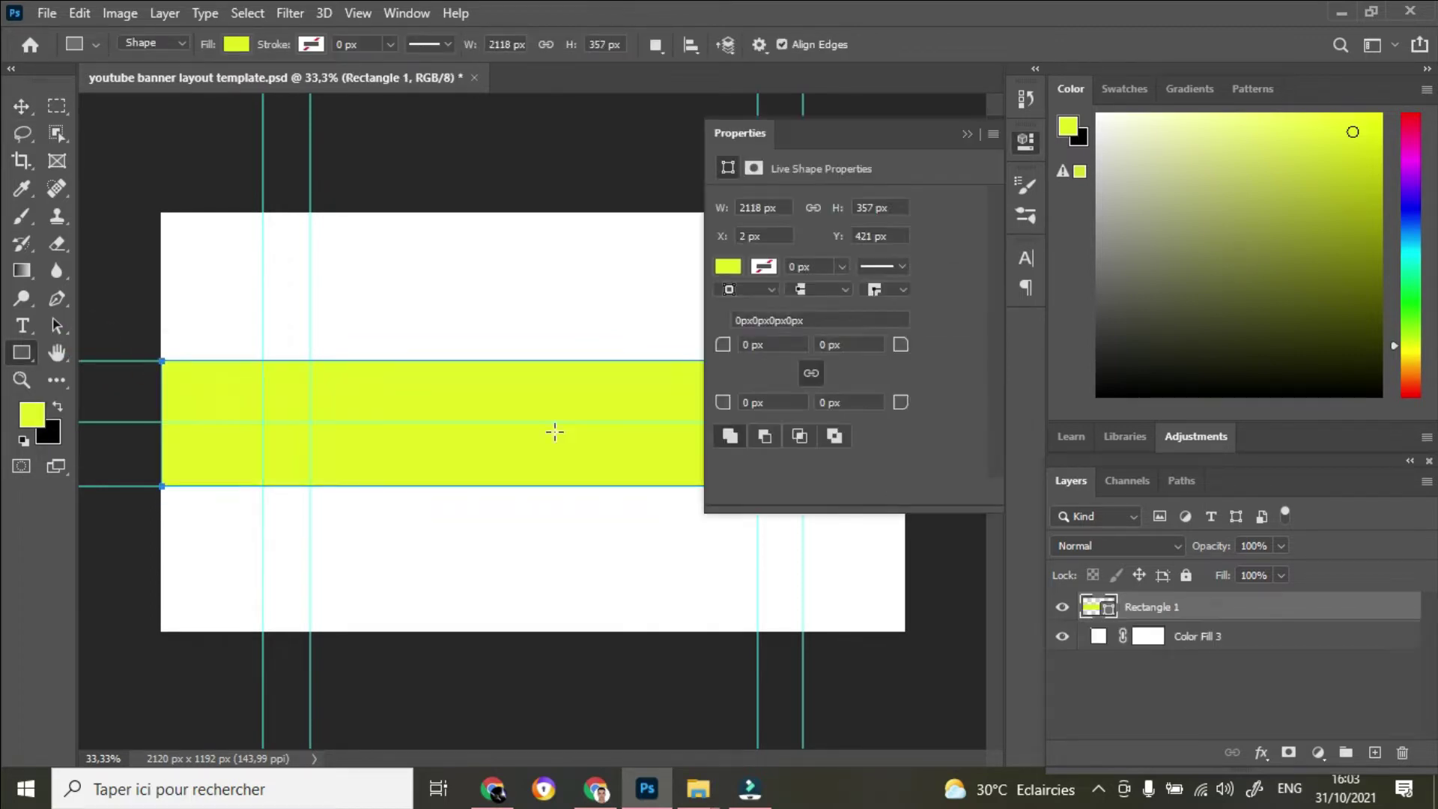
Set the rectangle's fill to the muted teal color 5cb4ab
click(237, 44)
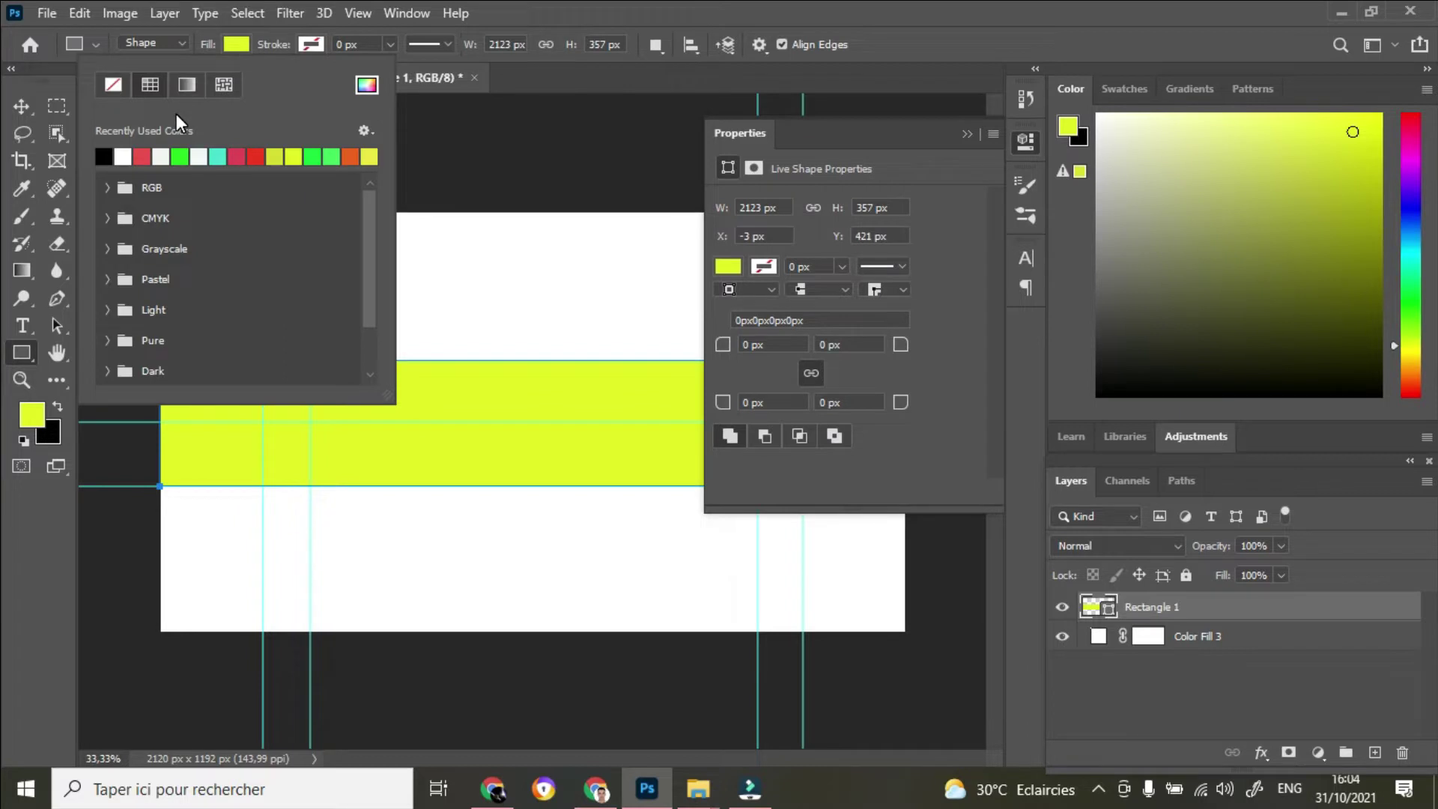
click(218, 156)
click(367, 84)
click(502, 167)
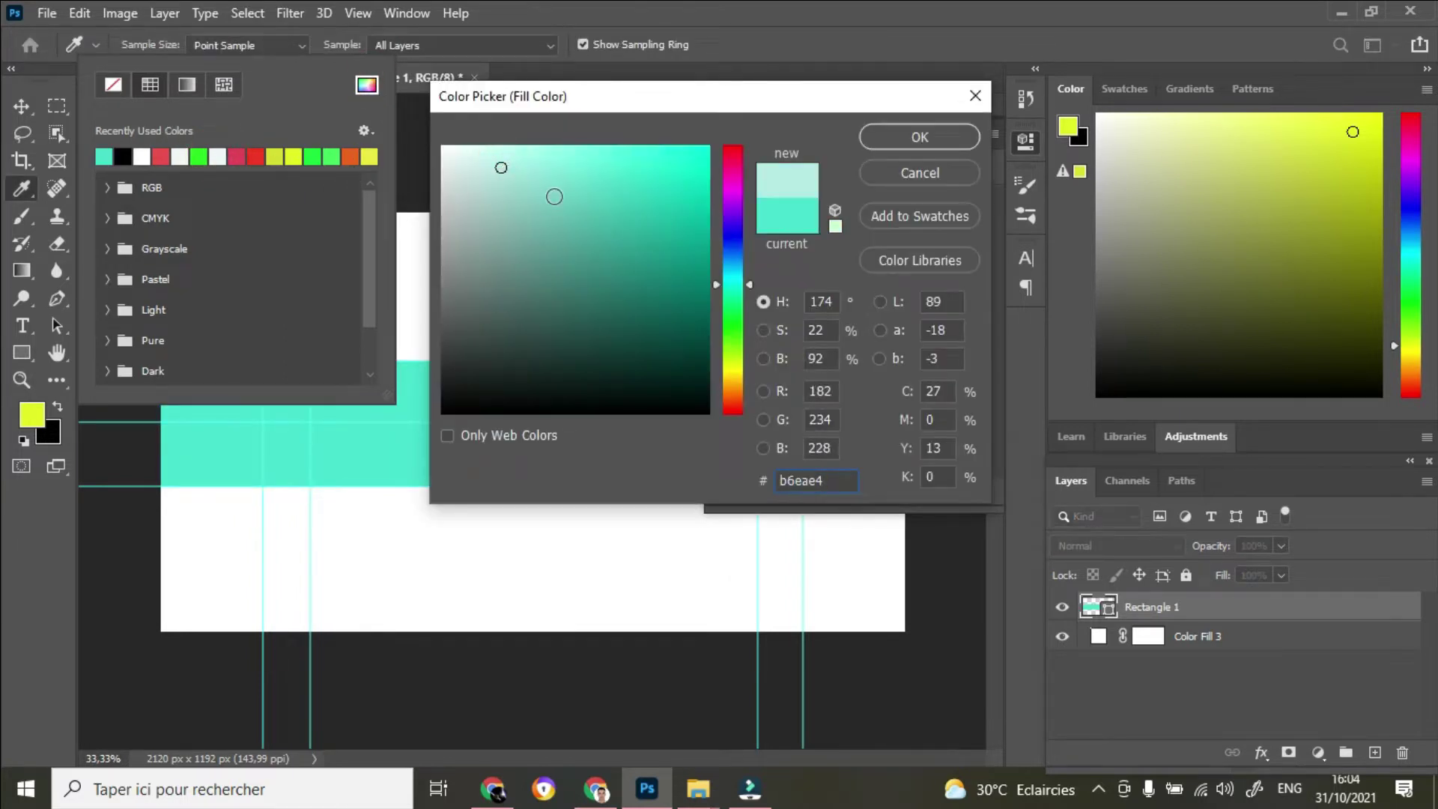
click(542, 186)
click(573, 225)
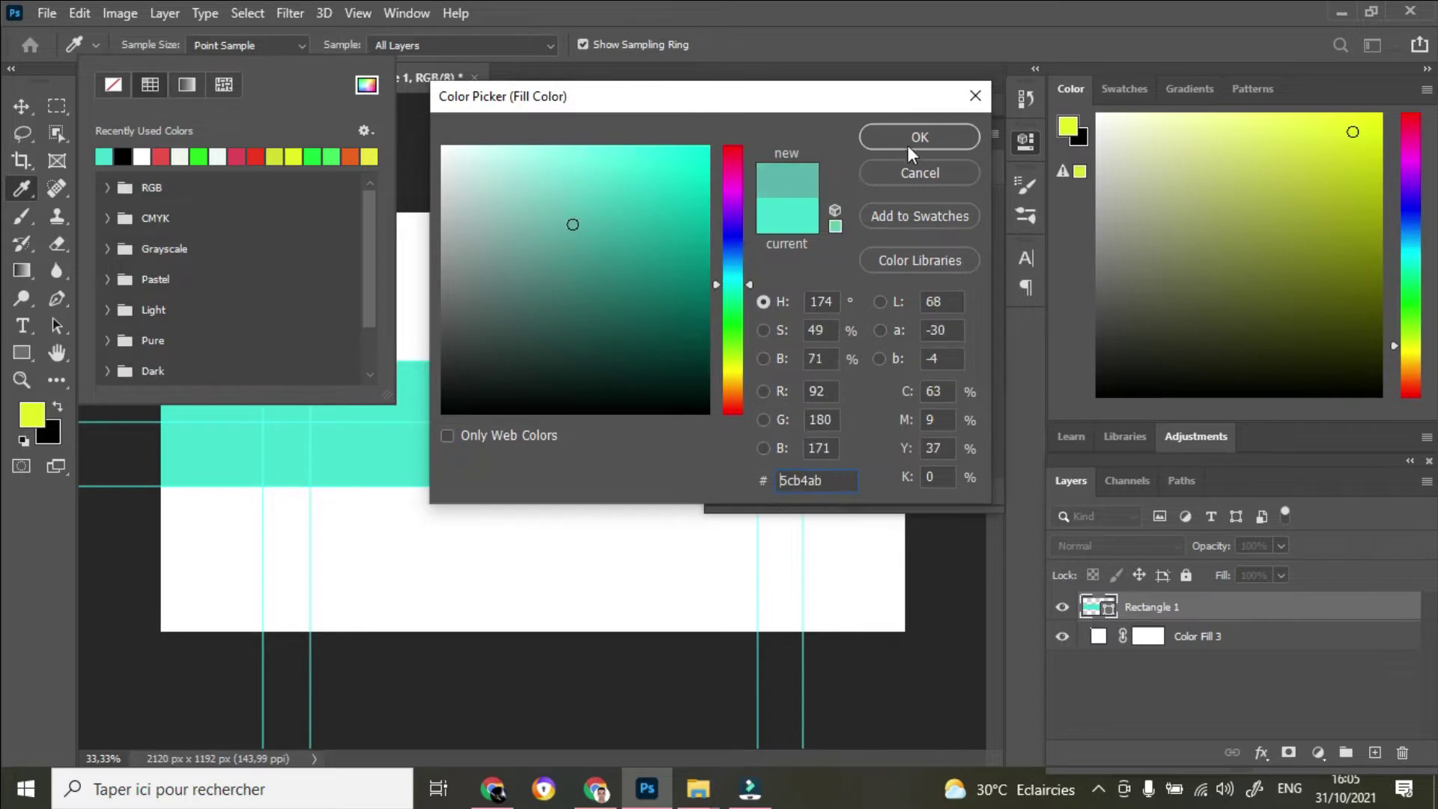
click(909, 142)
click(893, 182)
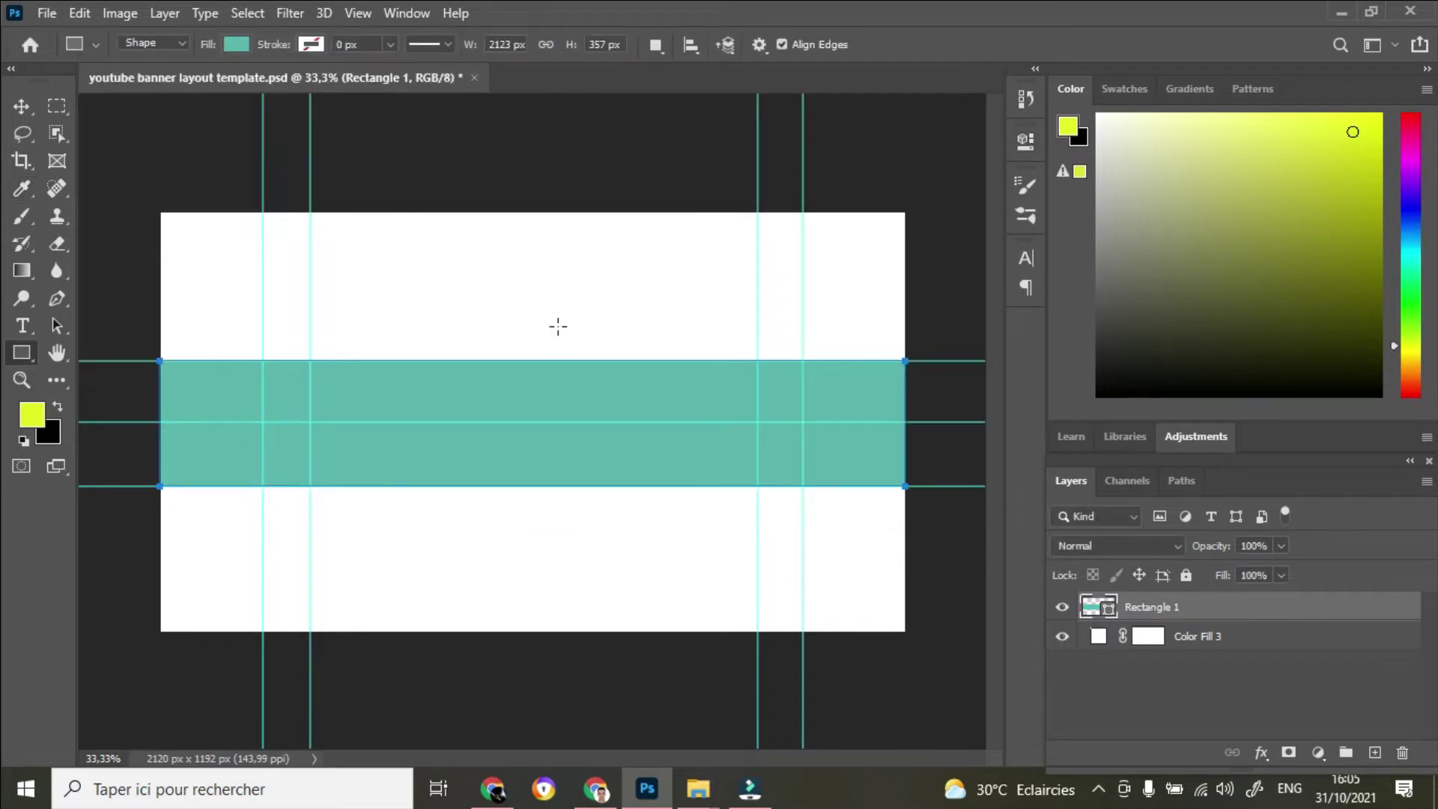
Set the rectangle's stroke to no color and nudge the band into place between the outer horizontal guides
click(312, 42)
click(187, 84)
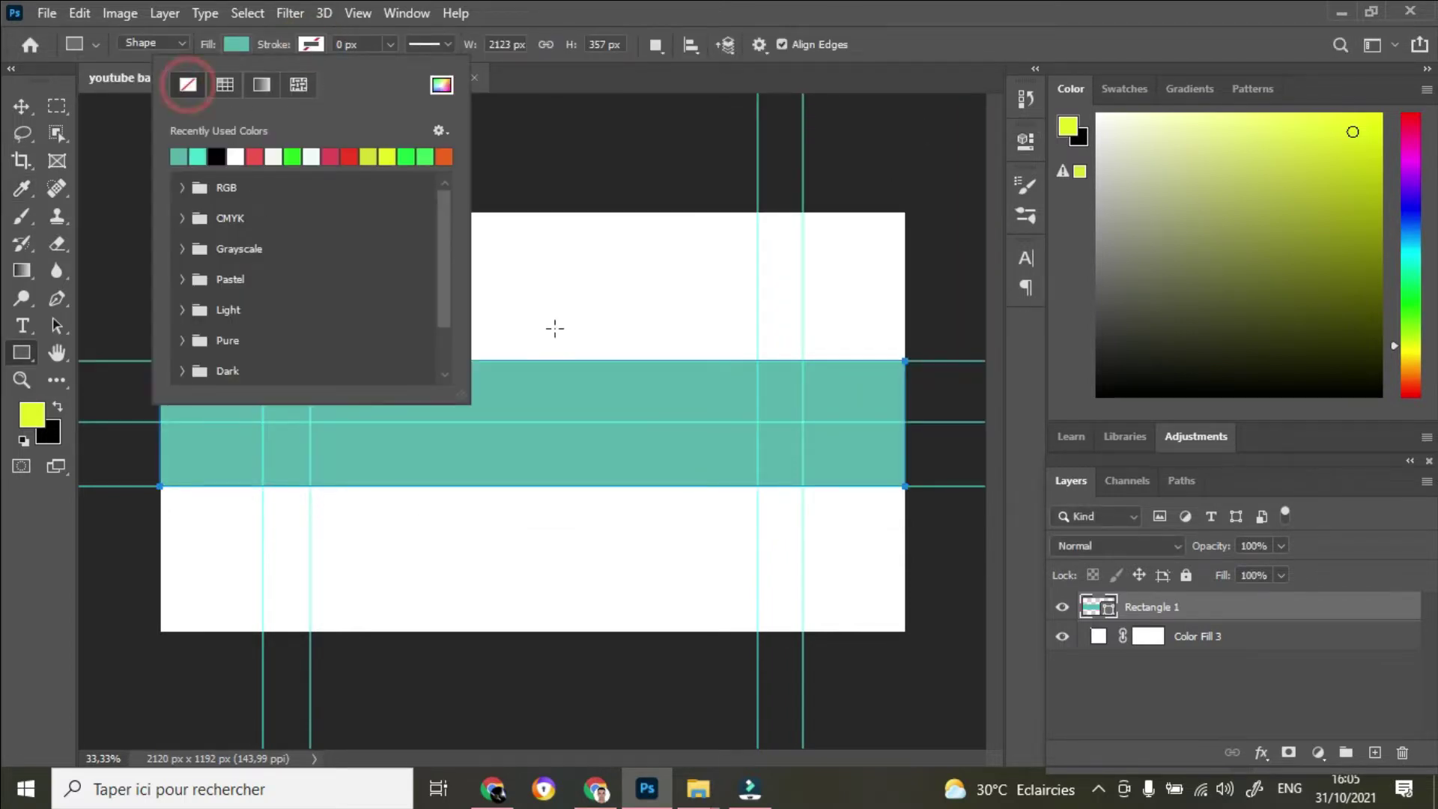
click(562, 232)
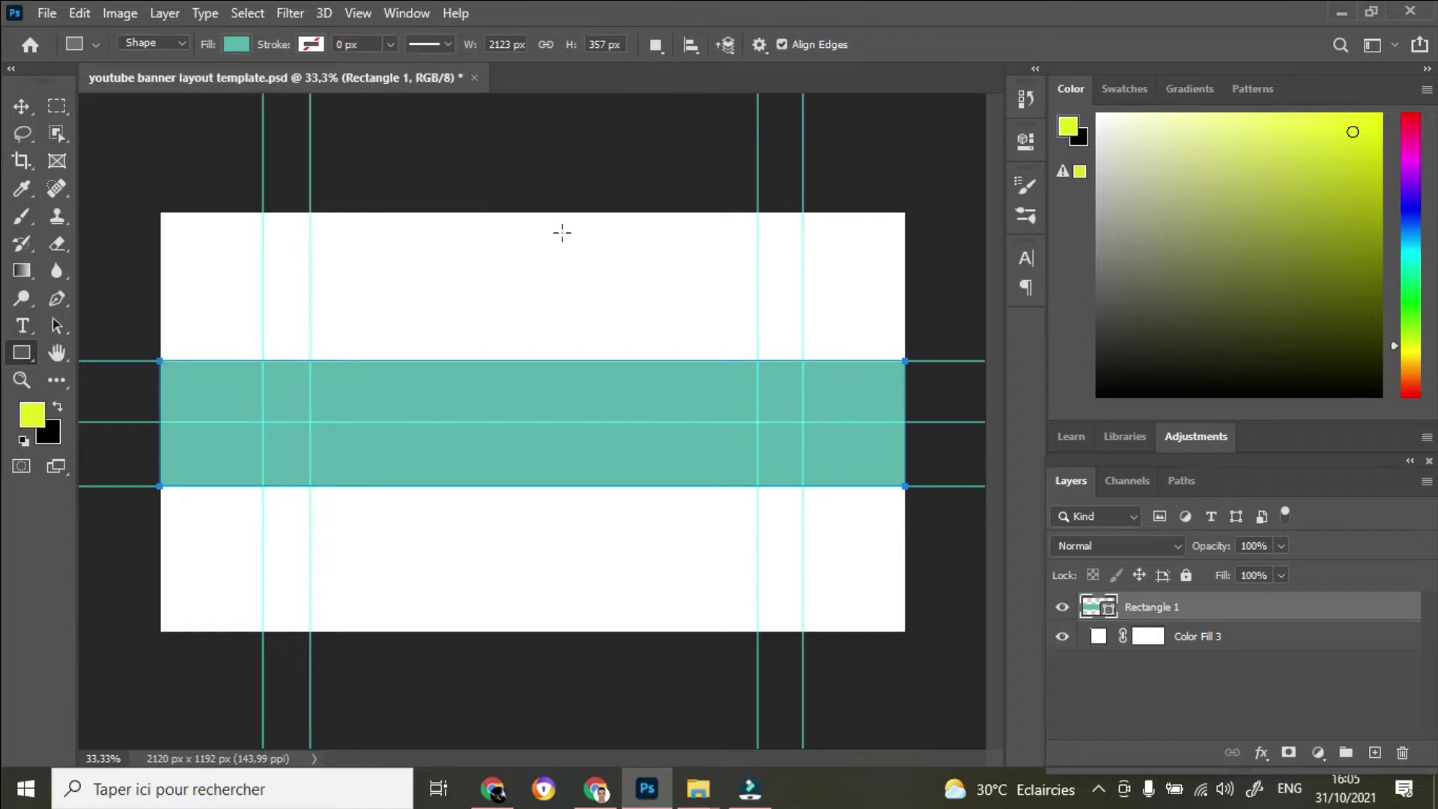
click(21, 105)
drag(366, 404, 373, 402)
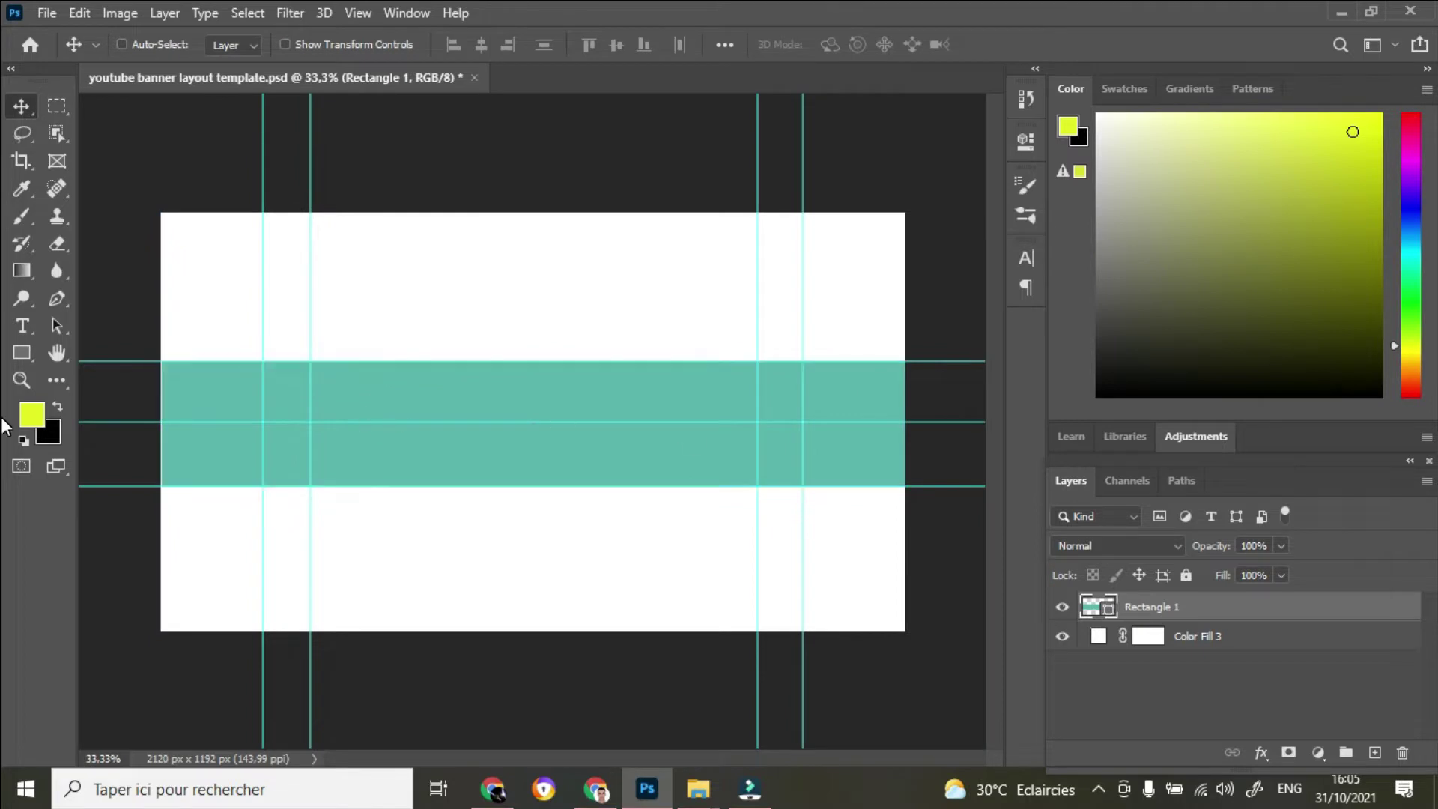
Add a Gradient Fill layer above the rectangle, using the yellow Color to Transparent gradient
click(1317, 751)
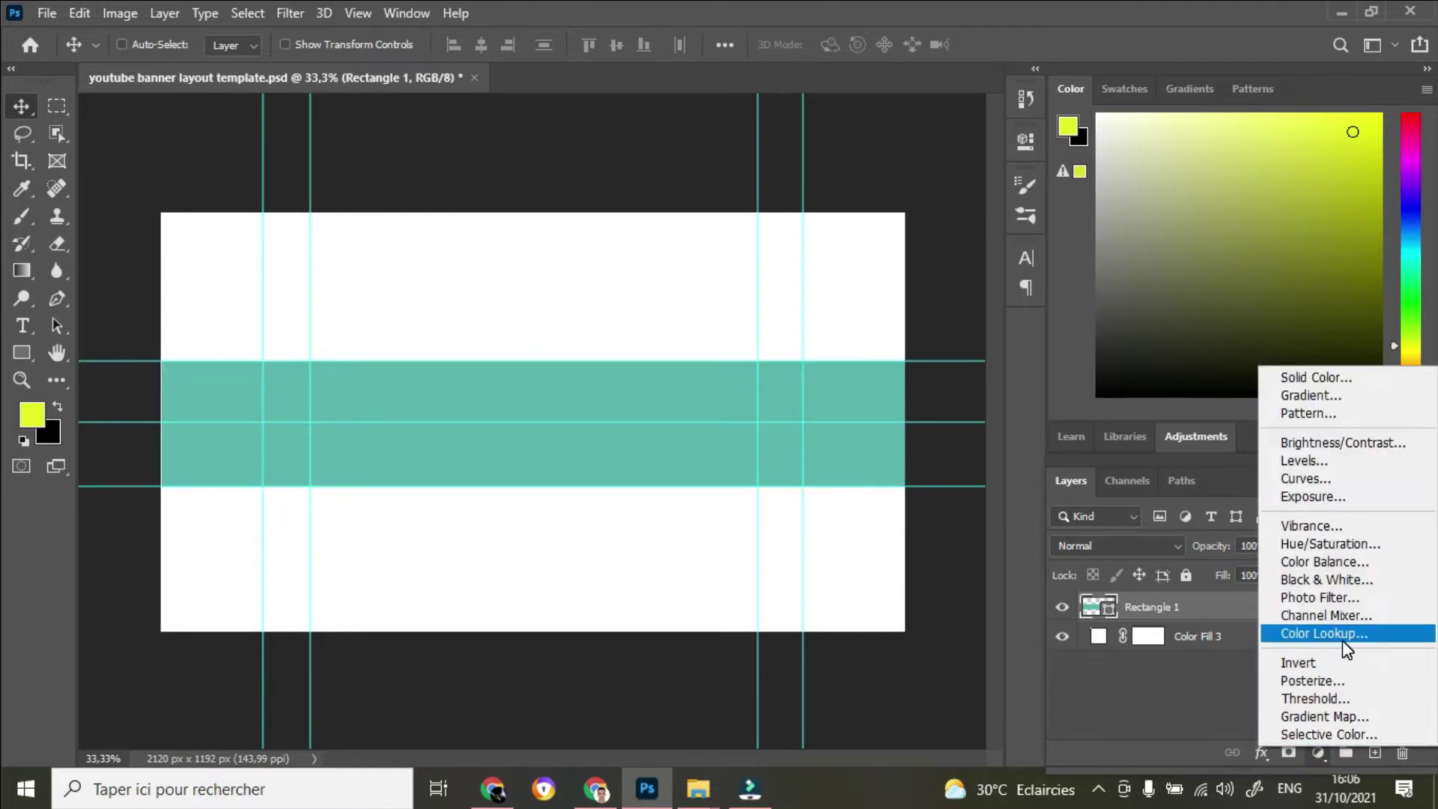
click(1318, 396)
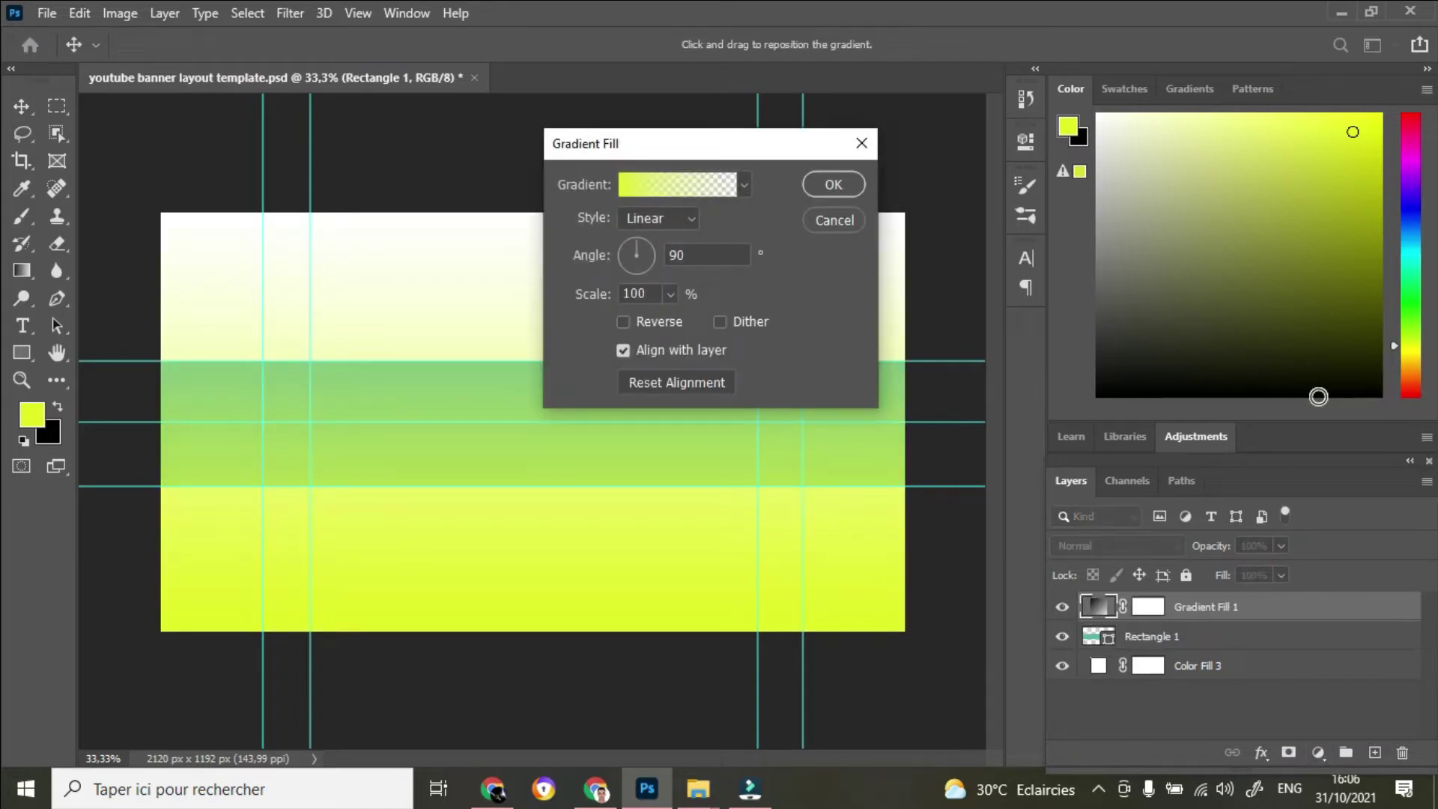
click(698, 182)
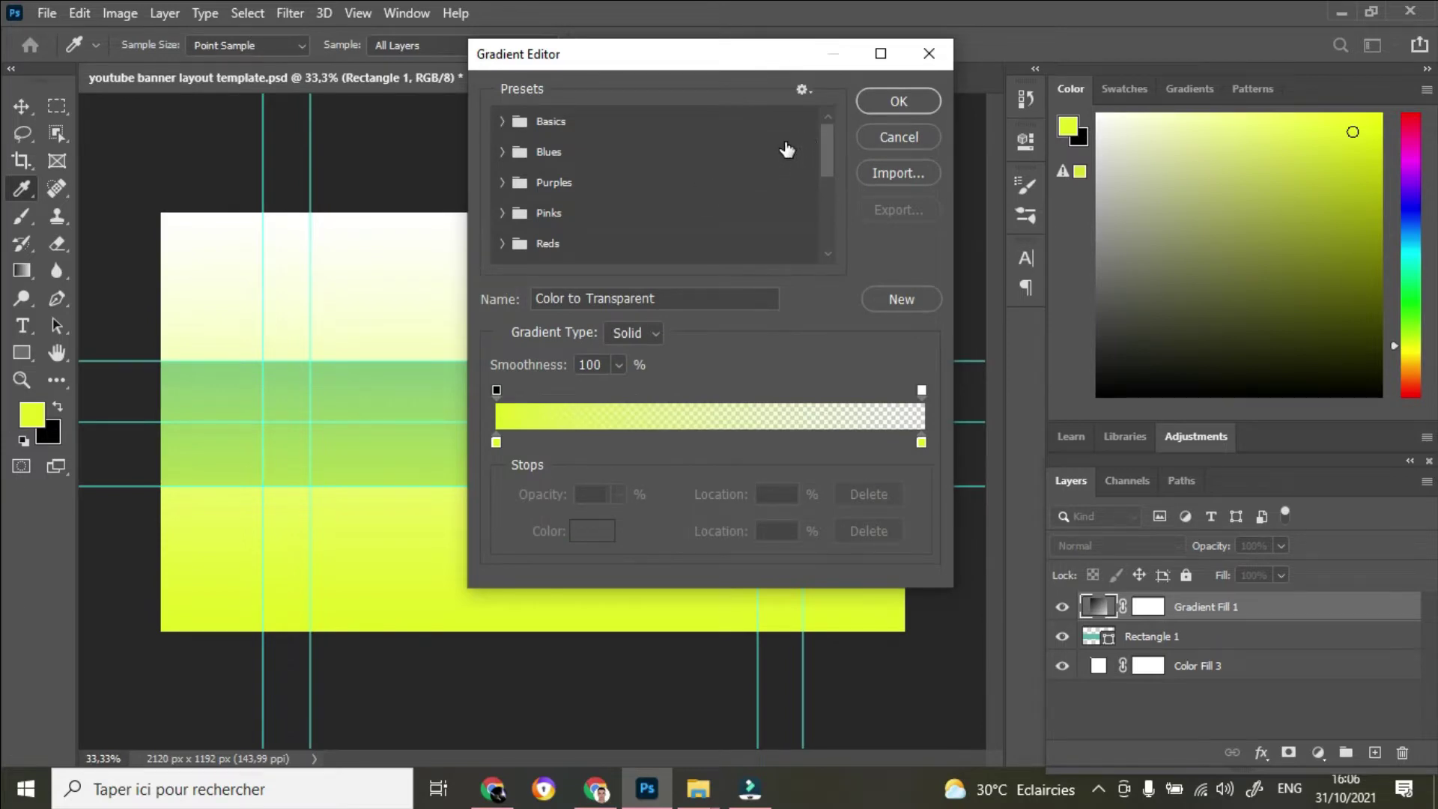
click(909, 101)
click(744, 184)
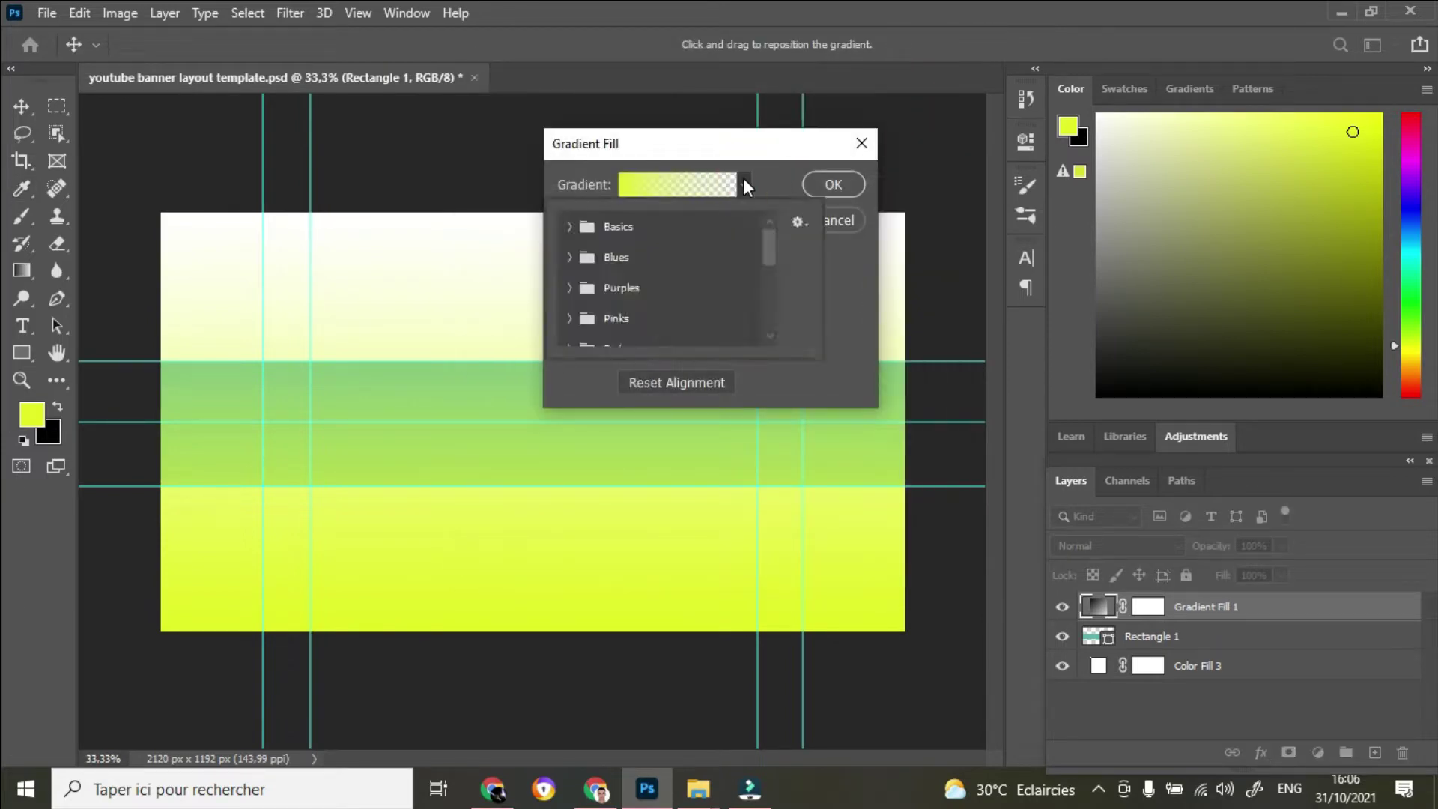
click(744, 184)
Edit the fill layer's gradient so its starting opacity stop has 53% opacity at location 1%
click(664, 184)
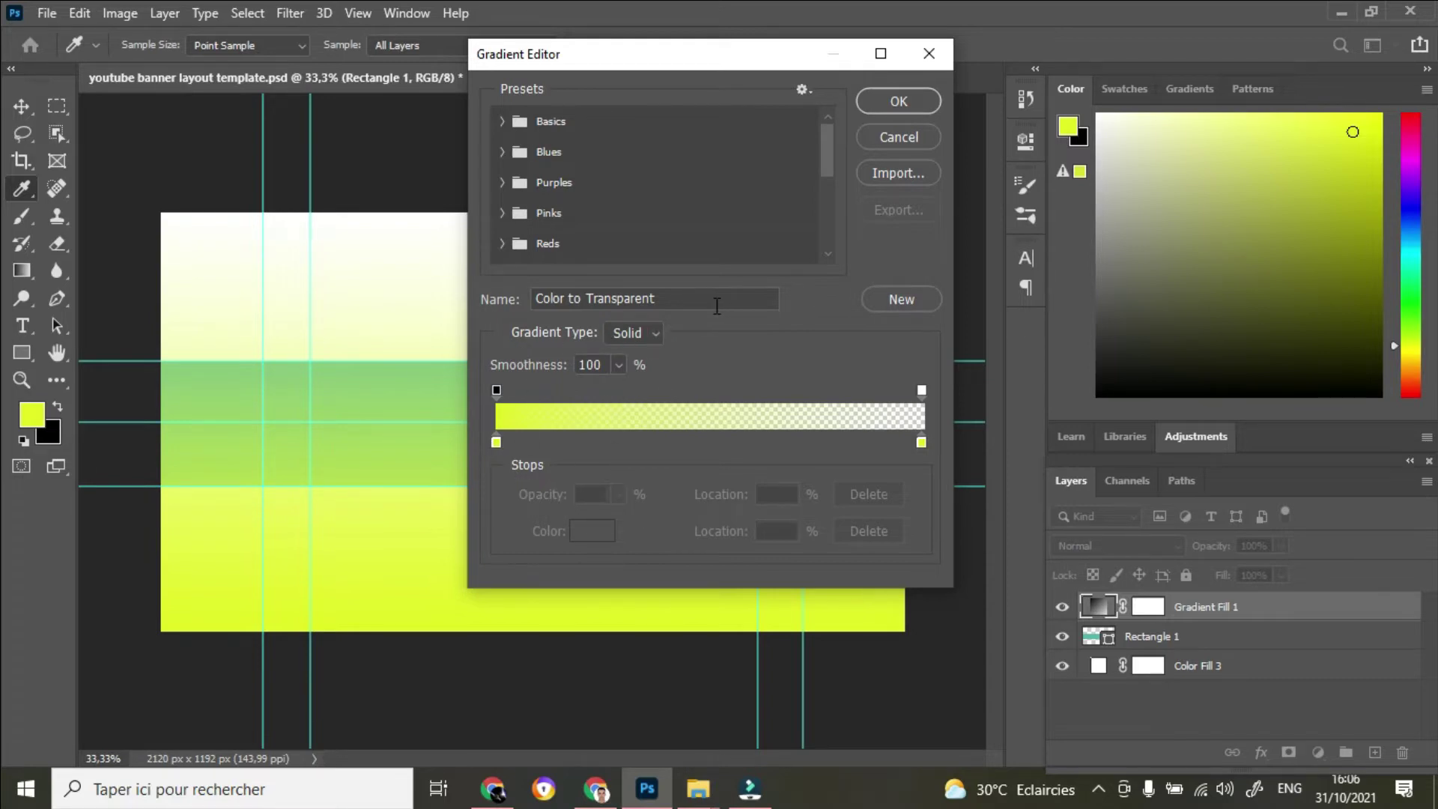
click(655, 325)
click(626, 354)
click(607, 362)
click(499, 388)
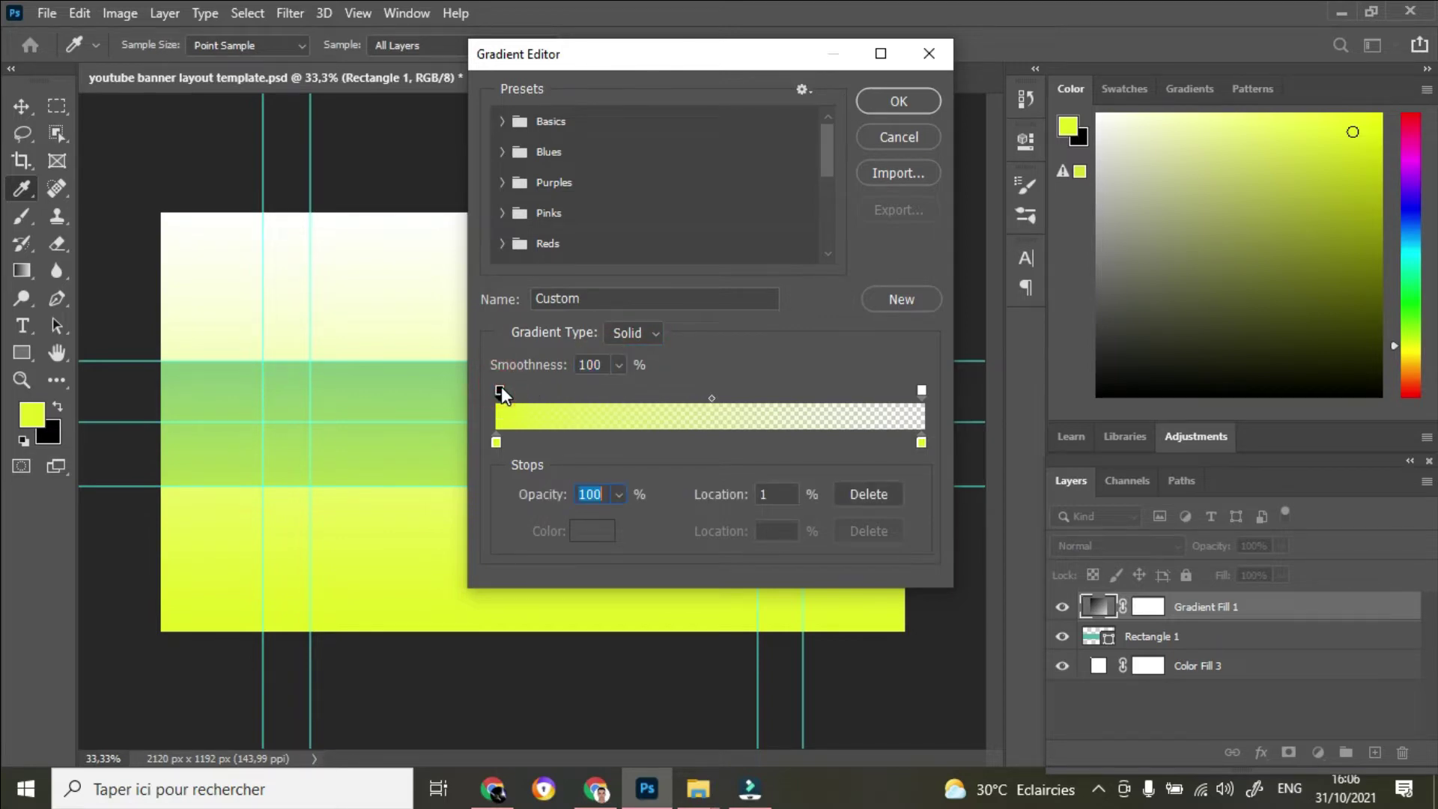
click(616, 493)
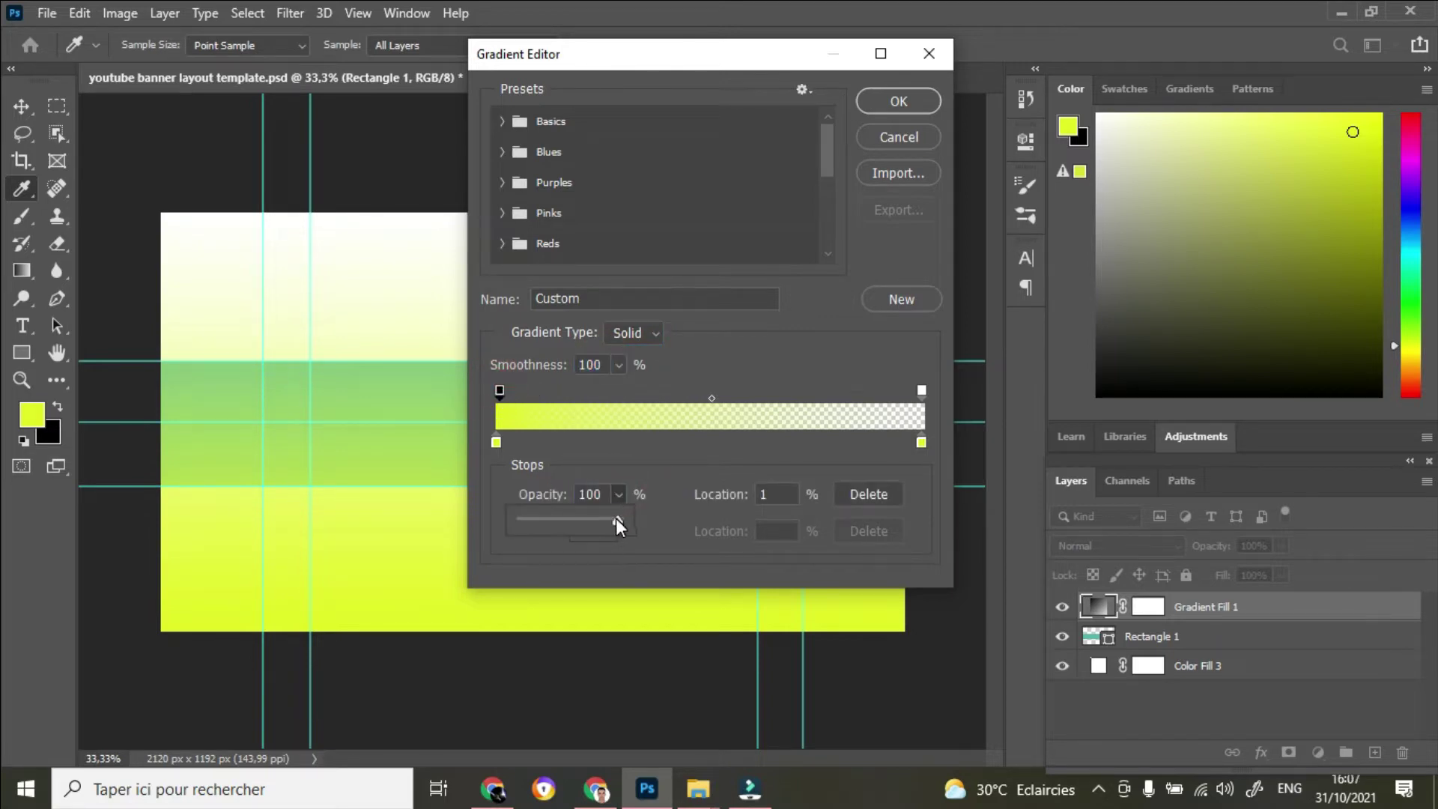
drag(616, 518, 538, 511)
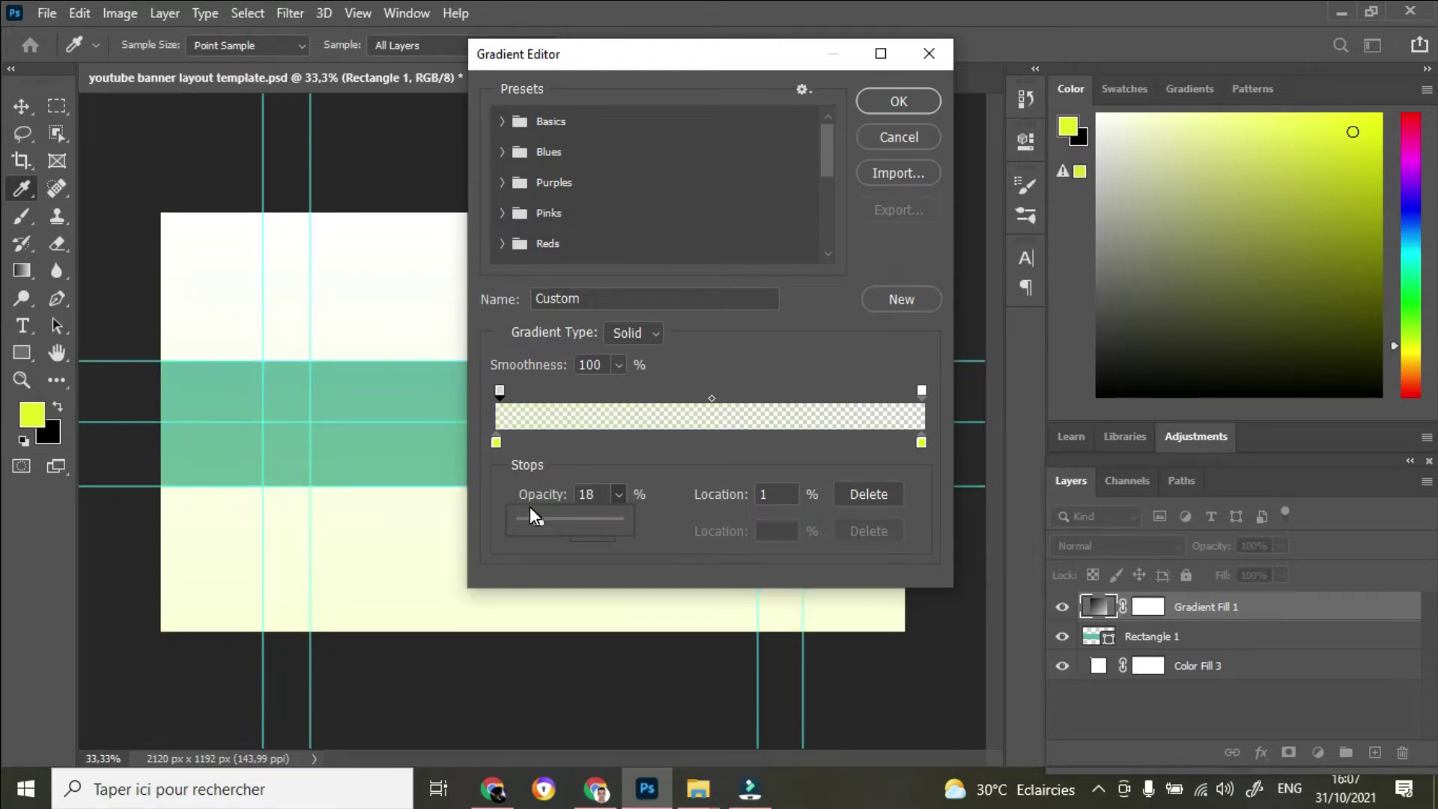
drag(541, 515, 573, 517)
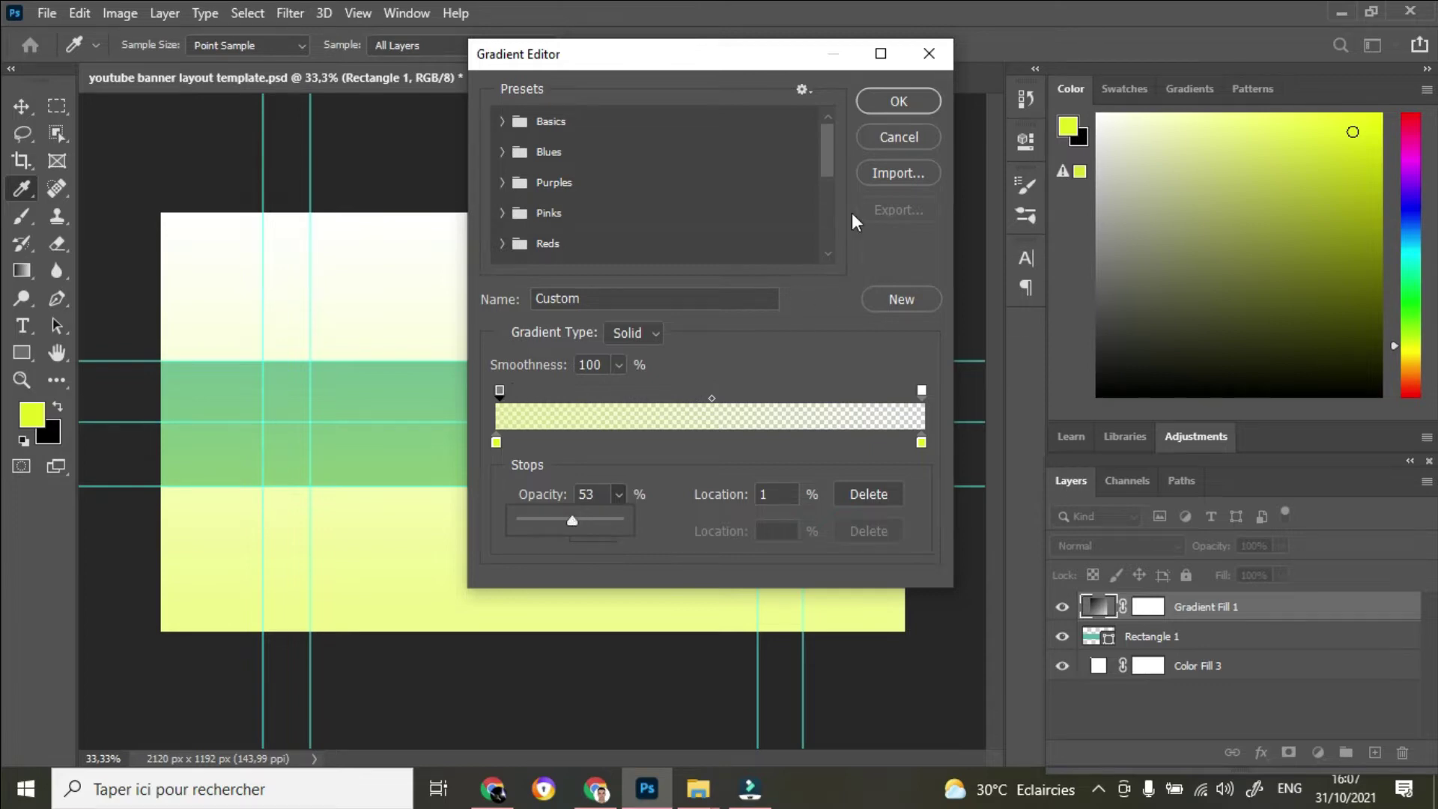
click(898, 100)
Make the gradient fill radial and reversed, with its scale set to 243%
click(667, 219)
click(657, 258)
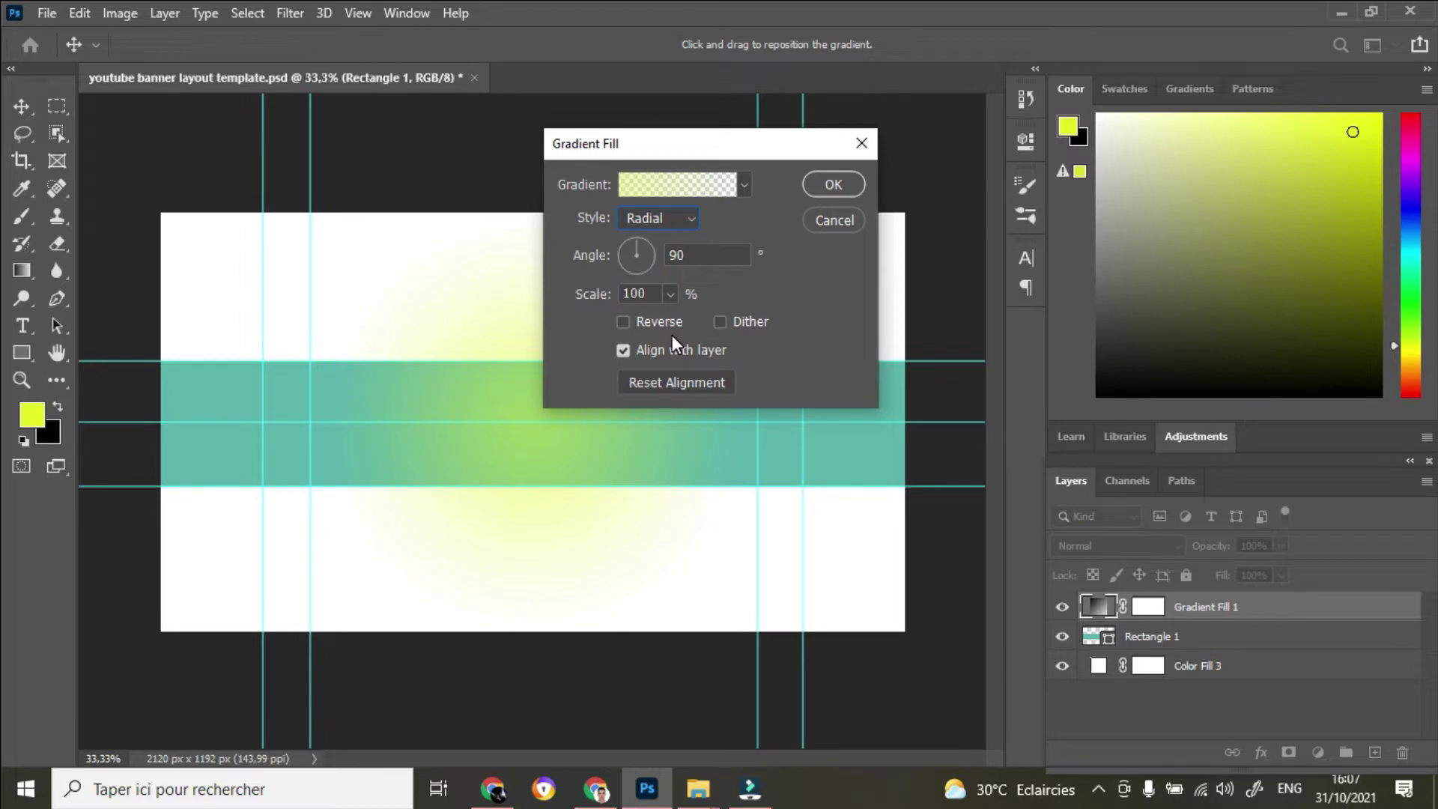
click(626, 322)
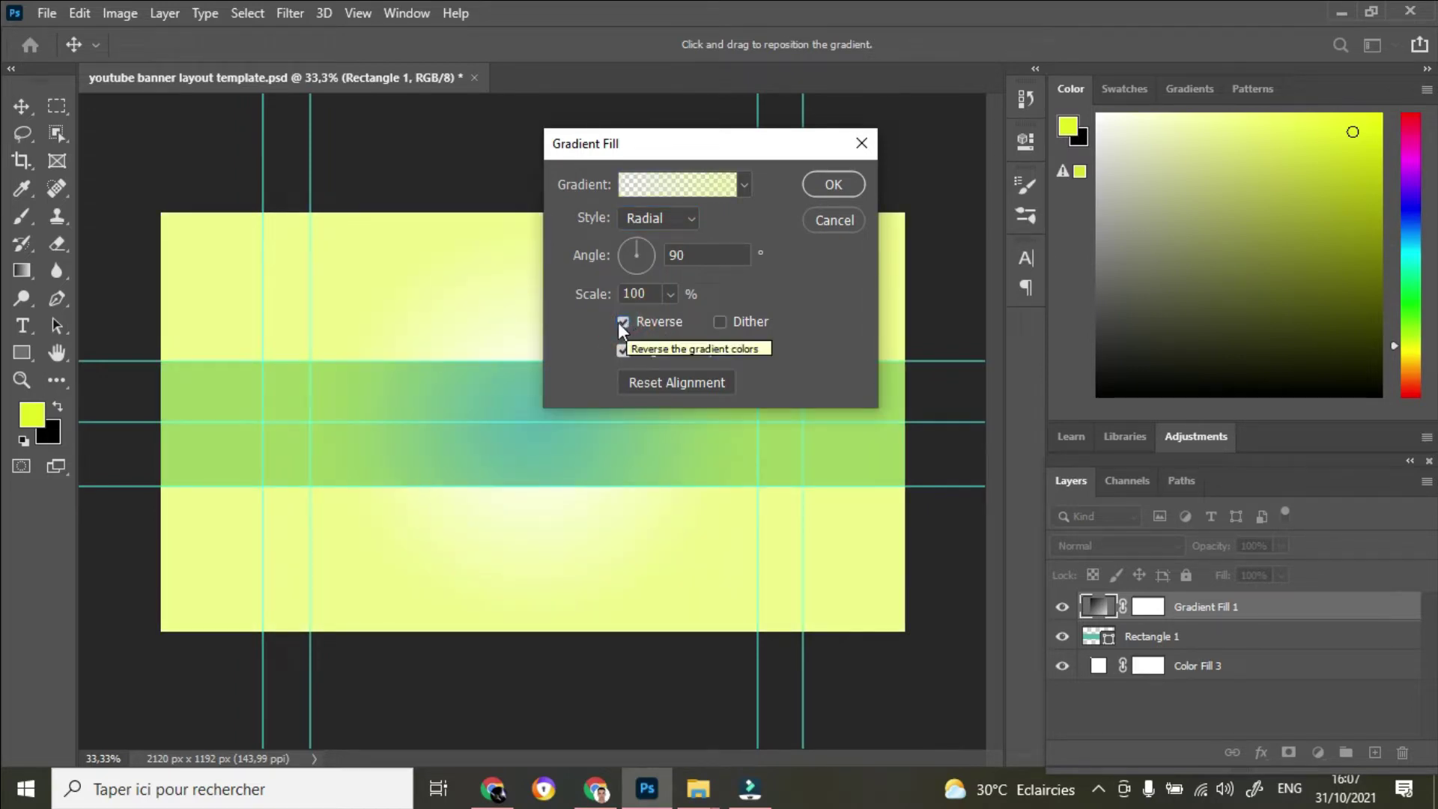
click(671, 293)
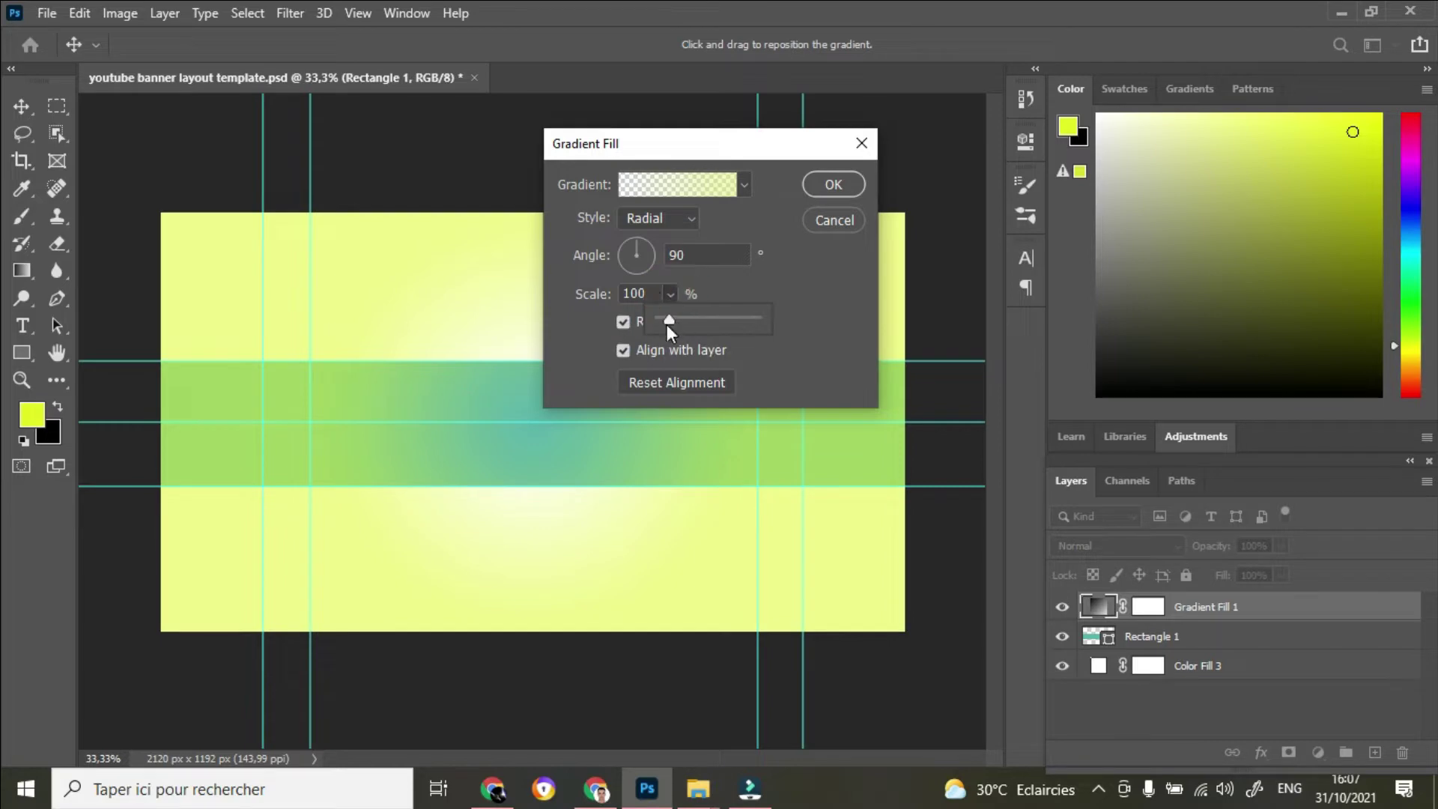
drag(672, 318, 688, 321)
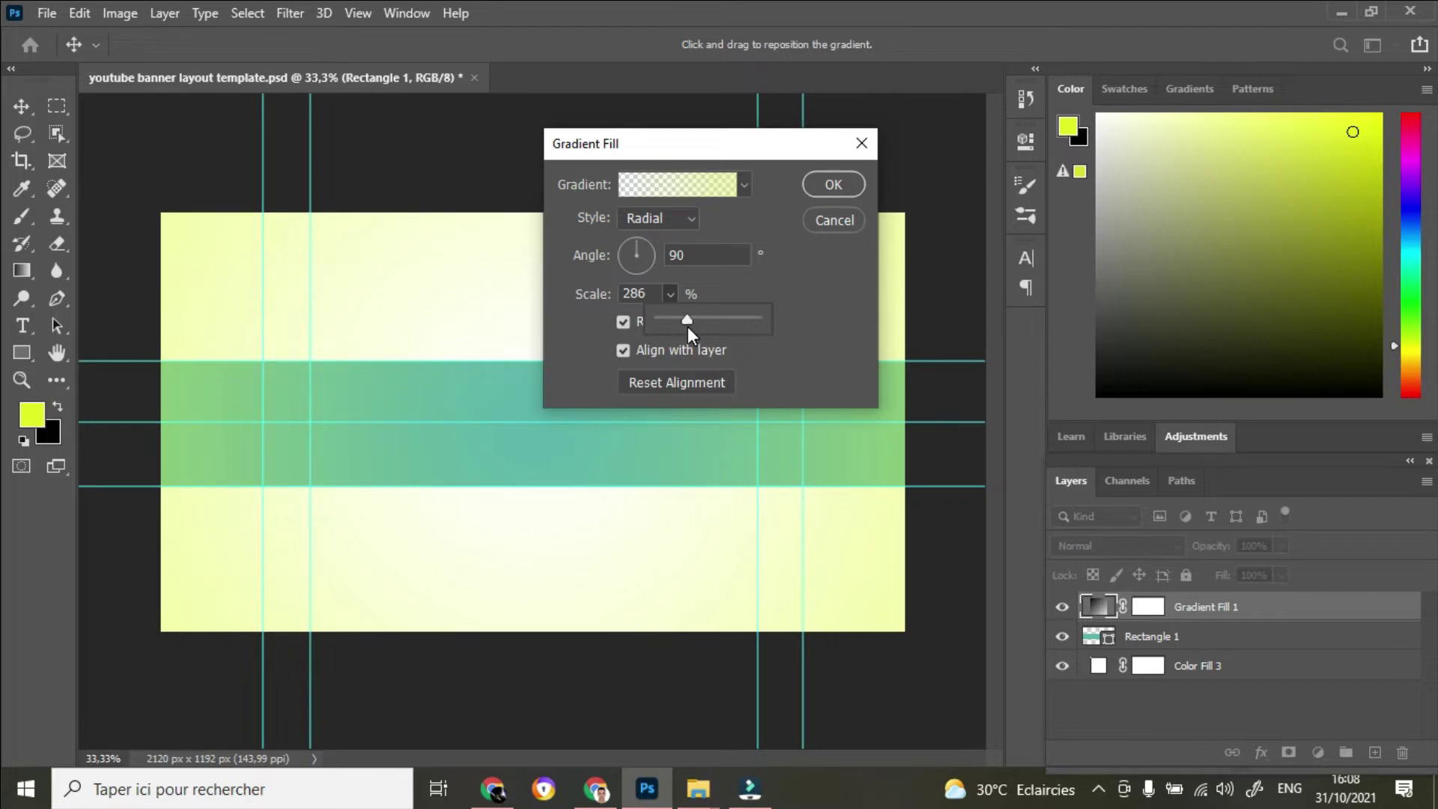
drag(688, 318, 683, 318)
click(833, 185)
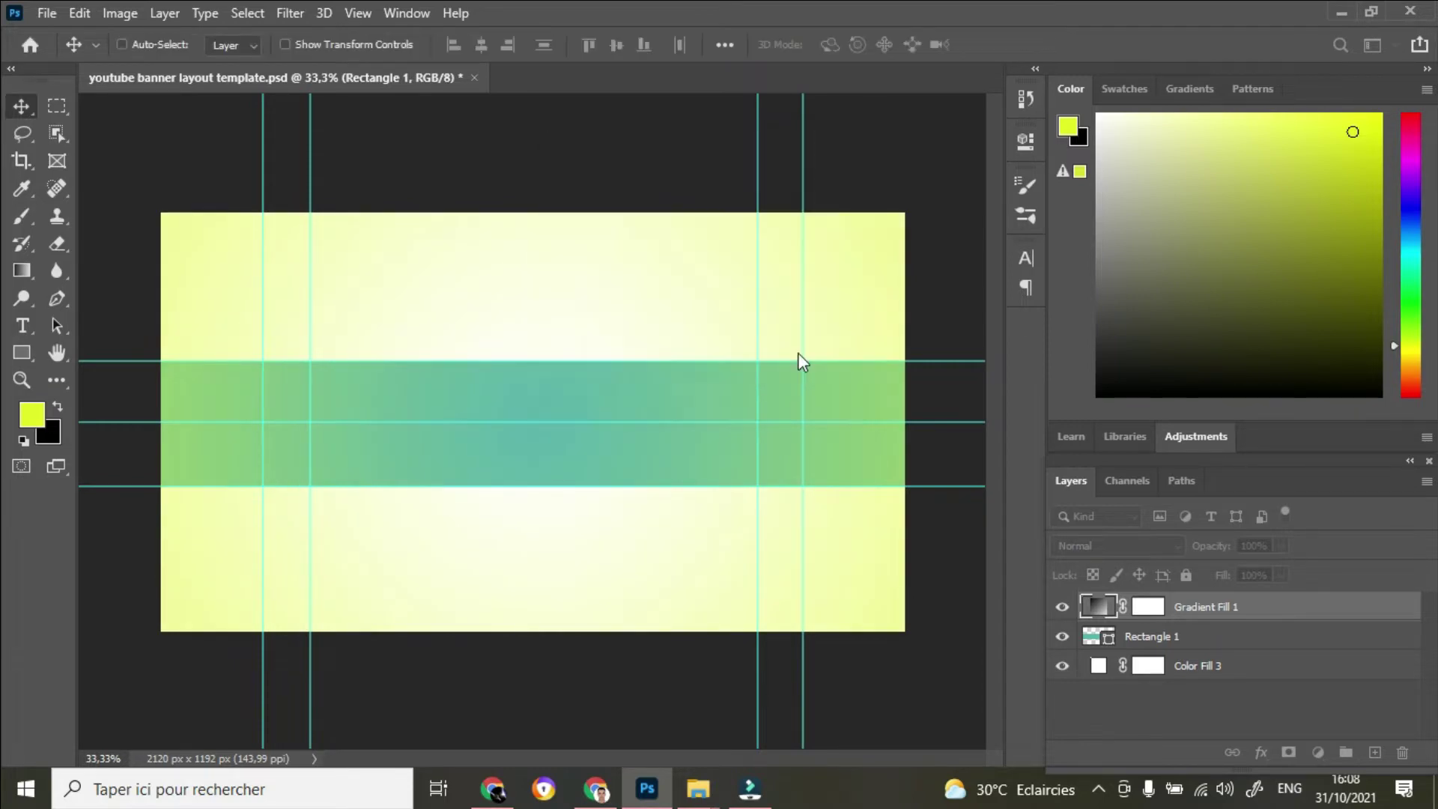
right_click(1153, 609)
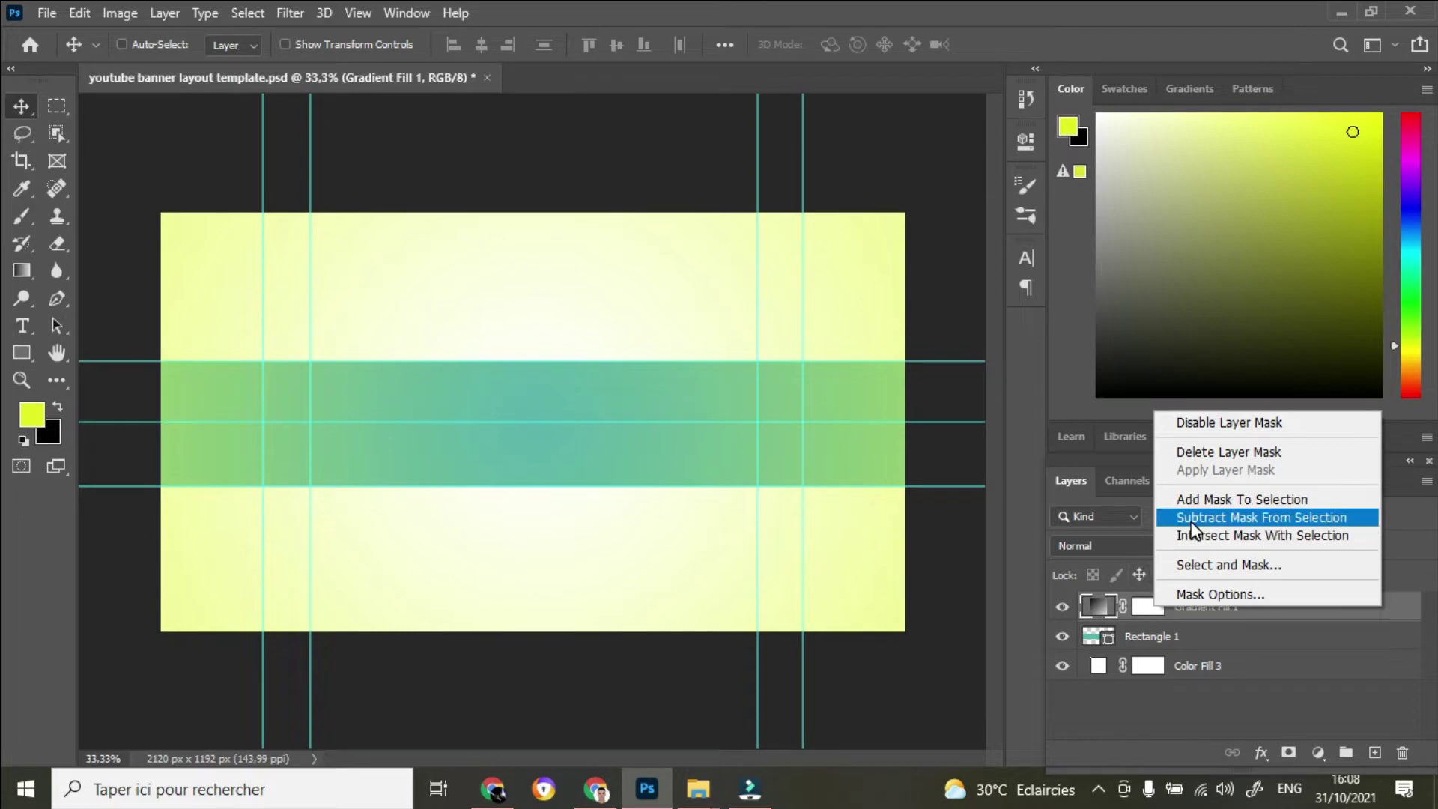
click(1266, 452)
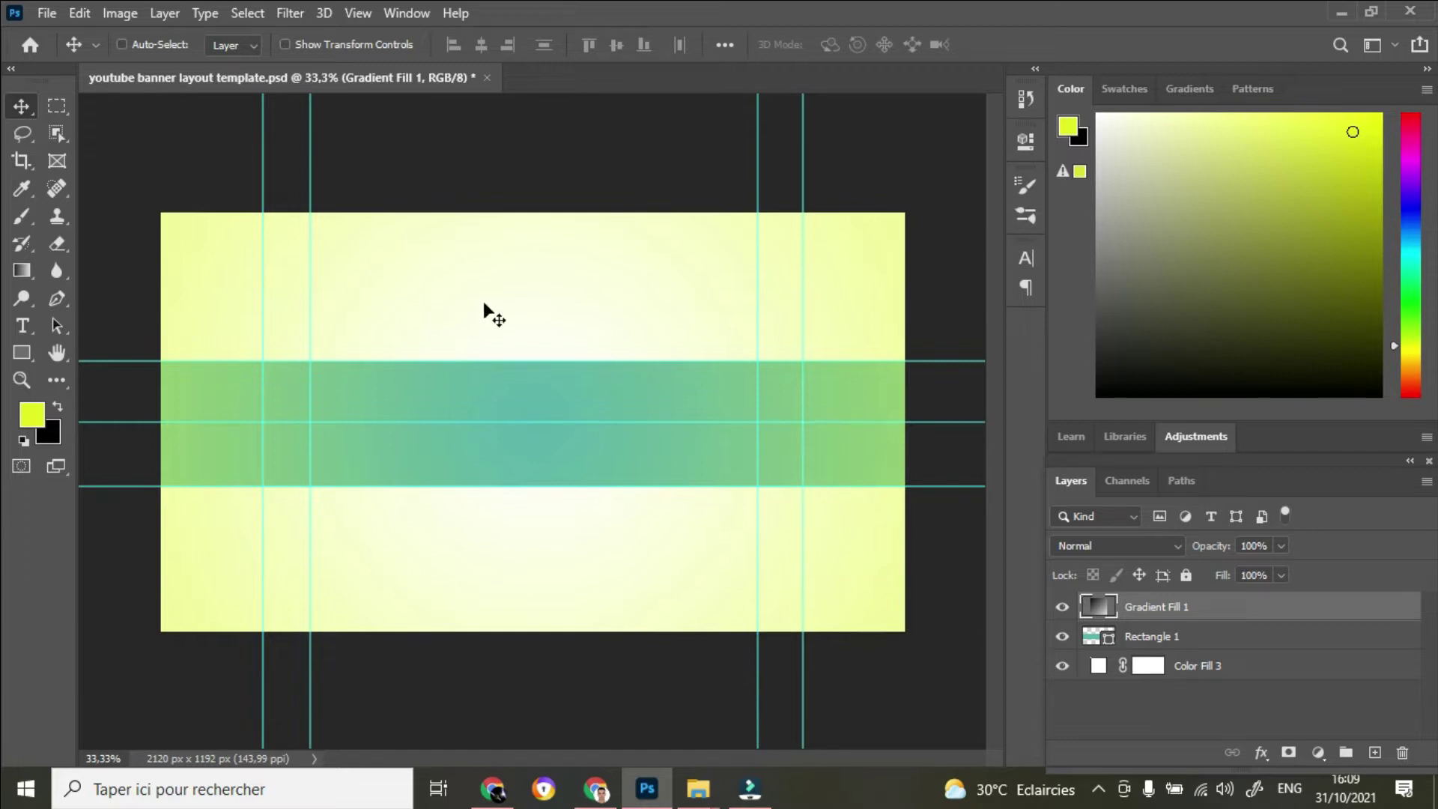
right_click(1156, 605)
click(1157, 605)
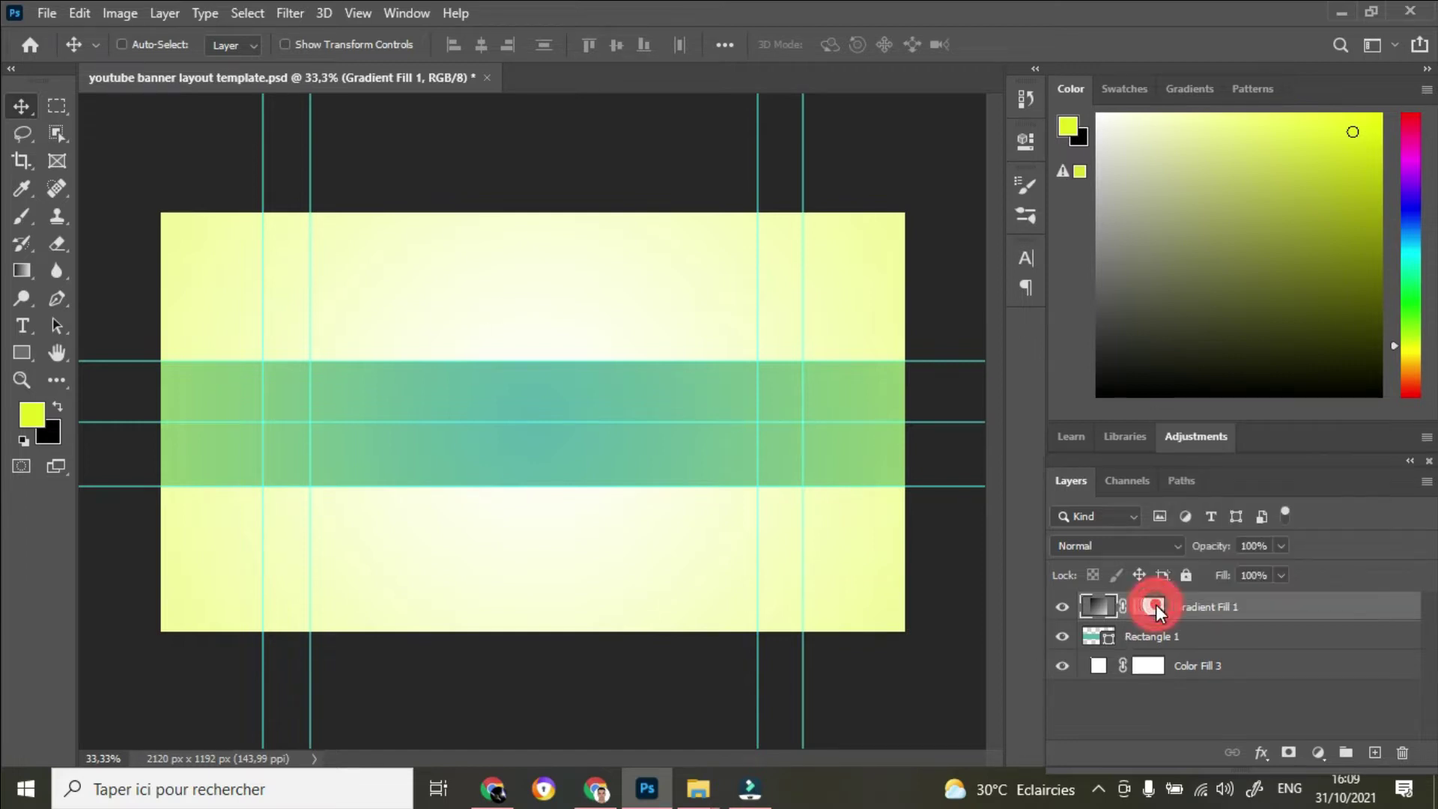
right_click(1157, 605)
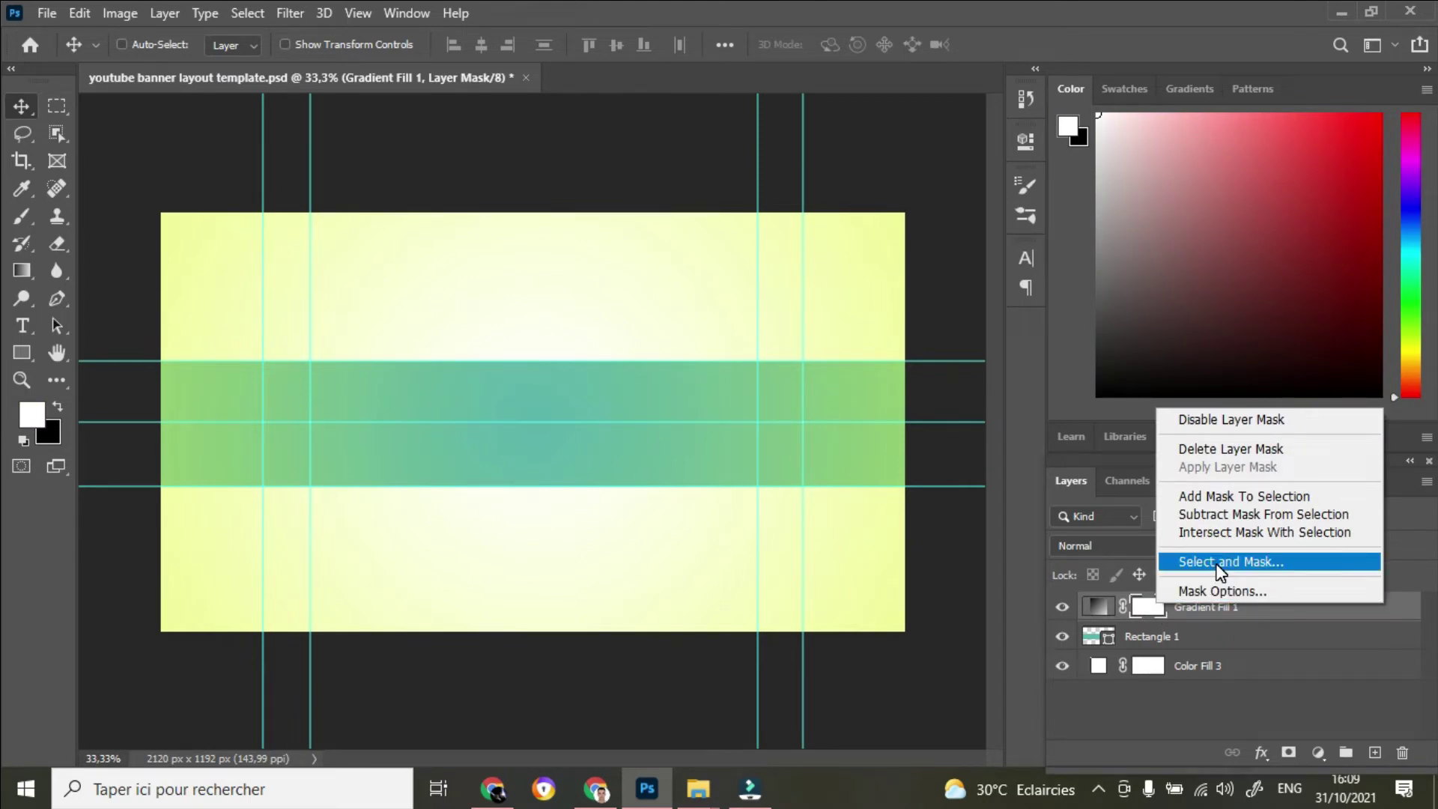
Clip the gradient fill layer to the rectangle with a clipping mask and set the gradient's scale to 528%
right_click(1262, 609)
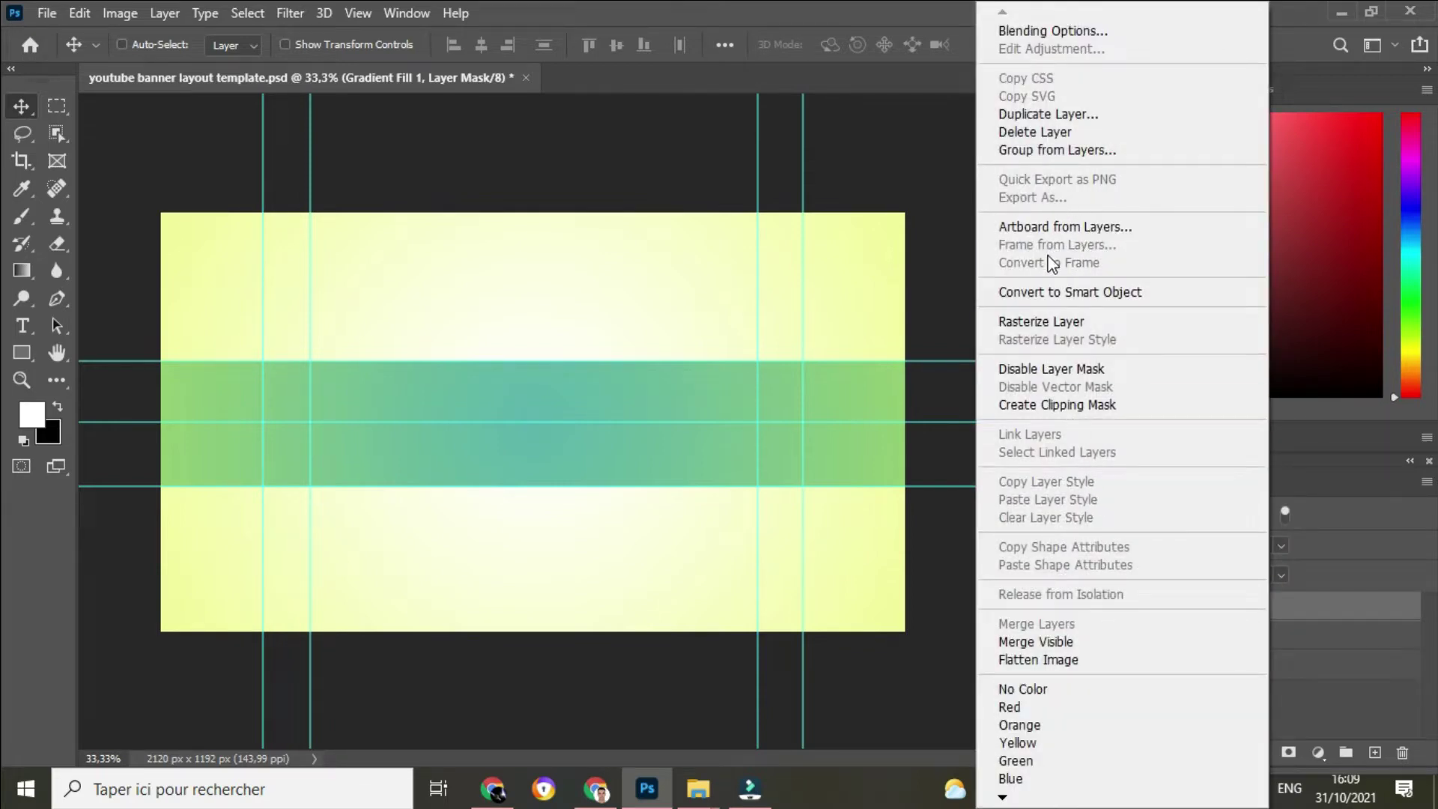
click(1036, 408)
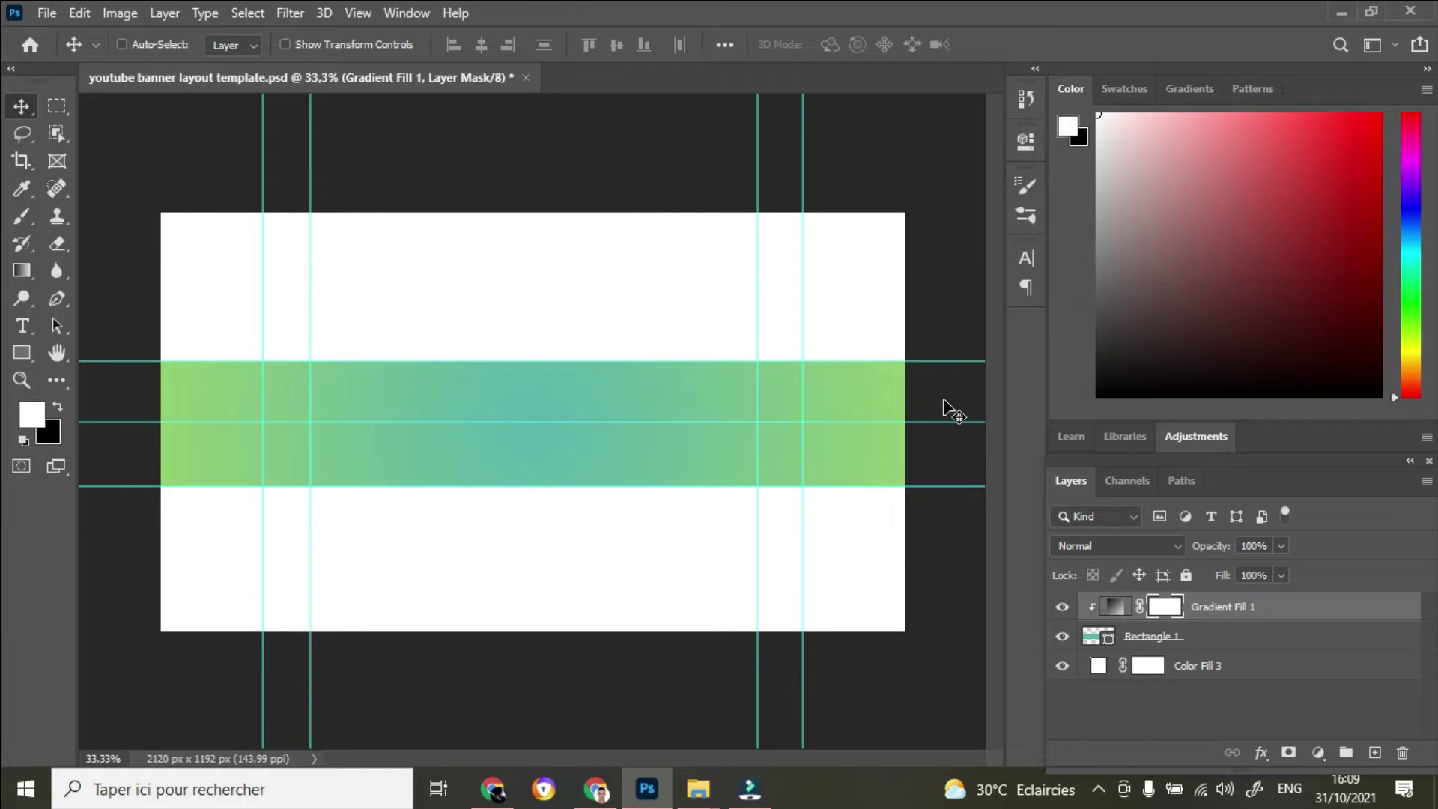
double_click(1117, 608)
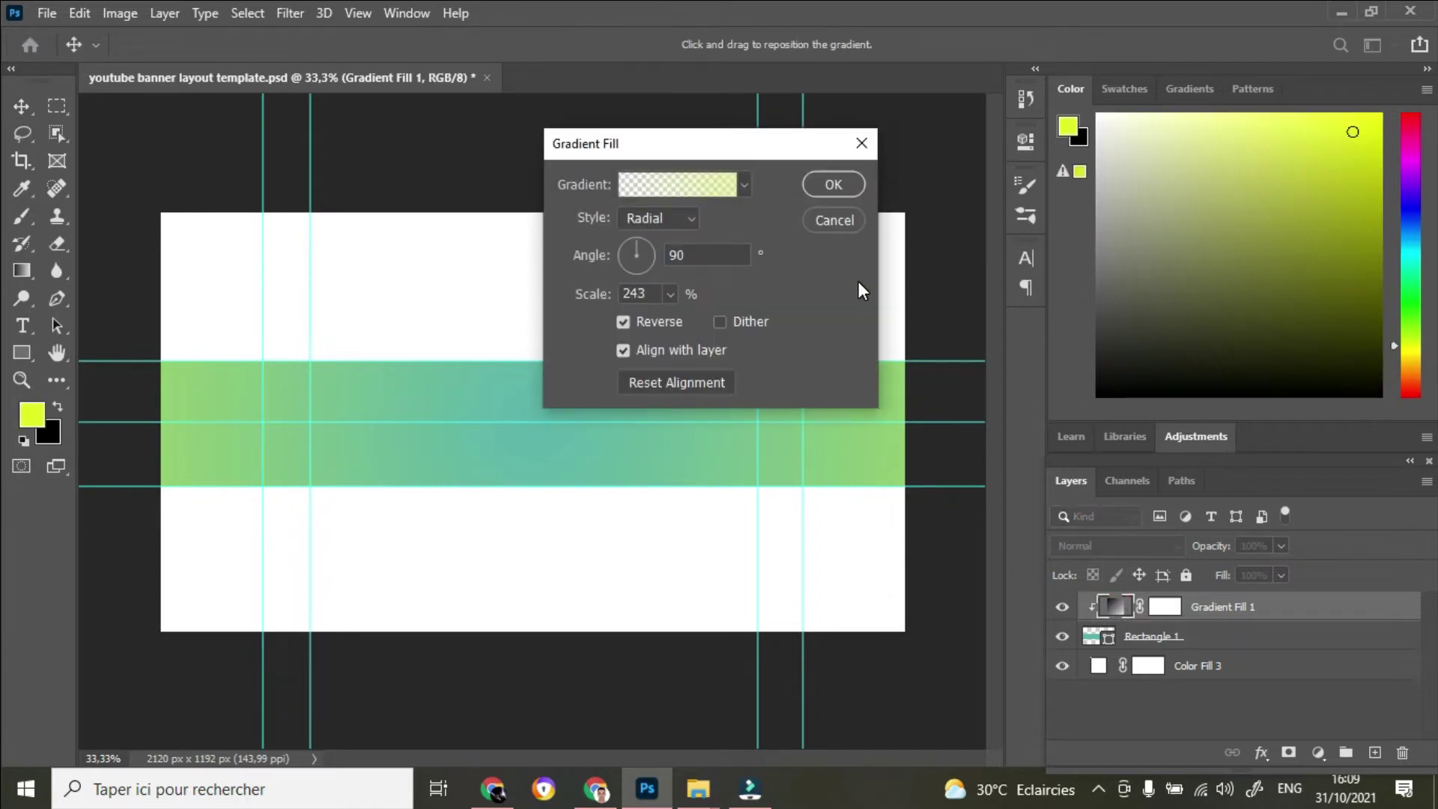
click(671, 295)
drag(671, 320, 697, 322)
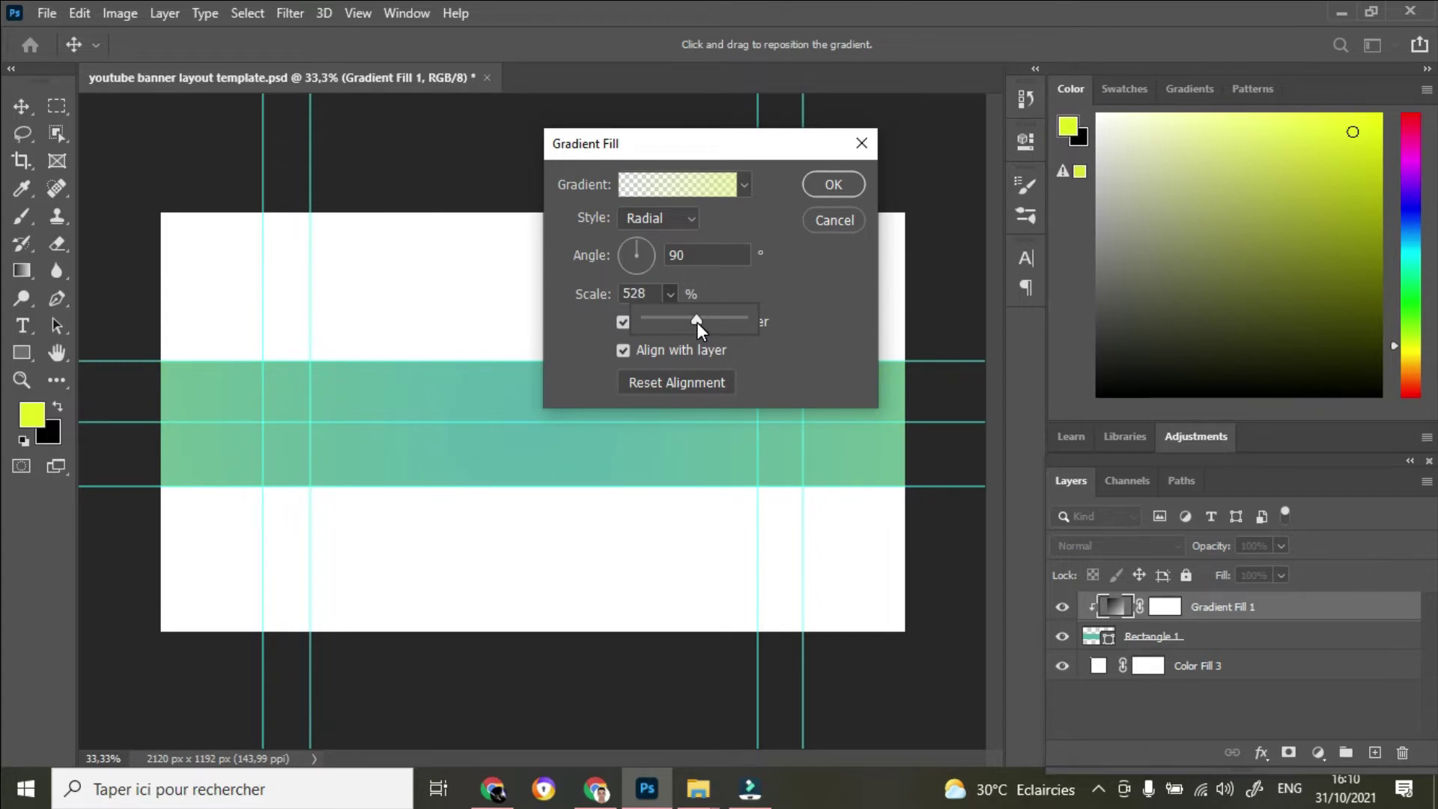
click(830, 185)
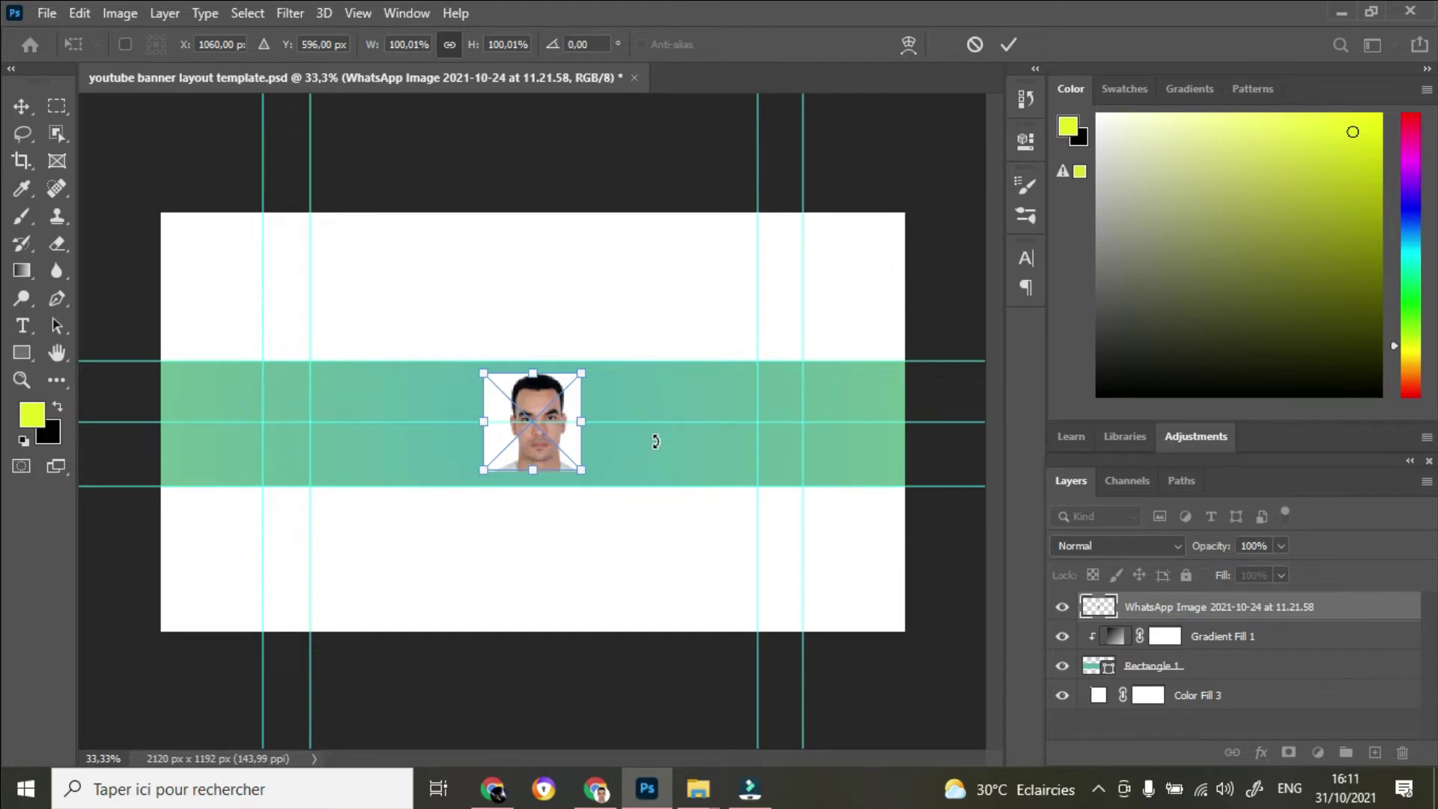
Enlarge the placed portrait photo to about 252% width and 228% height and shift it slightly right of the banner's centre
drag(582, 372, 681, 312)
drag(643, 387, 634, 421)
drag(666, 335, 723, 293)
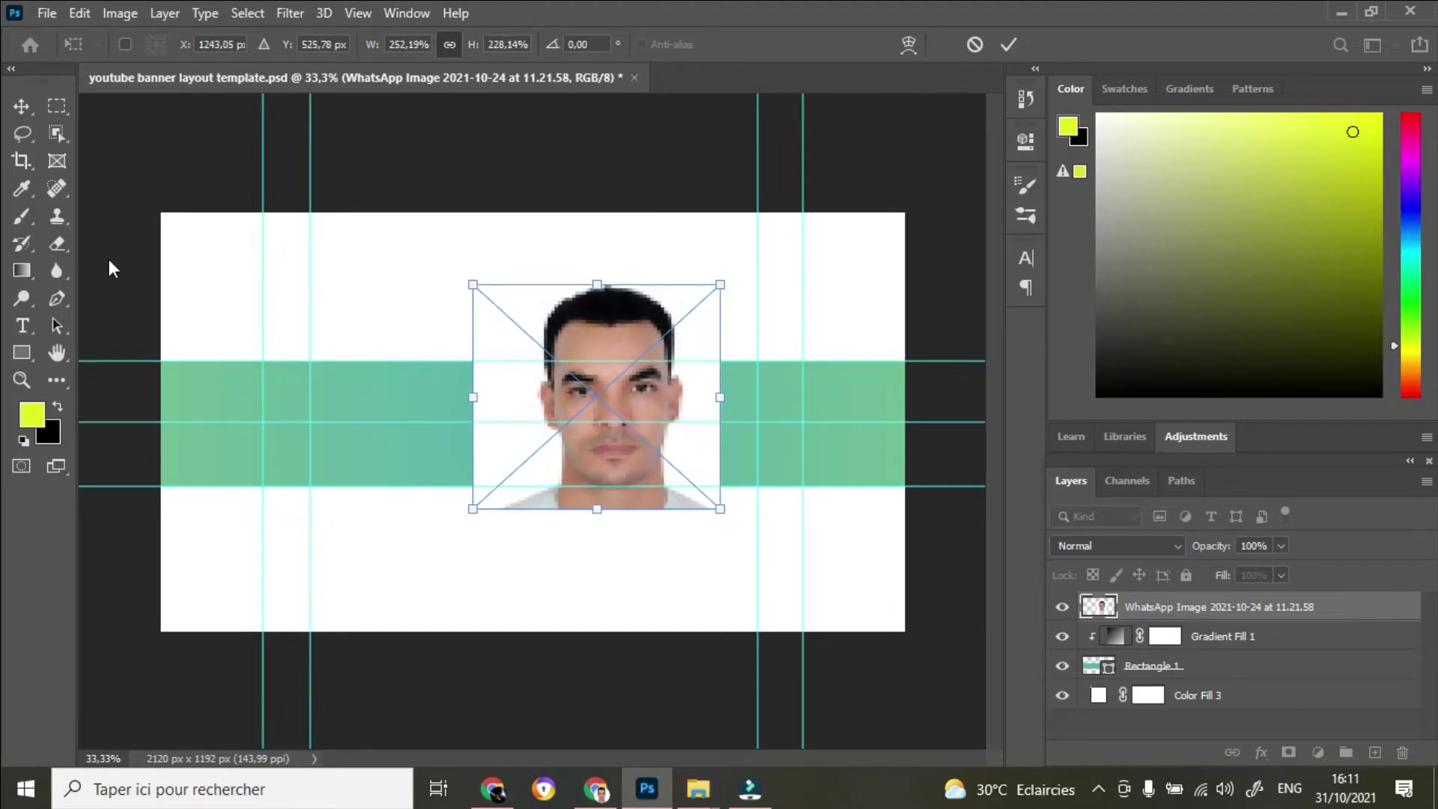
Trace a closed Pen tool path around the man's head, neck and shoulders in the portrait photo
right_click(60, 296)
click(125, 298)
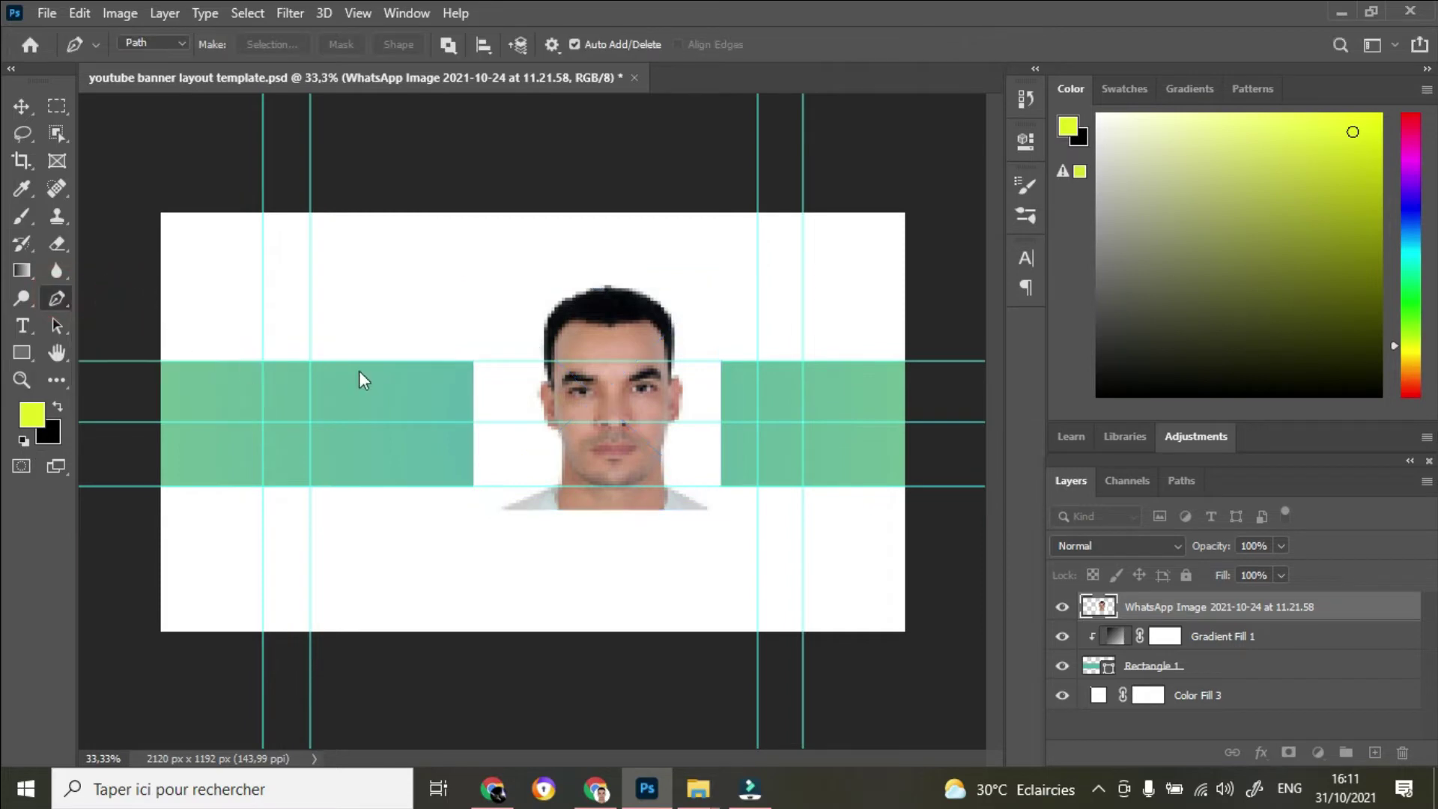
click(502, 507)
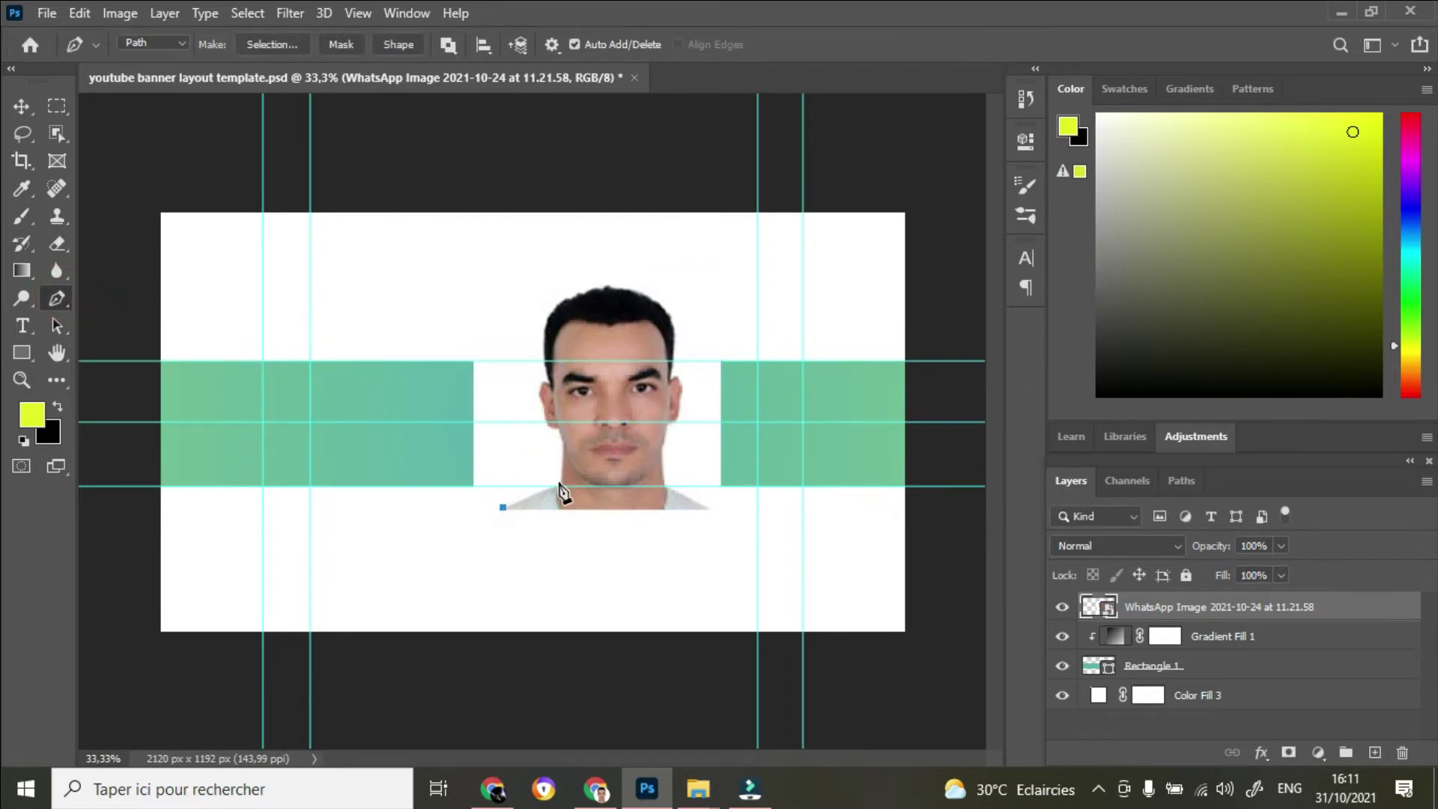
click(560, 486)
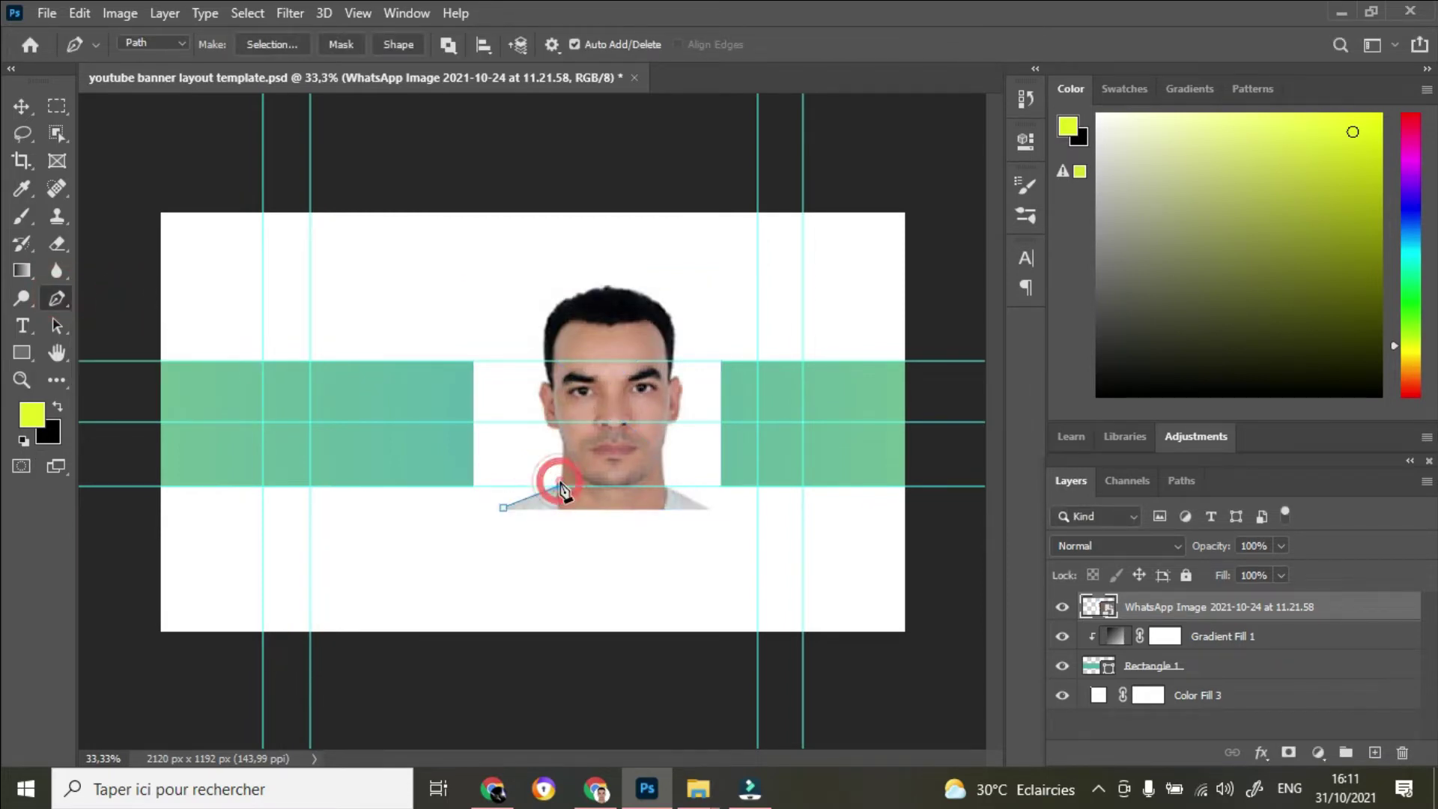
click(558, 432)
click(562, 442)
click(550, 422)
click(543, 422)
click(541, 405)
click(539, 383)
click(546, 377)
click(544, 346)
click(542, 319)
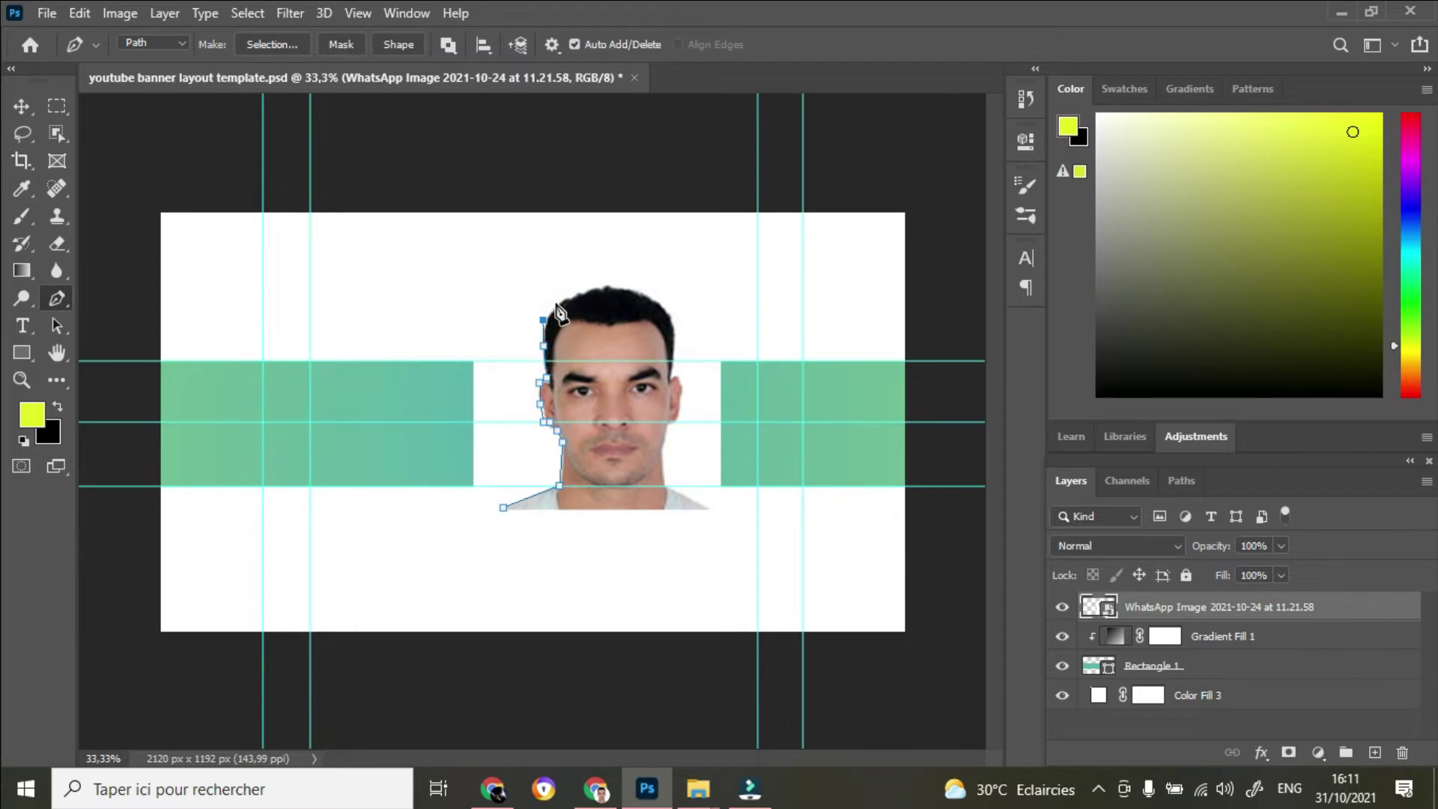
click(556, 302)
click(573, 292)
click(597, 286)
click(614, 285)
click(634, 286)
click(649, 294)
click(666, 305)
click(674, 335)
click(675, 361)
click(682, 380)
click(683, 394)
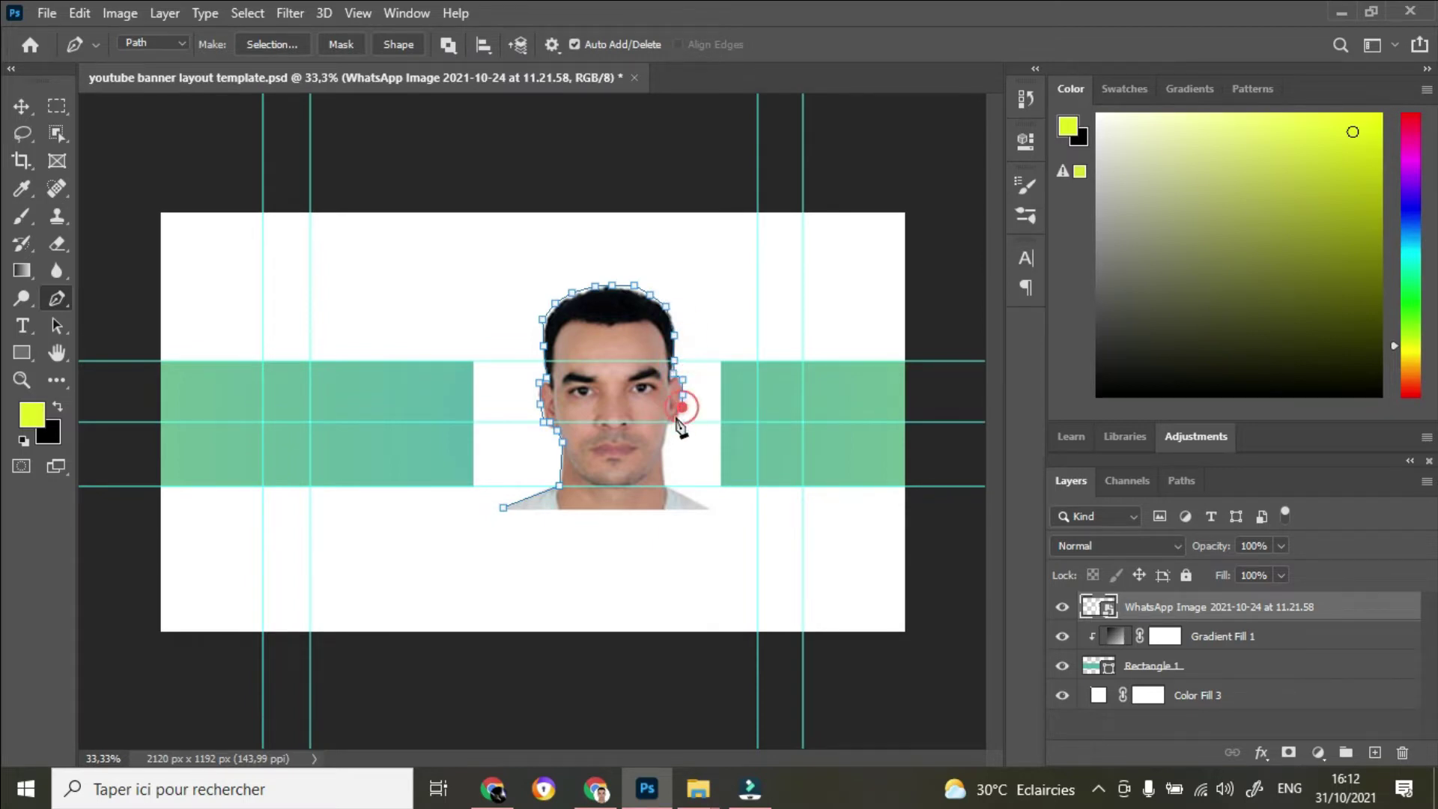
click(681, 407)
click(672, 421)
click(665, 433)
click(663, 457)
click(664, 486)
click(702, 505)
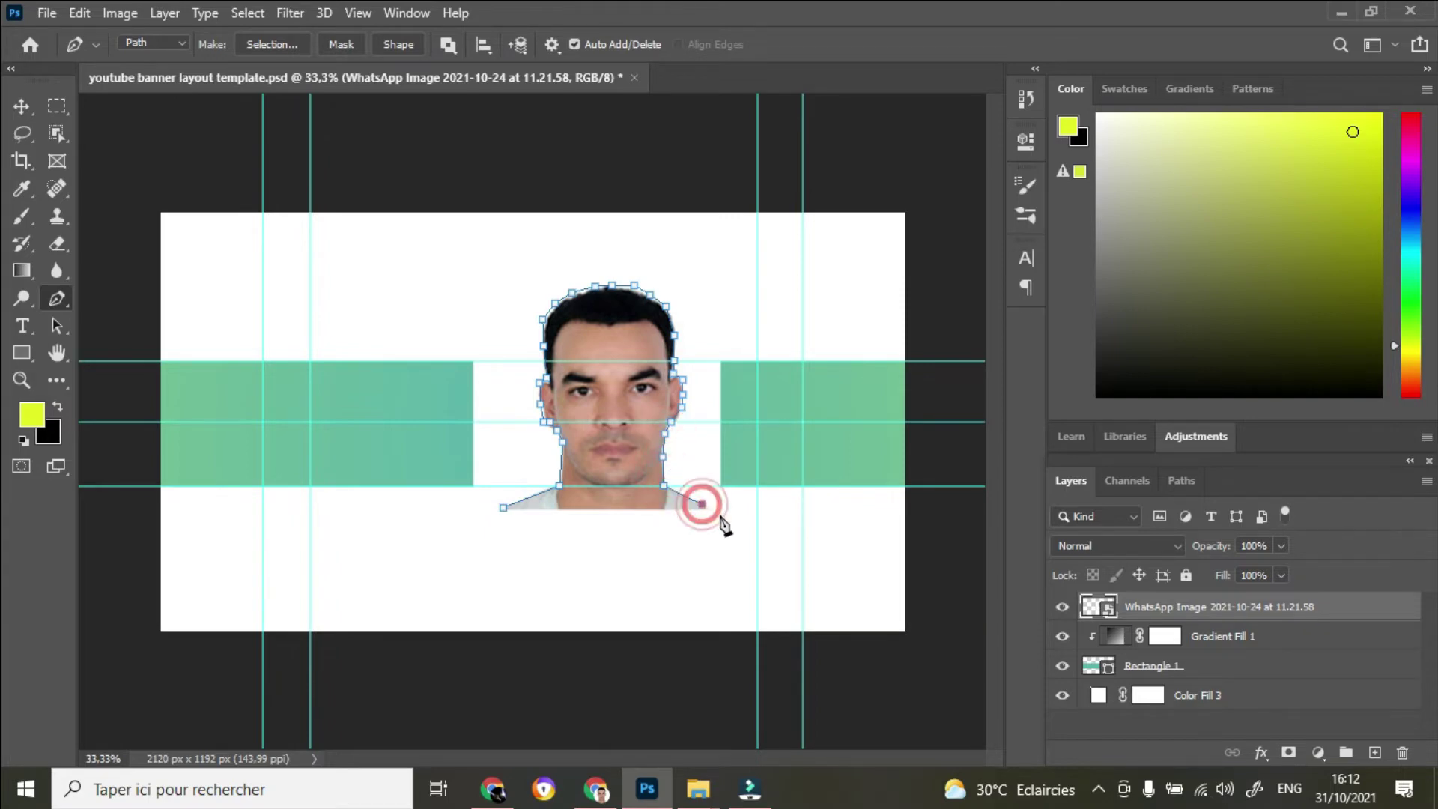
click(708, 509)
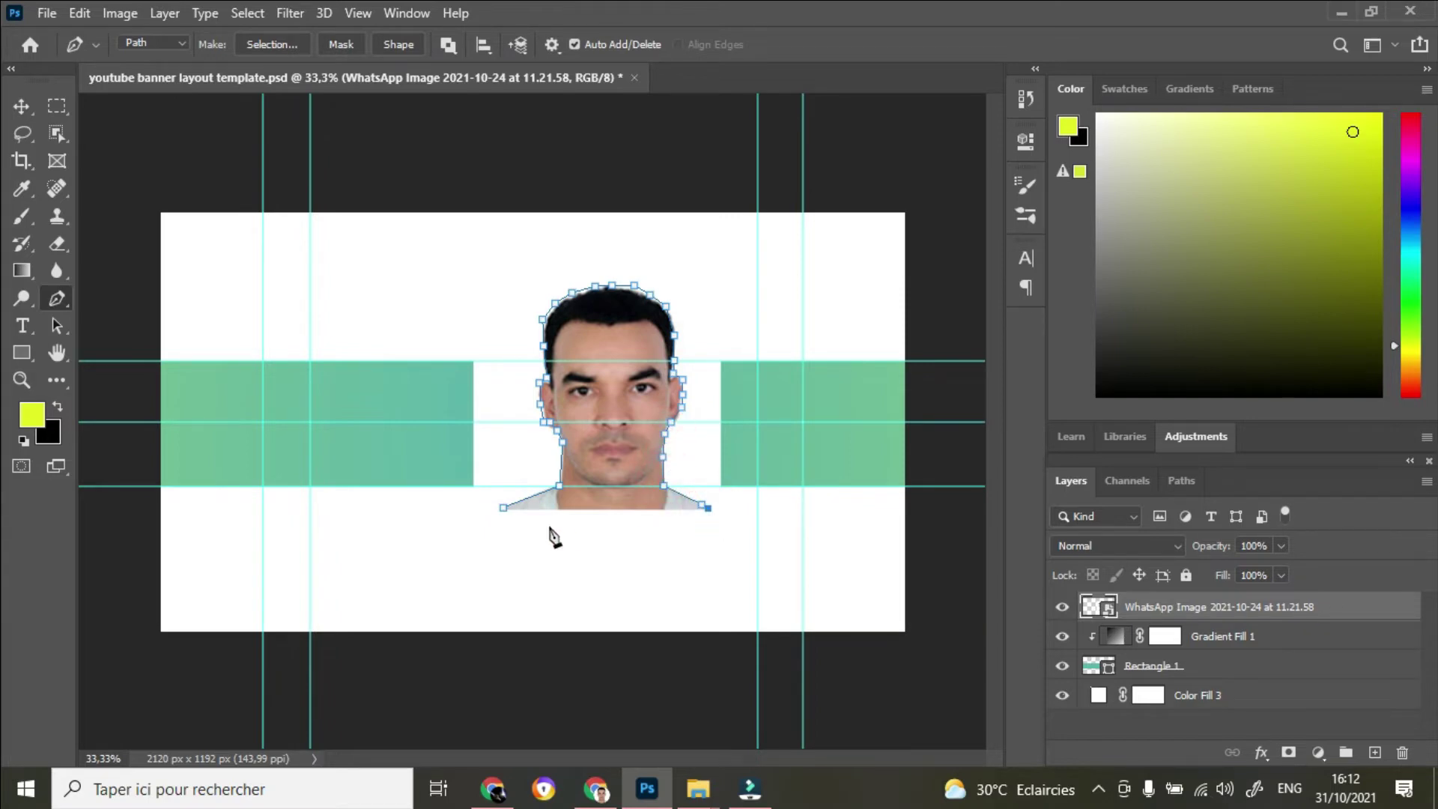
click(503, 508)
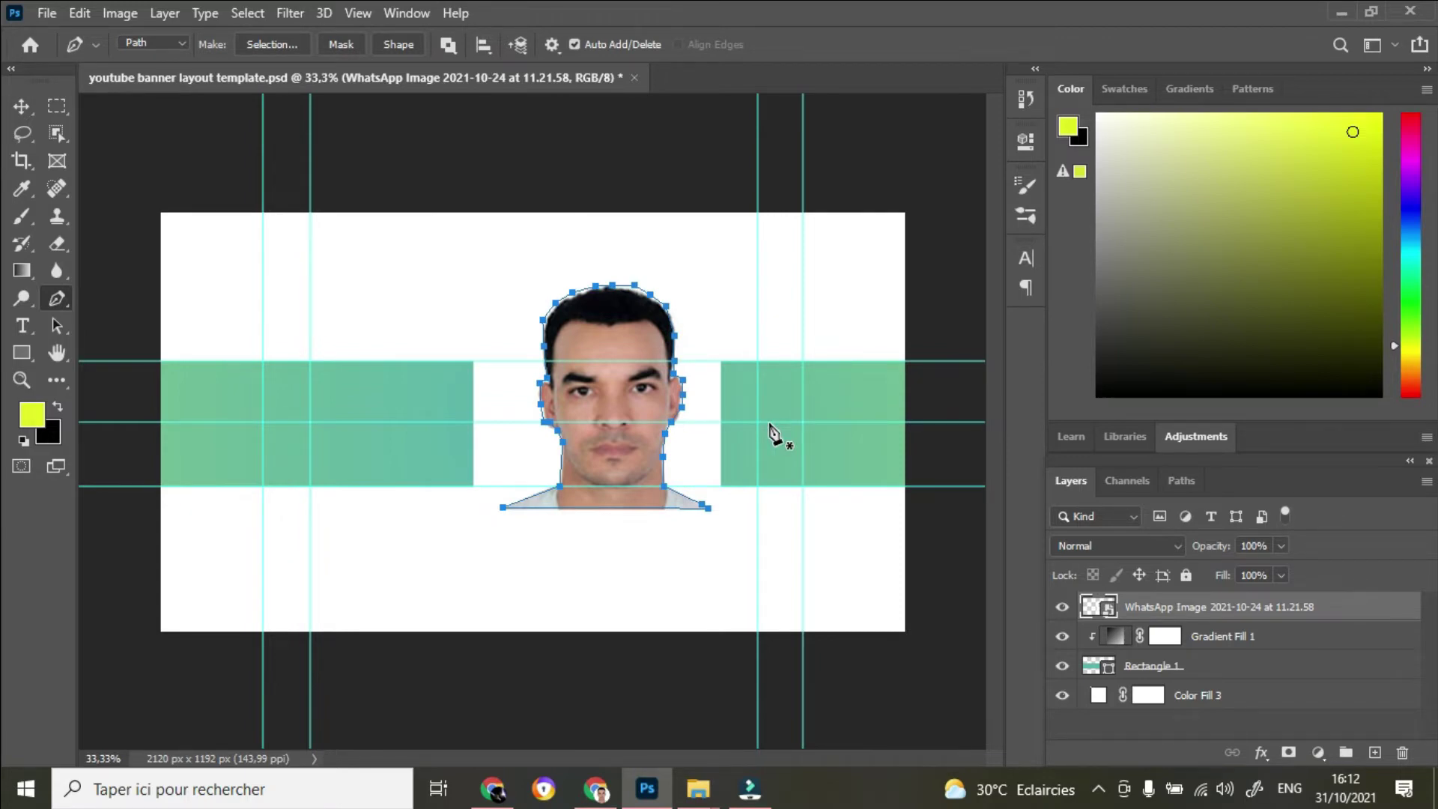
Turn the path into an anti-aliased new selection with 0 pixels feather and copy the selected portrait to a new layer
right_click(623, 398)
click(658, 388)
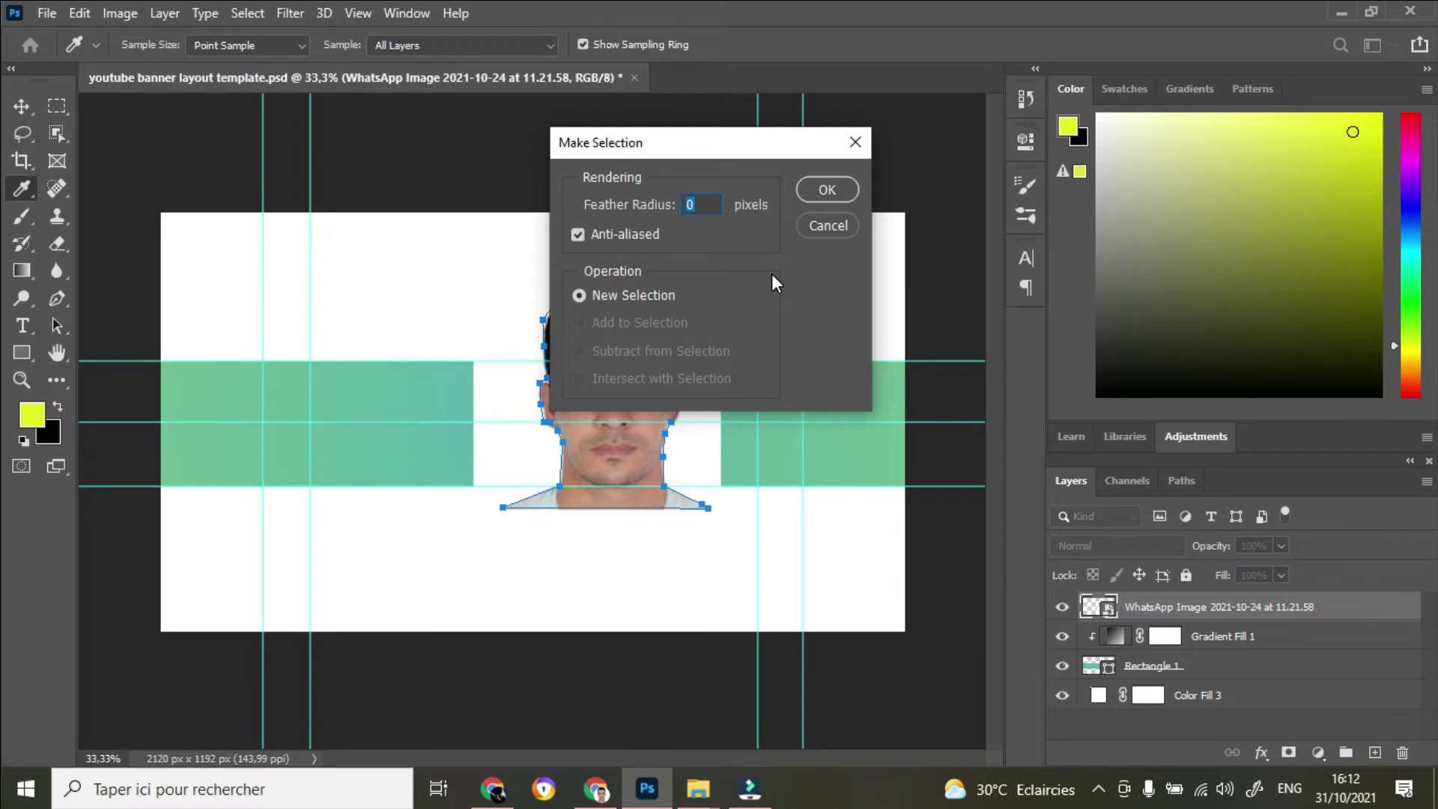
click(821, 191)
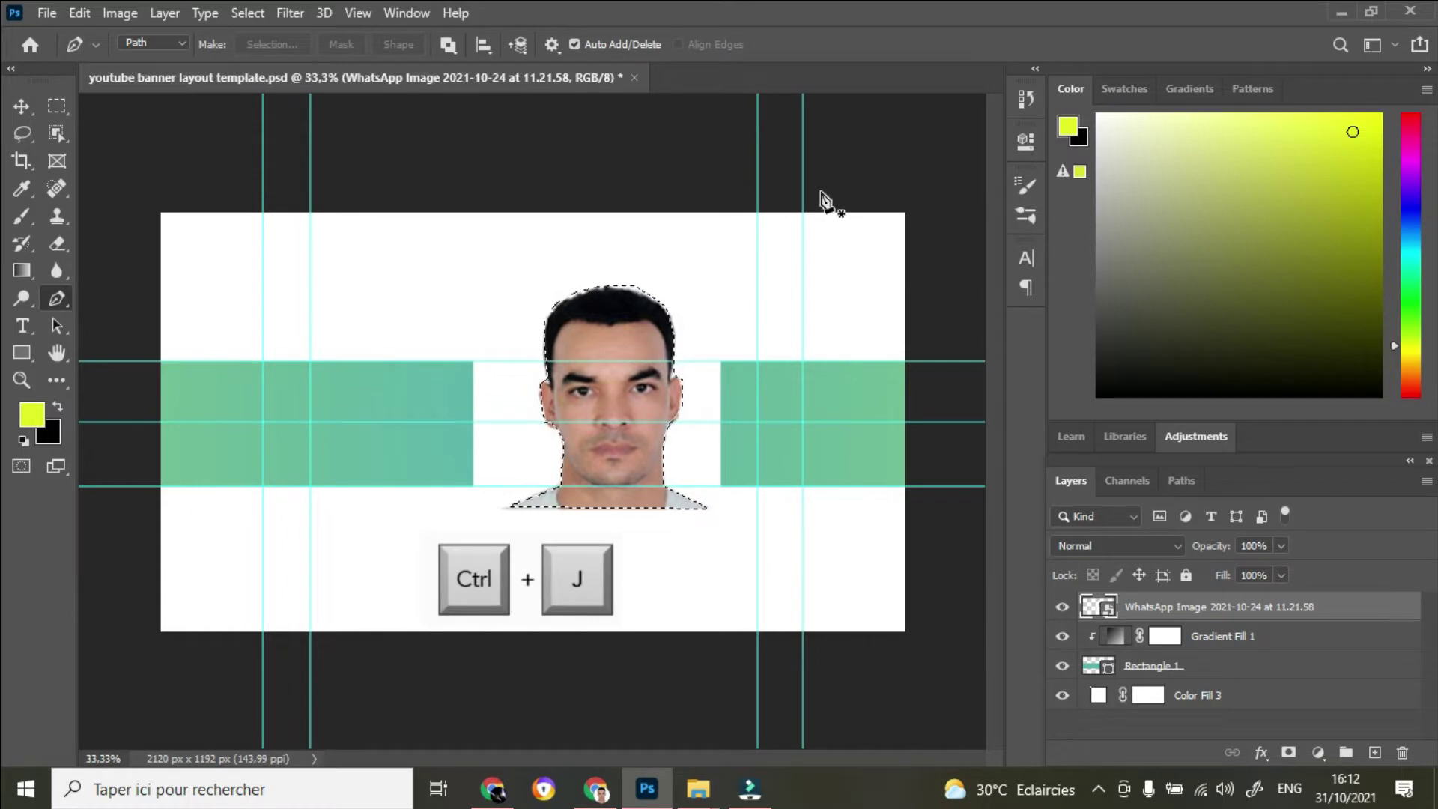
key(ctrl+j)
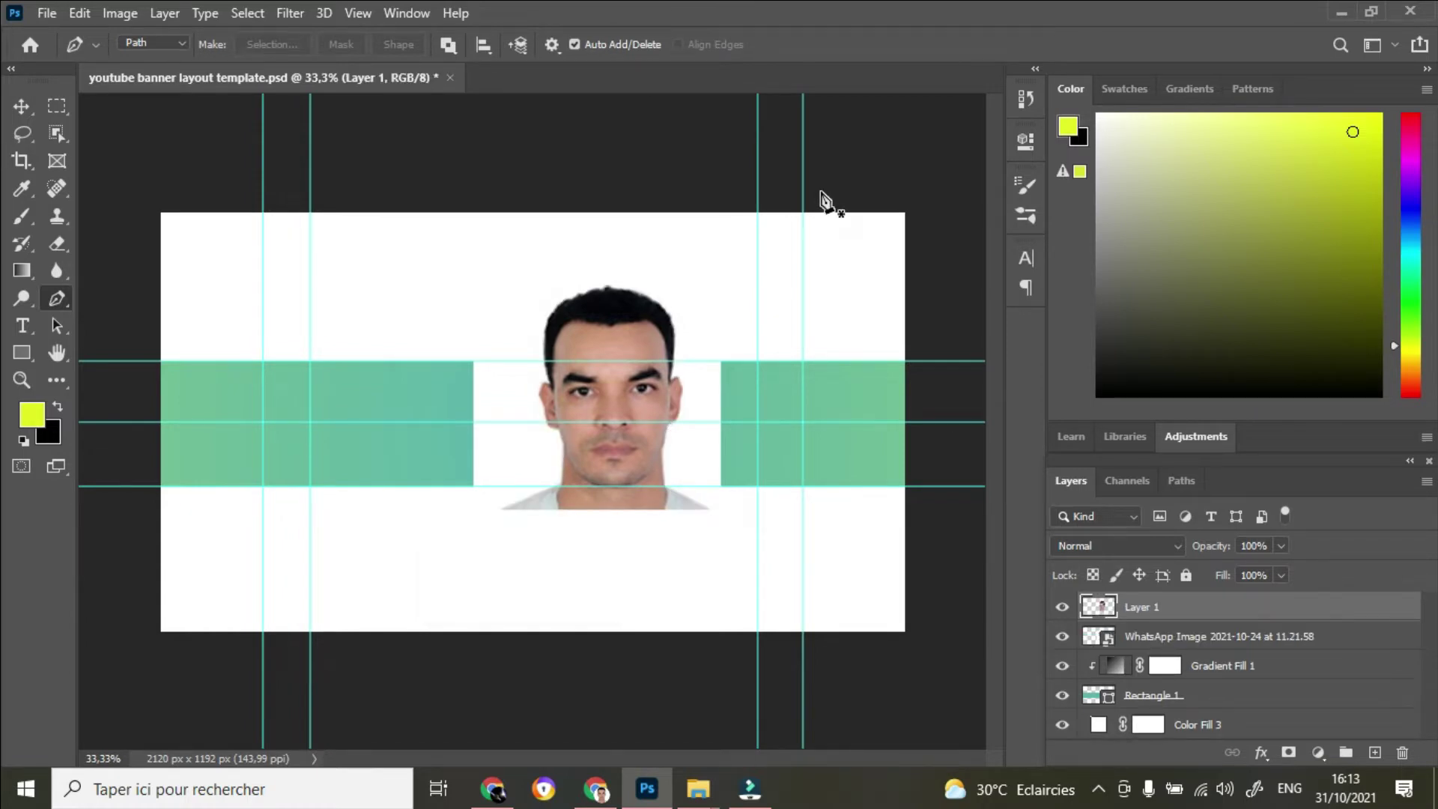
Hide the original WhatsApp photo layer to compare it with the cut-out, and delete that original layer
click(1063, 637)
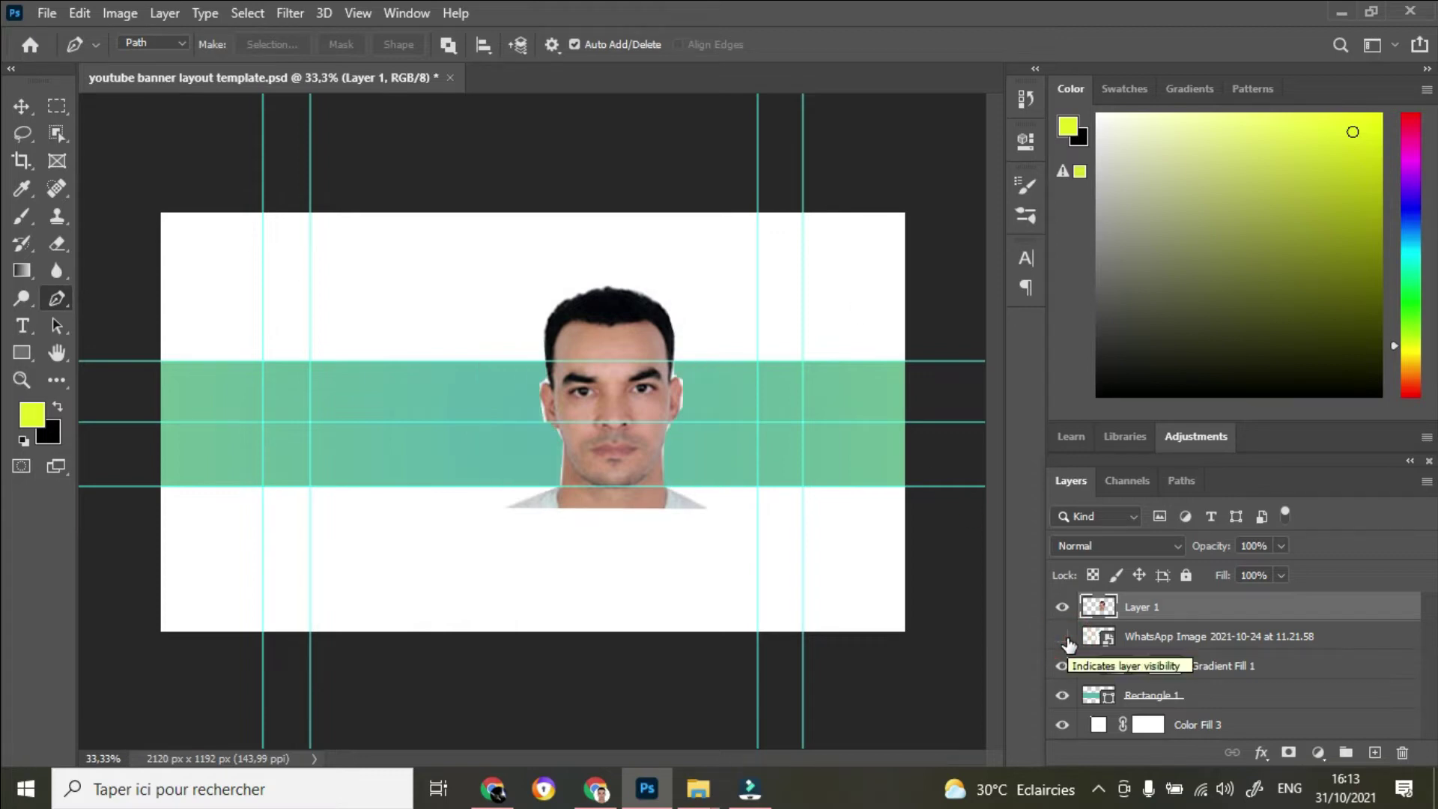
click(1065, 637)
click(1065, 638)
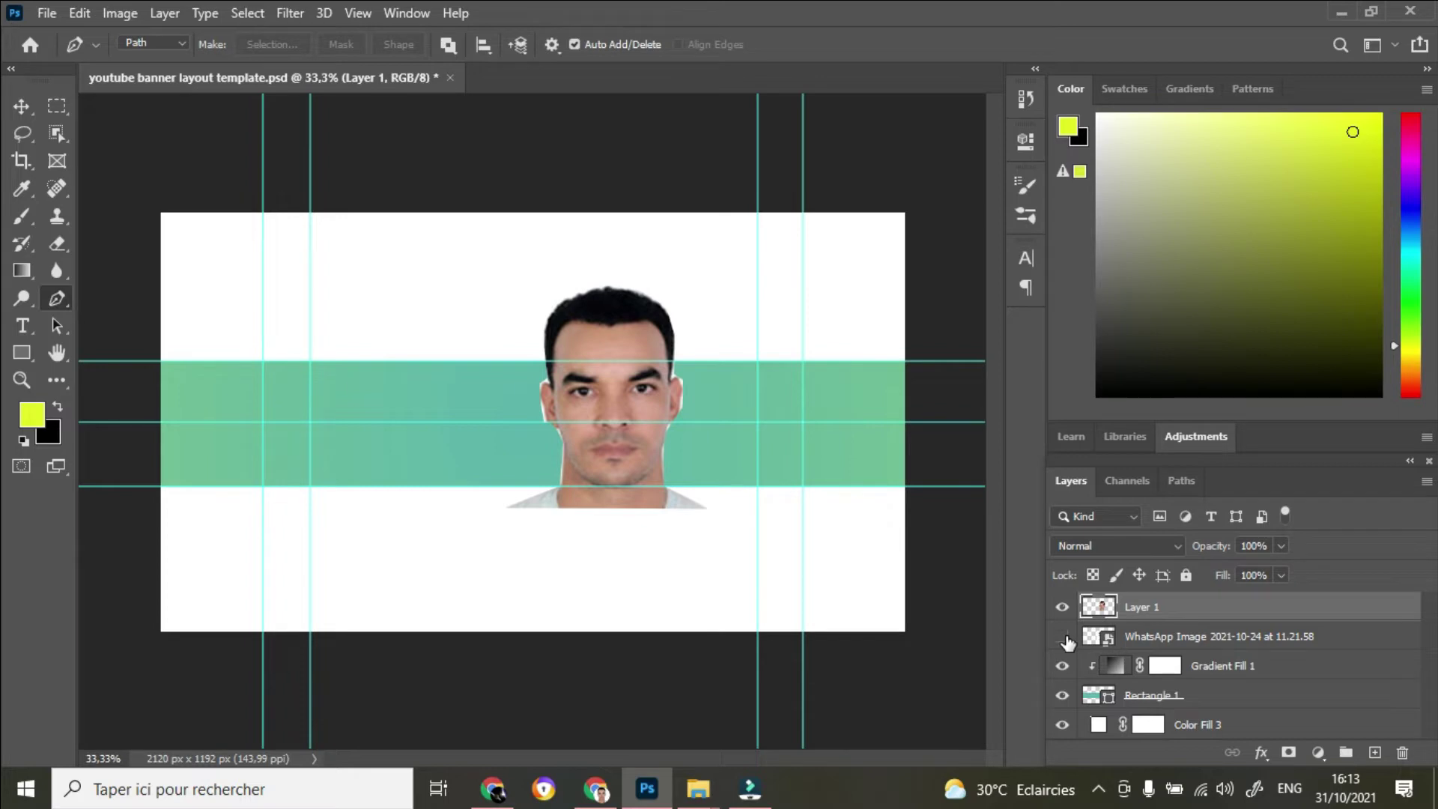
right_click(1143, 636)
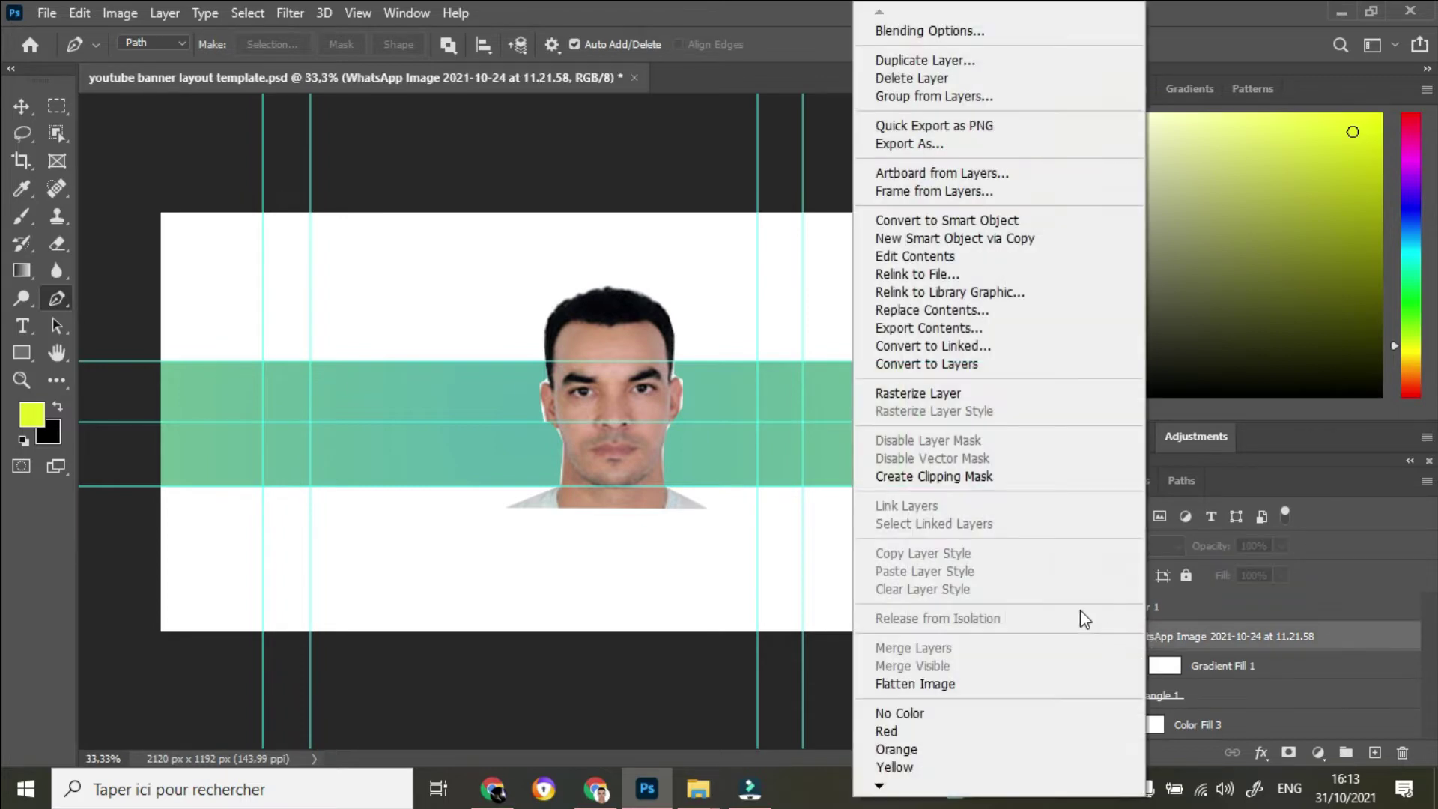
click(967, 78)
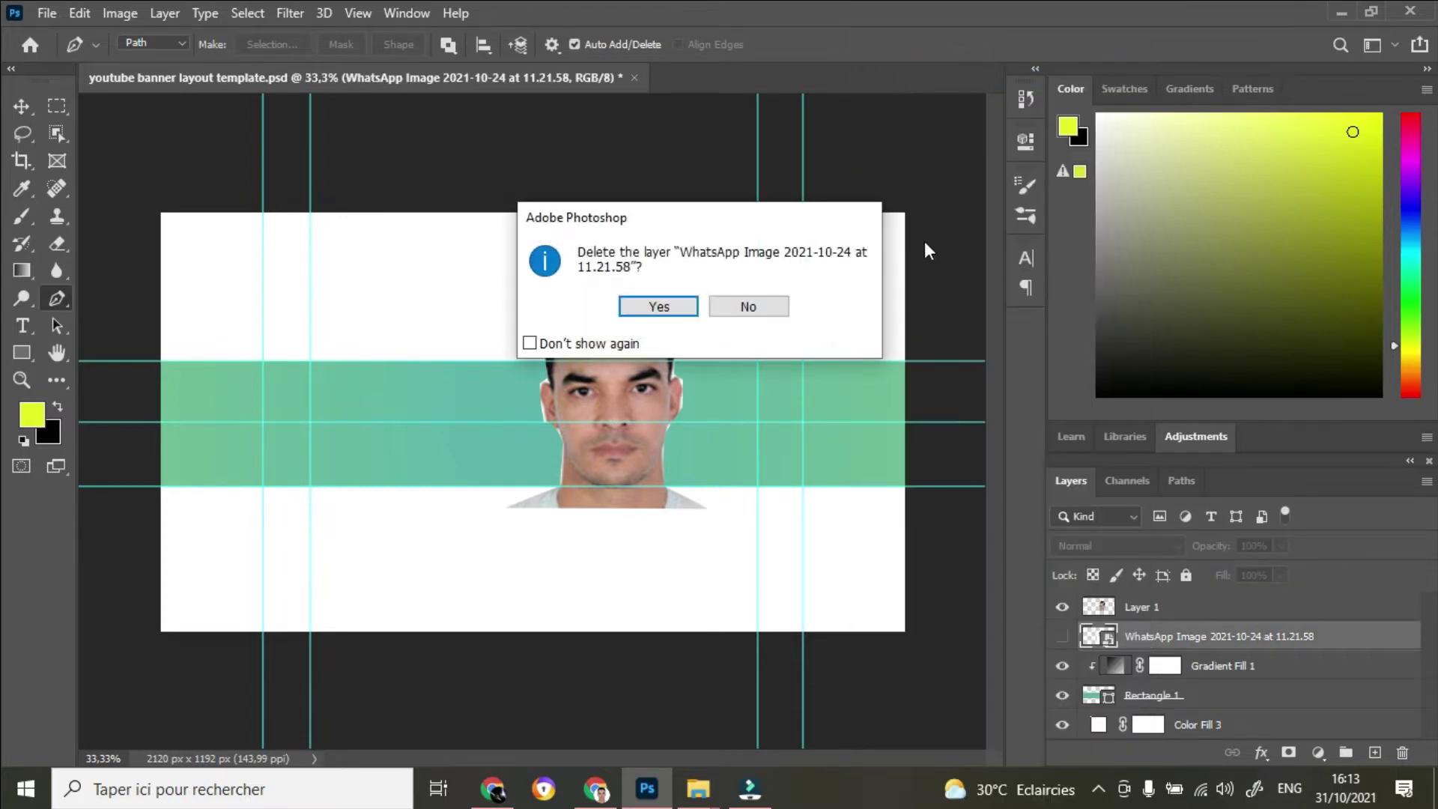
click(658, 307)
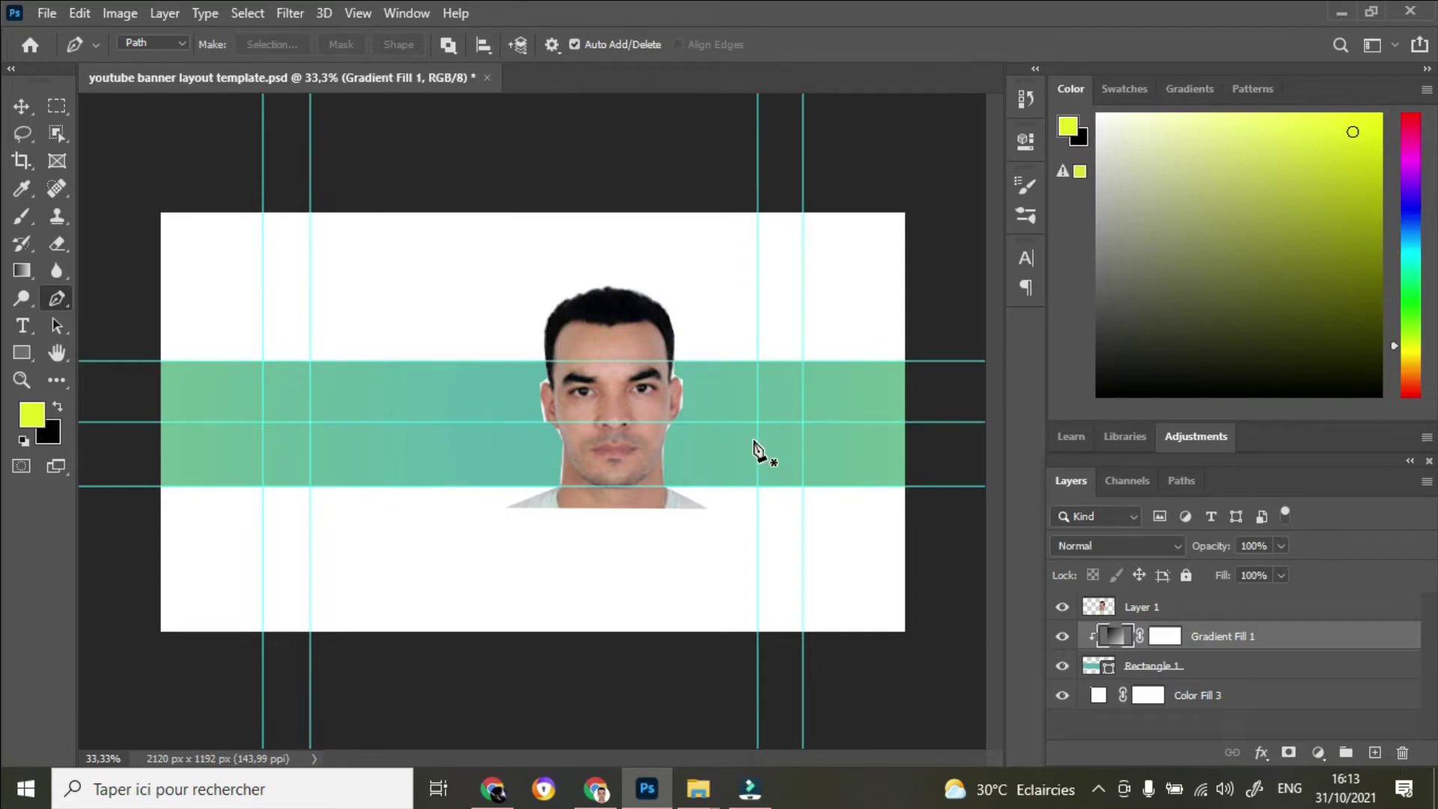
Clip the cut-out portrait layer to the rectangle band and scale it down proportionally to about 60% to fit the band's height
right_click(1158, 610)
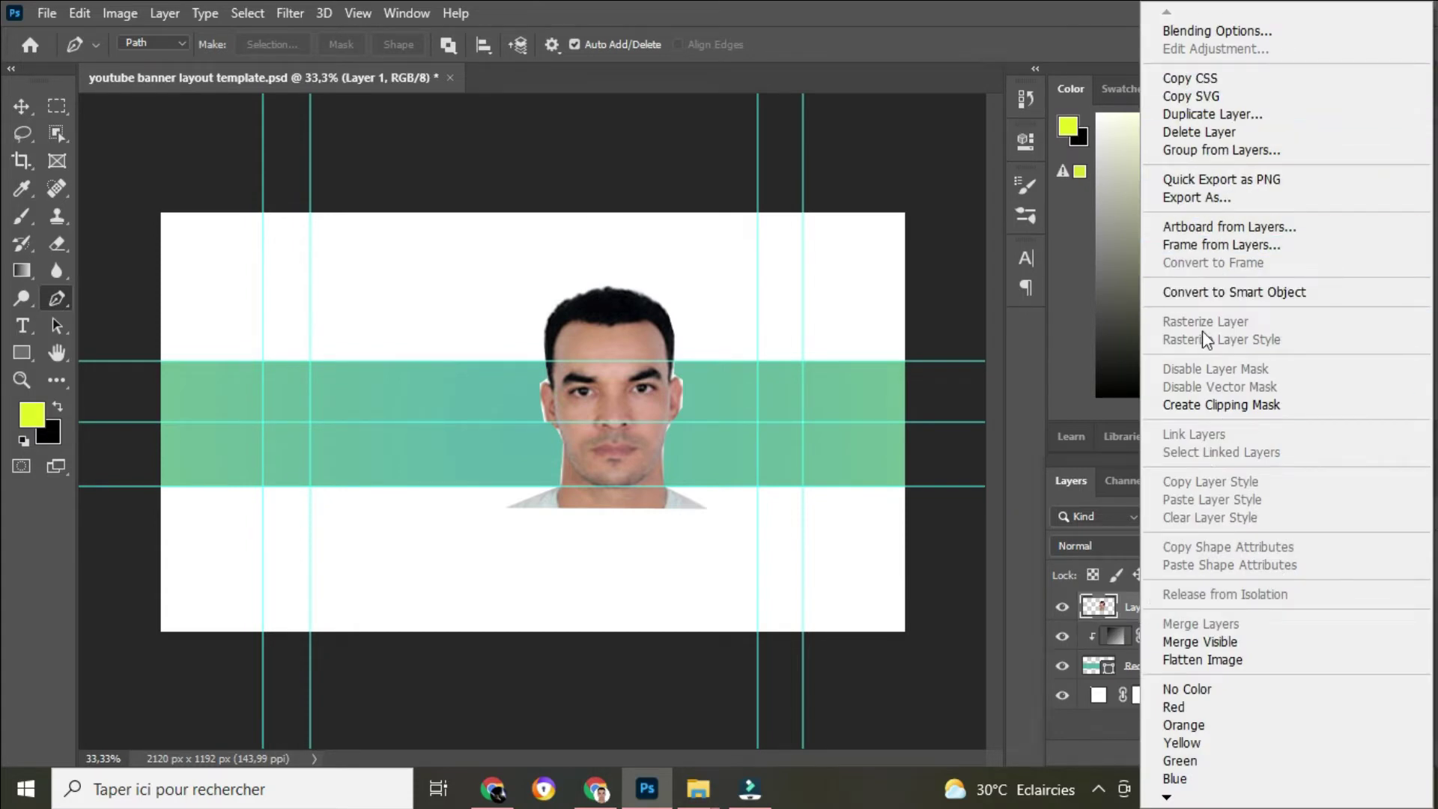
click(1218, 405)
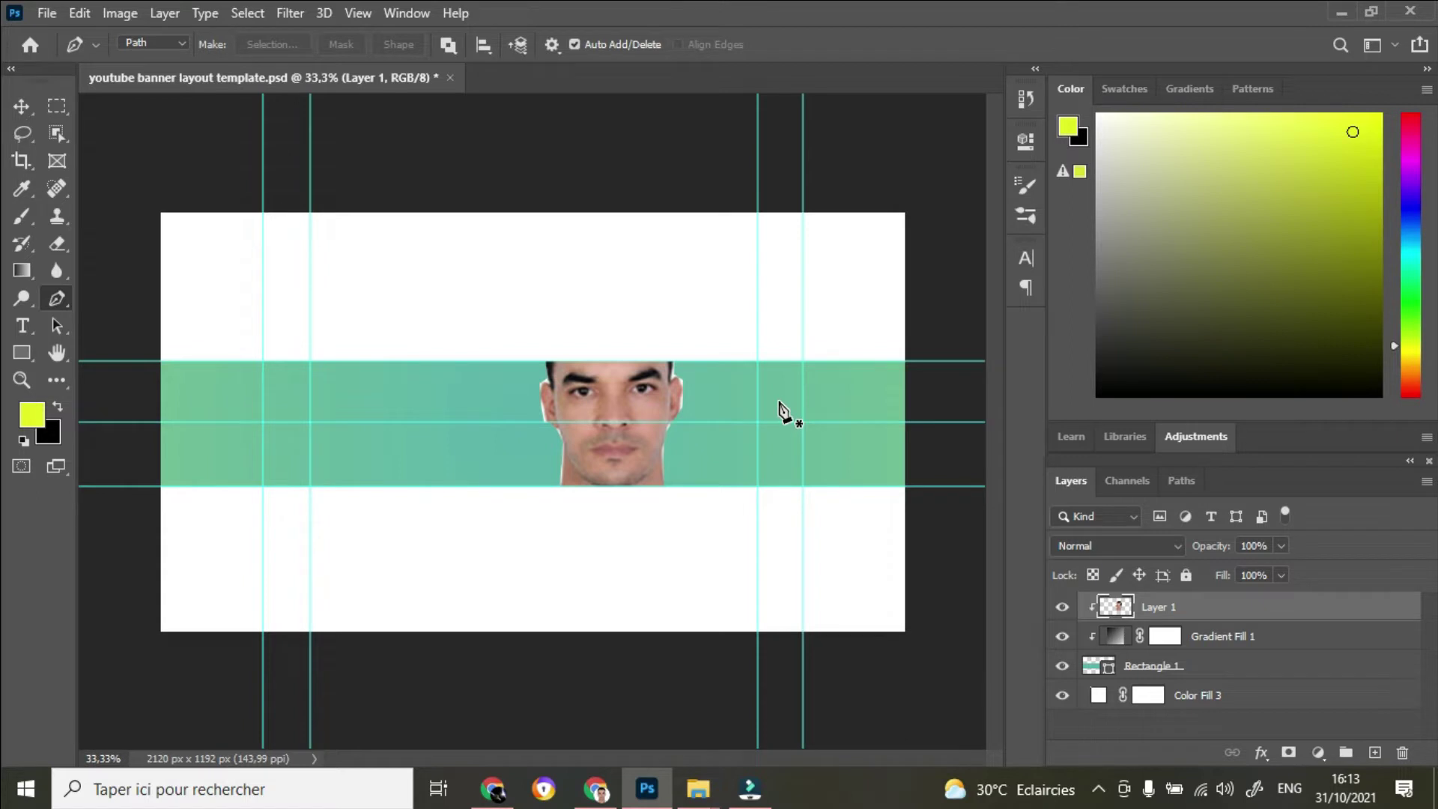
click(21, 106)
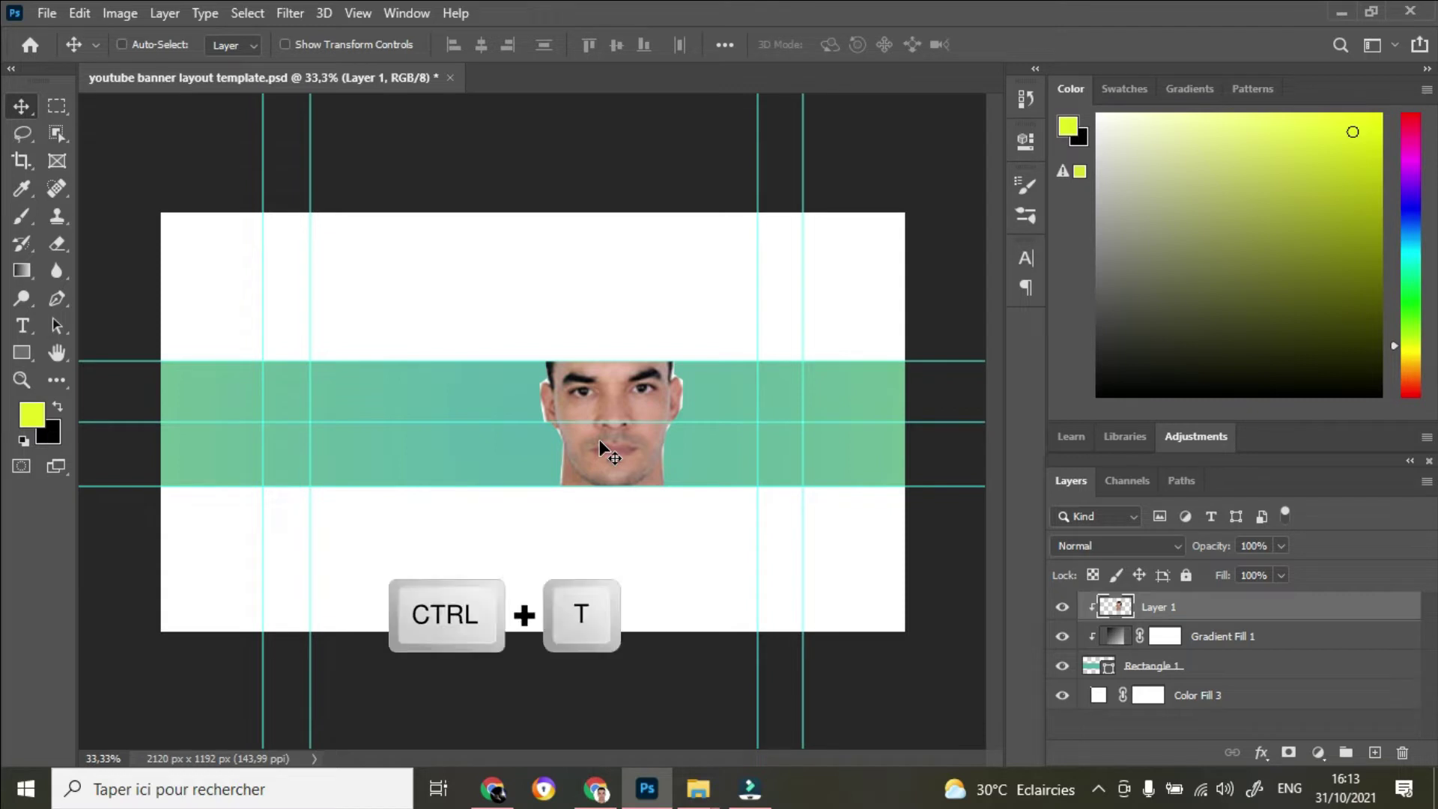
key(ctrl+t)
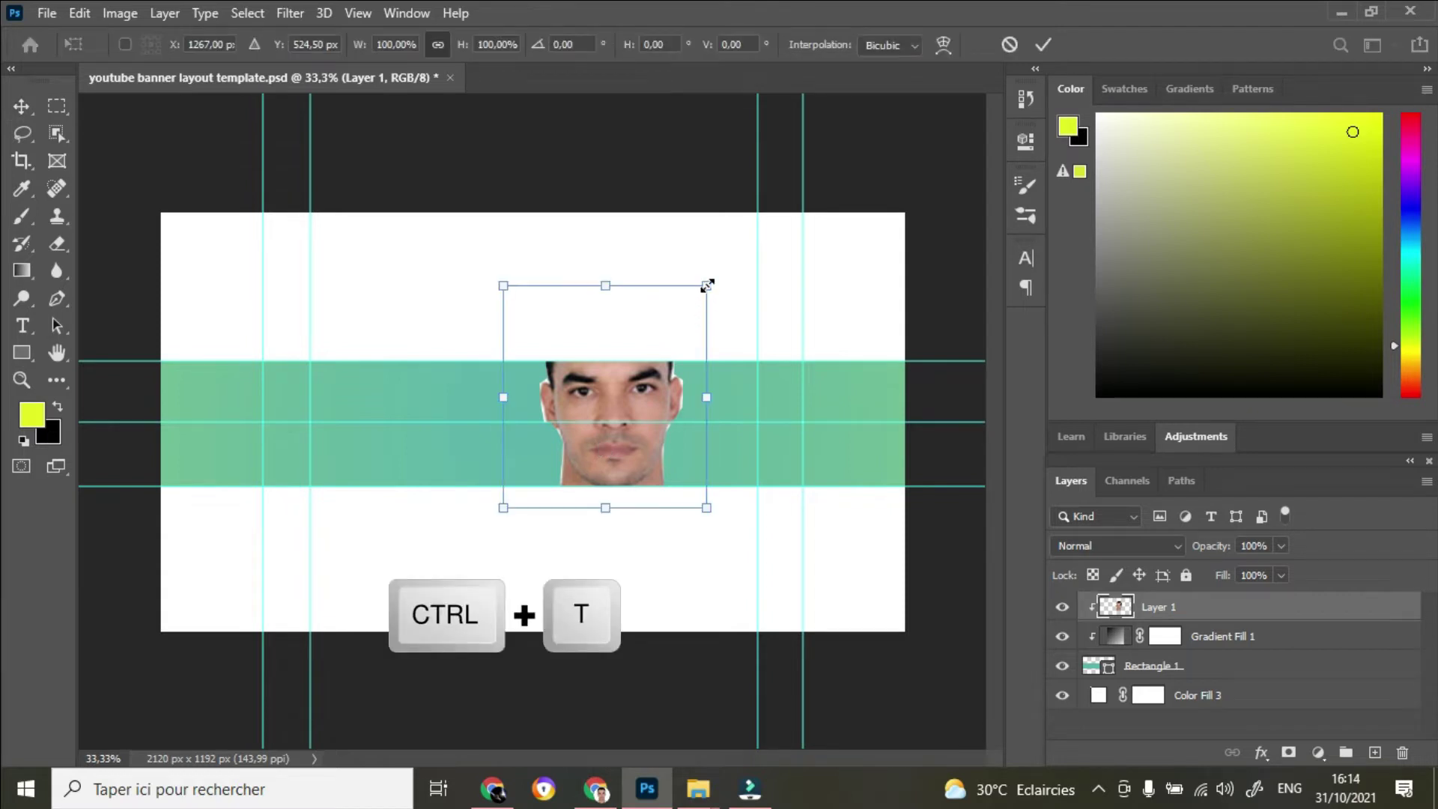
drag(708, 284, 627, 364)
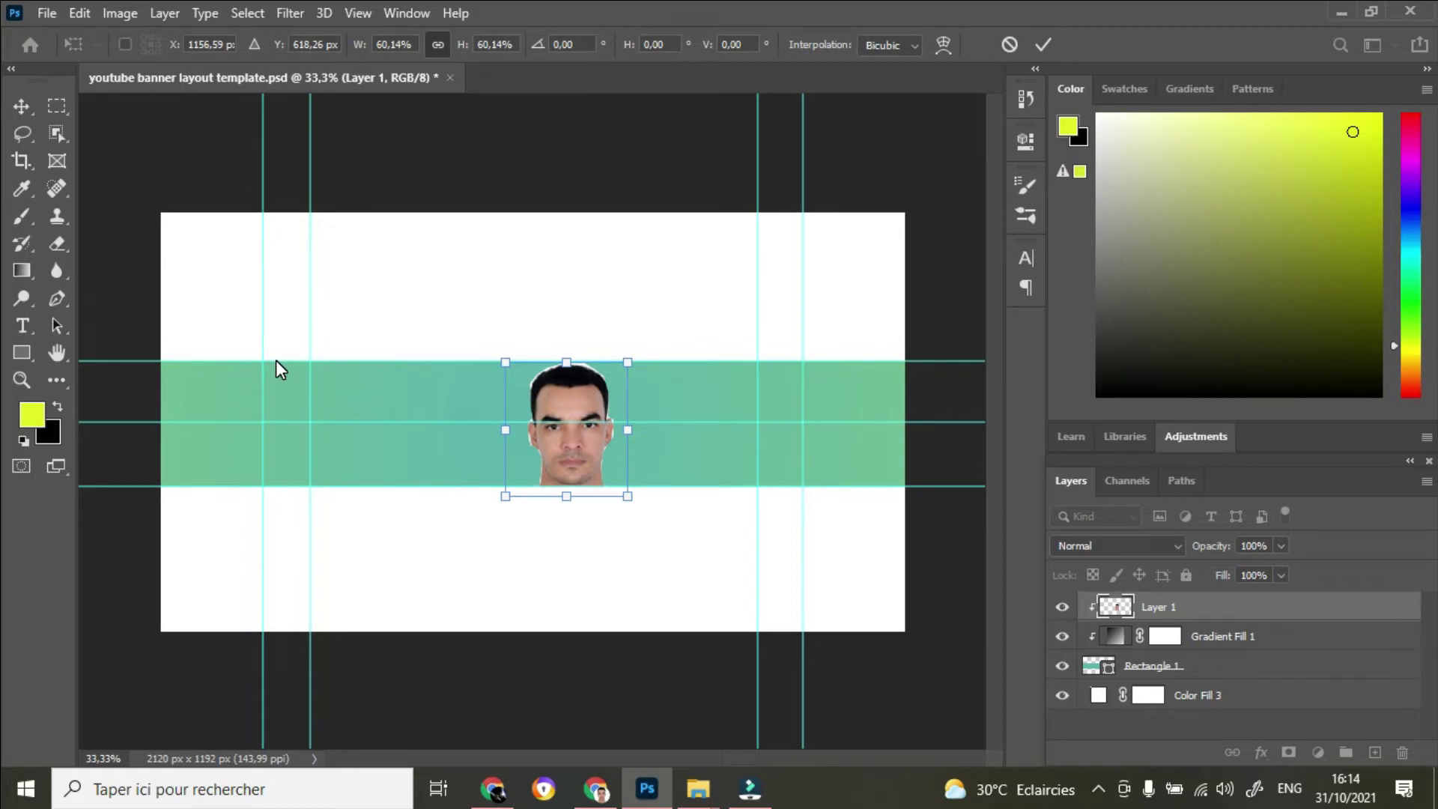
Apply the portrait's transform and create a new layer group above the portrait layer
click(1248, 639)
click(1346, 752)
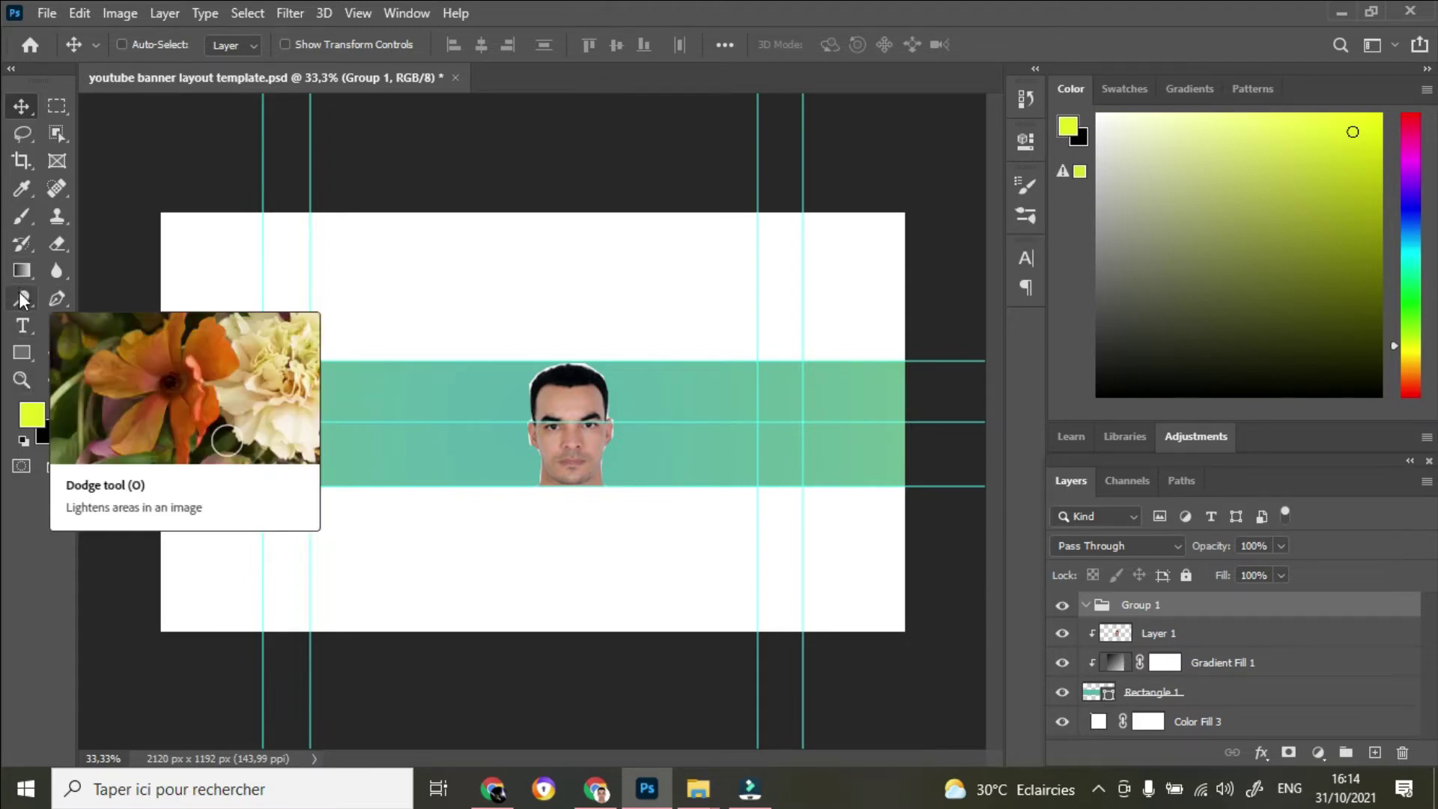
Examine the cut-out portrait on the gradient band at 50% zoom
click(21, 380)
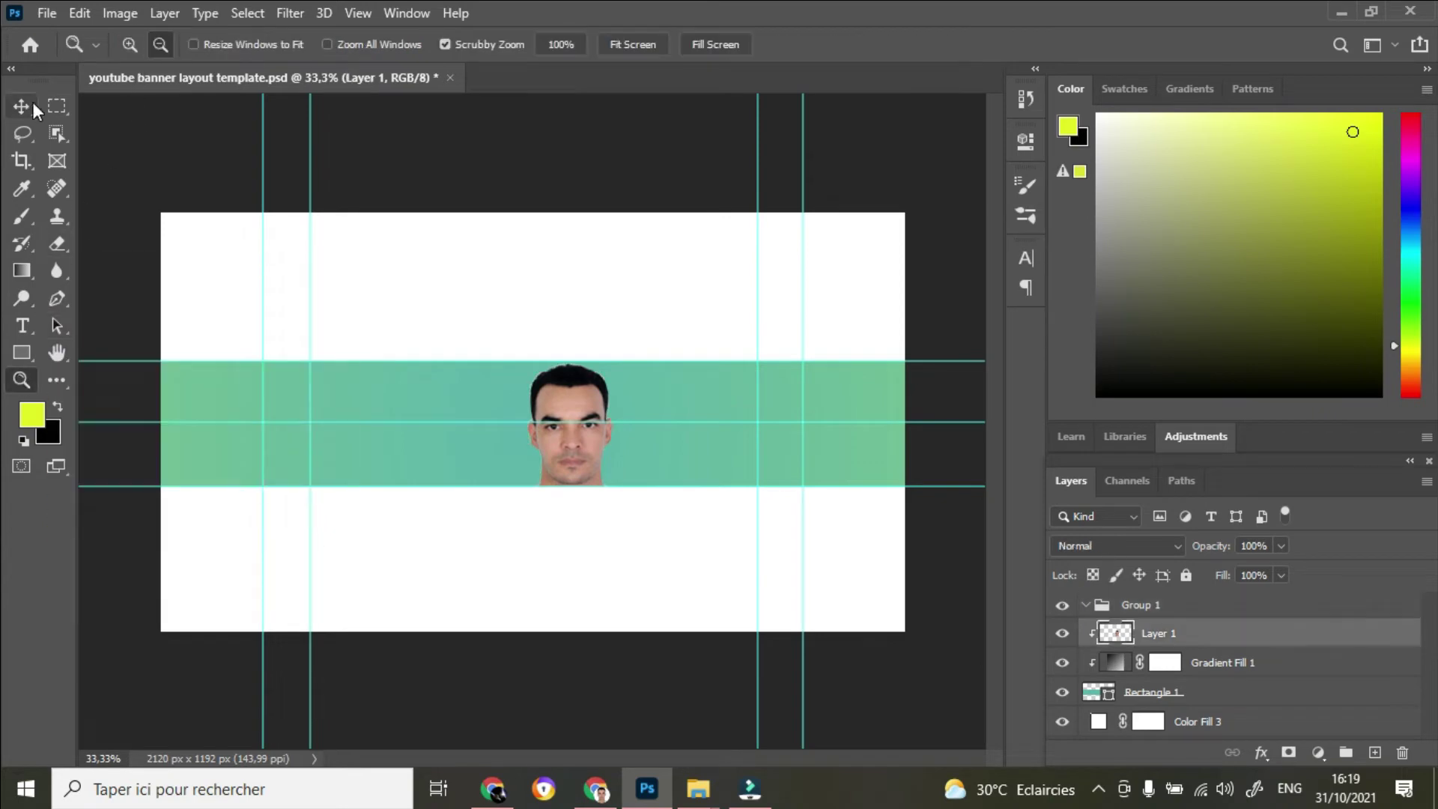
click(22, 106)
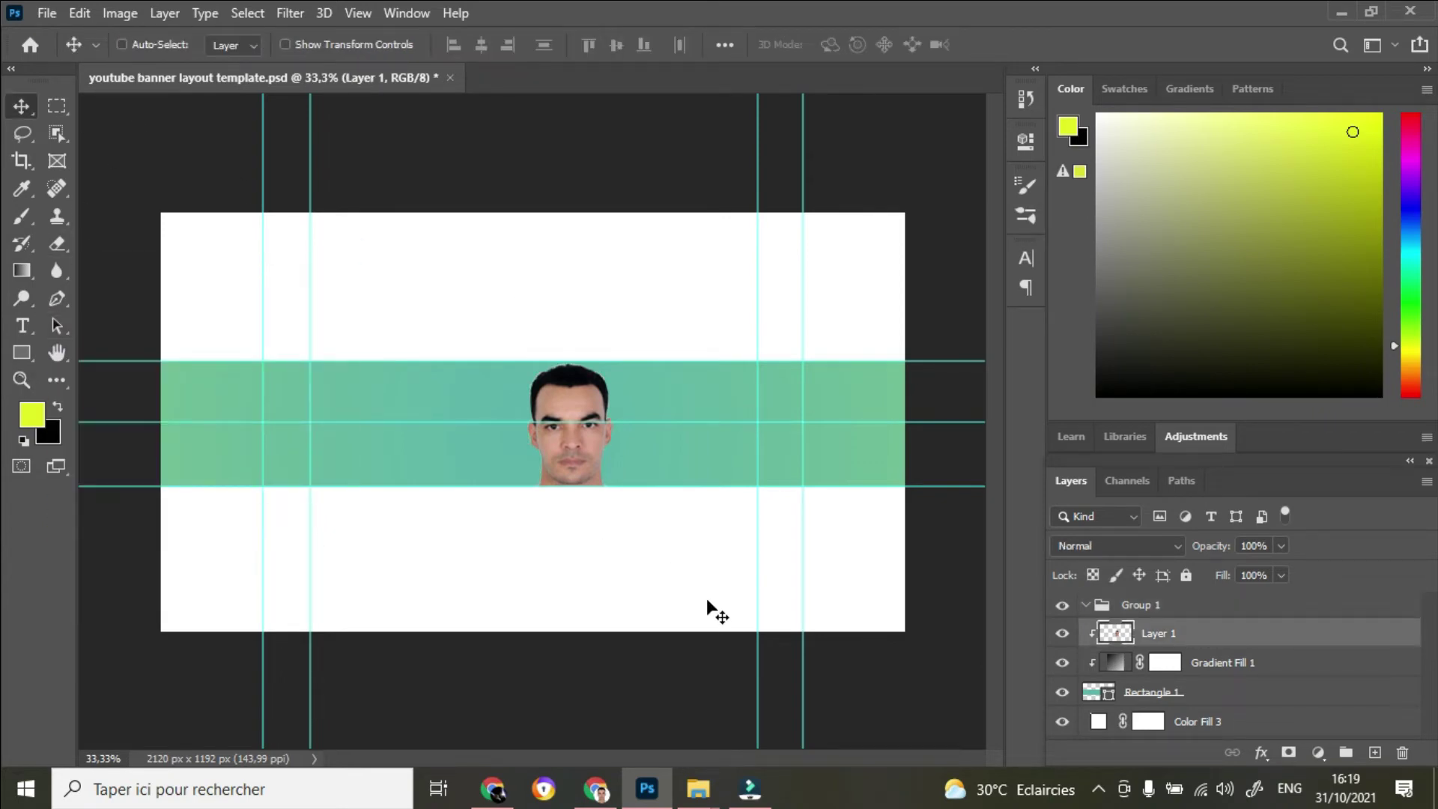
ctrl+click(539, 507)
key(ctrl)
click(21, 379)
click(353, 379)
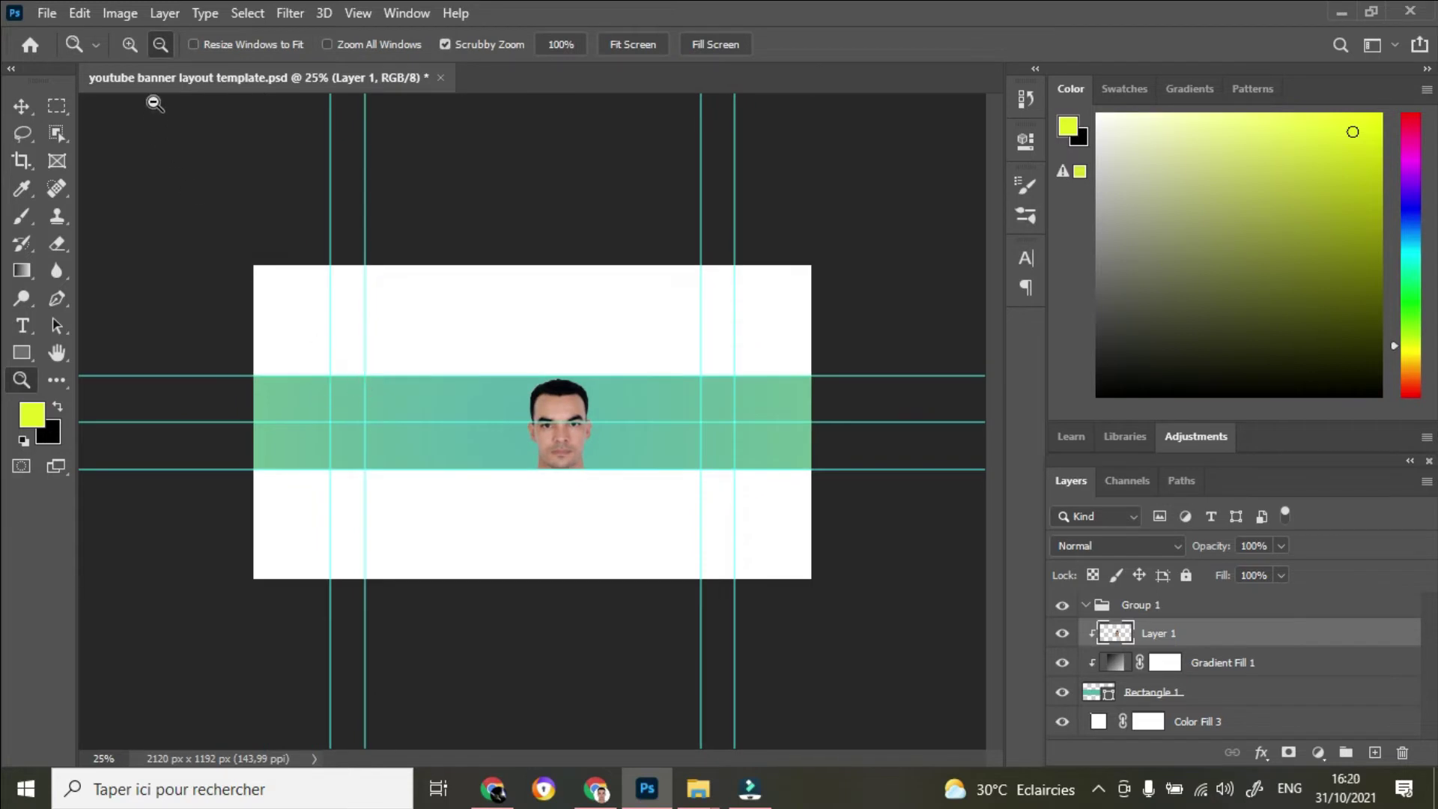
click(132, 42)
double_click(411, 418)
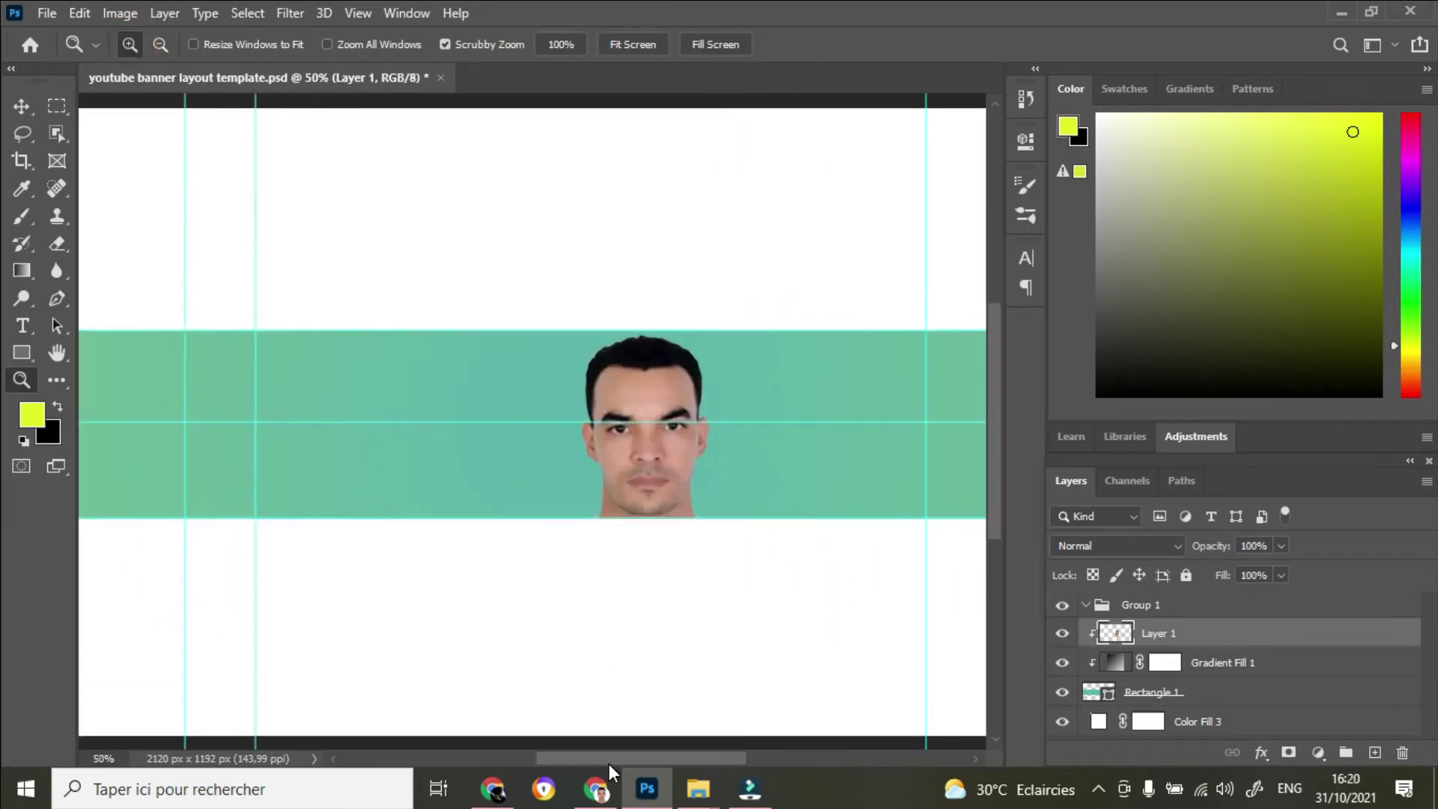
drag(608, 758, 633, 758)
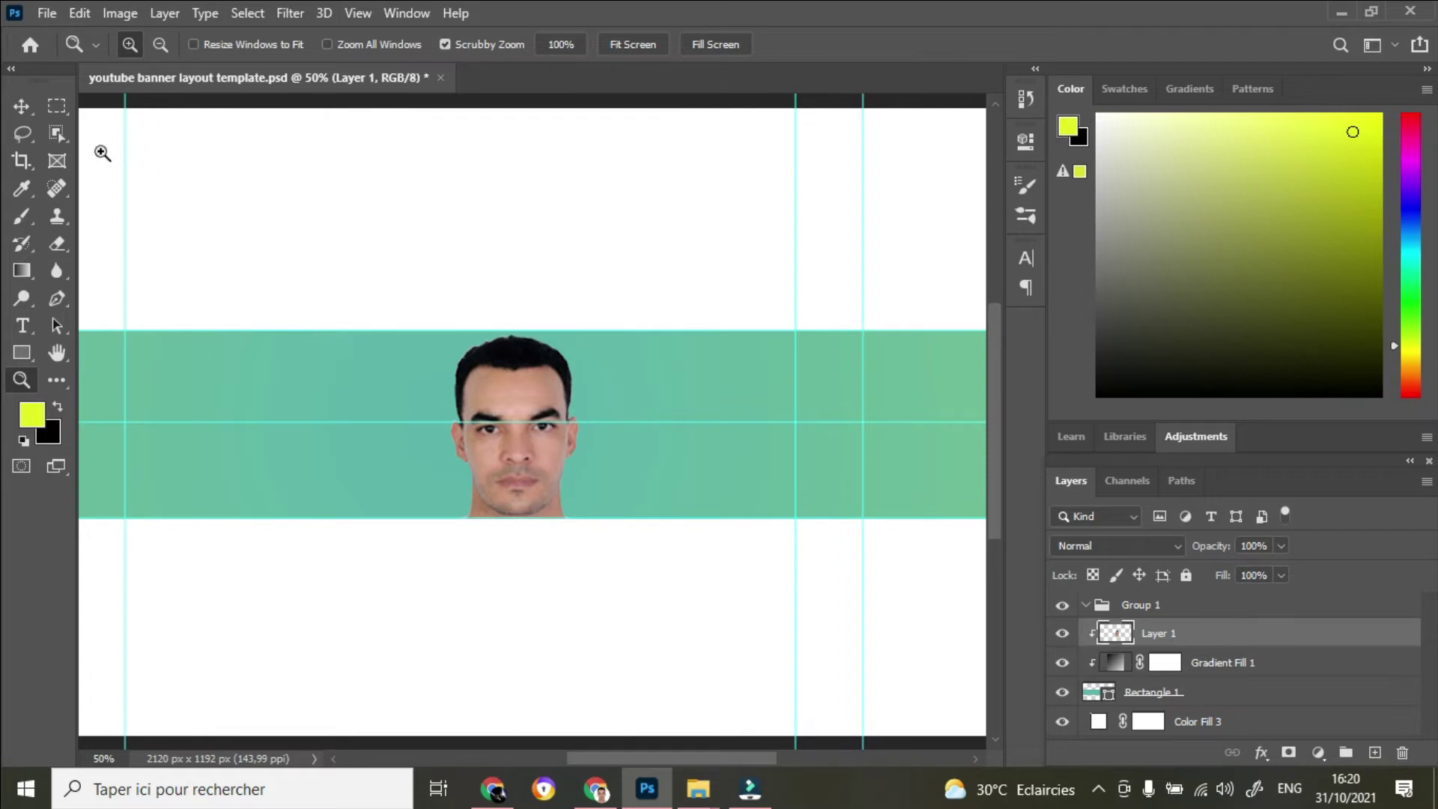
key(v)
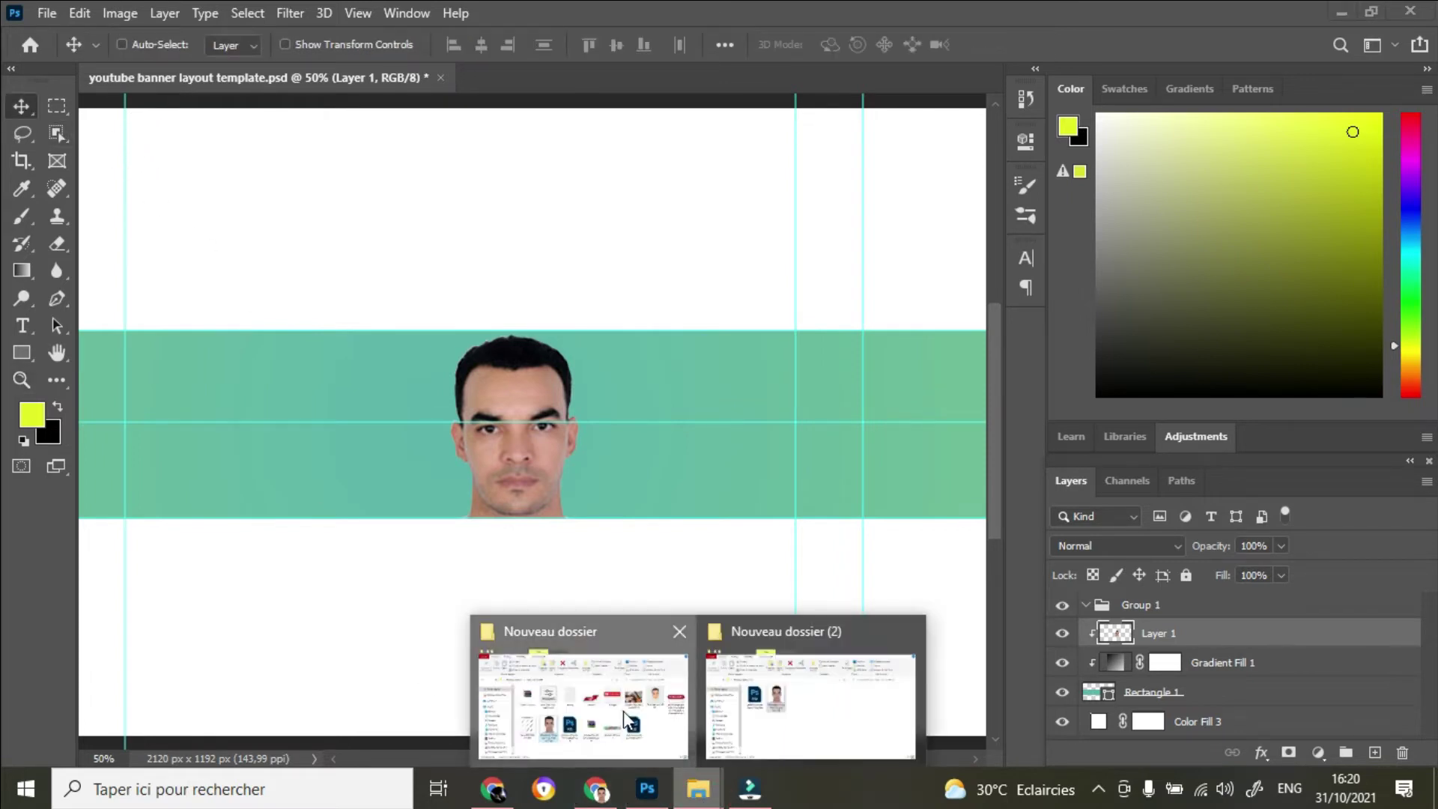
Import the brush set file "Bear Scratches - freject.com" for the Brush tool
key(b)
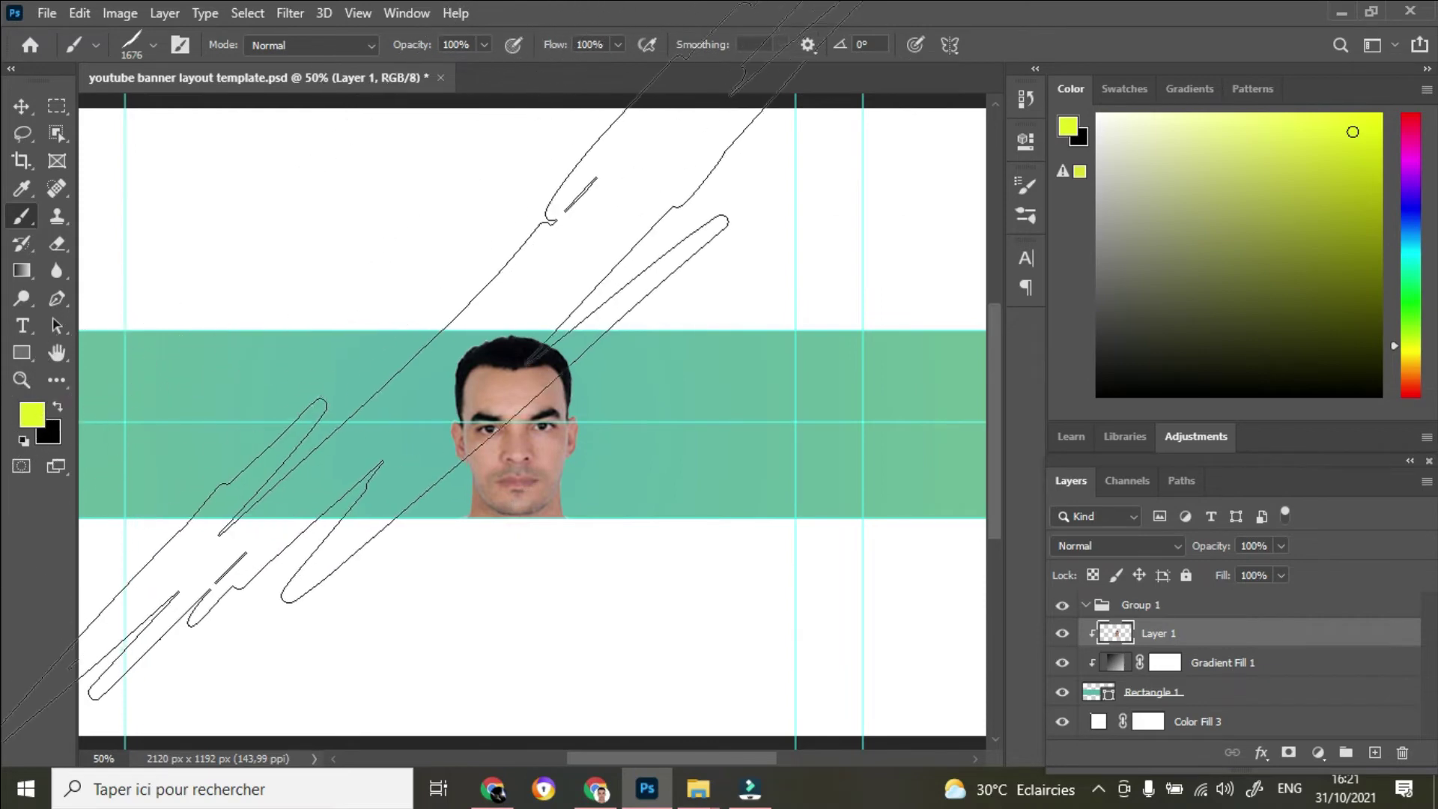
right_click(446, 322)
click(713, 344)
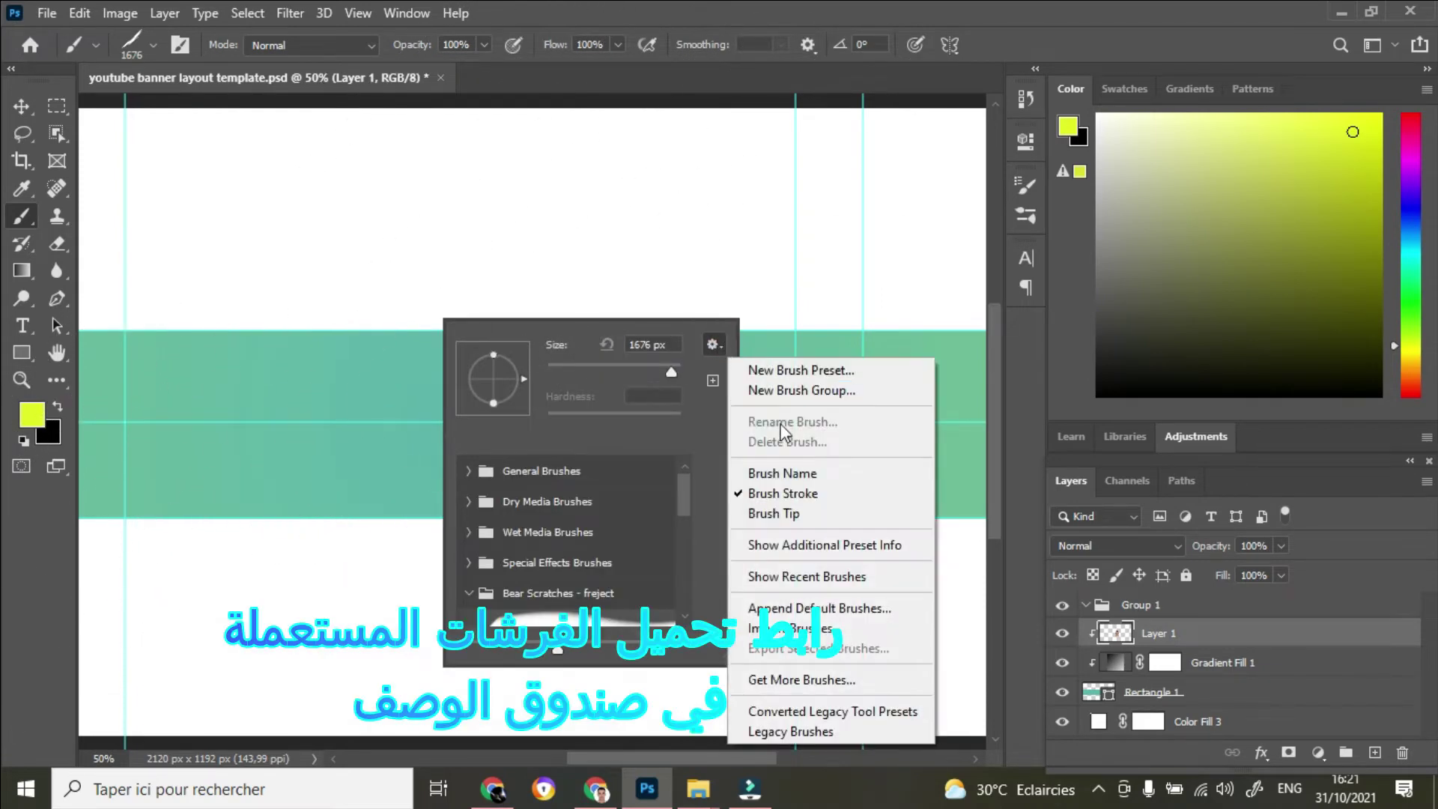
click(783, 628)
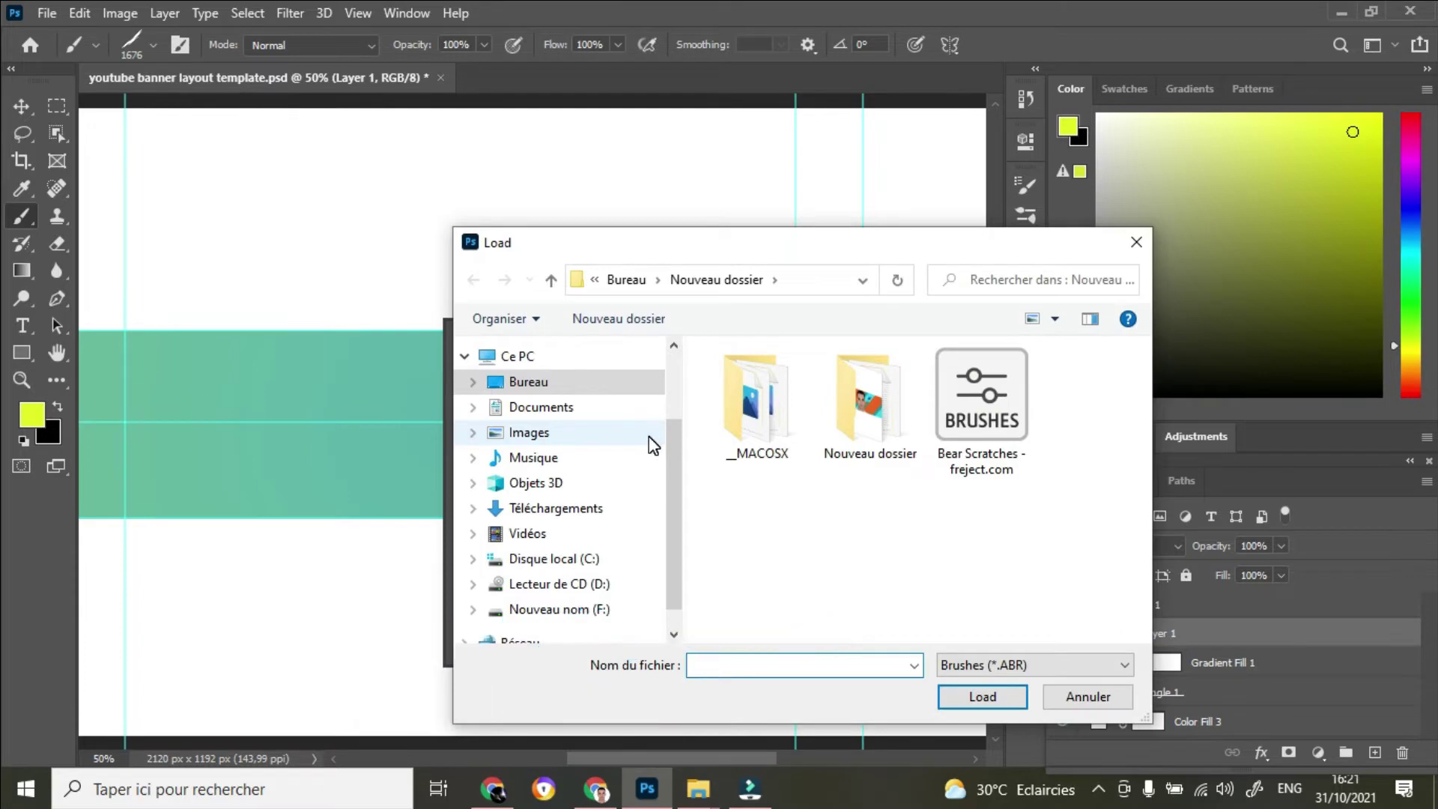
click(963, 419)
click(985, 697)
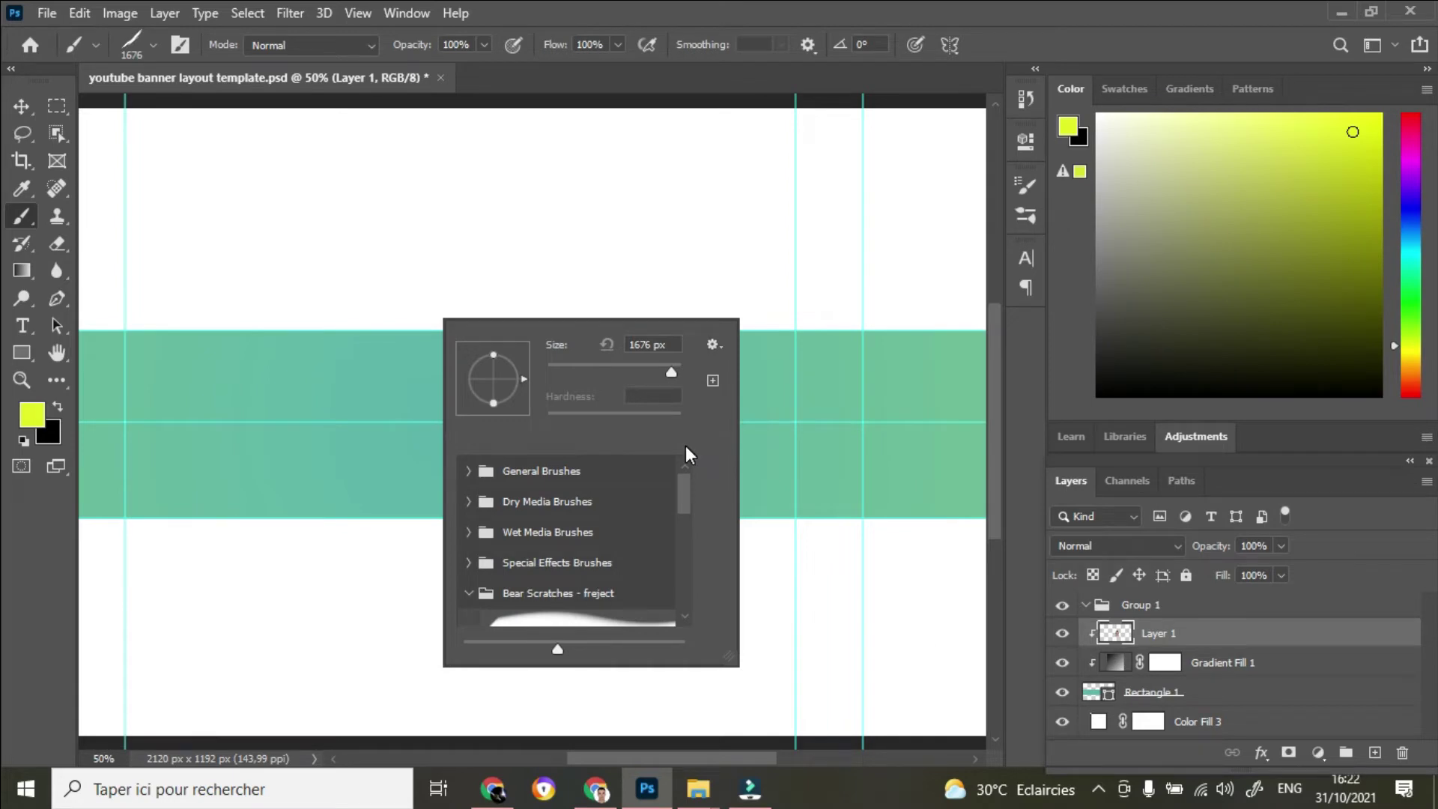
Choose the 1676 px scratch brush from the Bear Scratches set as the brush tip
click(158, 46)
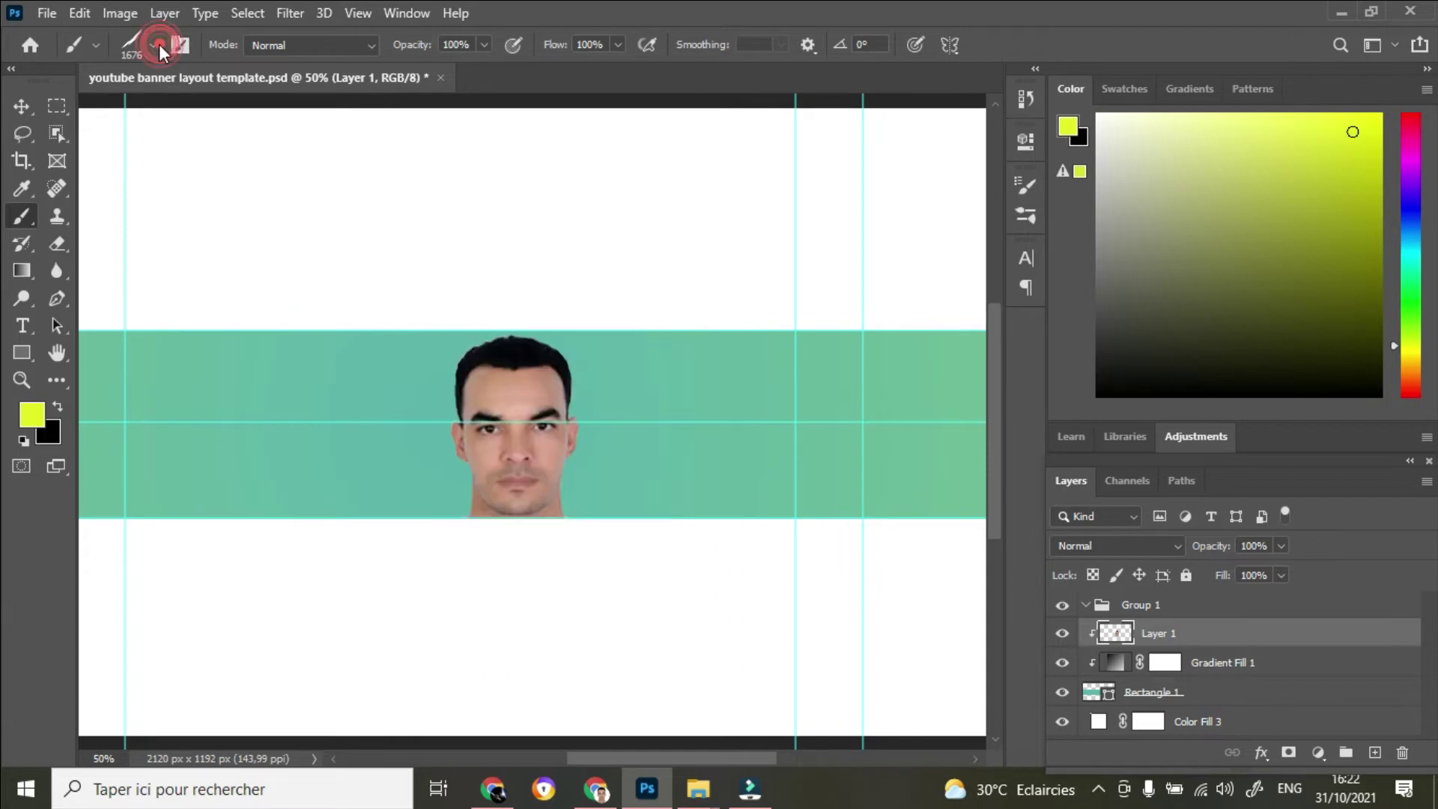
click(154, 46)
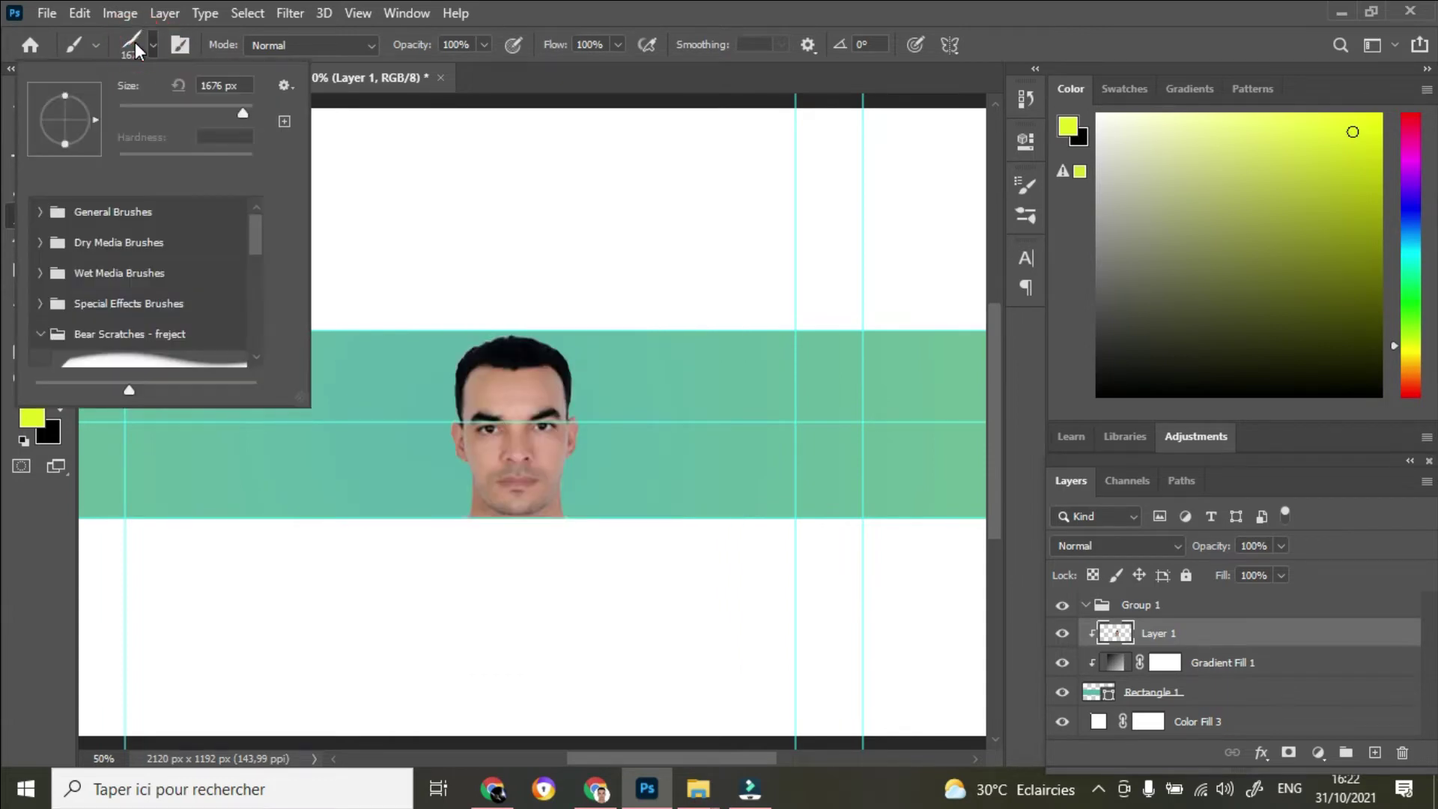
mouse_move(255, 227)
mouse_down()
mouse_move(251, 330)
mouse_move(273, 226)
mouse_up()
click(180, 45)
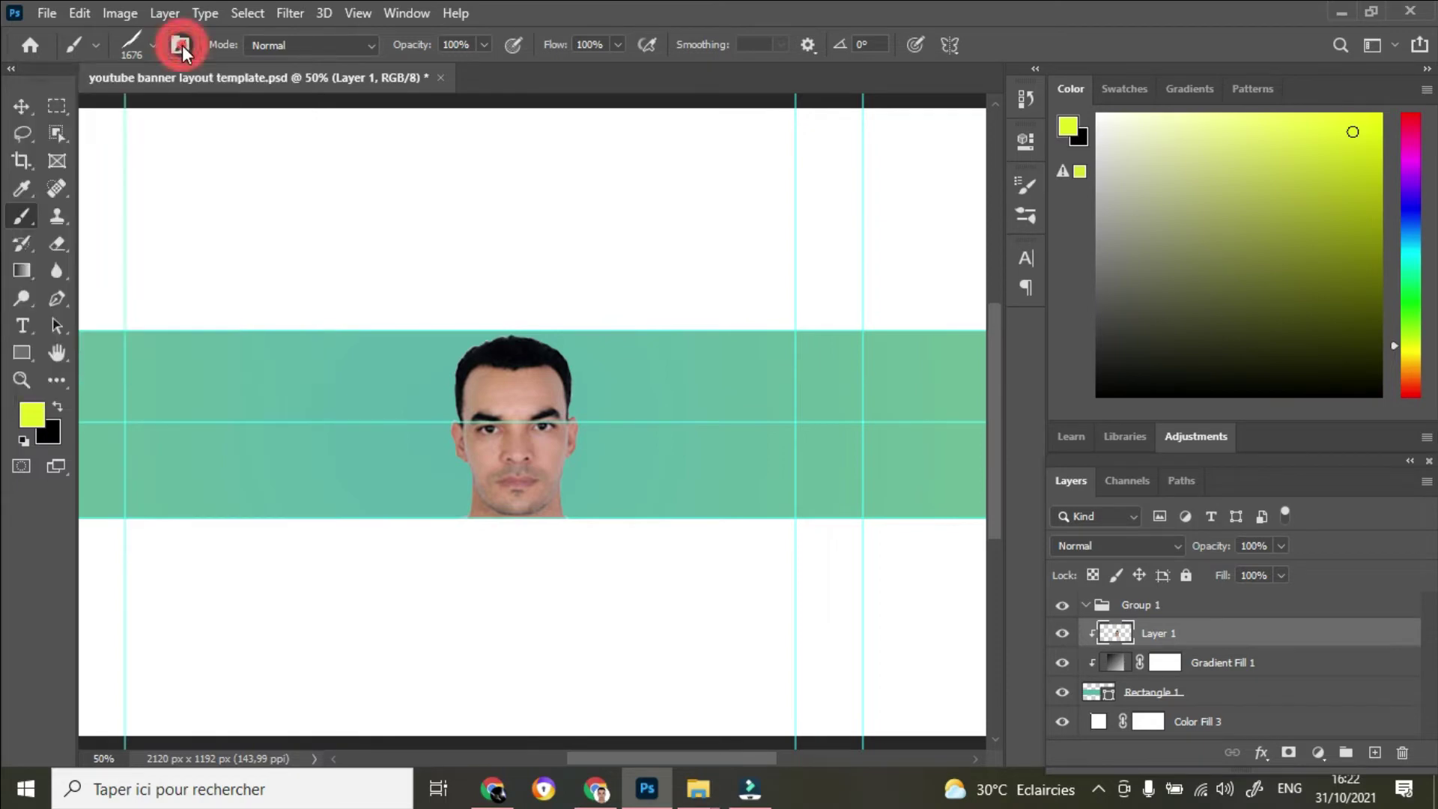
click(179, 45)
click(180, 45)
click(180, 45)
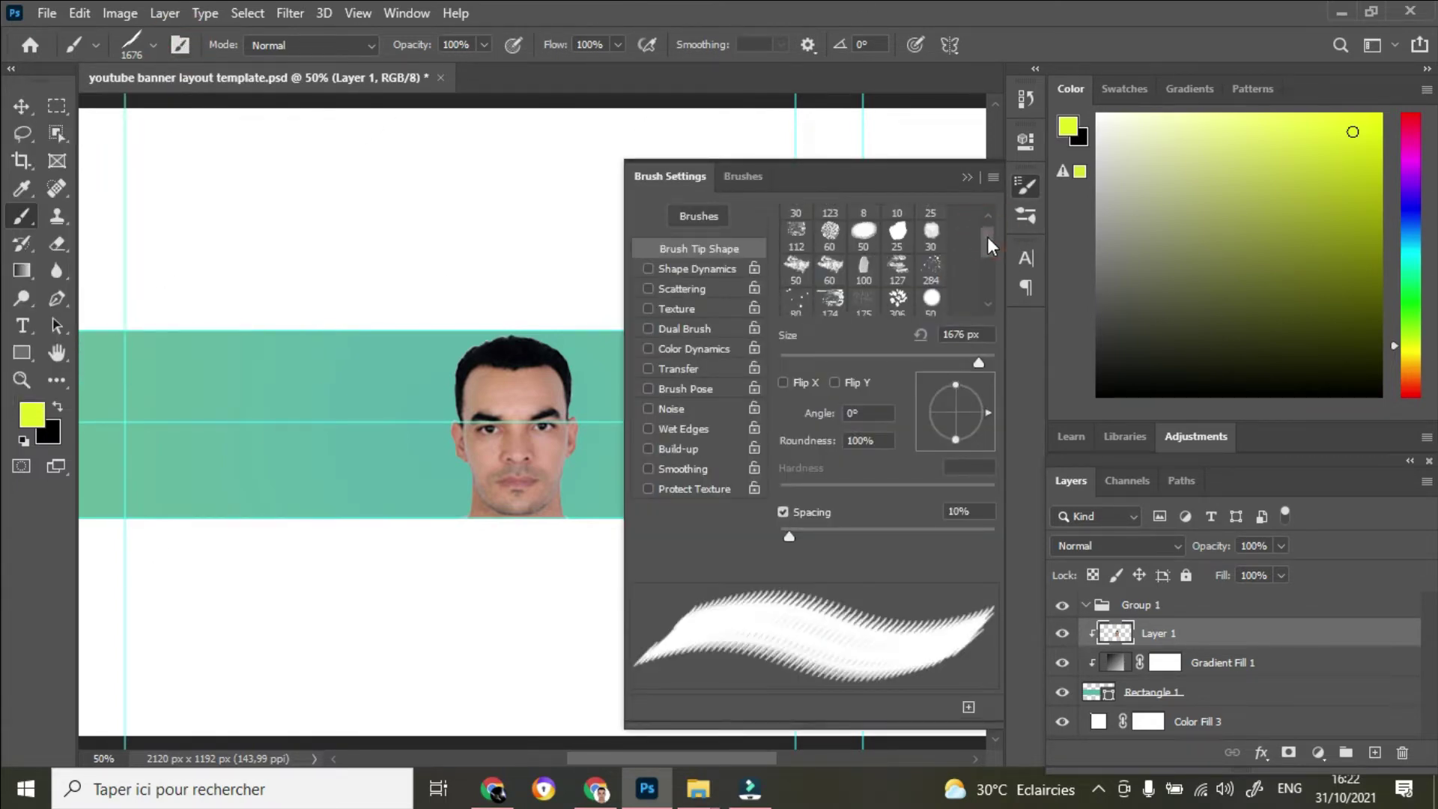
drag(987, 237, 986, 279)
click(866, 245)
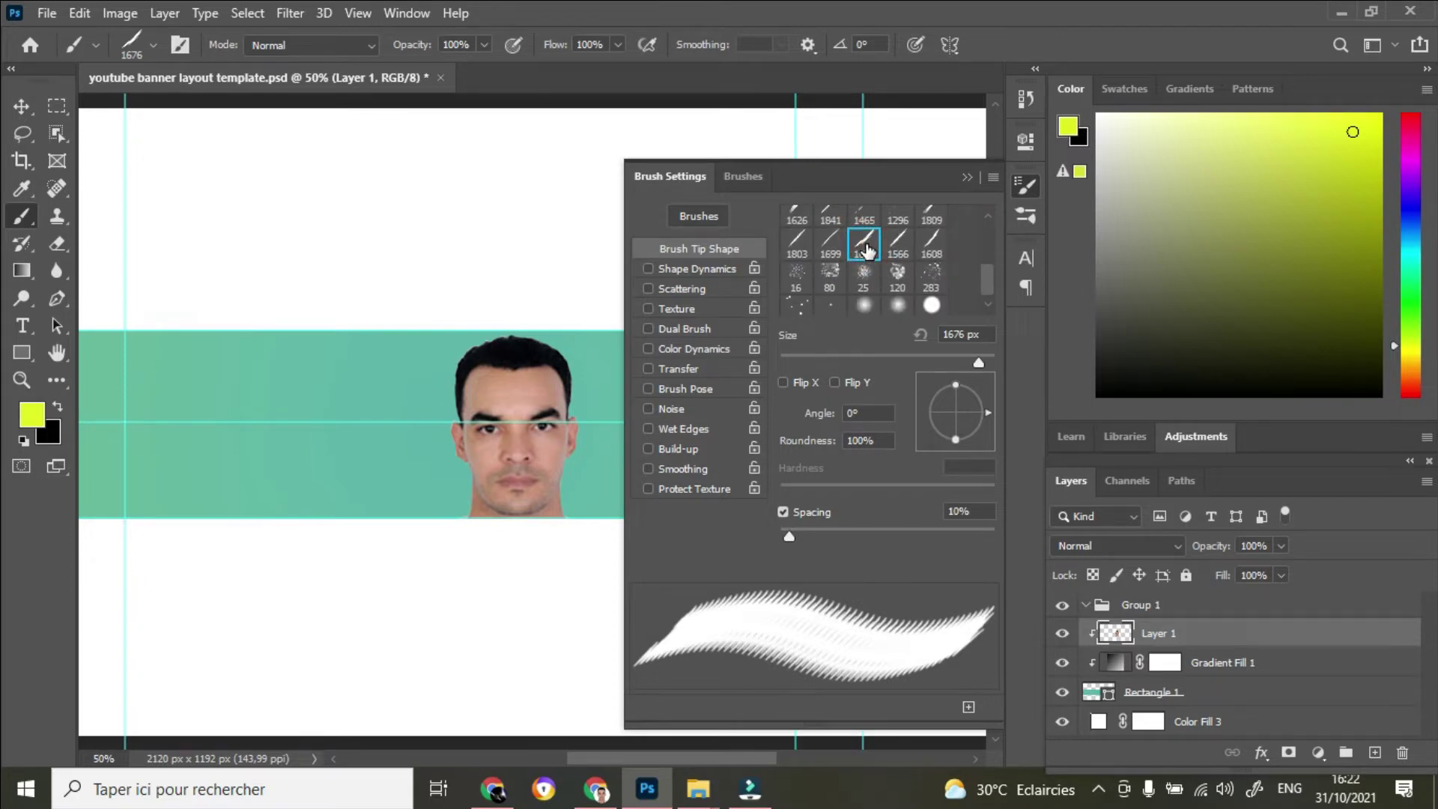
double_click(863, 251)
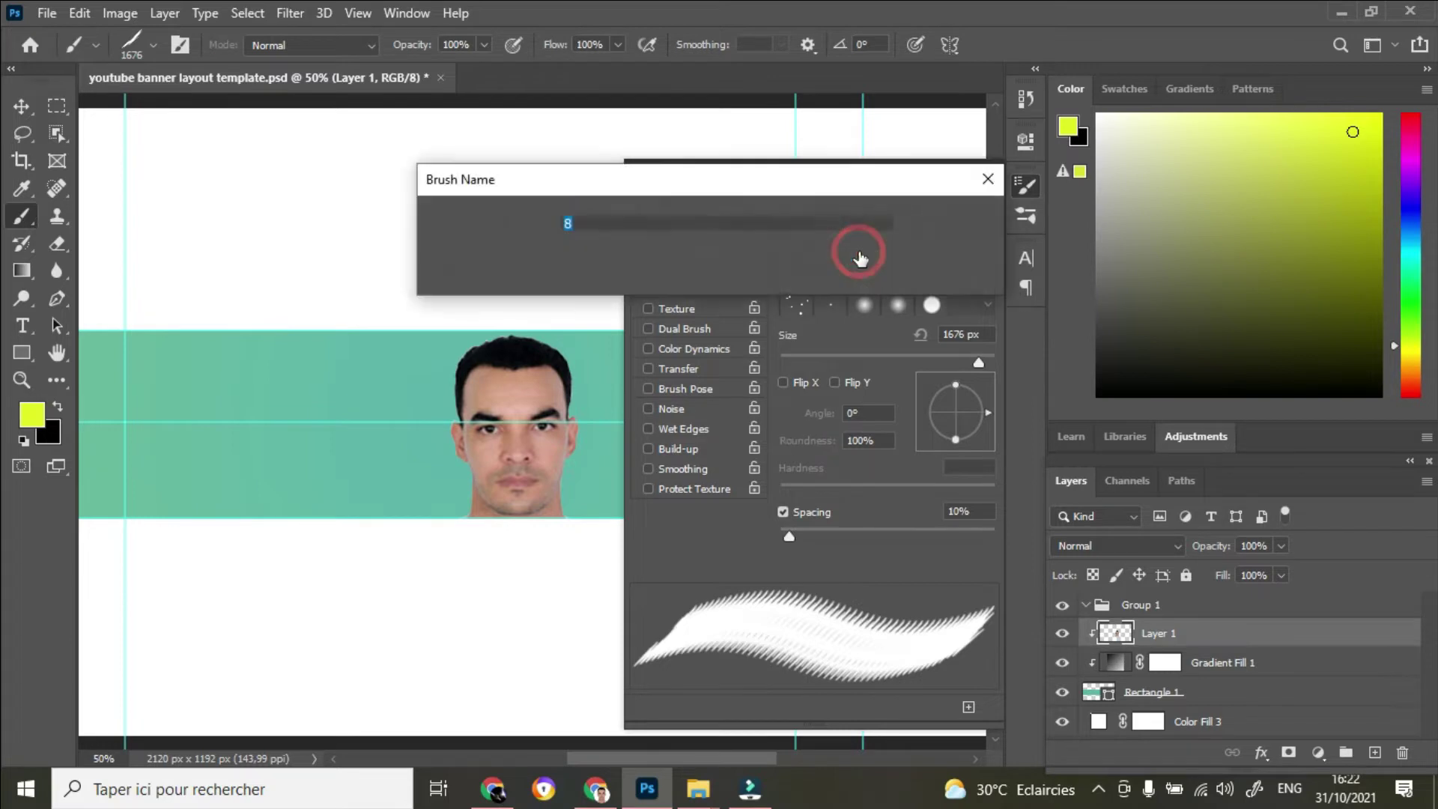
click(931, 223)
click(968, 177)
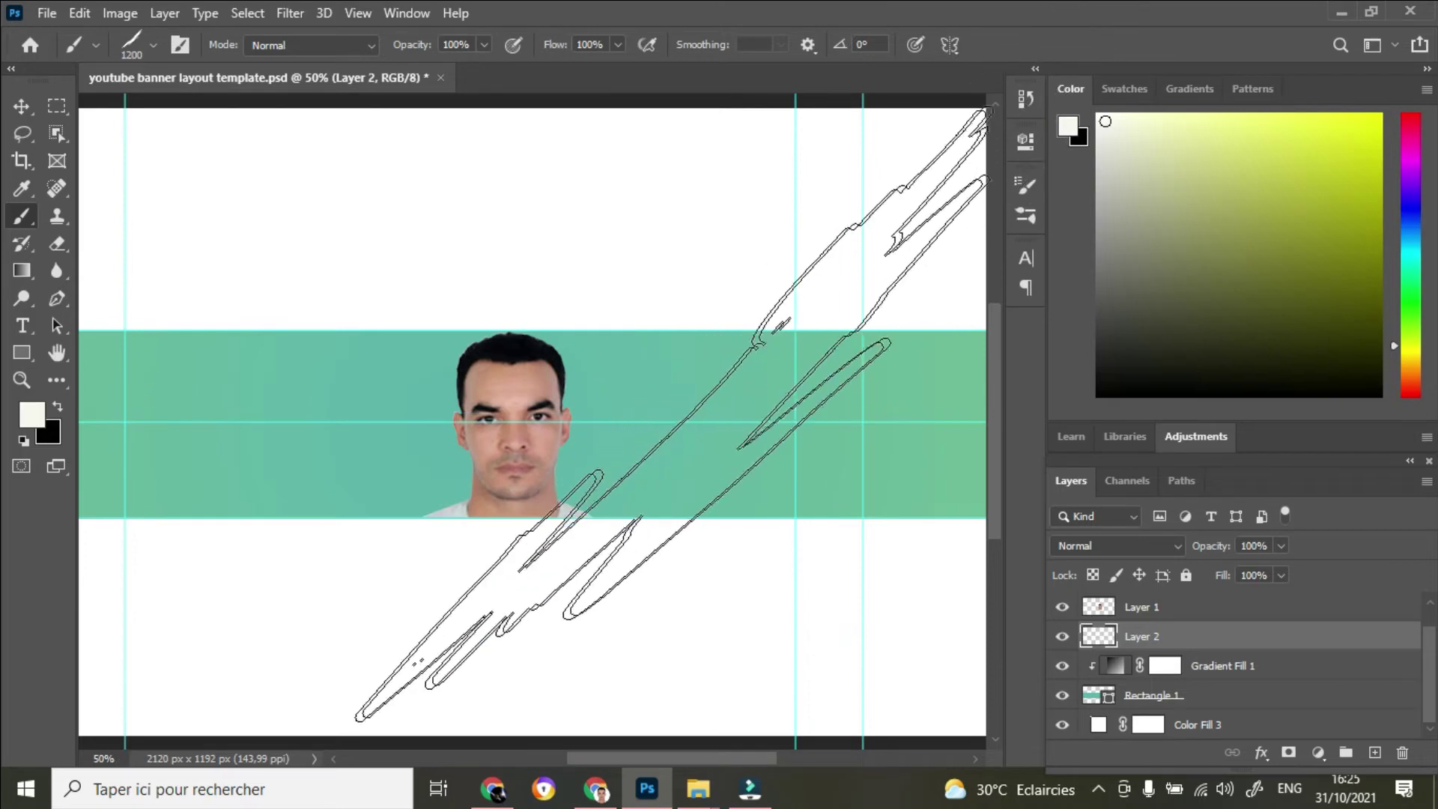
Stamp two off-white 1200 px scratch marks on the layer beneath the portrait, one on each side of the head
click(399, 654)
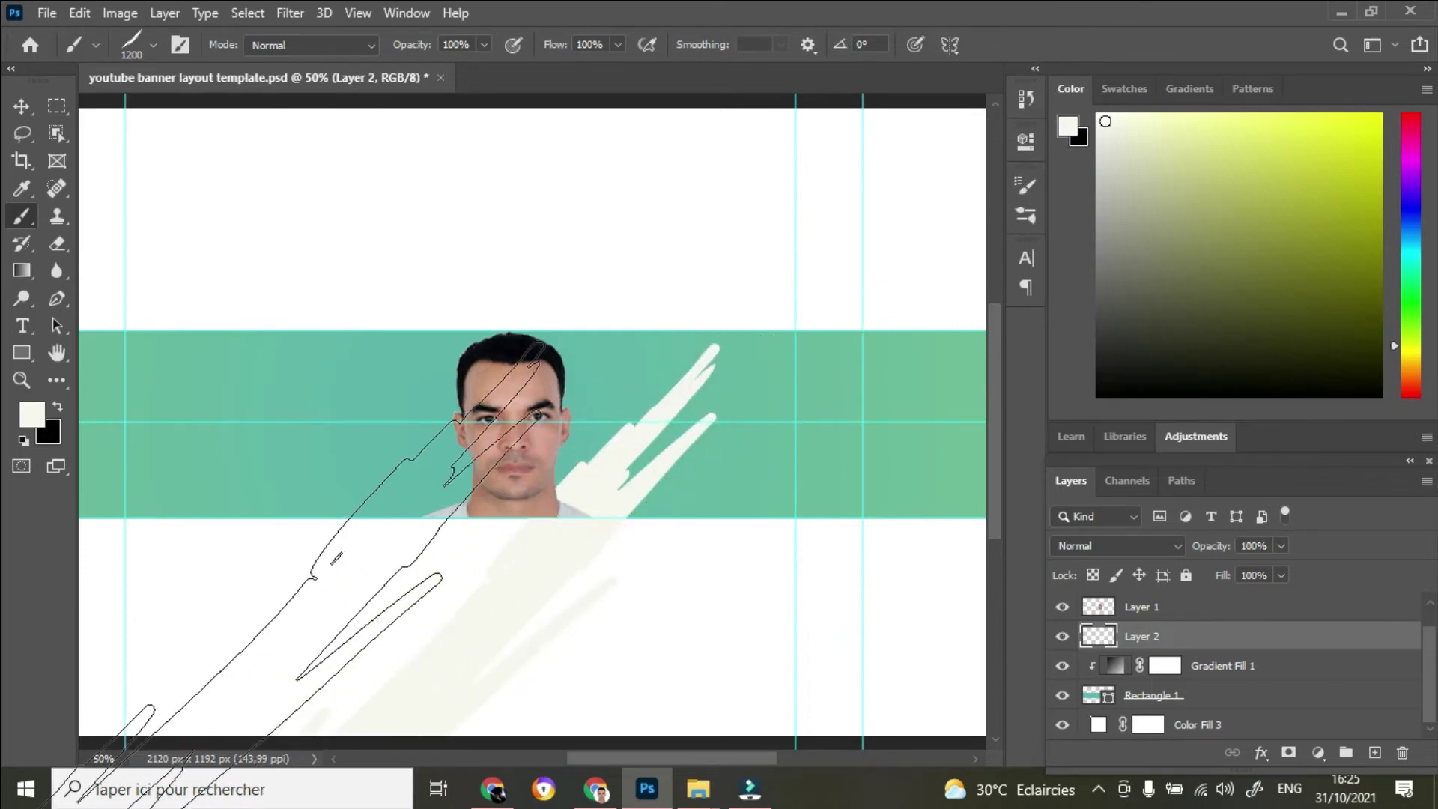
click(128, 649)
mouse_move(603, 778)
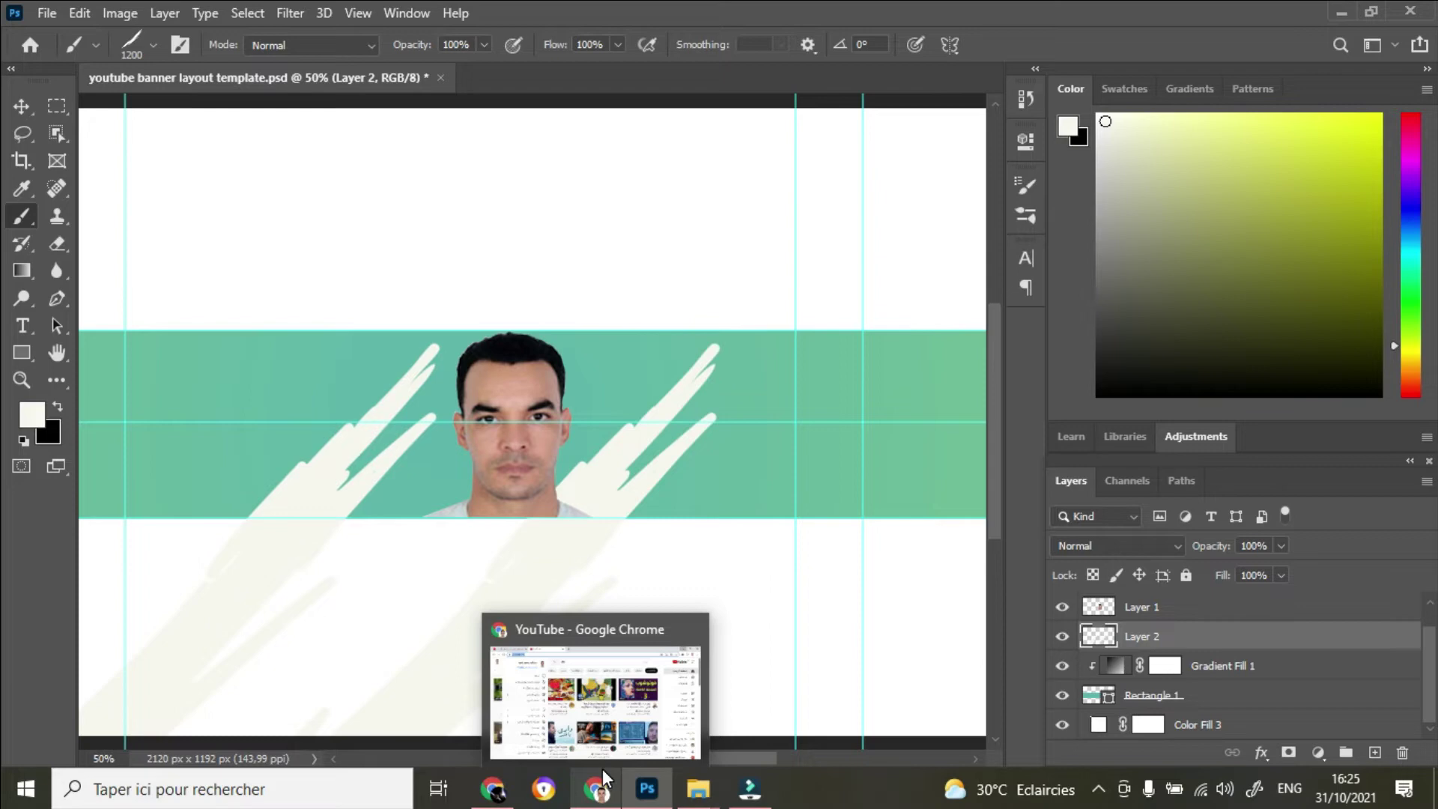
Add a Drop Shadow effect to the portrait layer
right_click(1191, 640)
click(1264, 644)
right_click(1105, 637)
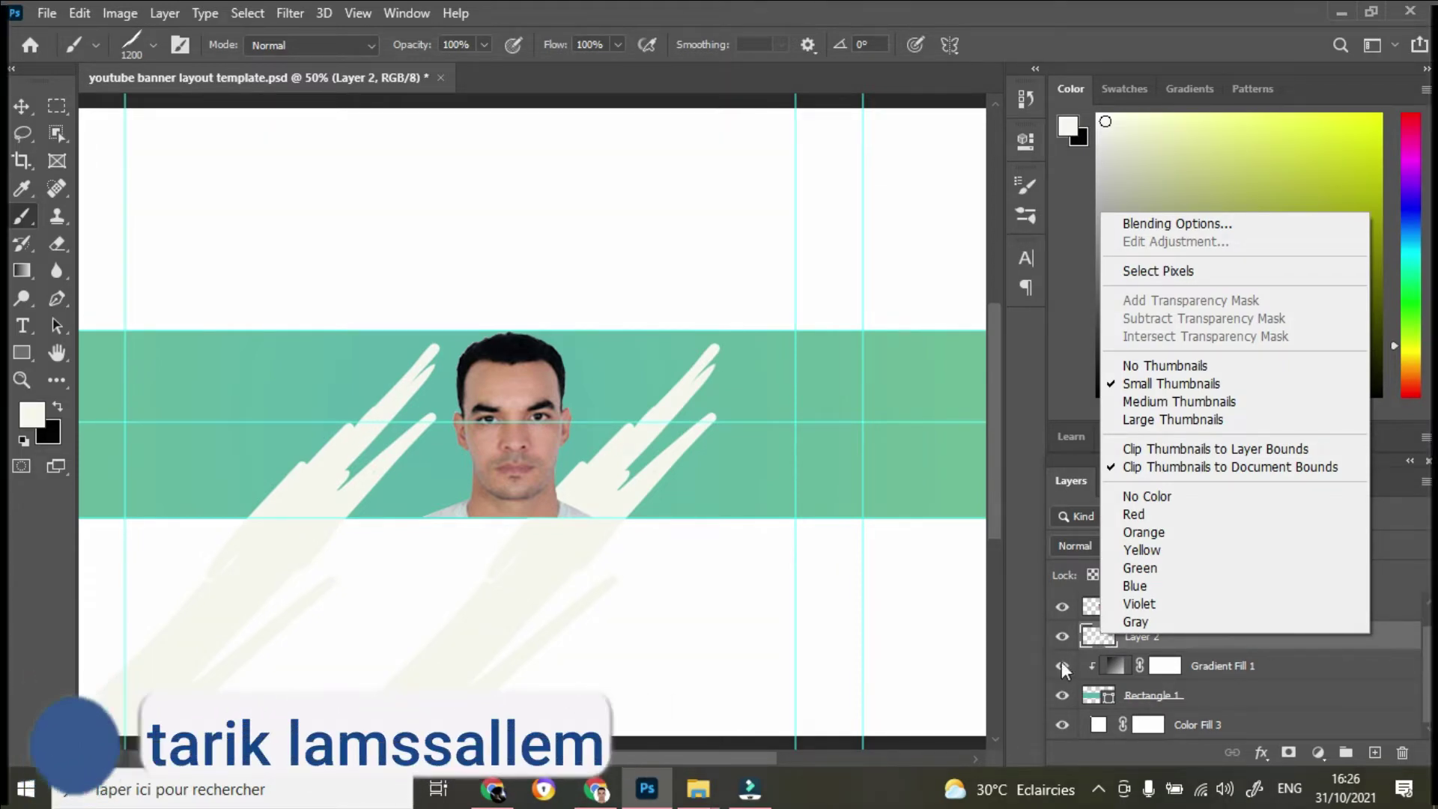
click(1086, 608)
click(1114, 611)
click(1263, 753)
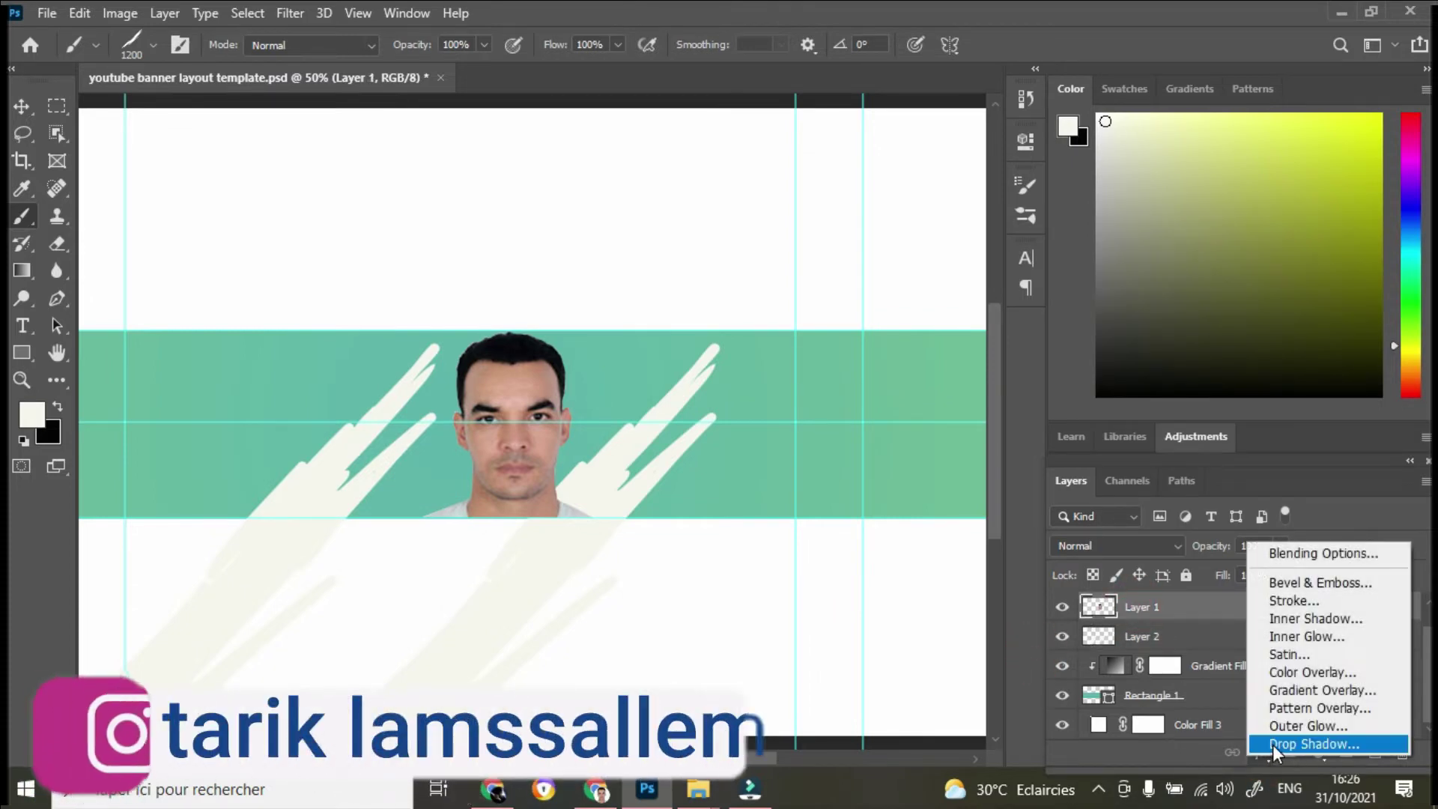
key(Escape)
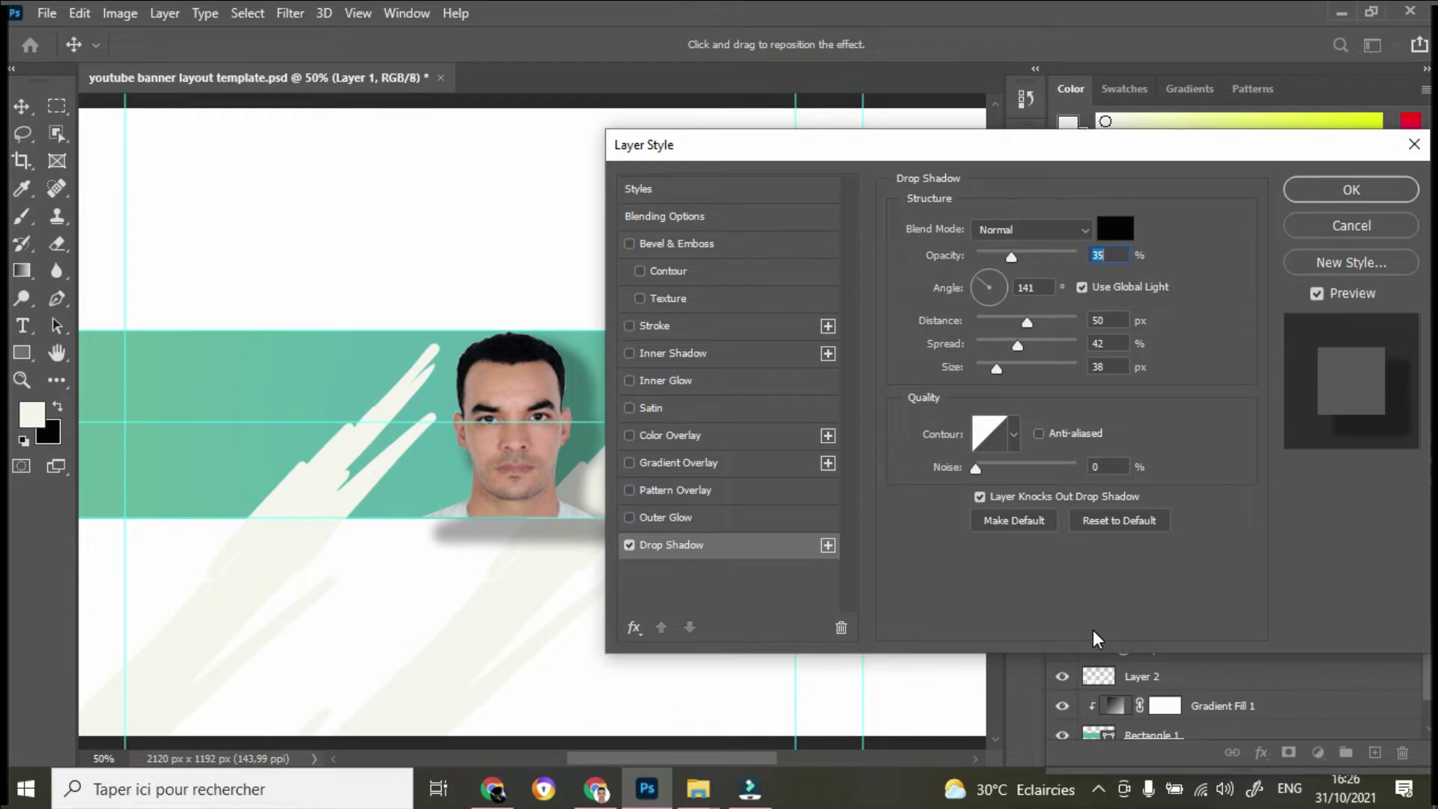
Set the portrait's drop shadow to 41% opacity, 23 px distance, 19% spread and 29 px size, and apply it
click(1072, 229)
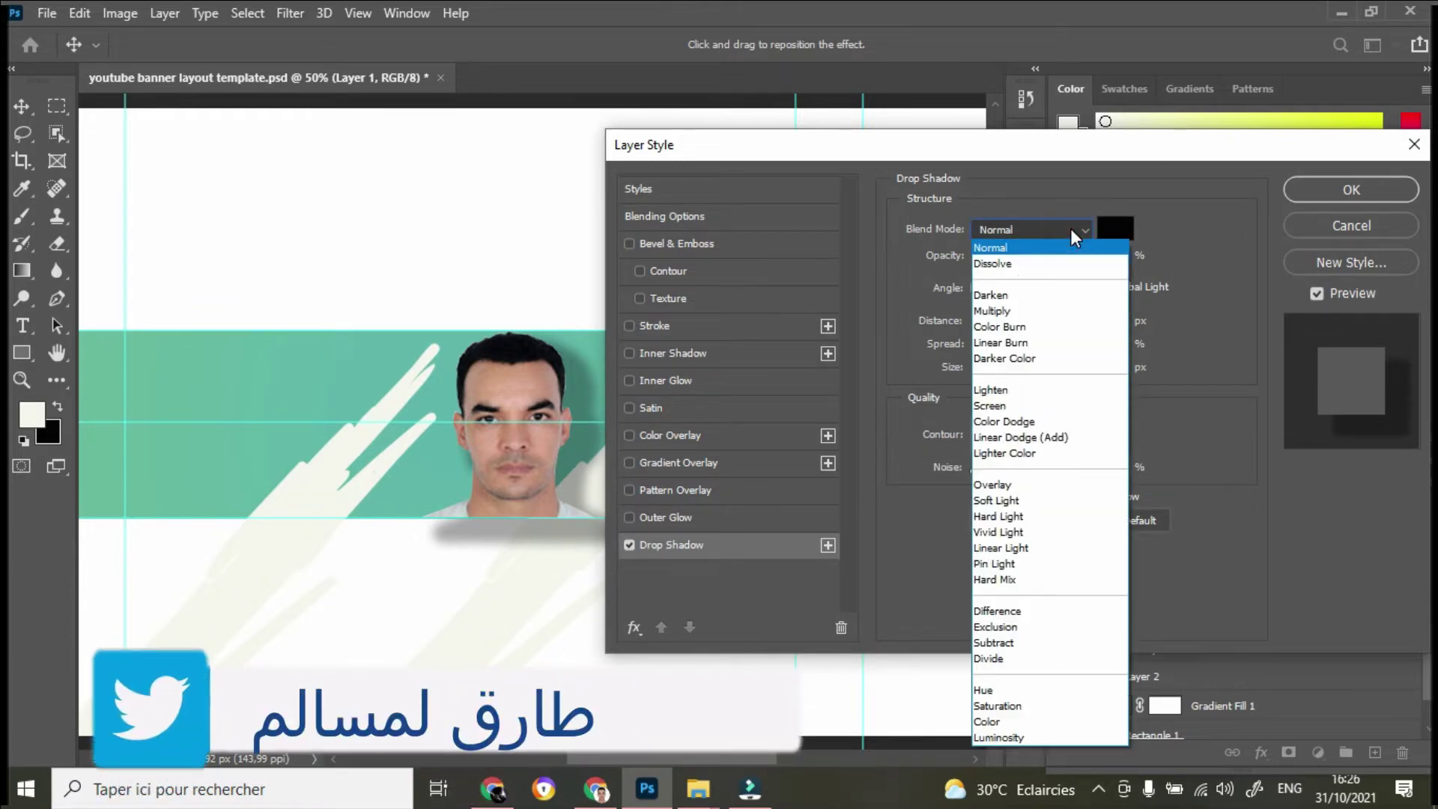
click(953, 259)
click(1018, 259)
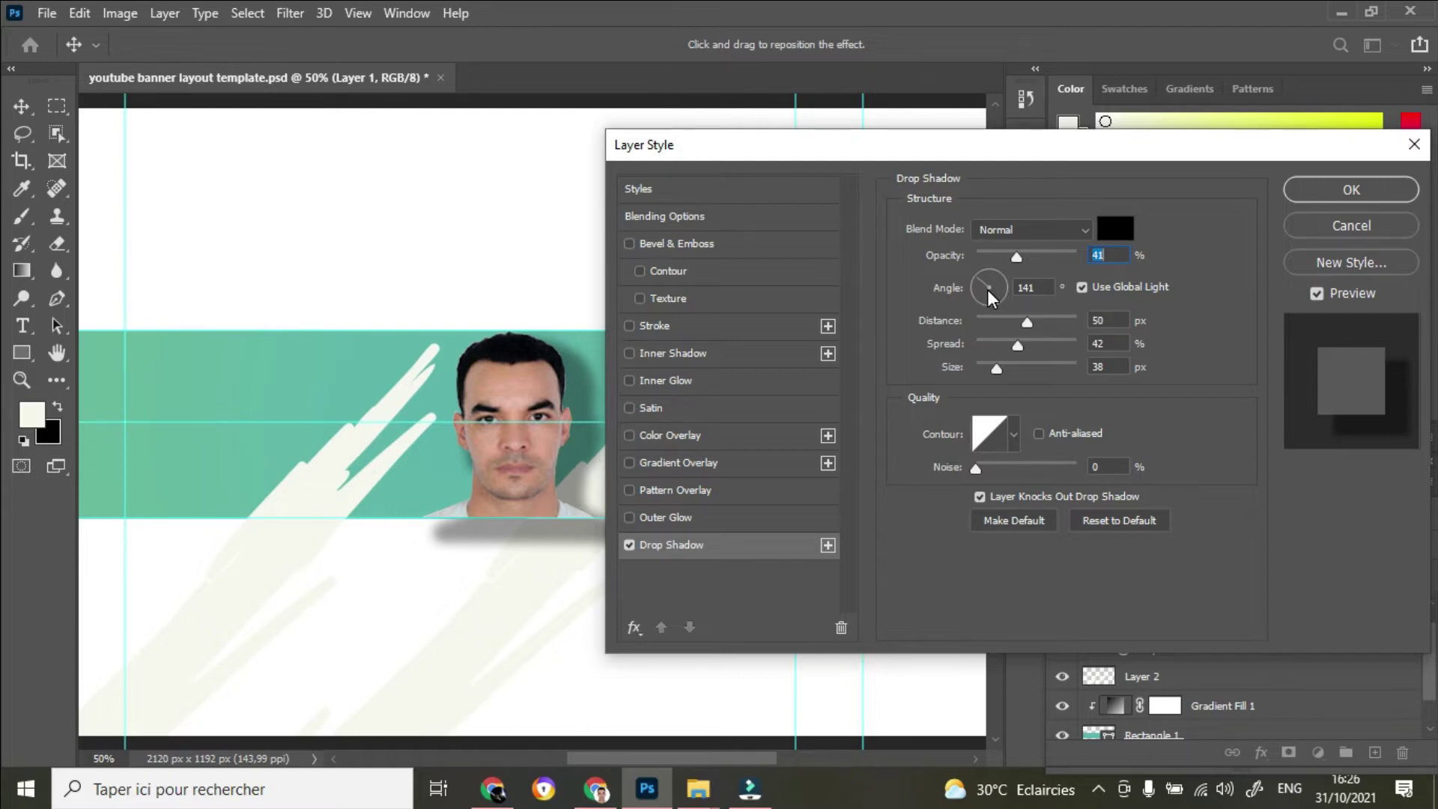
drag(1023, 325, 997, 369)
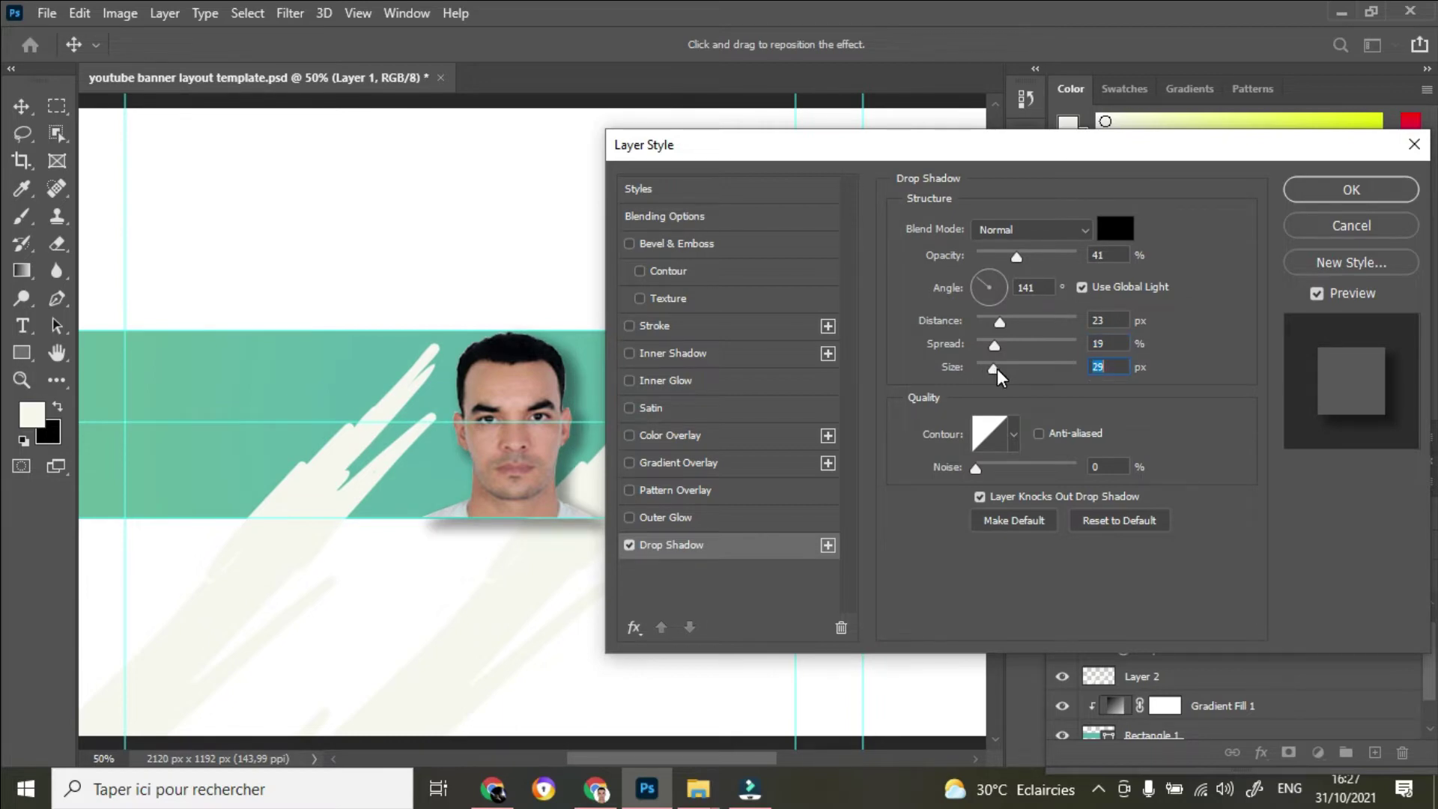
click(1342, 190)
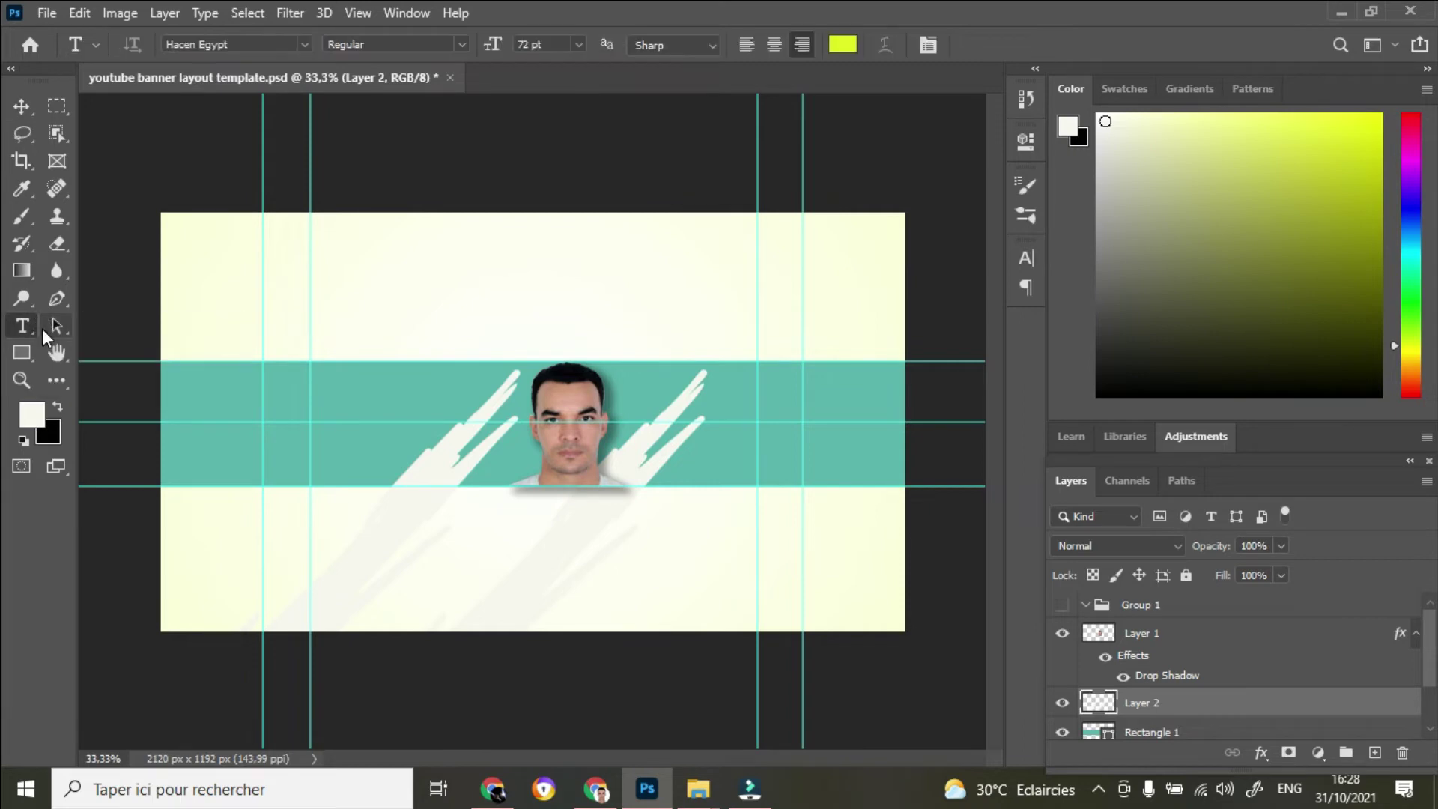
Start an empty text line on the left part of the band and switch to the Clavier Arab page in Chrome
click(330, 402)
key(BackSpace)
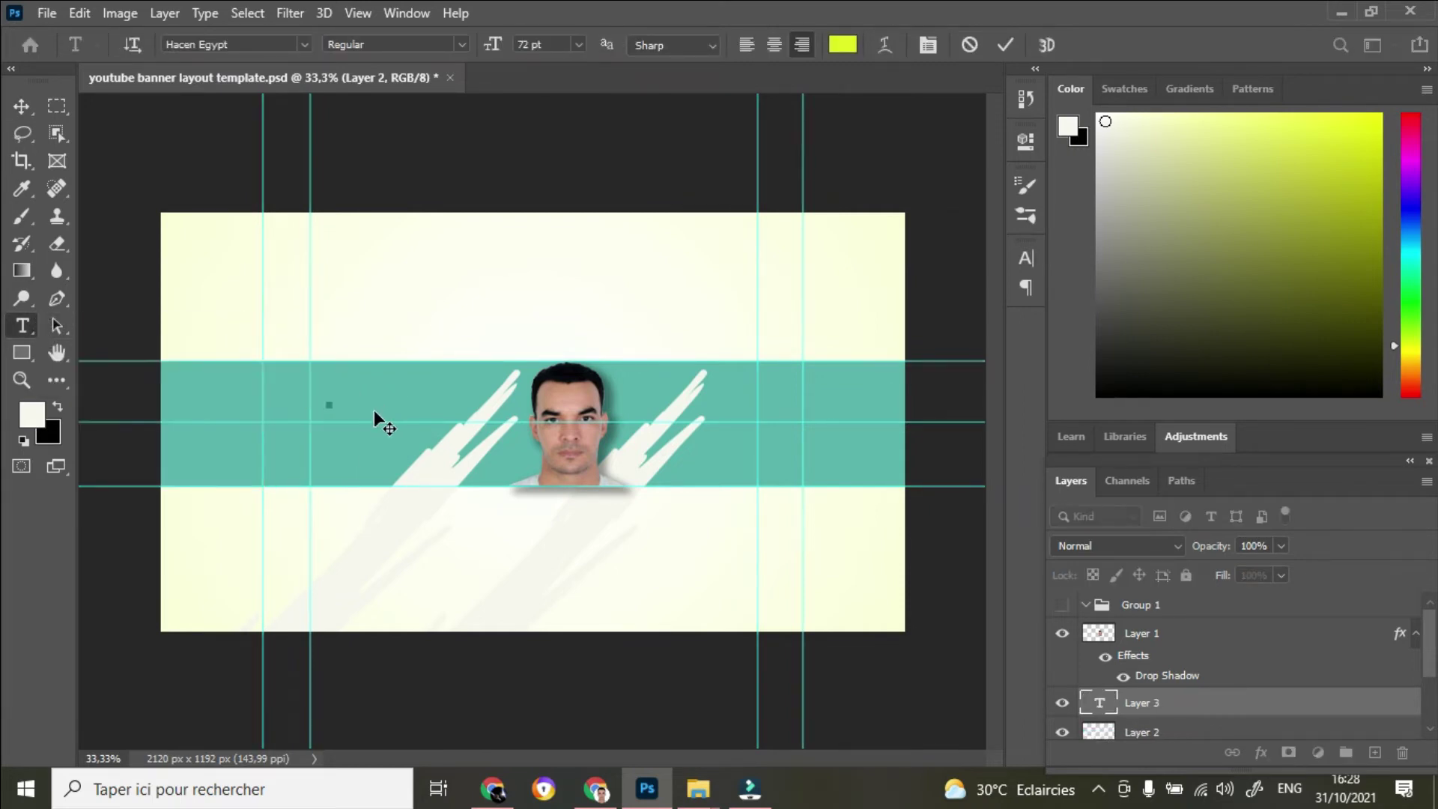
key(alt+Tab)
click(945, 564)
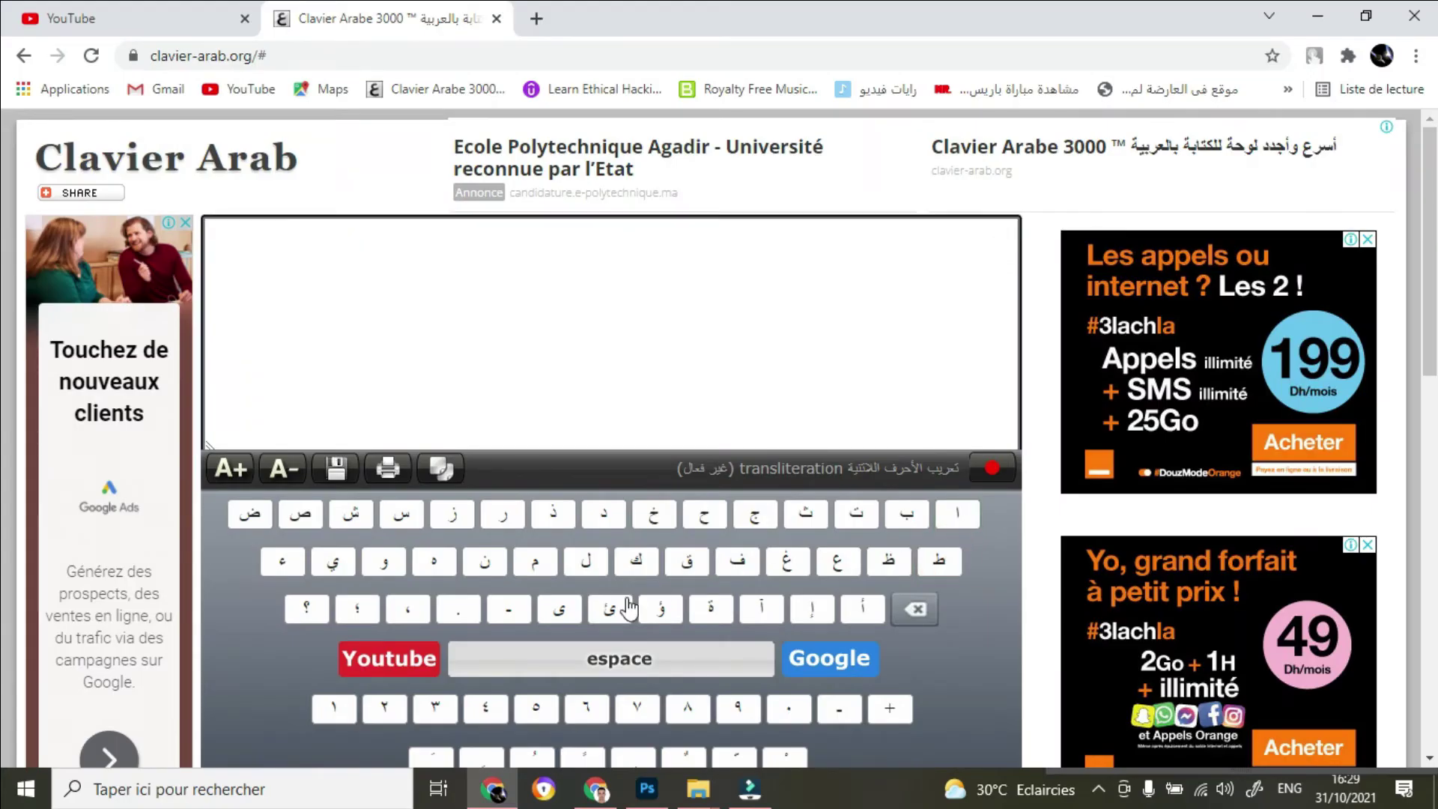
Write the Arabic channel title on the virtual keyboard: the word "قناة" followed by the channel owner's full name
click(688, 561)
click(956, 514)
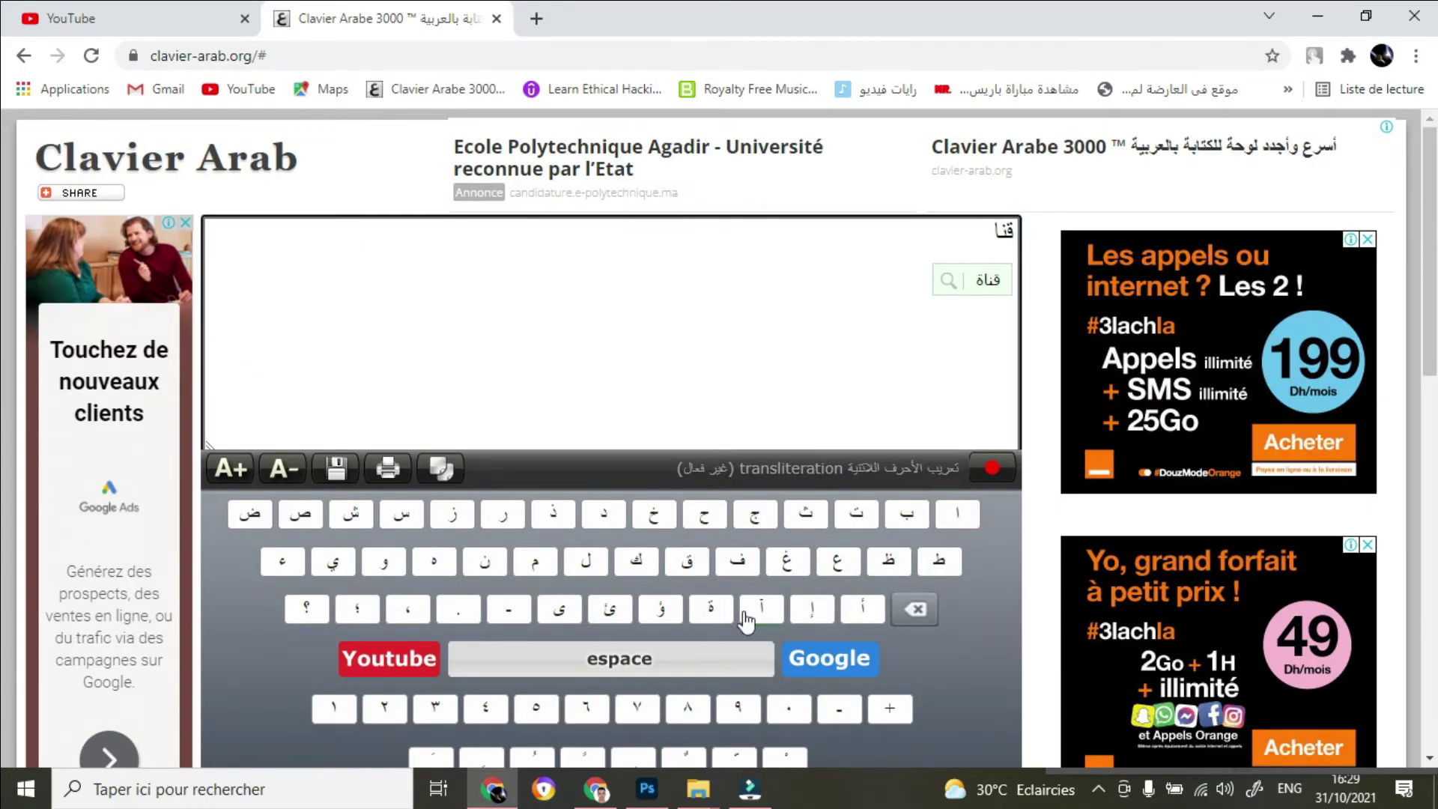
click(742, 610)
click(939, 560)
click(957, 514)
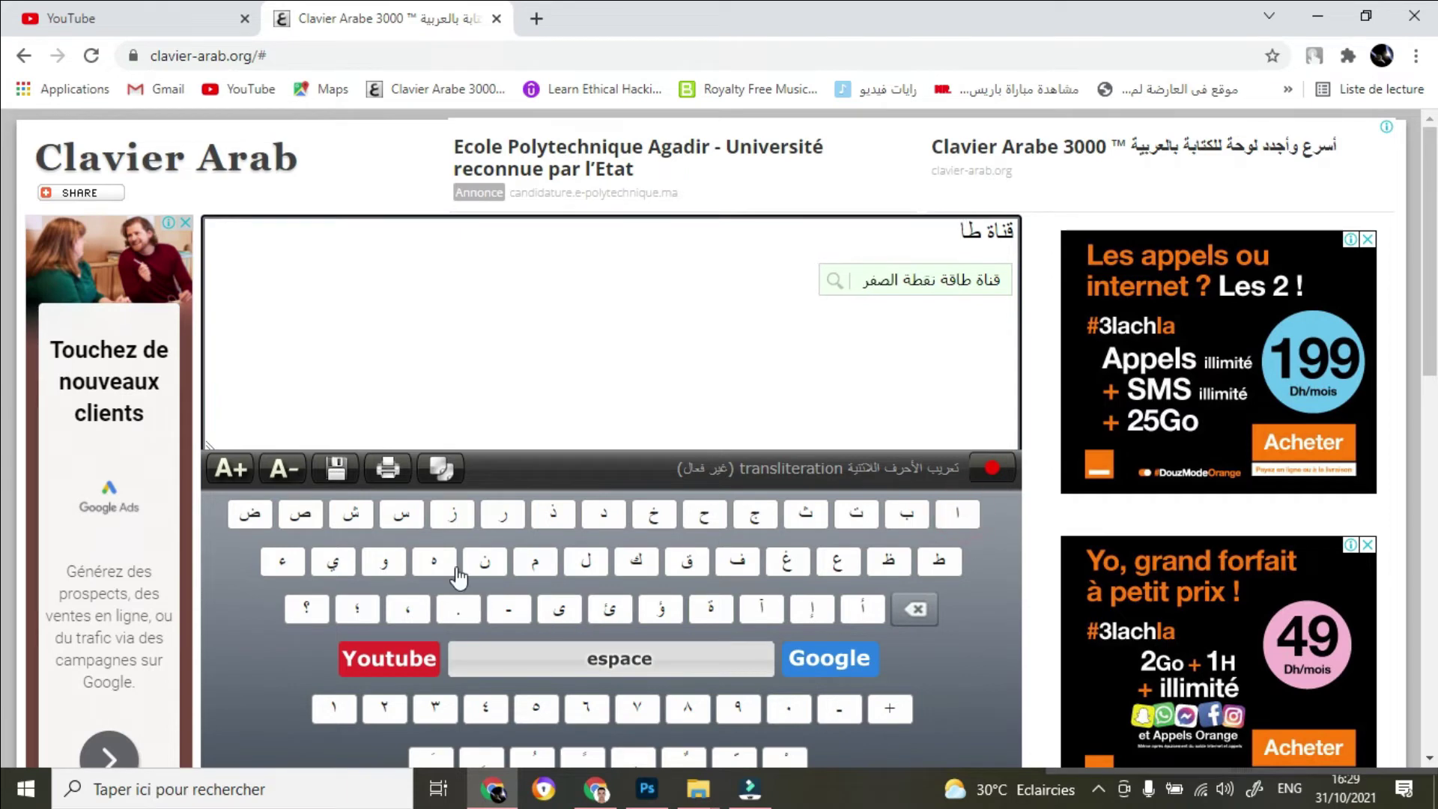
click(502, 514)
click(687, 561)
click(586, 561)
click(535, 561)
click(403, 514)
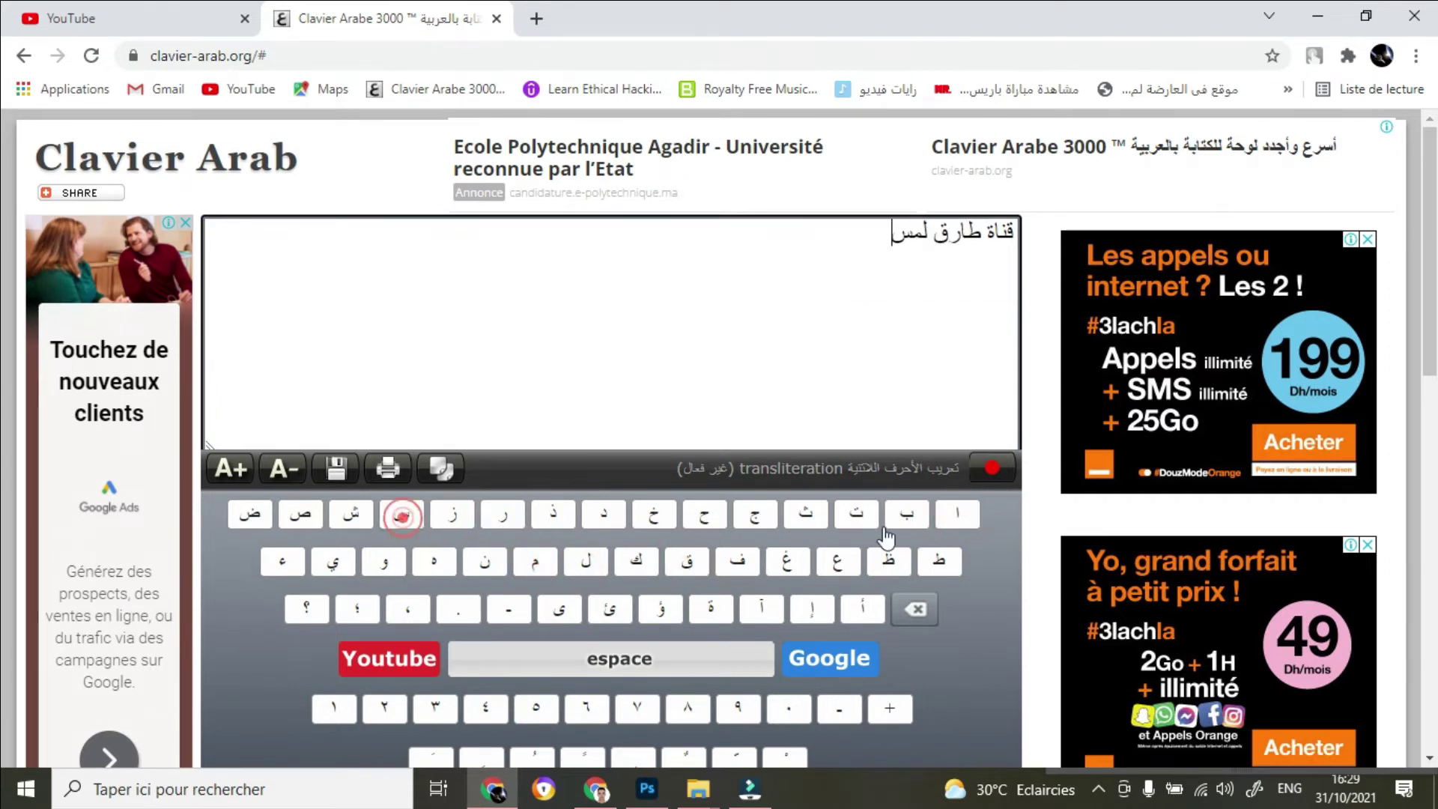
click(958, 514)
click(586, 560)
click(535, 560)
Copy the whole Arabic title and paste it into the empty text line on the banner in Photoshop
drag(879, 232, 1042, 236)
right_click(987, 229)
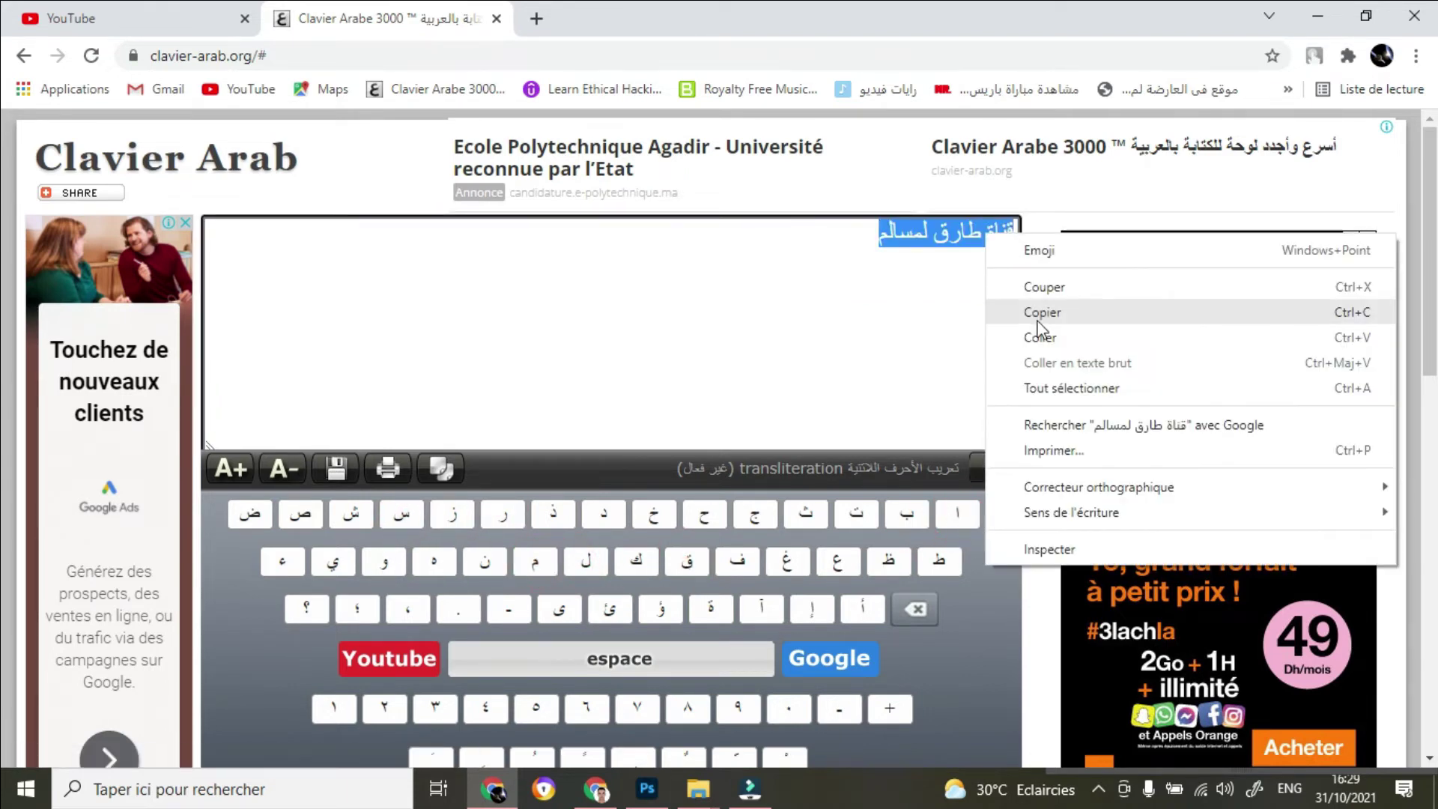
click(1038, 319)
click(648, 788)
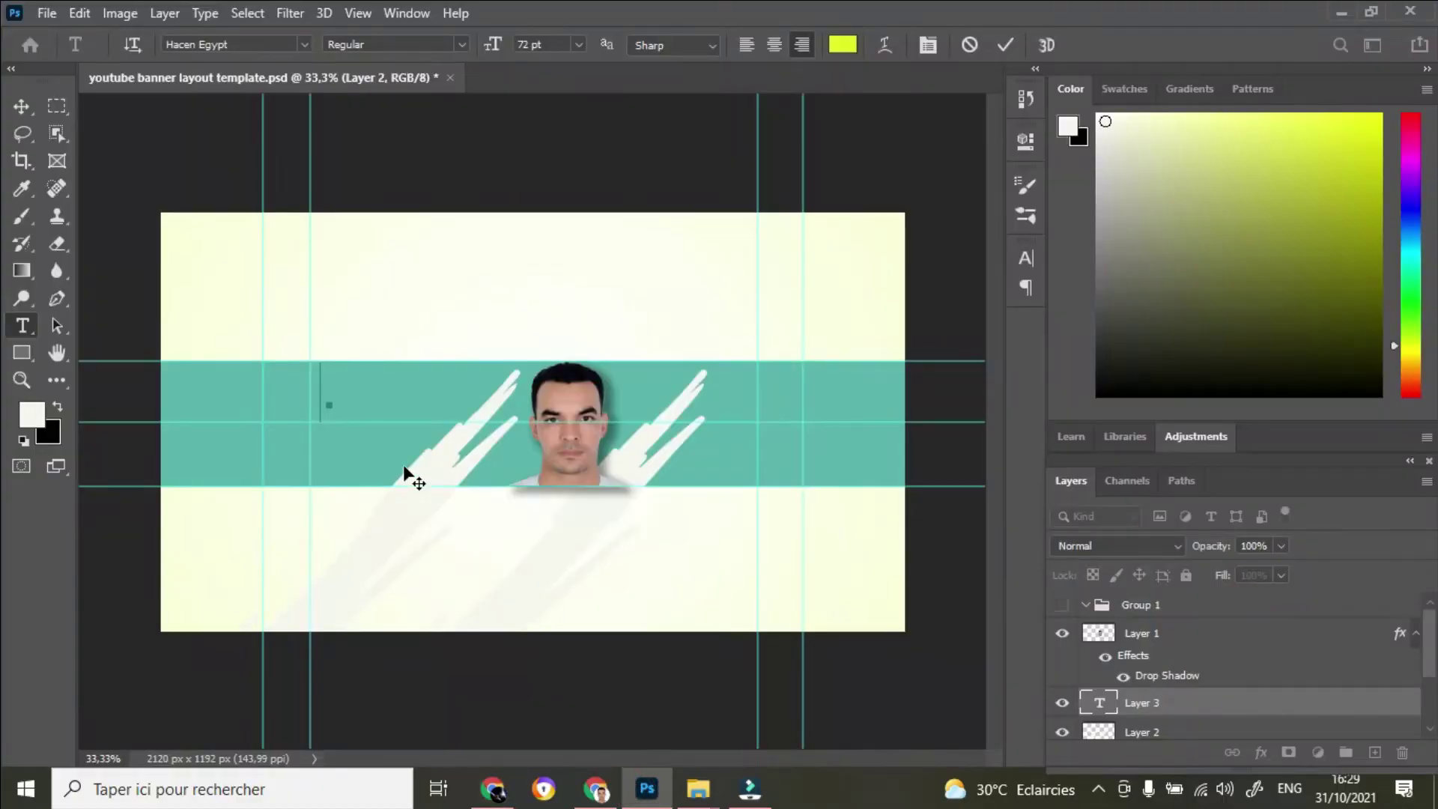
right_click(335, 383)
click(374, 430)
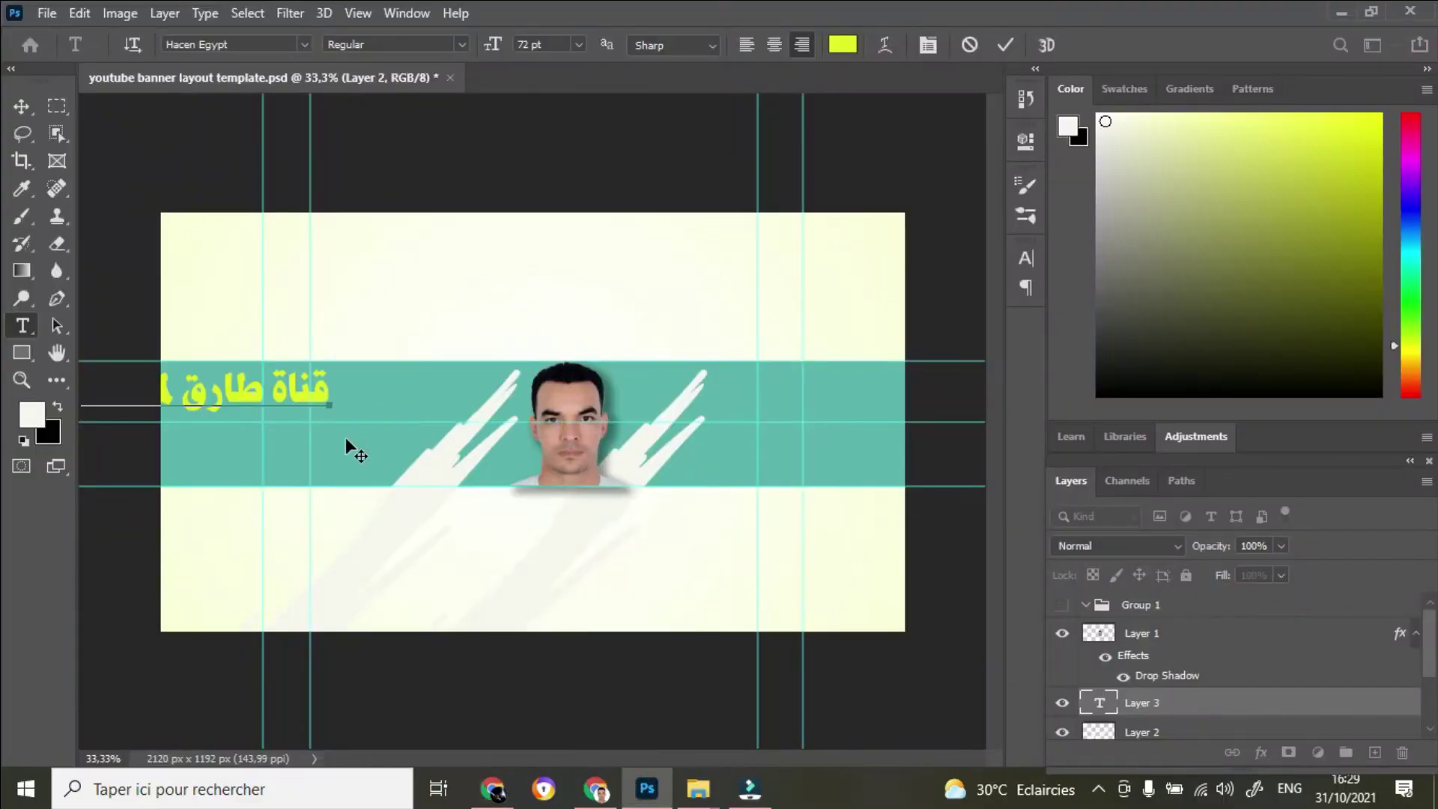
Move the title to the right part of the band beside the portrait and scale it proportionally to about 69%
click(20, 109)
drag(225, 394, 776, 403)
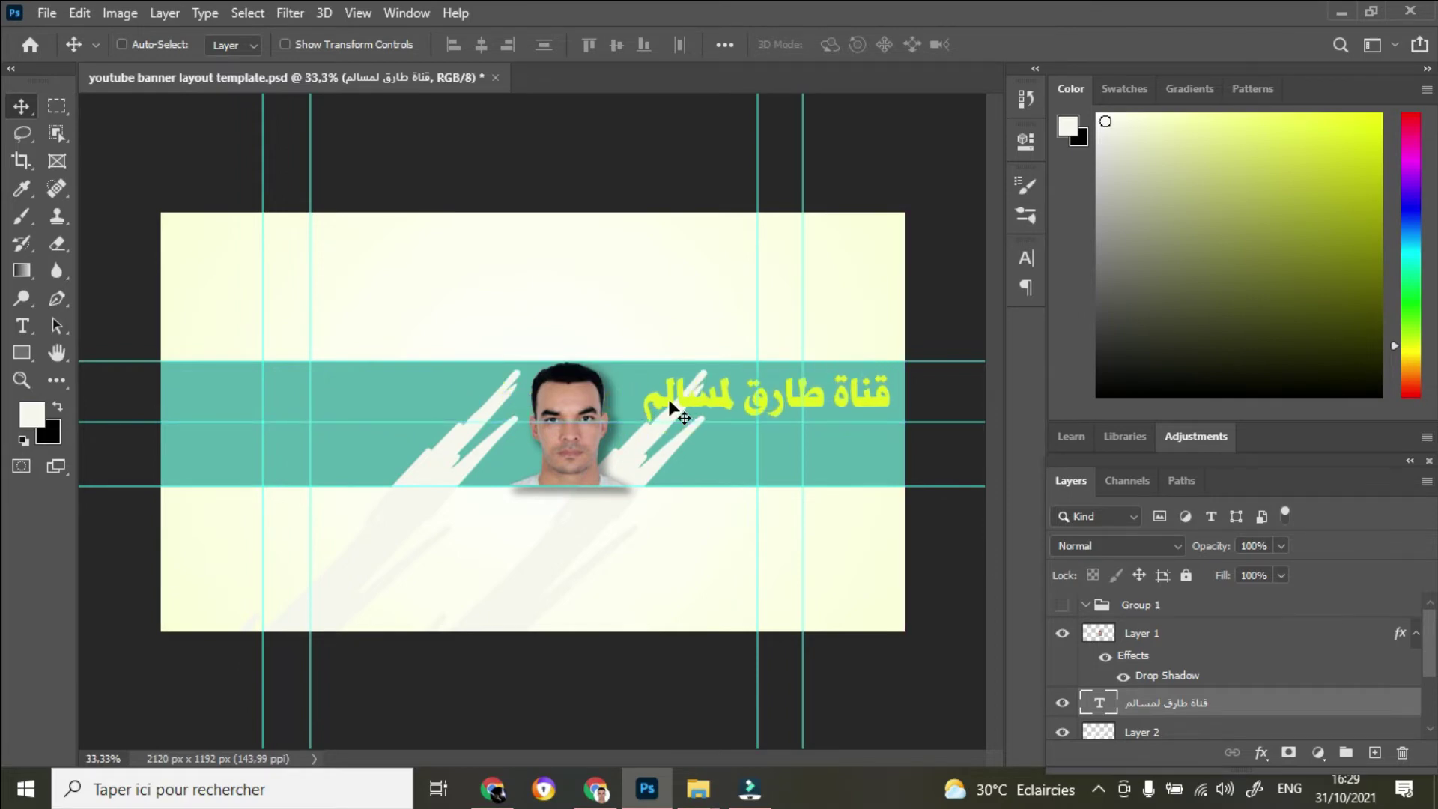
key(ctrl+t)
drag(642, 394, 719, 397)
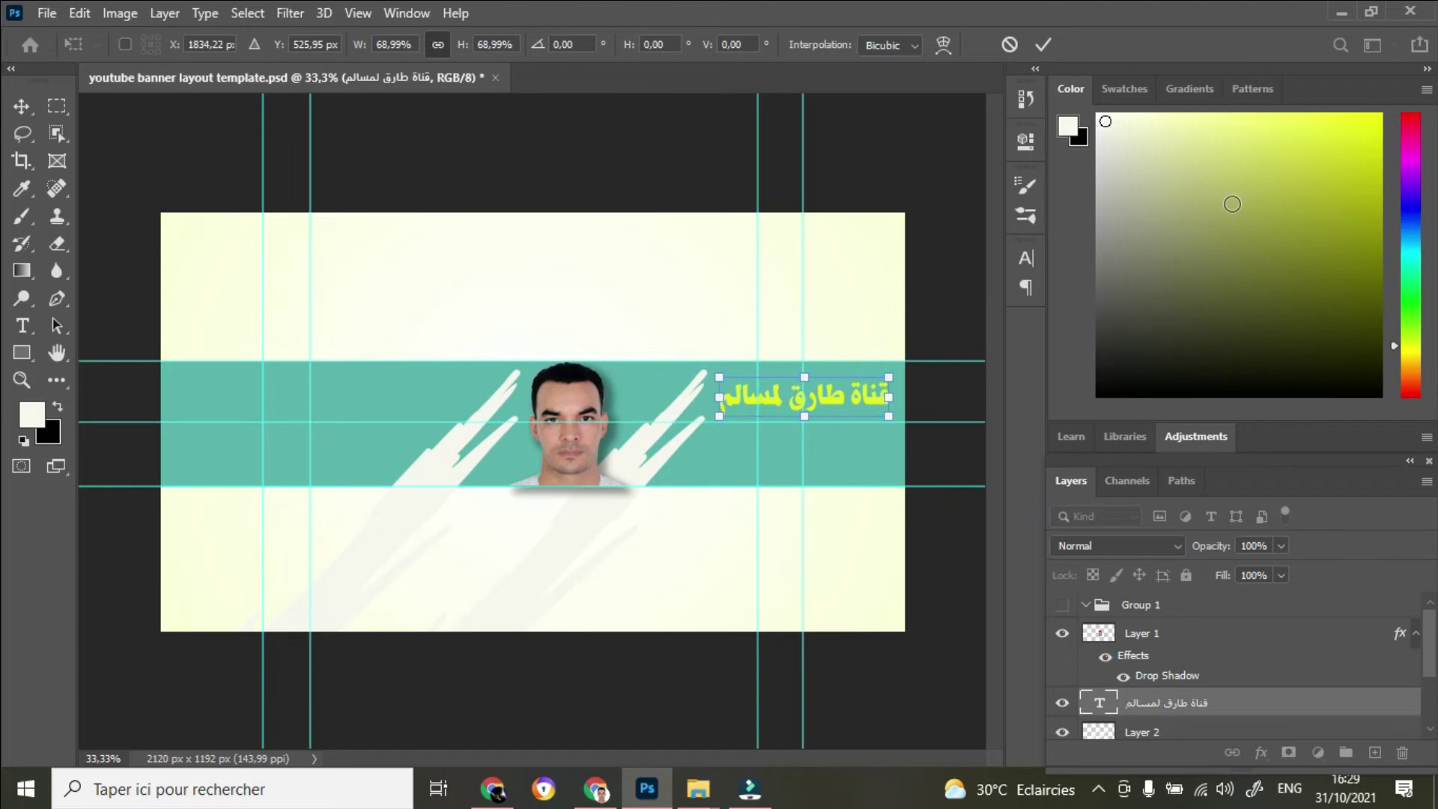
key(Return)
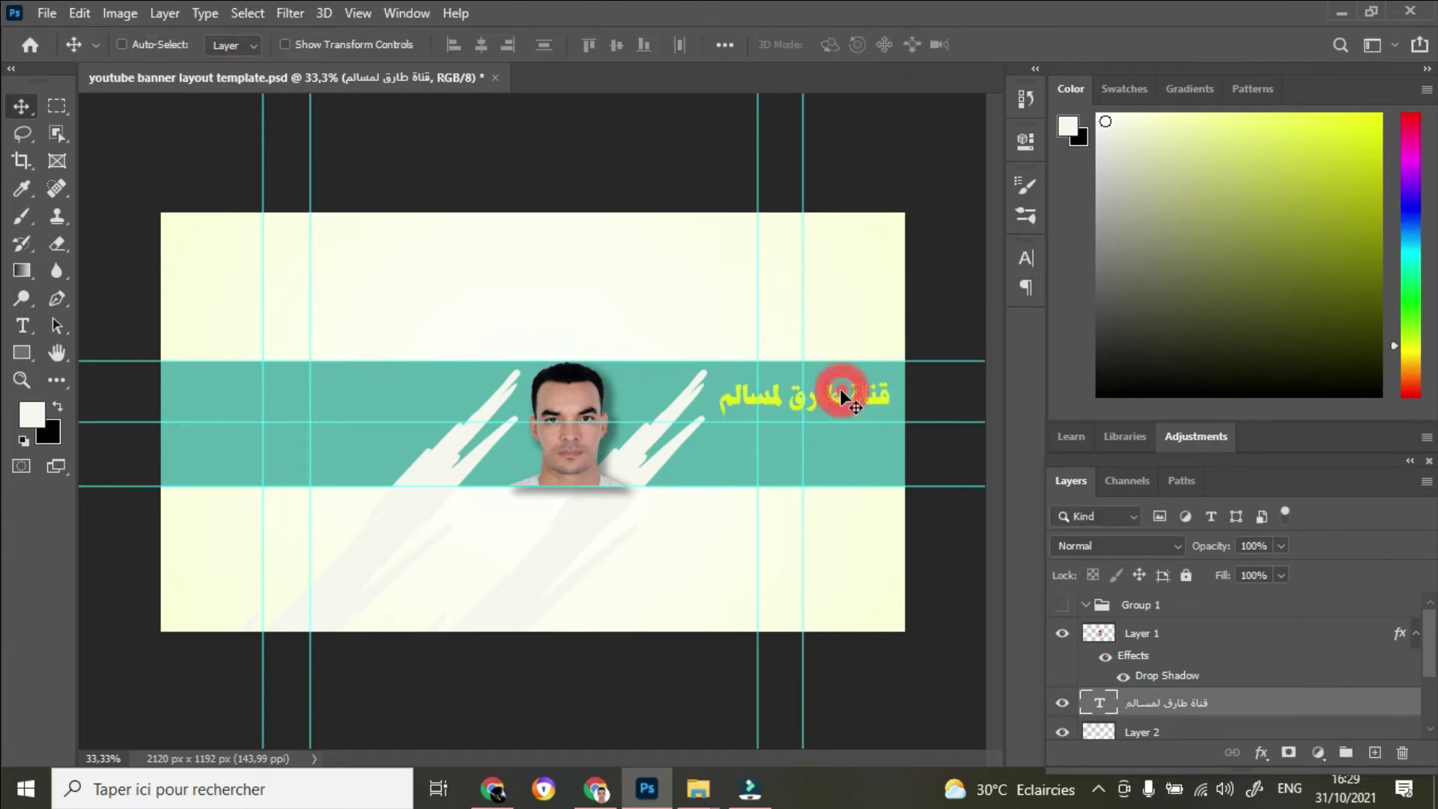
Try to change the title's text colour to off-white f4f5ea without selecting its characters
double_click(842, 394)
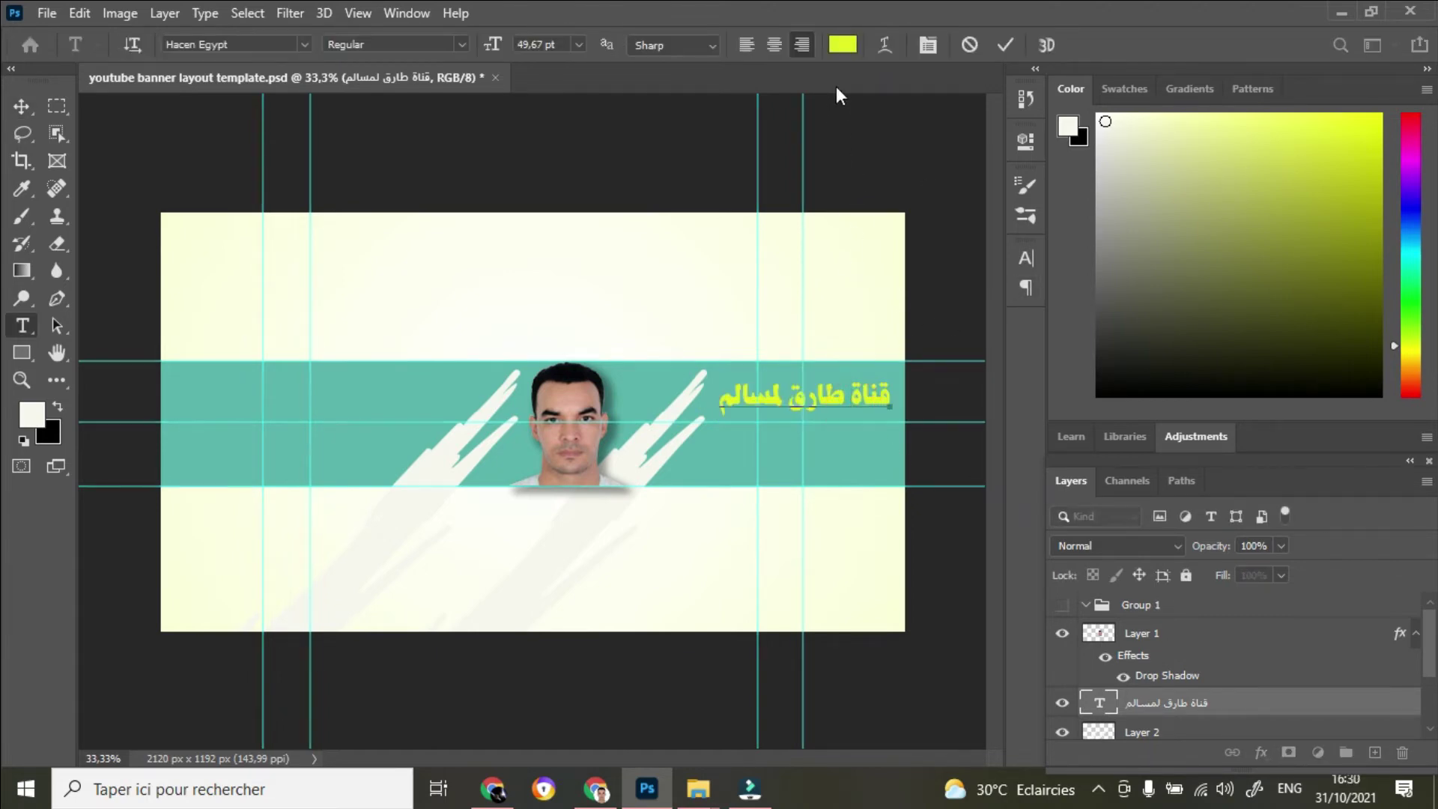
click(843, 45)
click(457, 164)
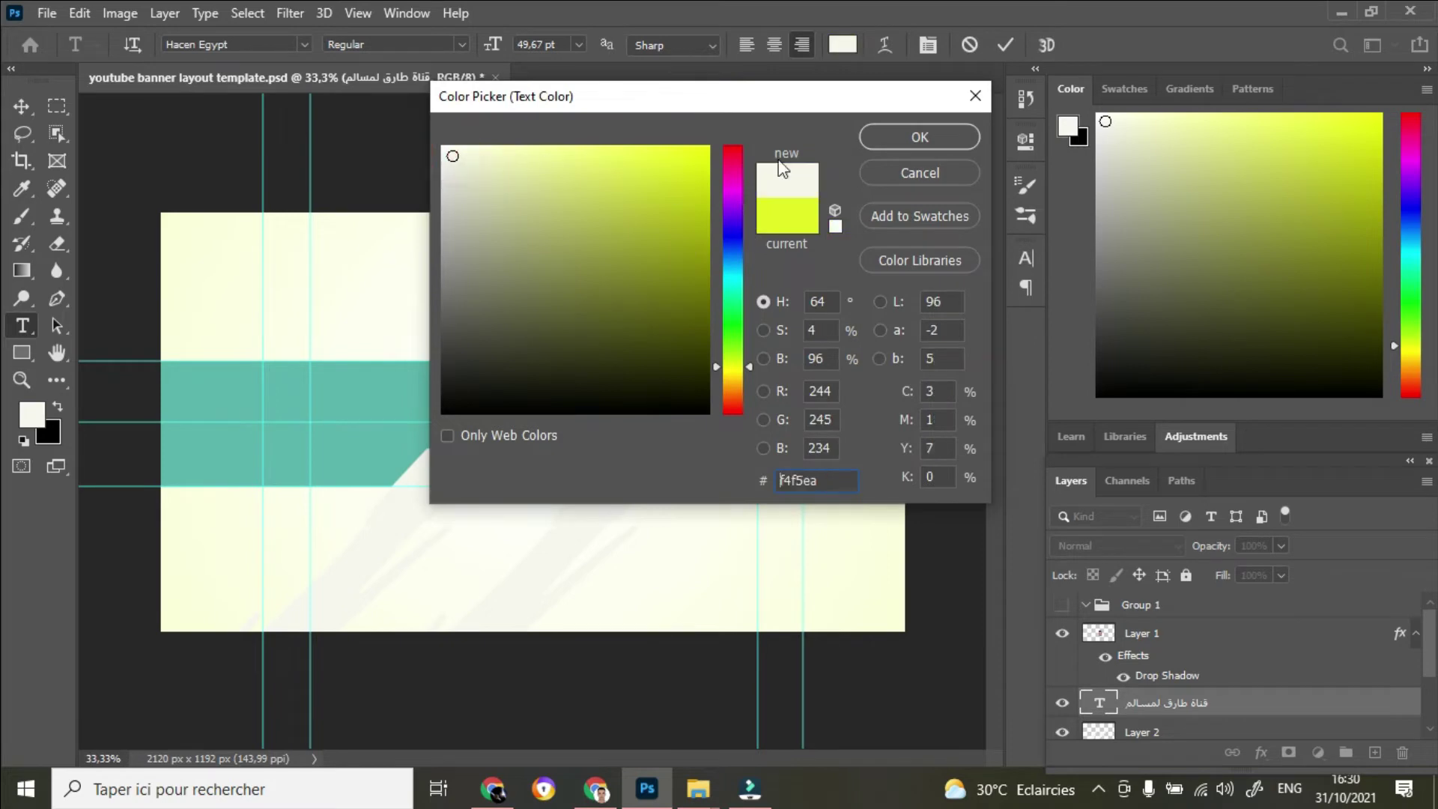
click(916, 135)
Select all characters of the title, recolour them off-white and commit the text edit
drag(890, 395, 738, 396)
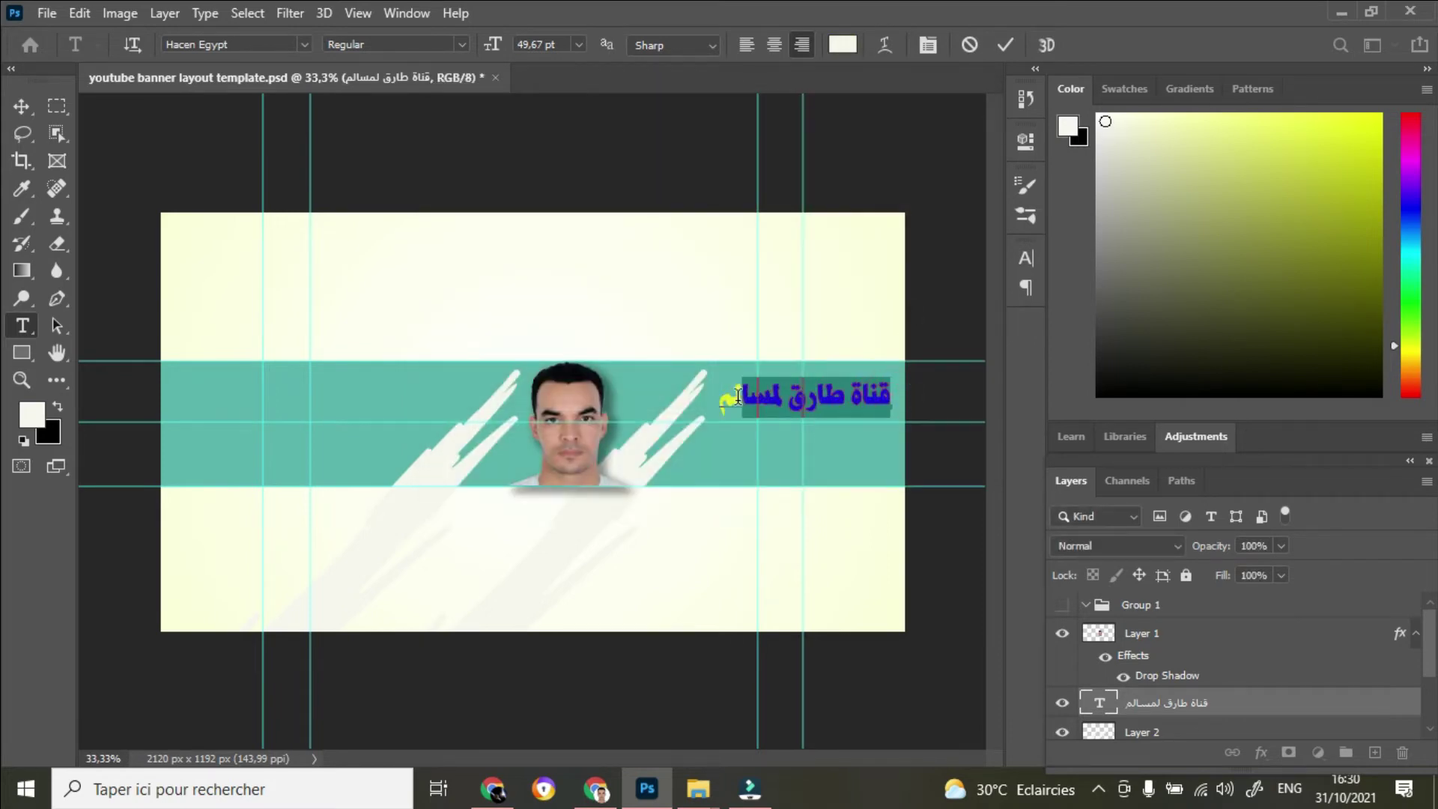
click(841, 47)
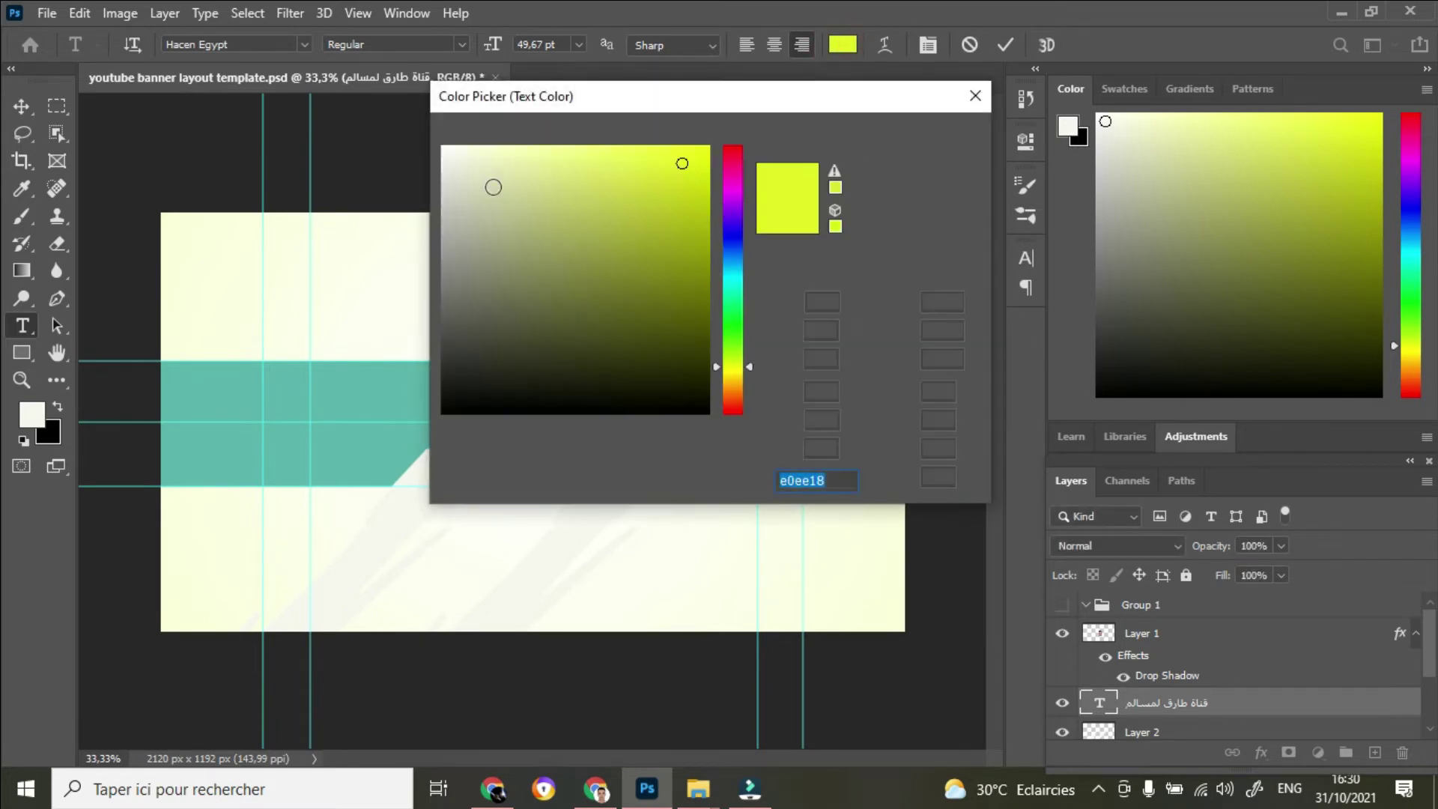
click(456, 166)
click(920, 137)
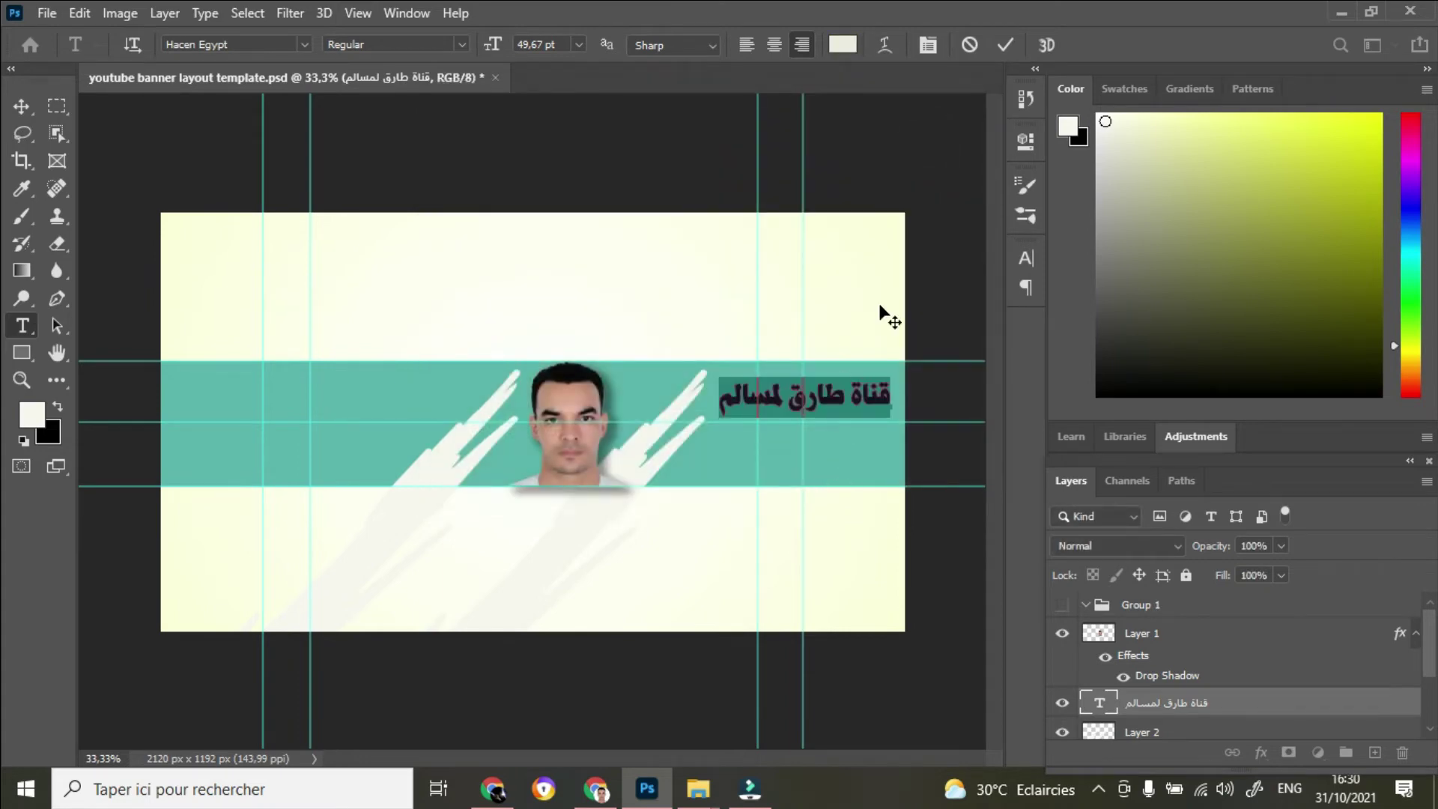
click(884, 47)
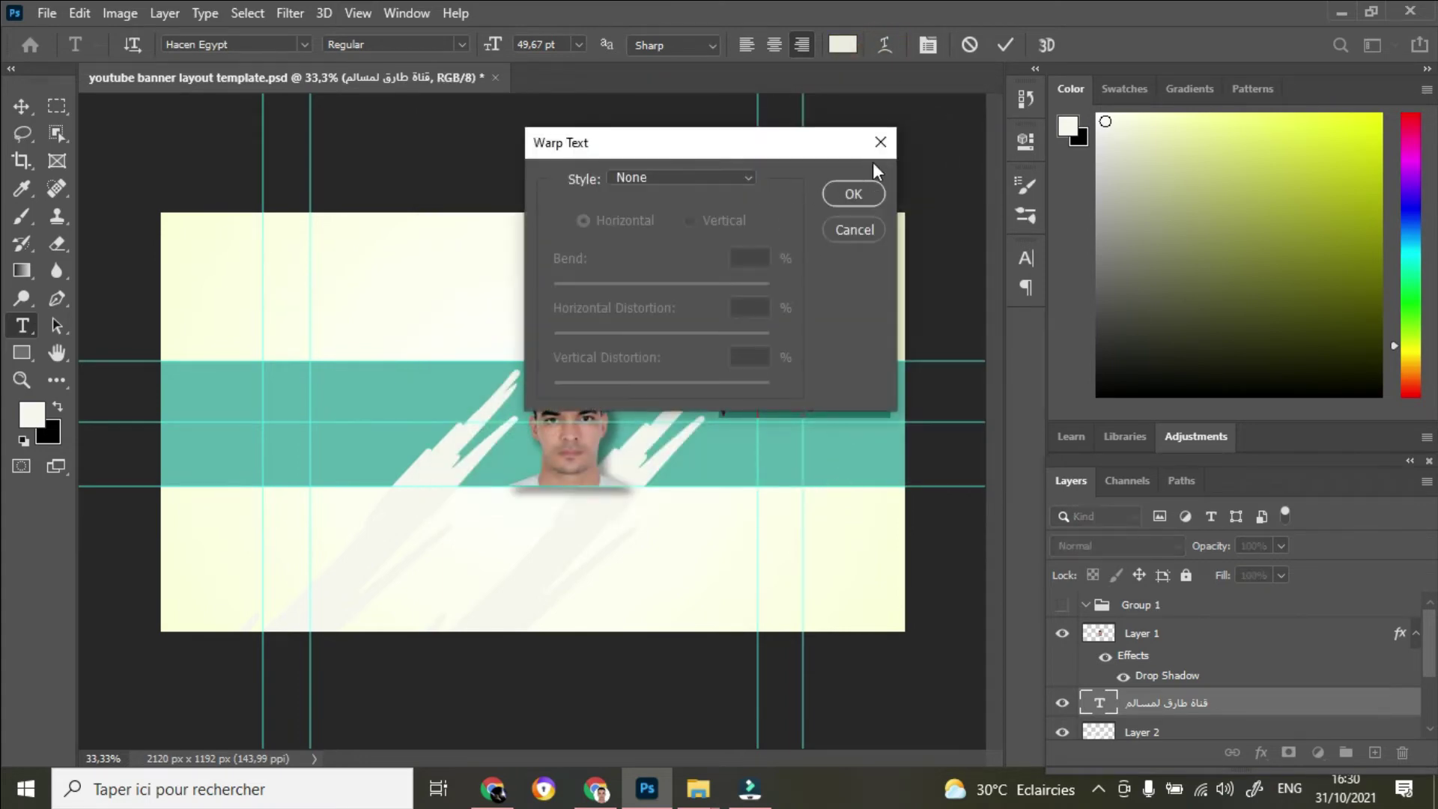
click(855, 230)
key(ctrl+Return)
key(v)
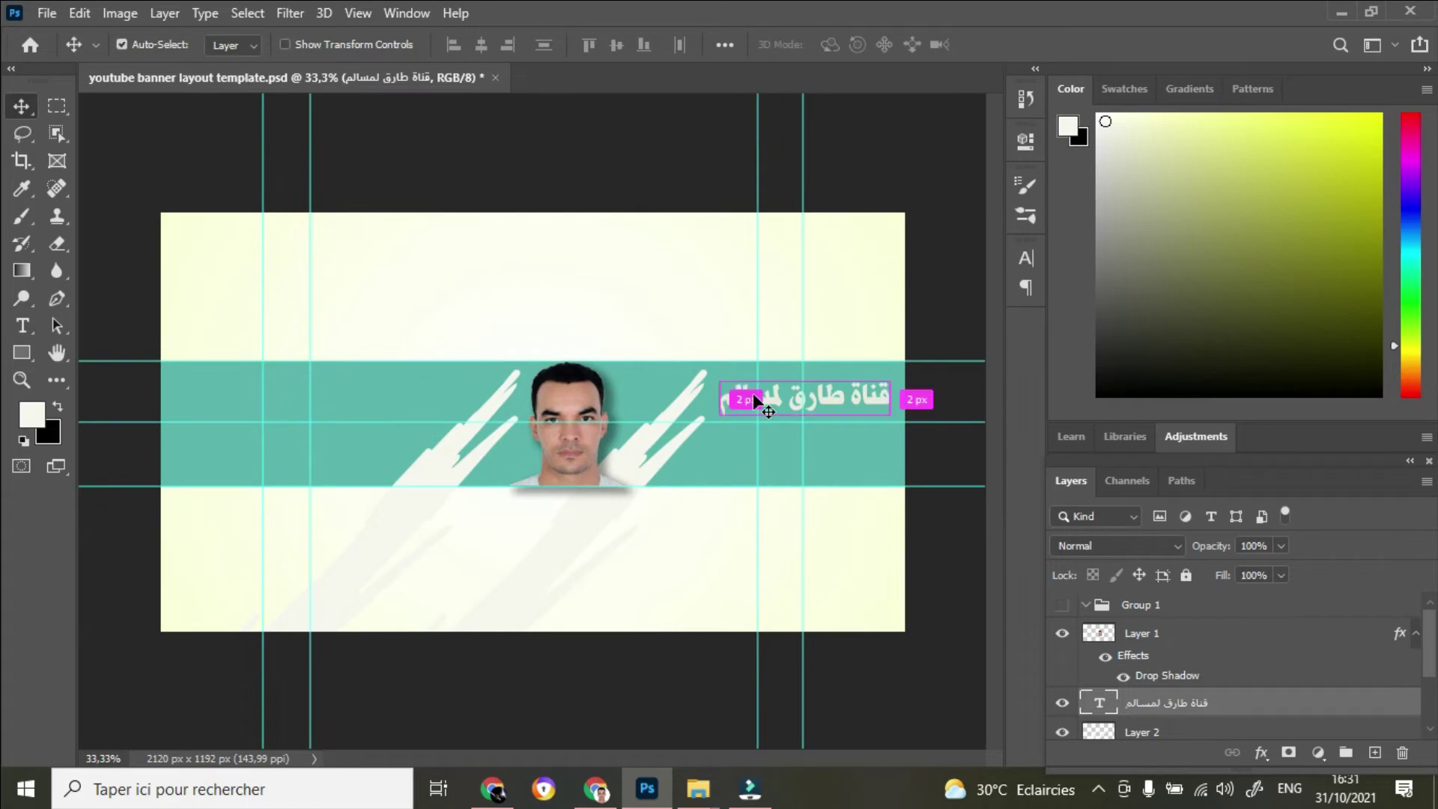
Enlarge the Arabic channel title to about 105% and warp it into an upward arc with a bend of about 19%
key(ctrl+t)
drag(805, 377, 809, 388)
mouse_move(907, 393)
mouse_down()
mouse_move(918, 395)
mouse_move(906, 397)
mouse_up()
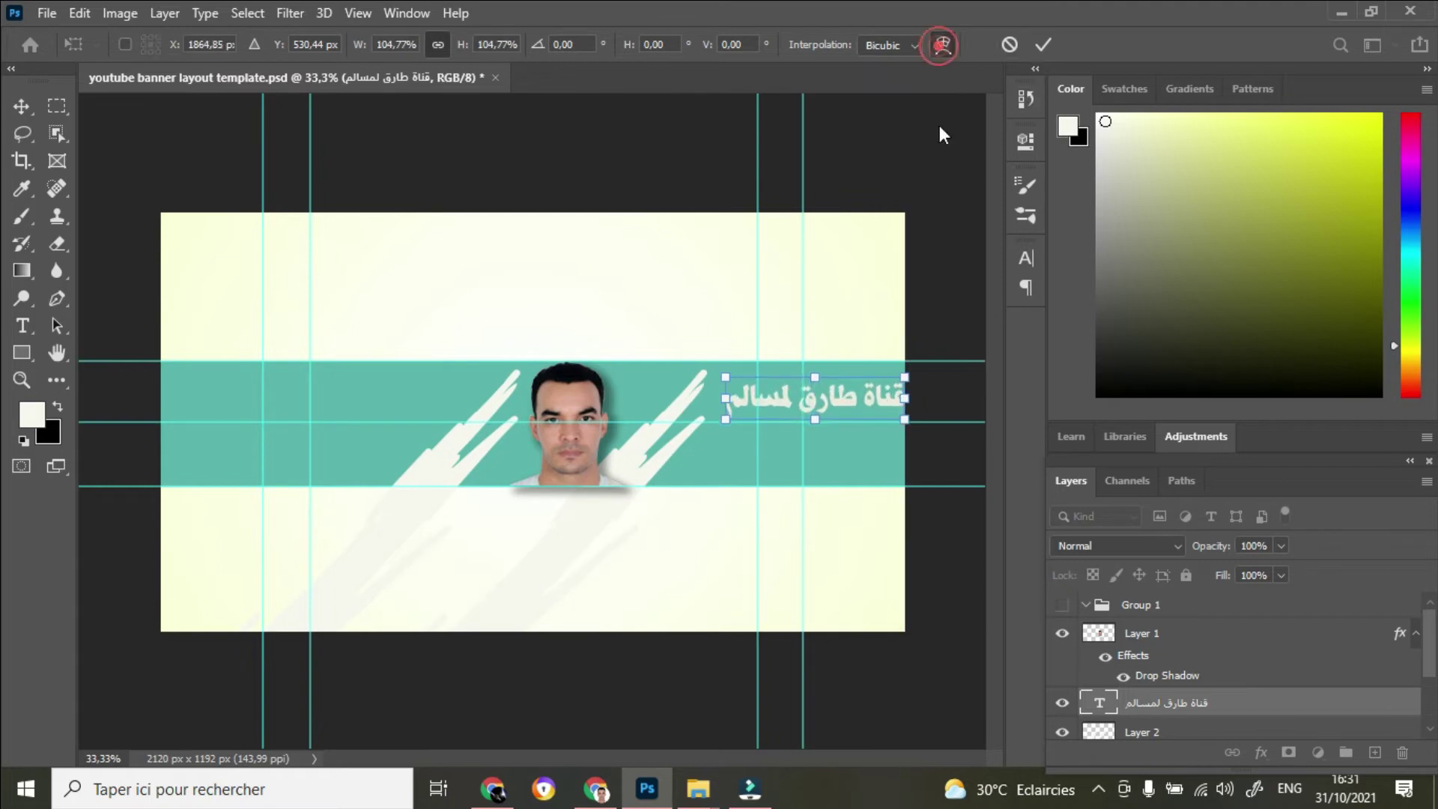
click(942, 45)
drag(815, 421, 834, 385)
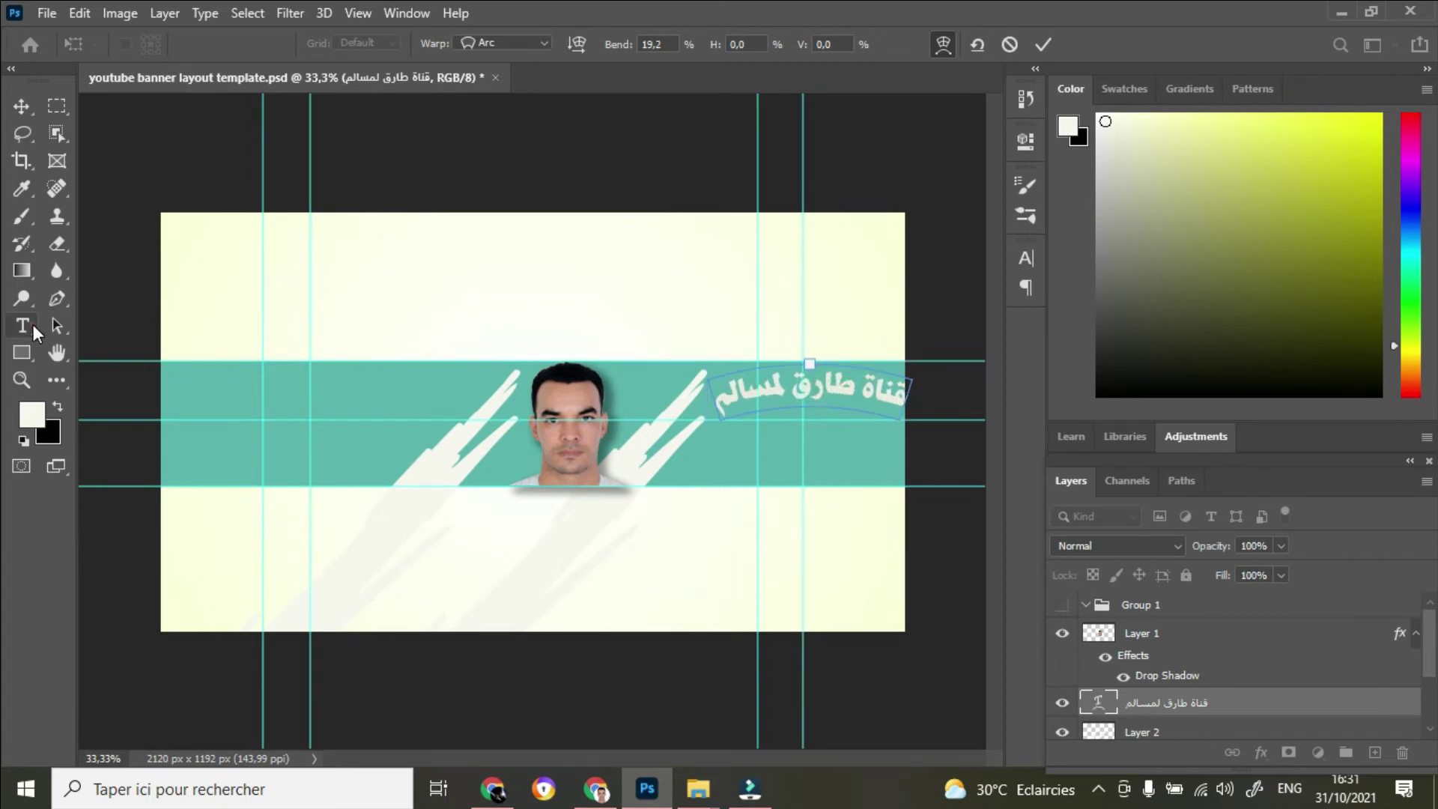
Start a new horizontal text line on the band below the title and clear its placeholder text
right_click(35, 332)
click(120, 321)
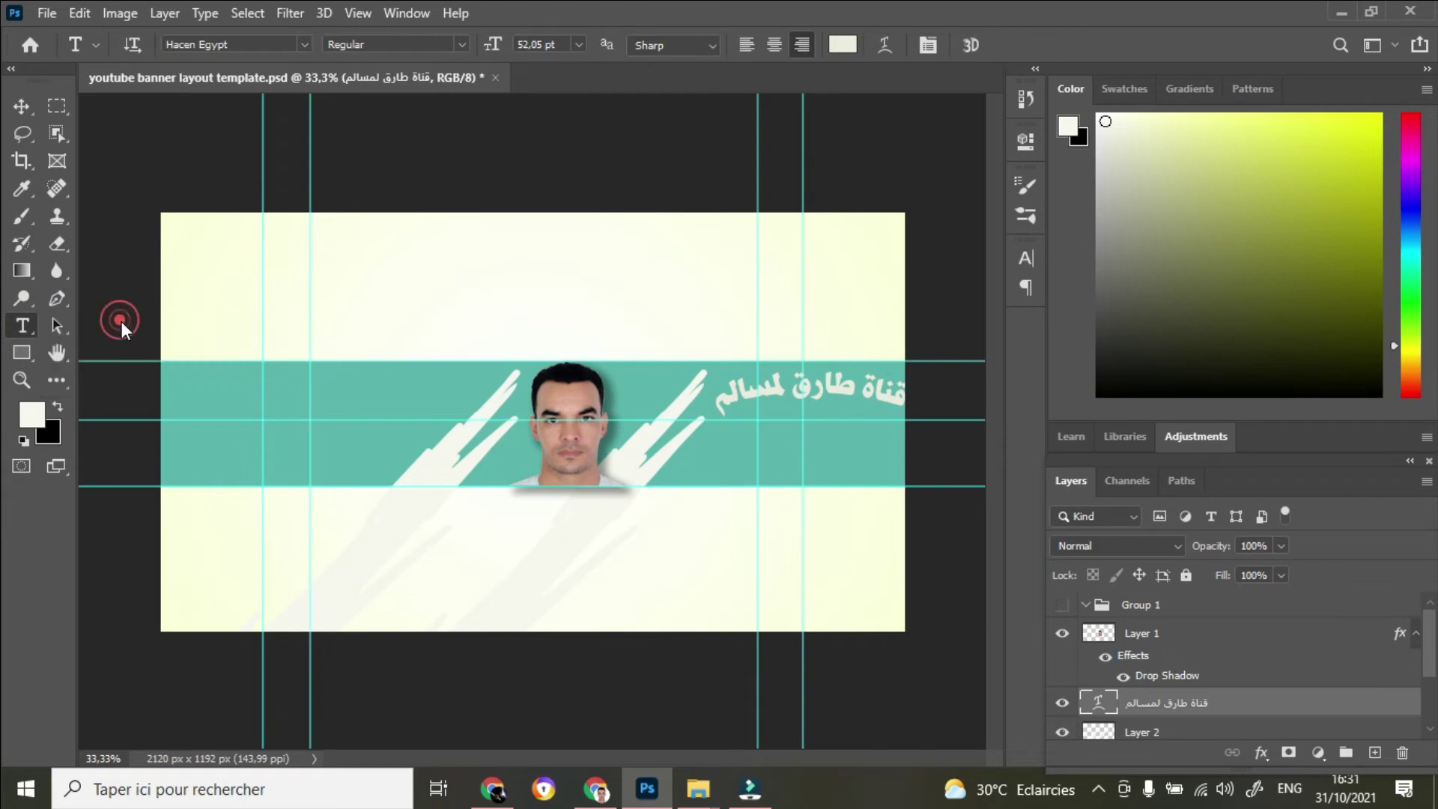
click(858, 460)
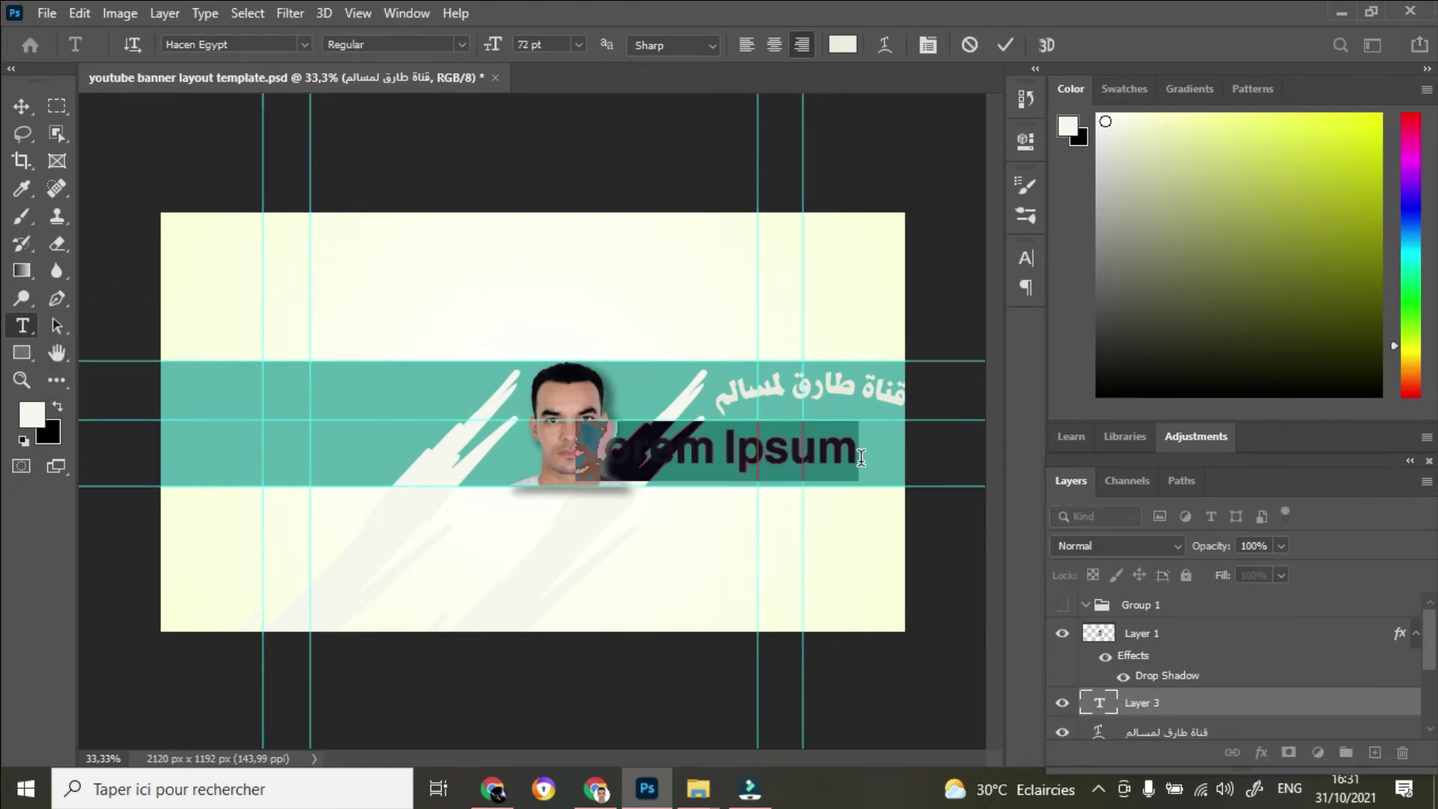
key(BackSpace)
Switch to the Clavier Arab page in Chrome and enter the word للمعلوميات with its on-screen keyboard
click(493, 788)
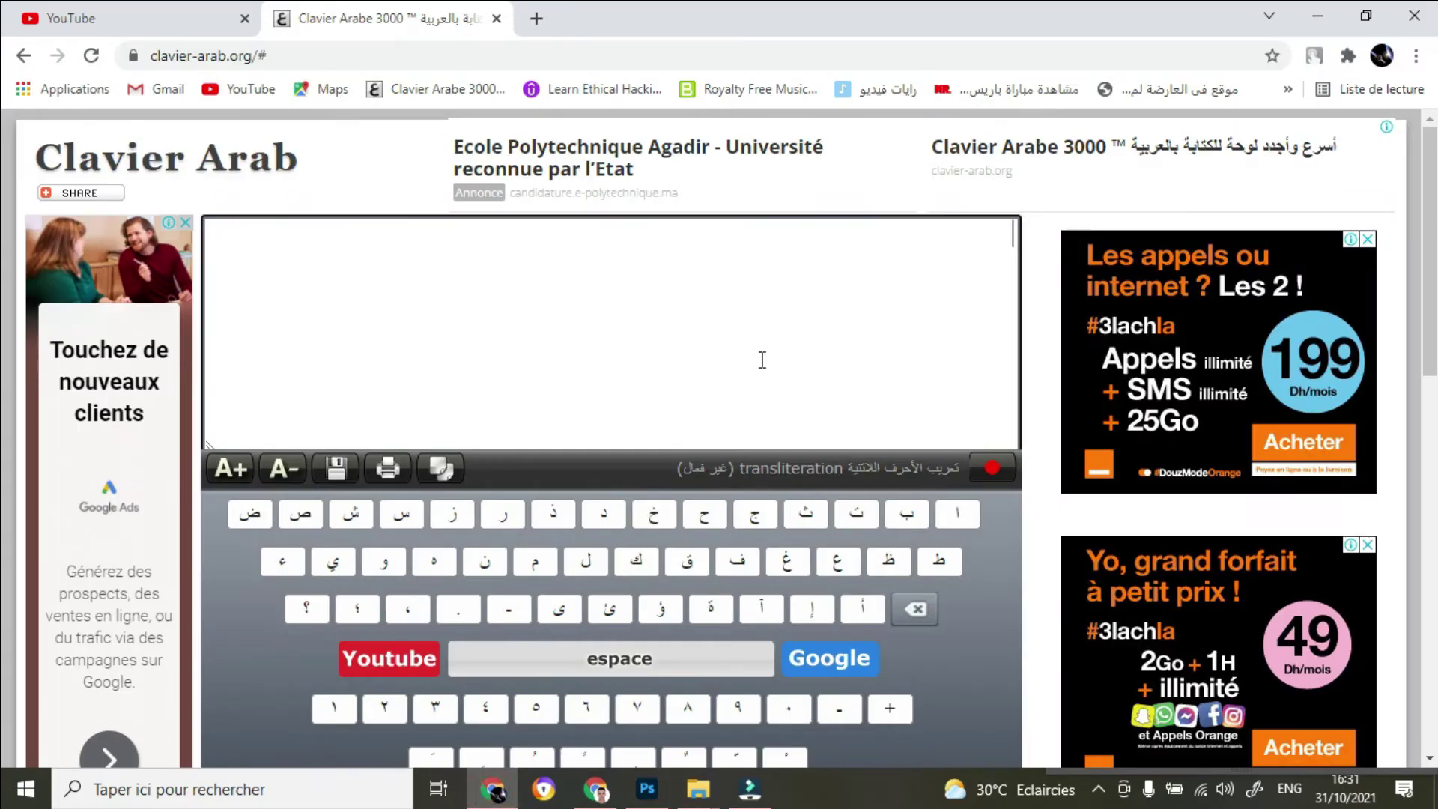
click(586, 561)
click(587, 560)
click(534, 560)
click(837, 561)
click(587, 560)
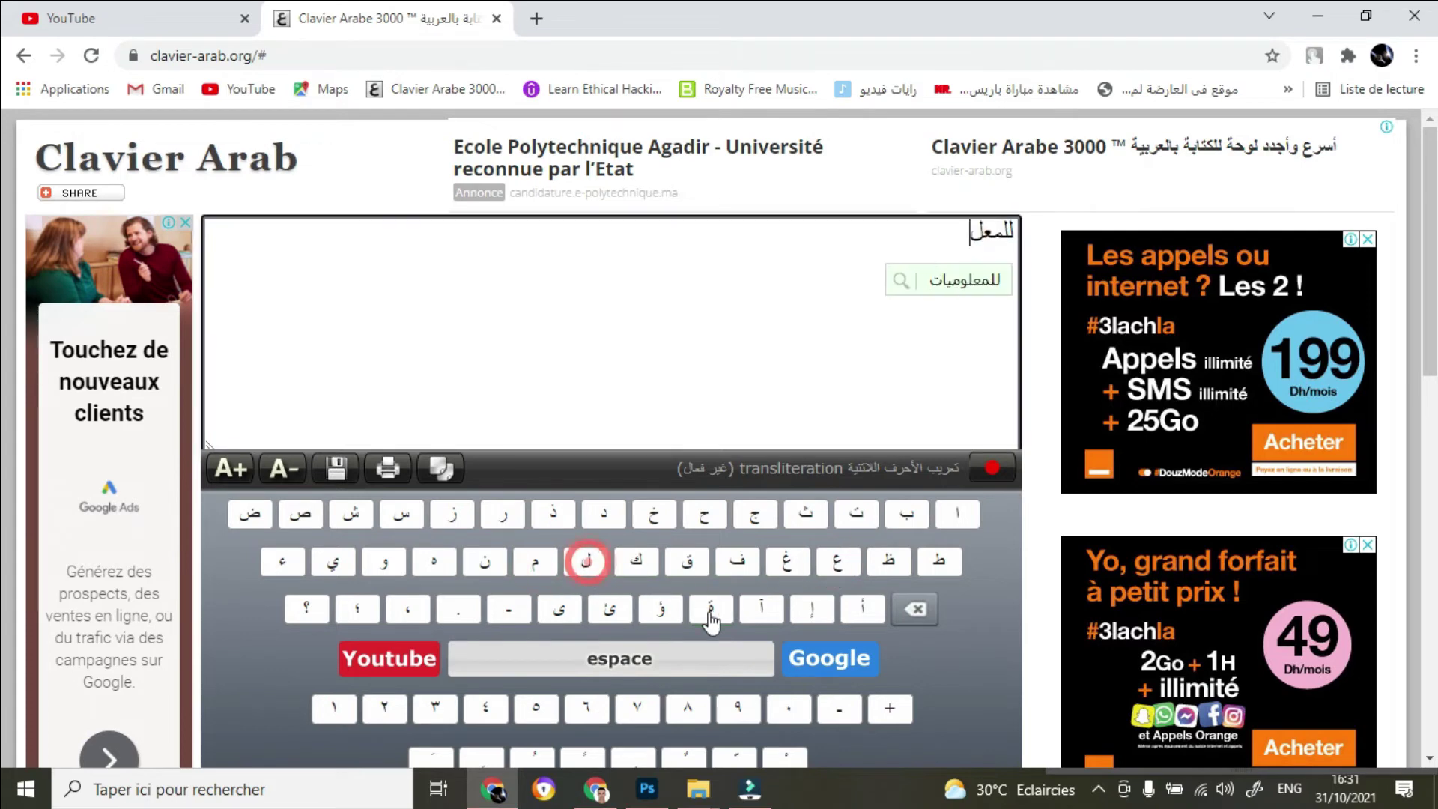
click(383, 562)
click(535, 562)
click(333, 562)
click(936, 514)
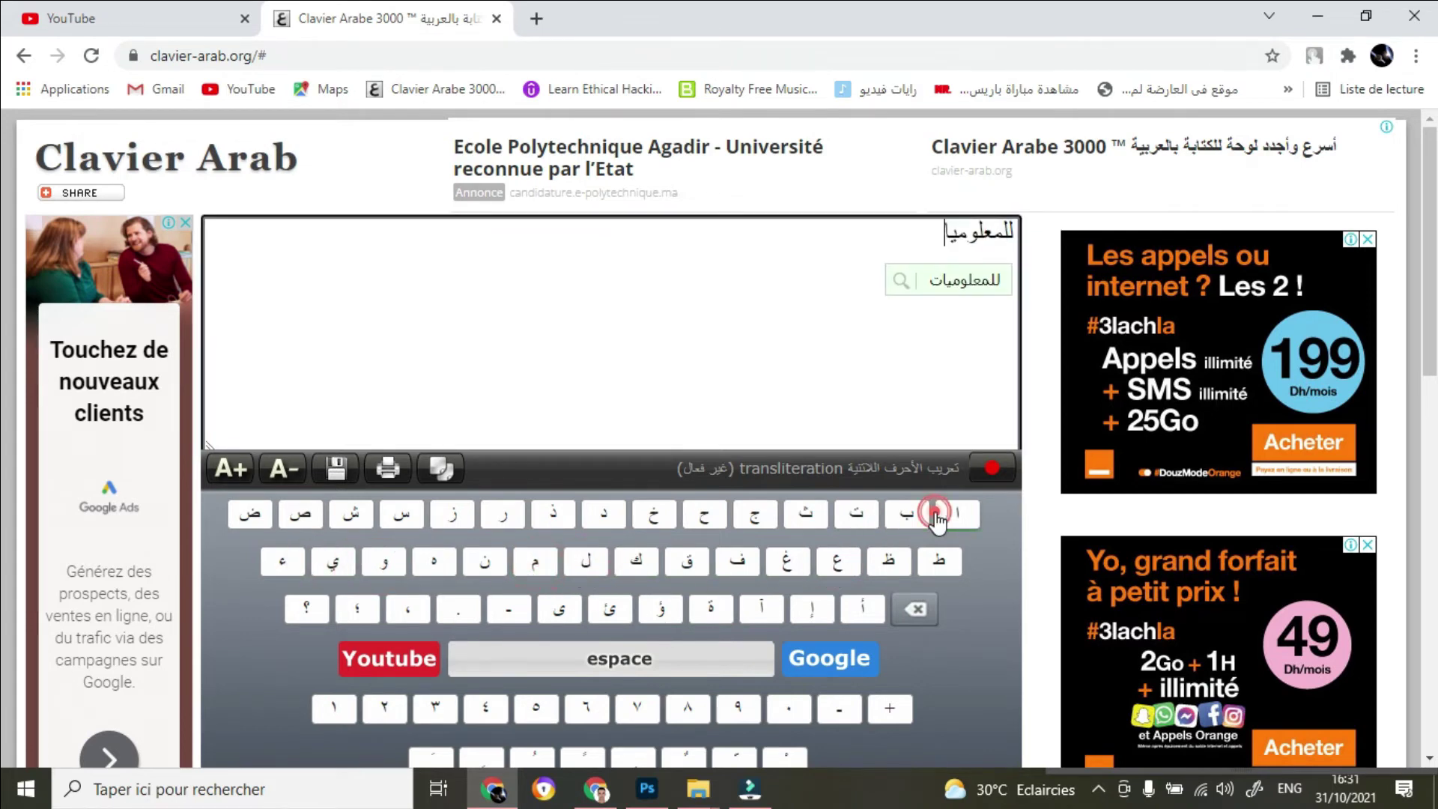
click(857, 514)
Copy the word للمعلوميات, paste it into the empty text line in Photoshop and finish the text edit
drag(876, 231, 1027, 226)
right_click(974, 225)
click(1021, 313)
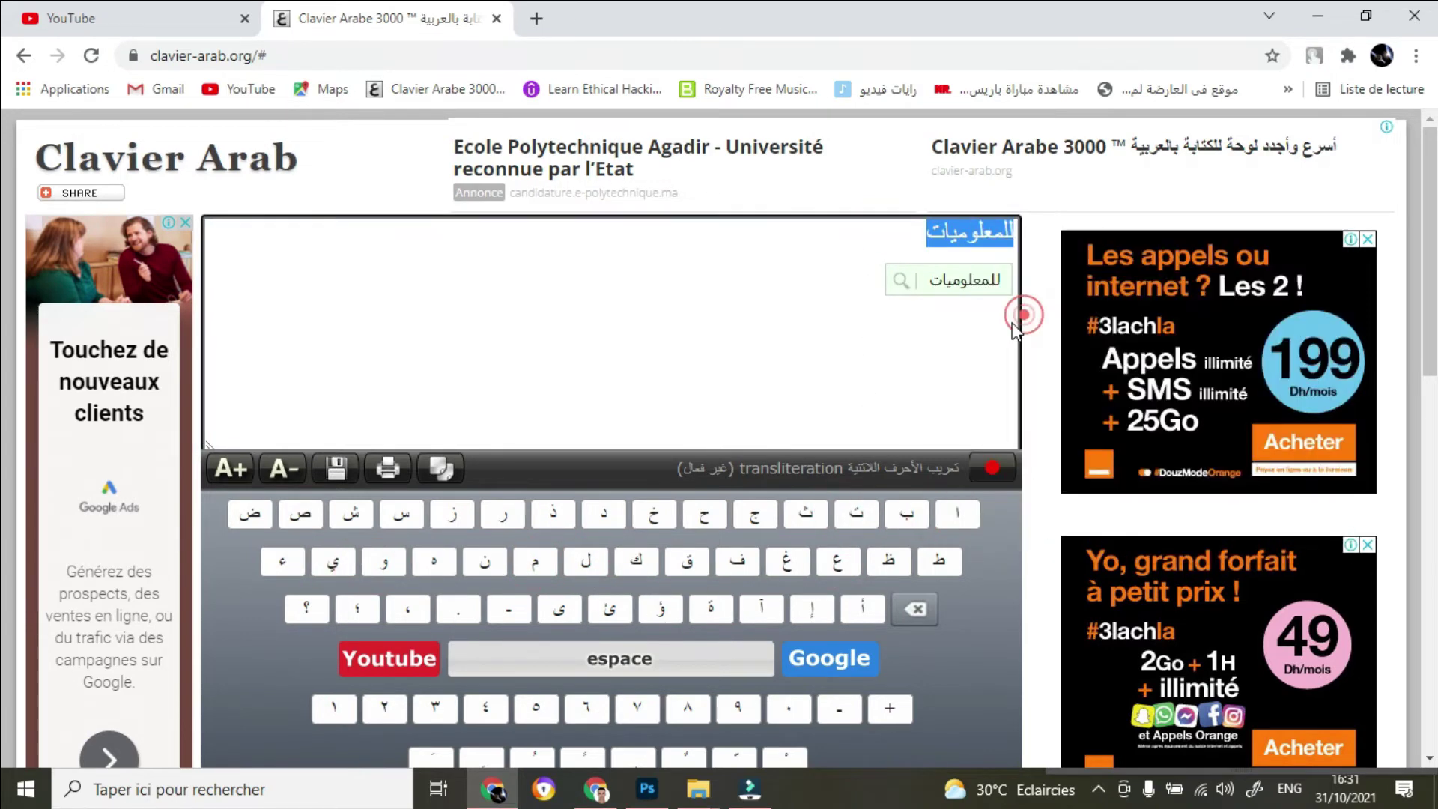
key(alt+Tab)
click(836, 426)
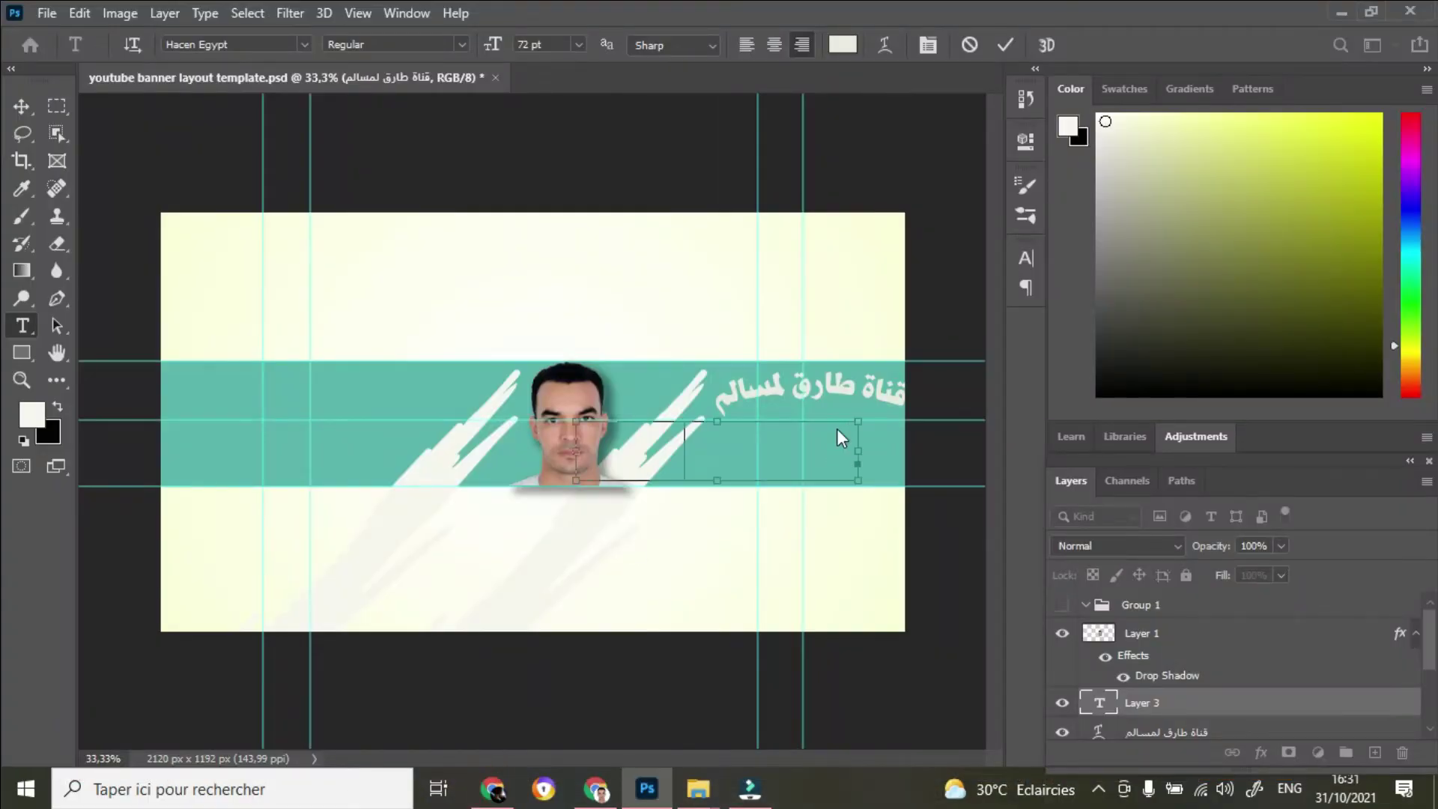
key(ctrl+v)
click(21, 106)
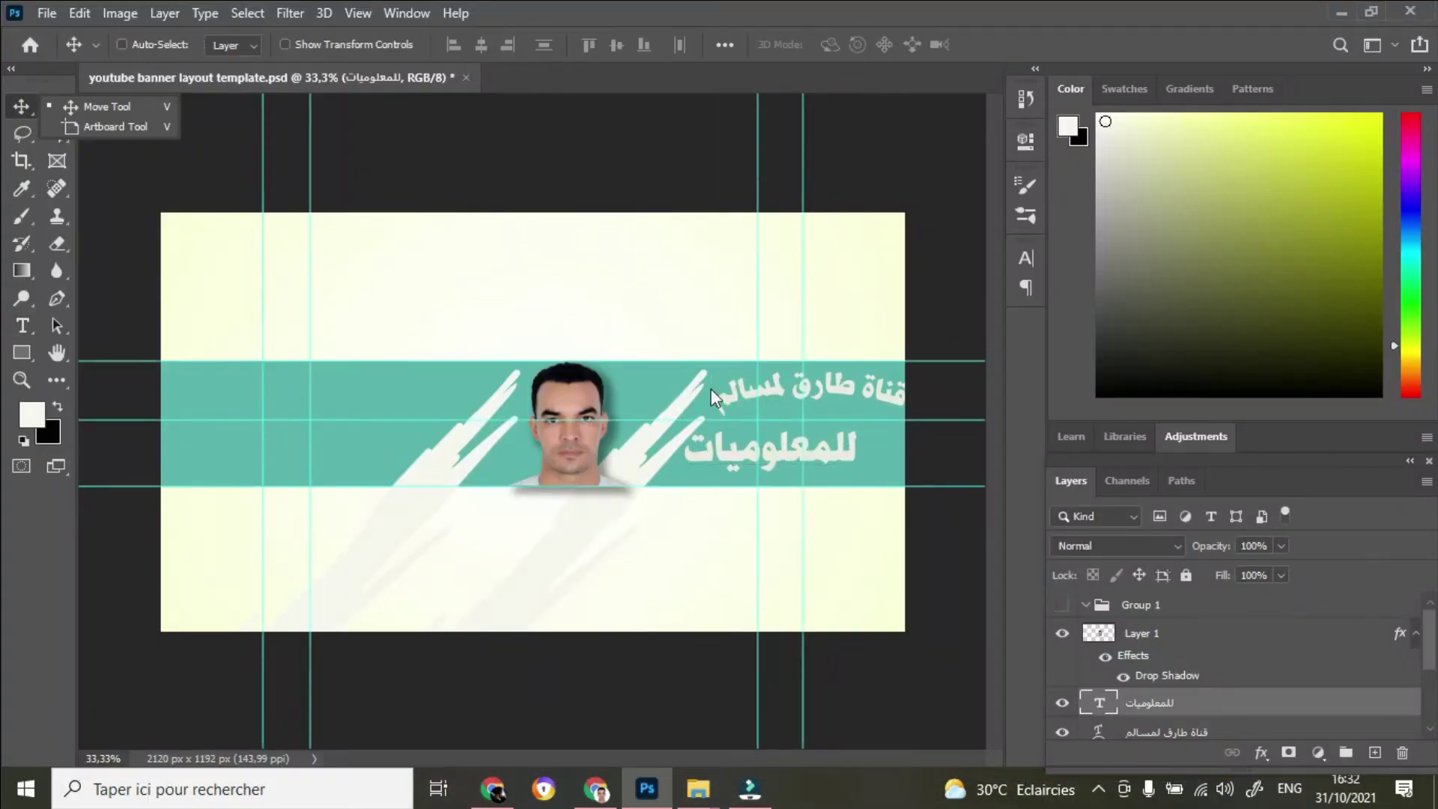
Centre the word للمعلوميات under the title and warp it into an upward arc with a bend of about 61%
click(785, 453)
key(ctrl+t)
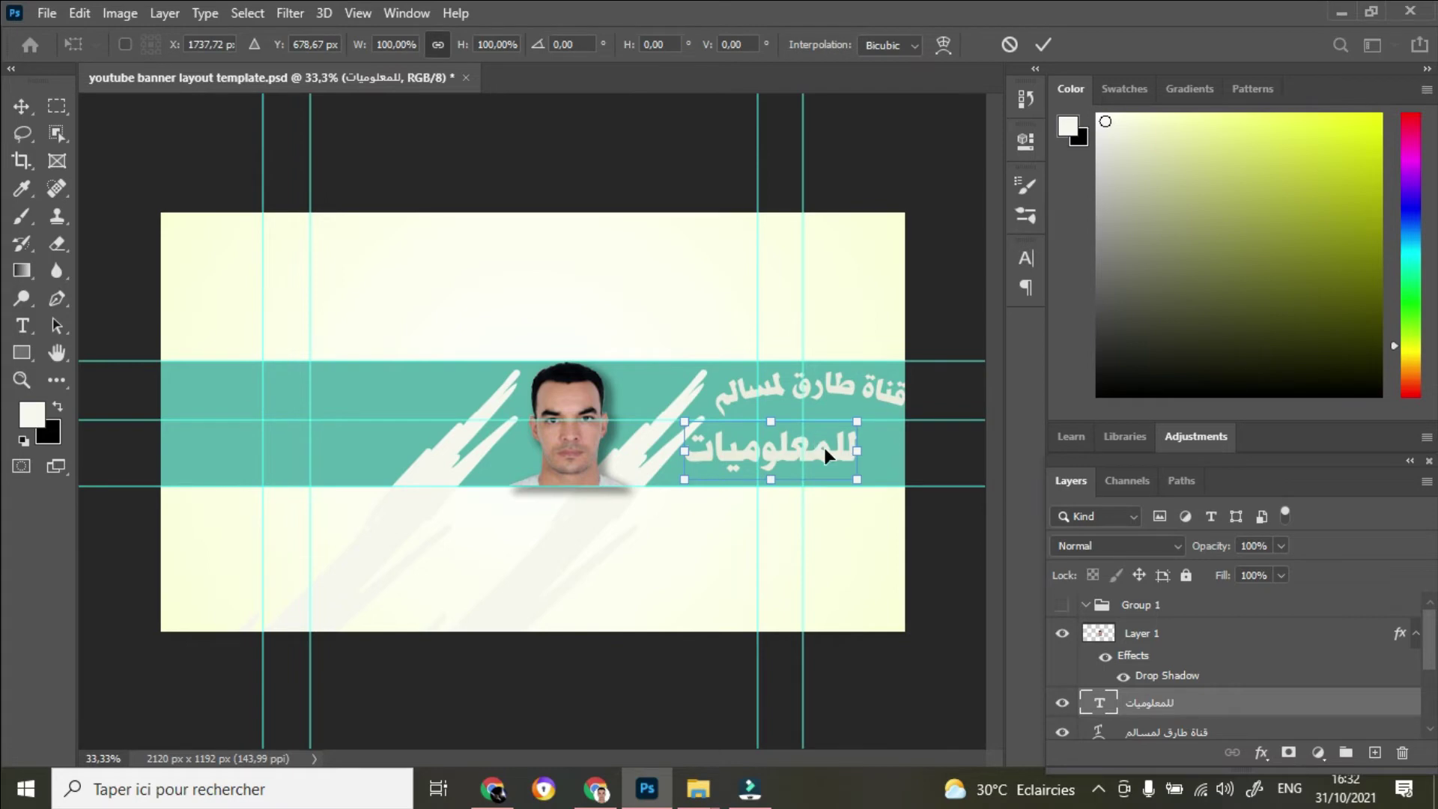
drag(824, 447, 847, 445)
click(943, 44)
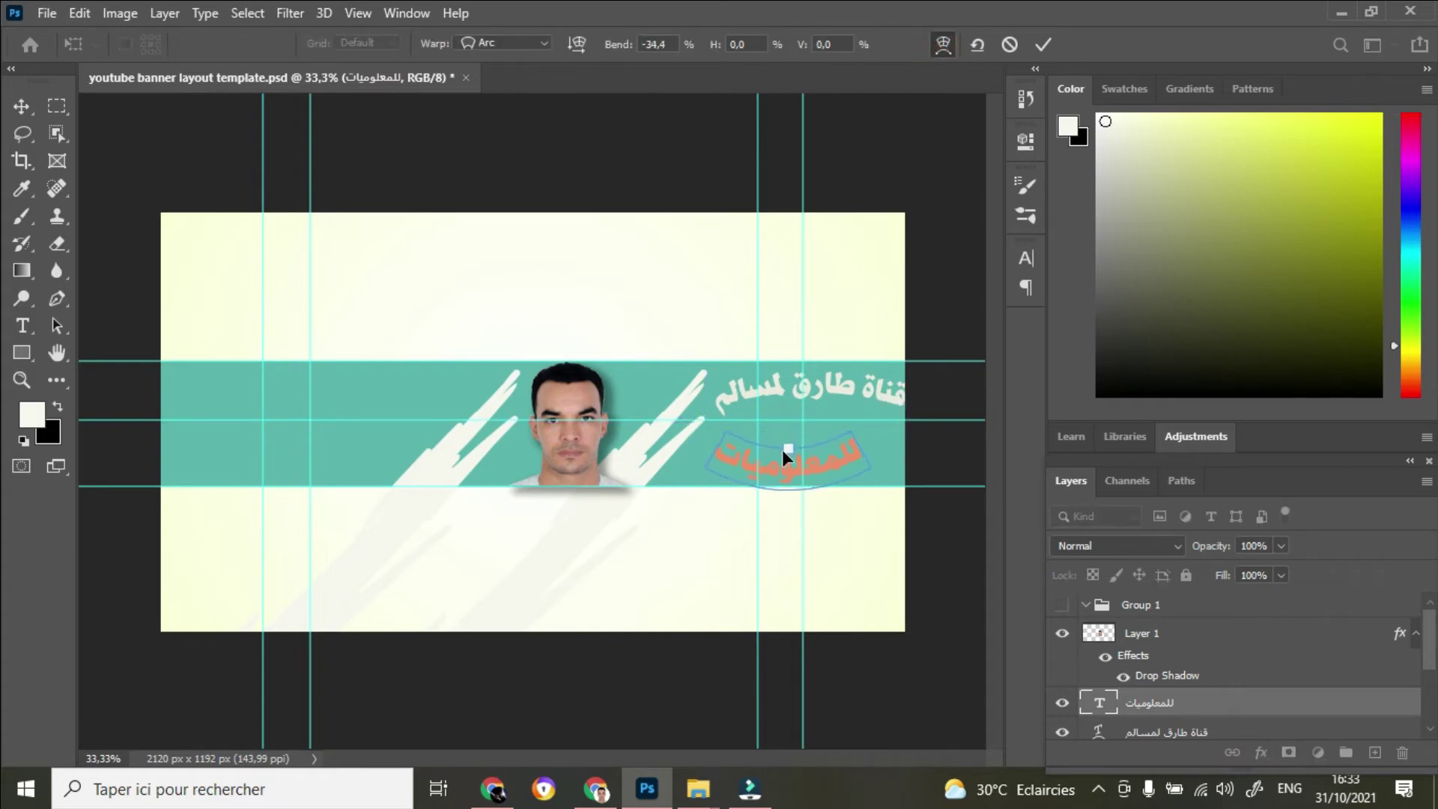
drag(782, 450, 839, 425)
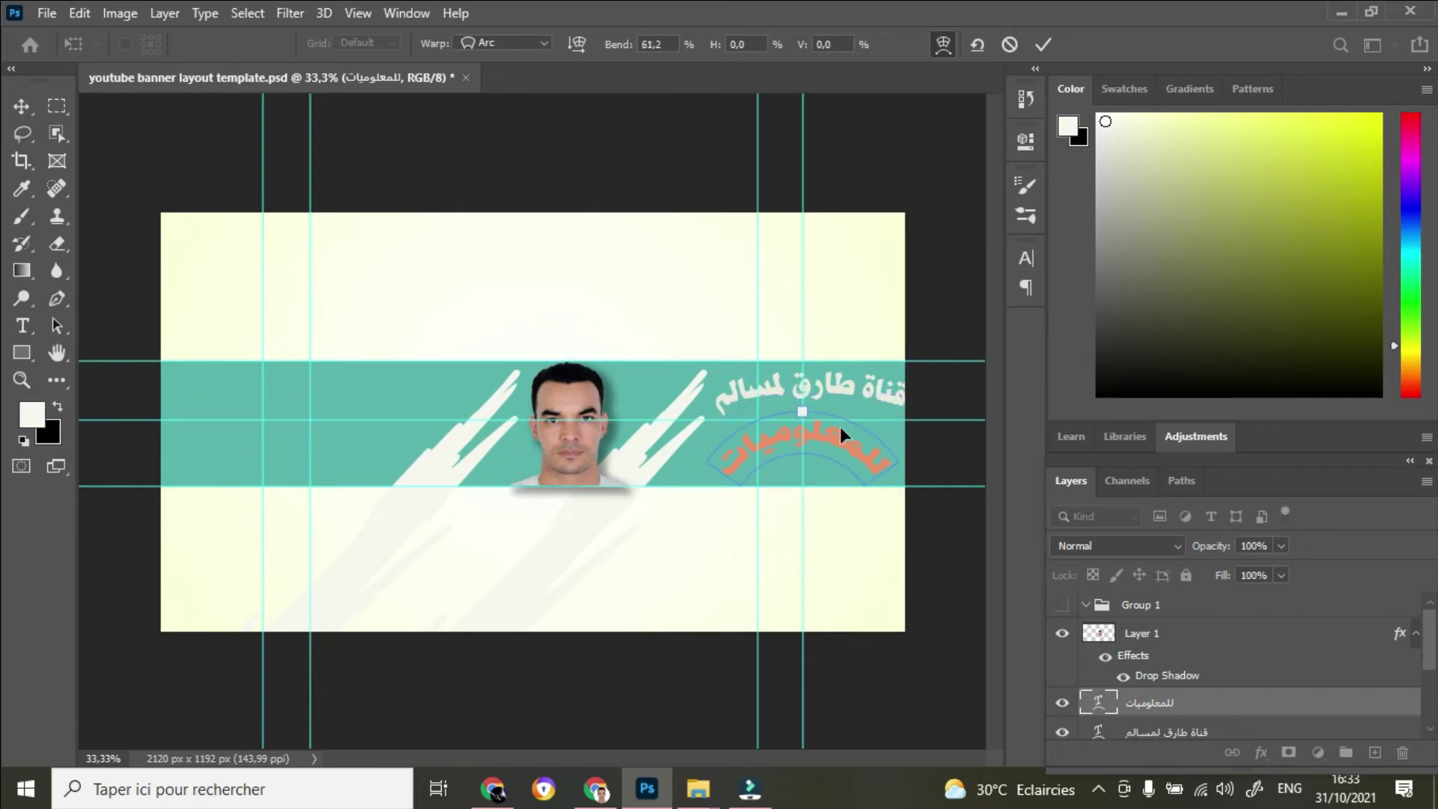
click(1043, 44)
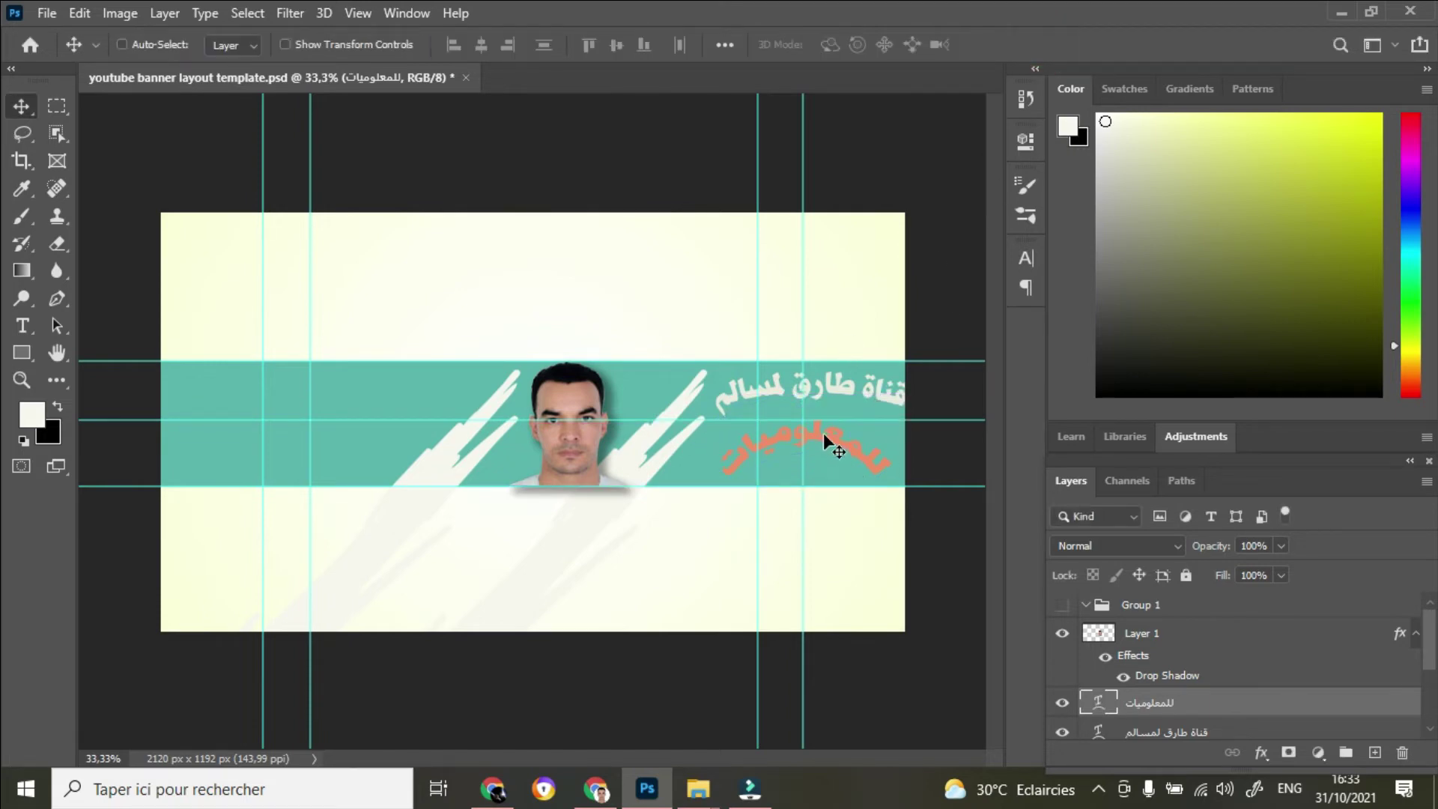
Select all characters of للمعلوميات, recolour them bright yellow and commit the text edit
double_click(843, 442)
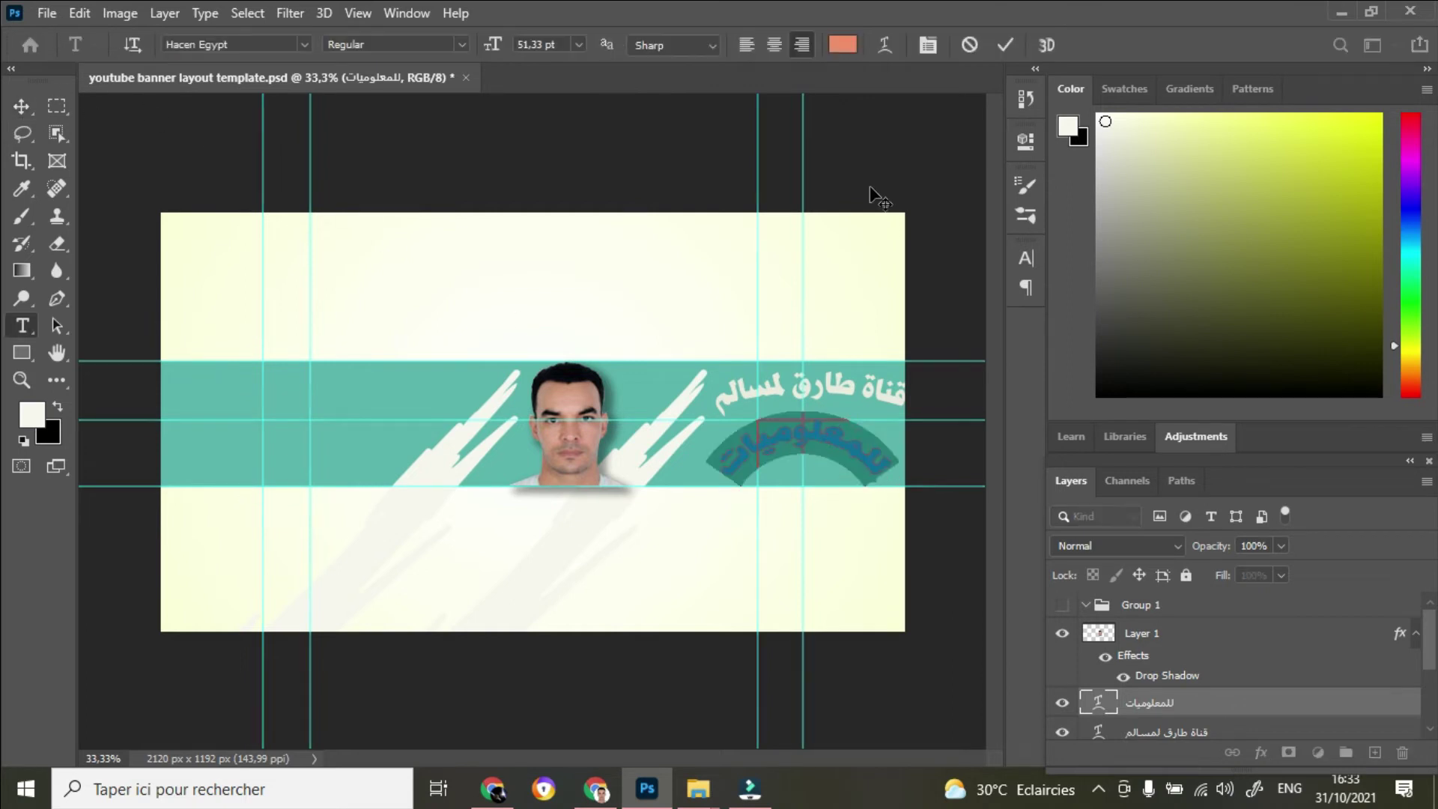
click(845, 47)
click(598, 157)
click(733, 368)
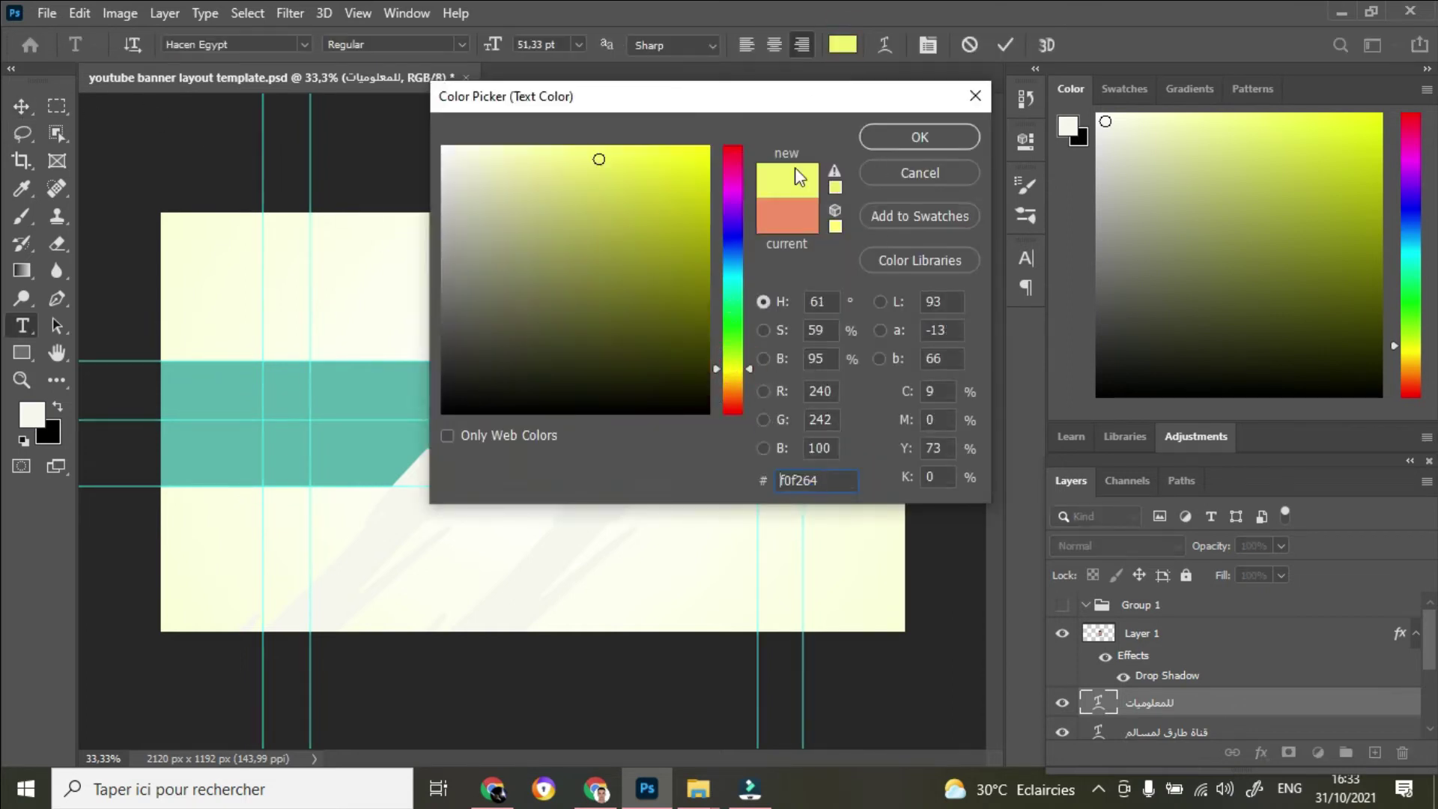
click(662, 154)
click(910, 138)
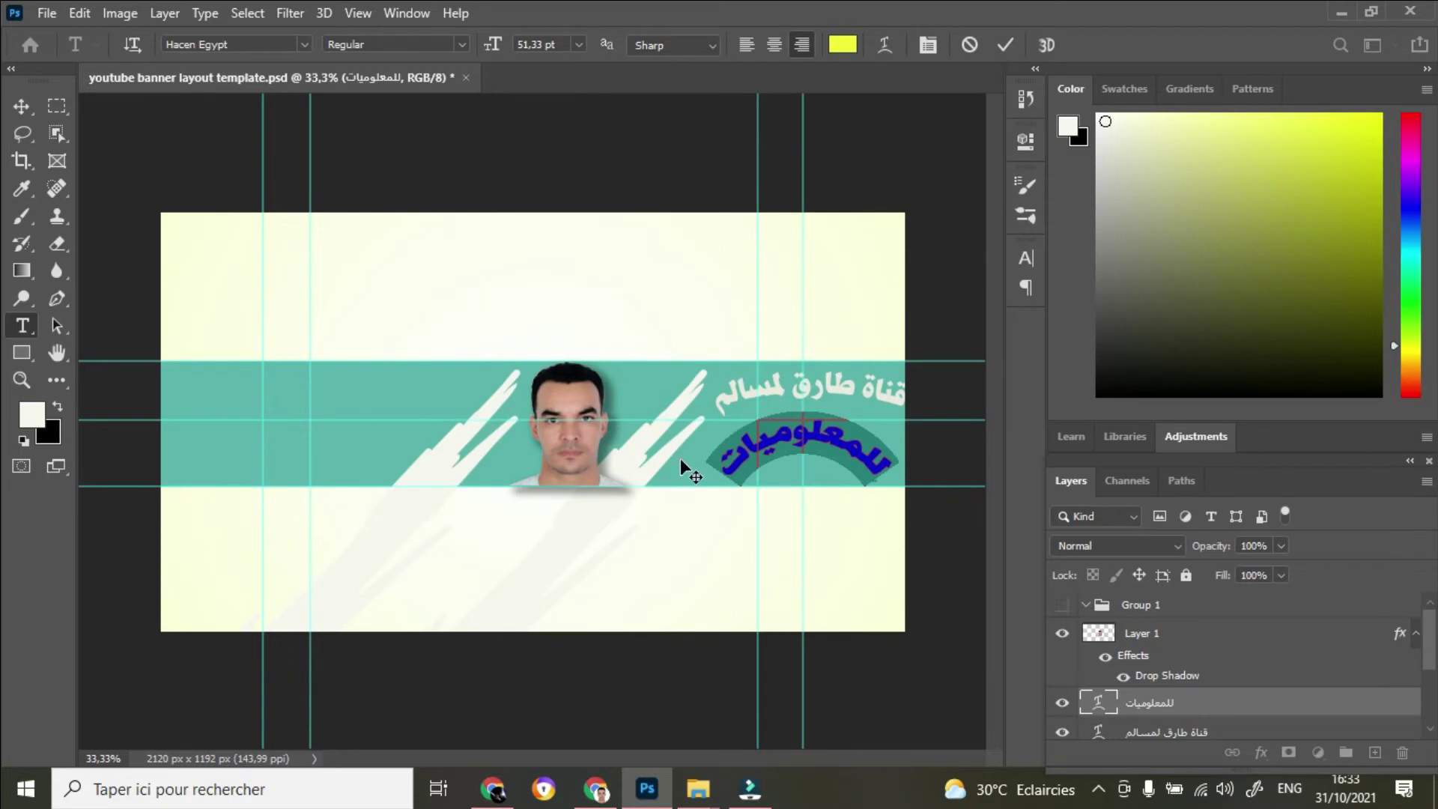
click(1005, 45)
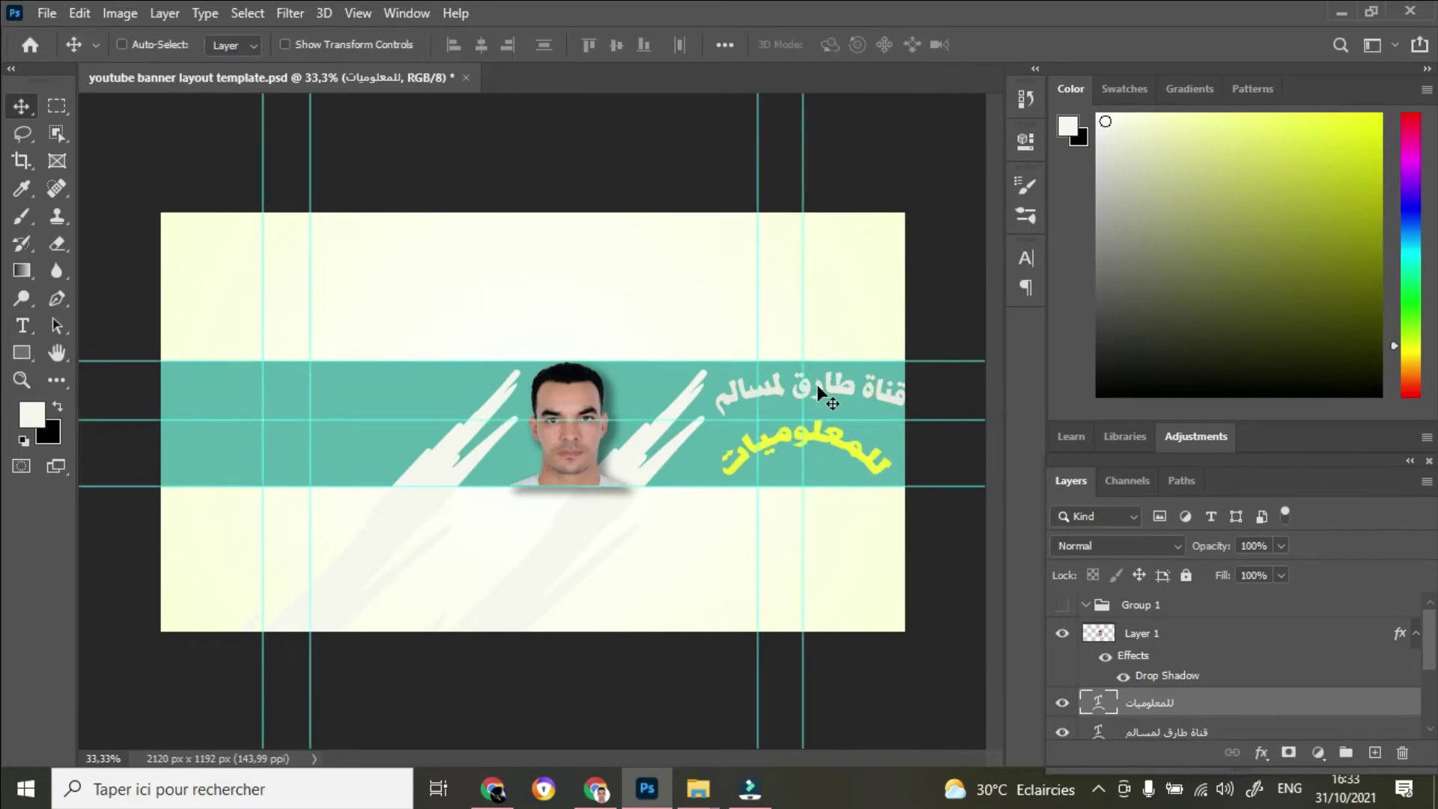
Nudge the curved title slightly left and down, and shift the portrait on Layer 1 a little to the left
key(ctrl+t)
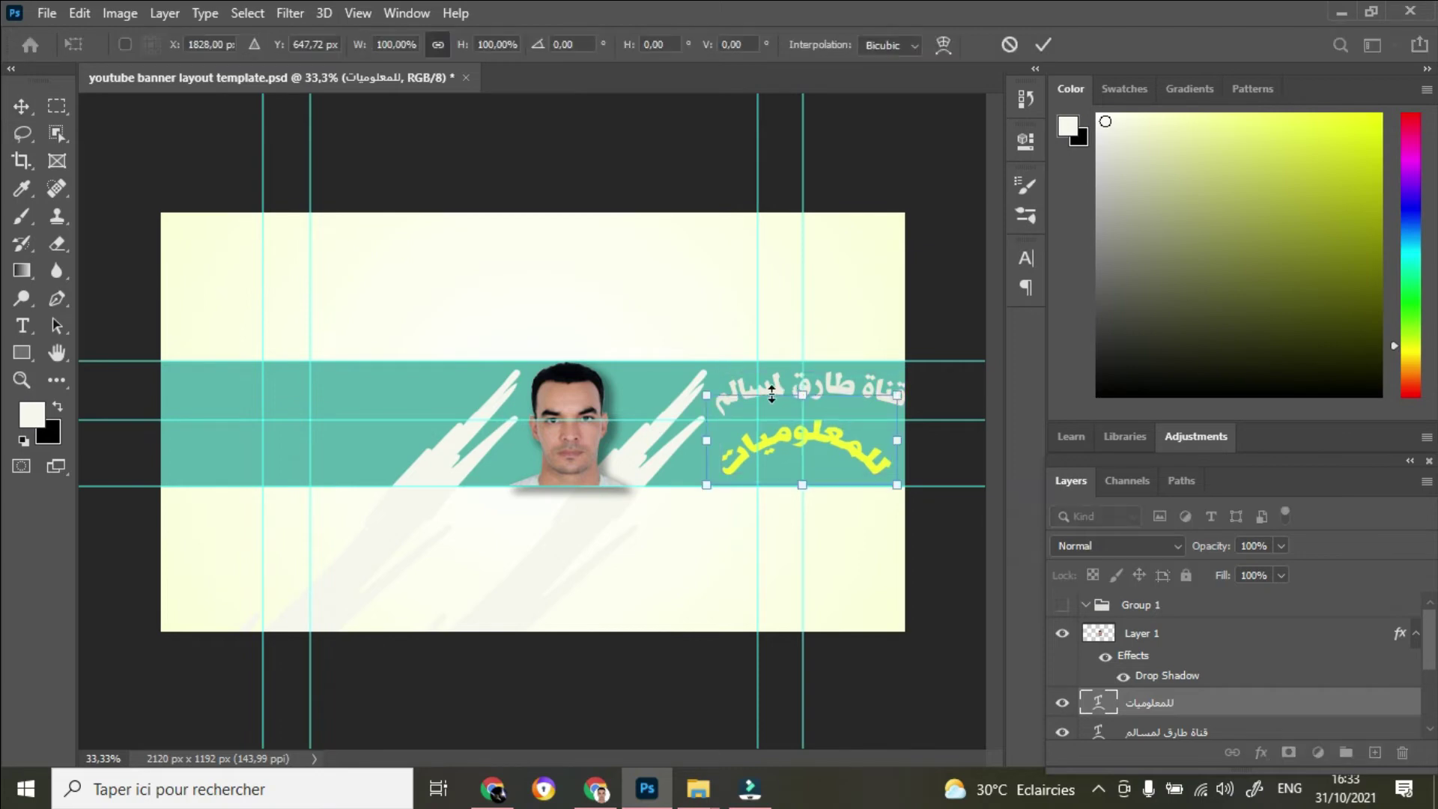
click(1188, 732)
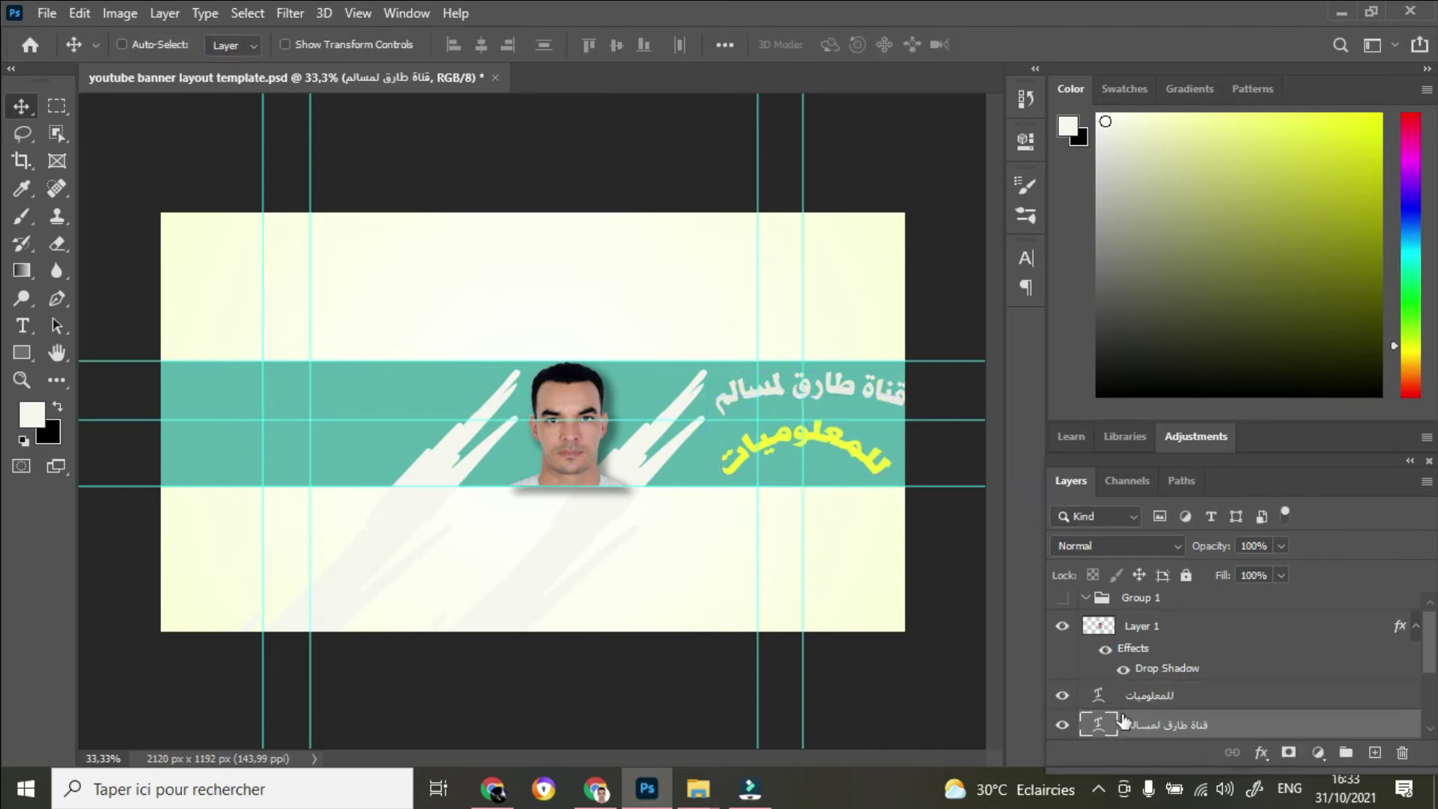
drag(833, 388, 819, 396)
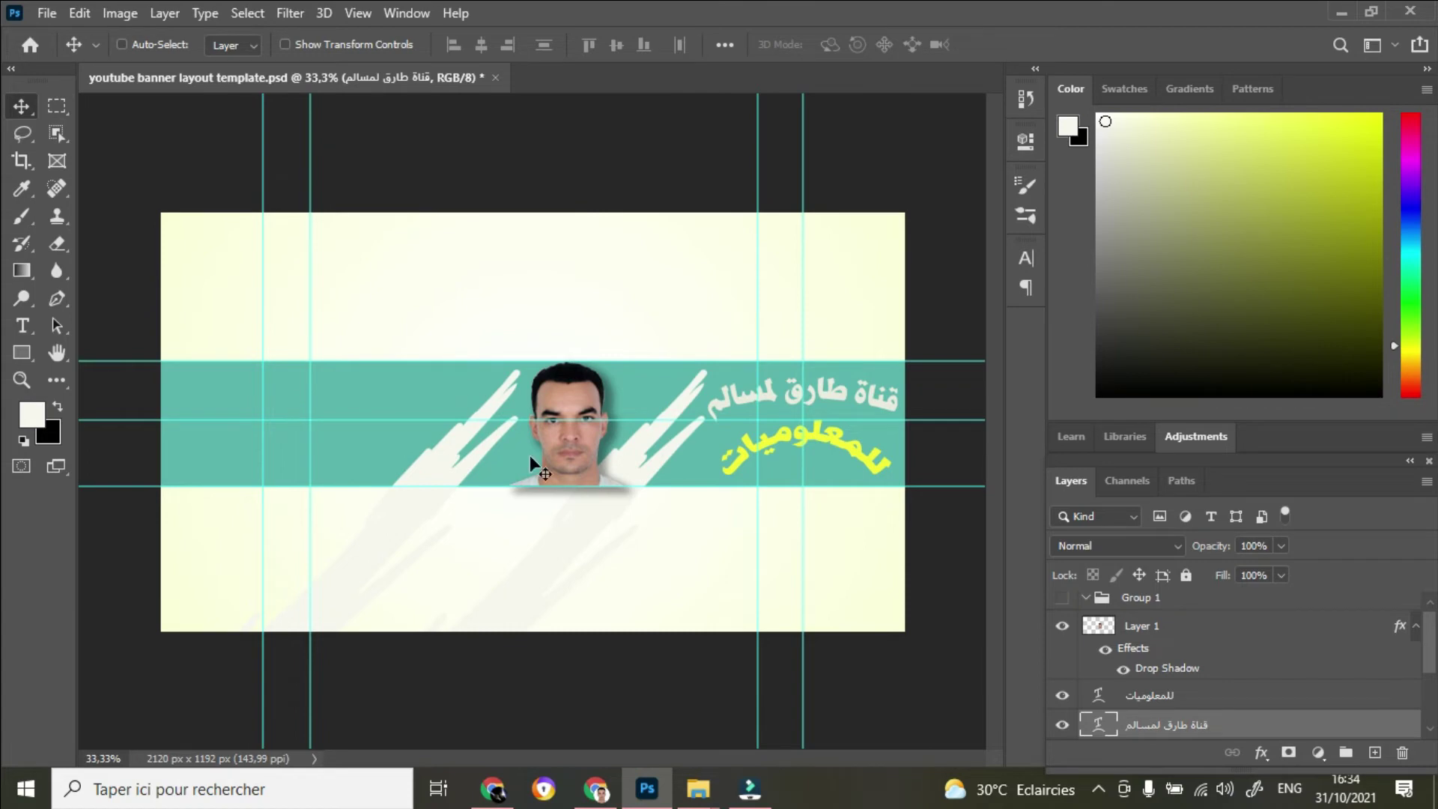
click(1128, 636)
drag(579, 440, 566, 442)
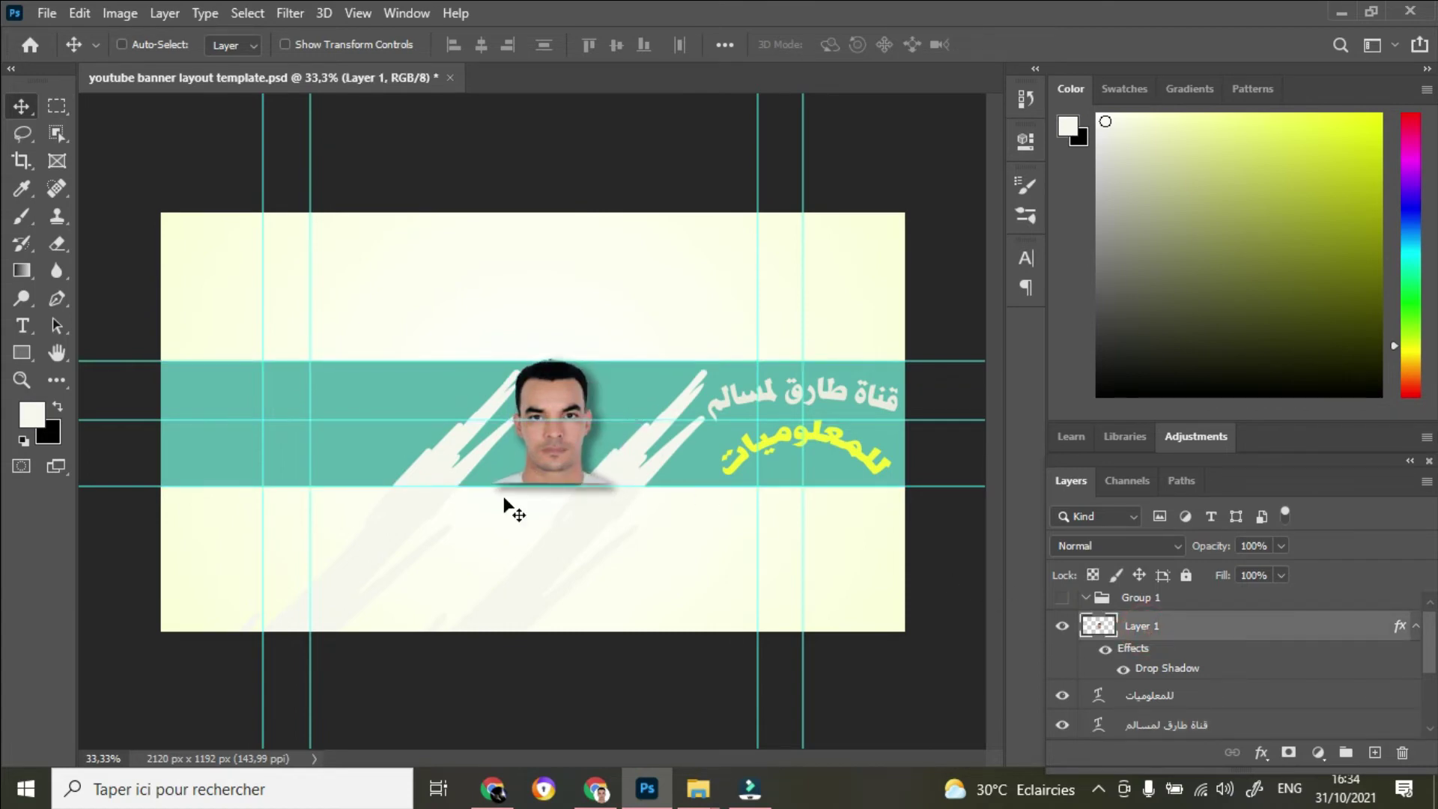
Place the Whatsapp_37229 icon from the Nouveau dossier (2) folder, scaled to about 33%, at the upper left end of the band
click(699, 789)
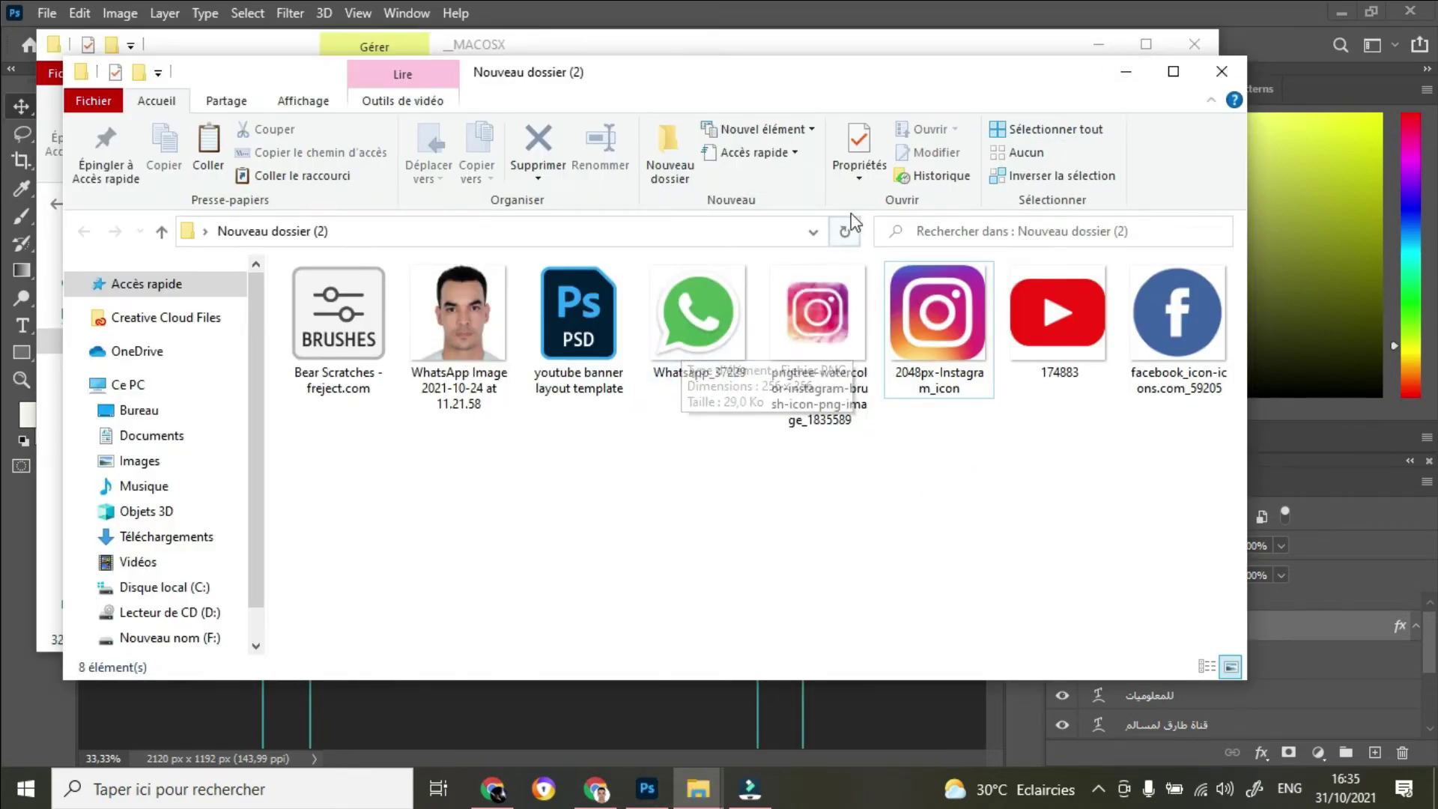
click(1190, 35)
drag(798, 72, 936, 24)
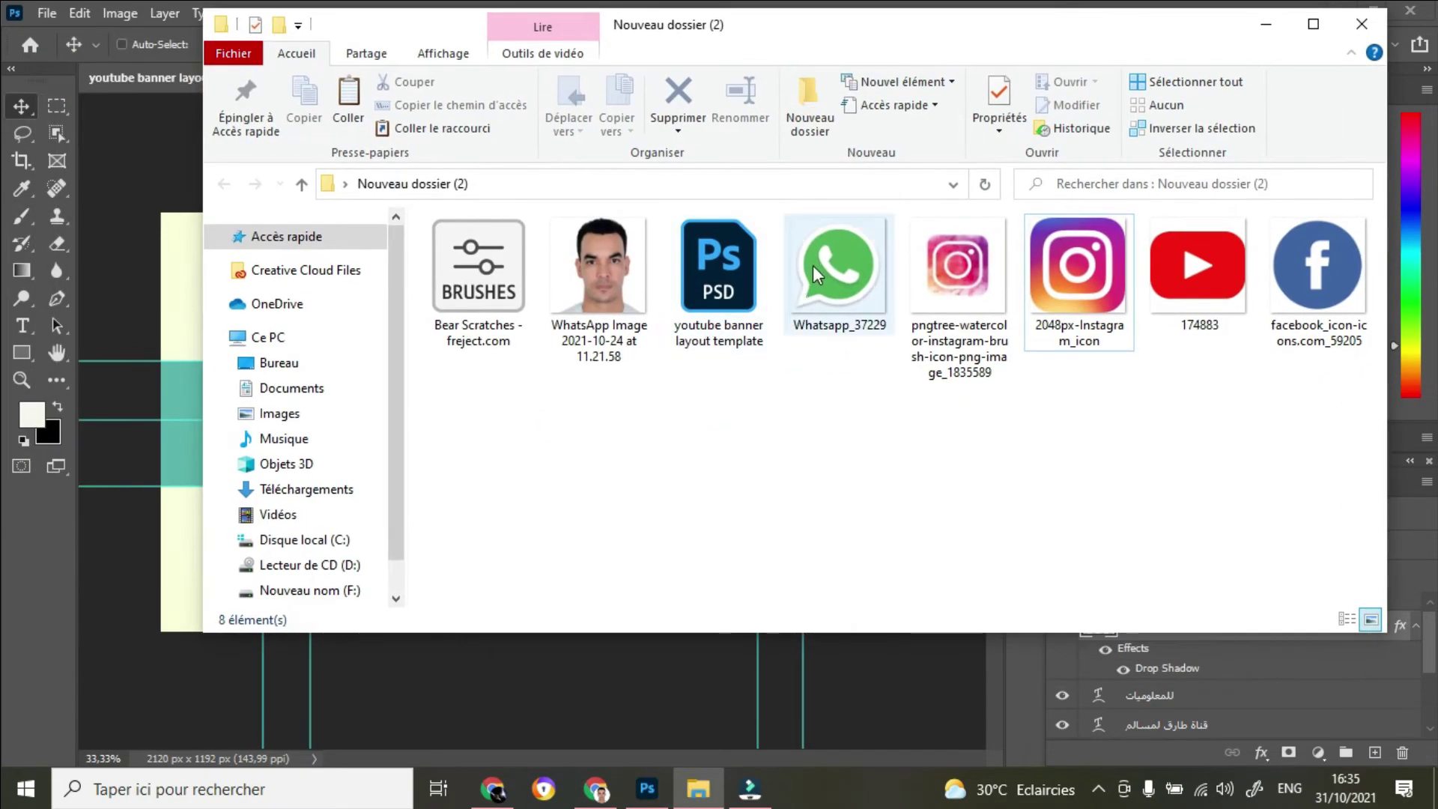
drag(812, 265, 578, 623)
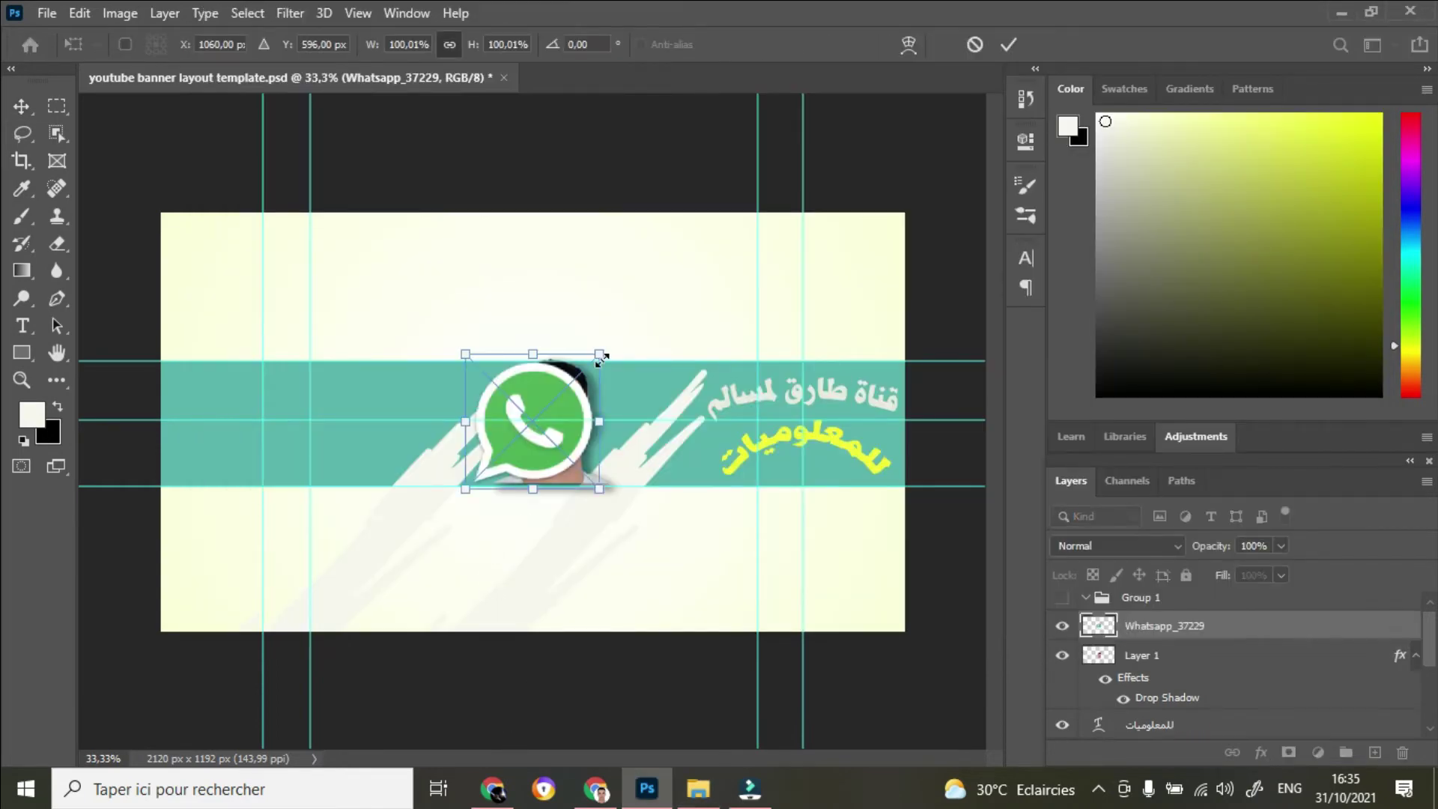
drag(597, 362, 204, 408)
drag(225, 361, 196, 397)
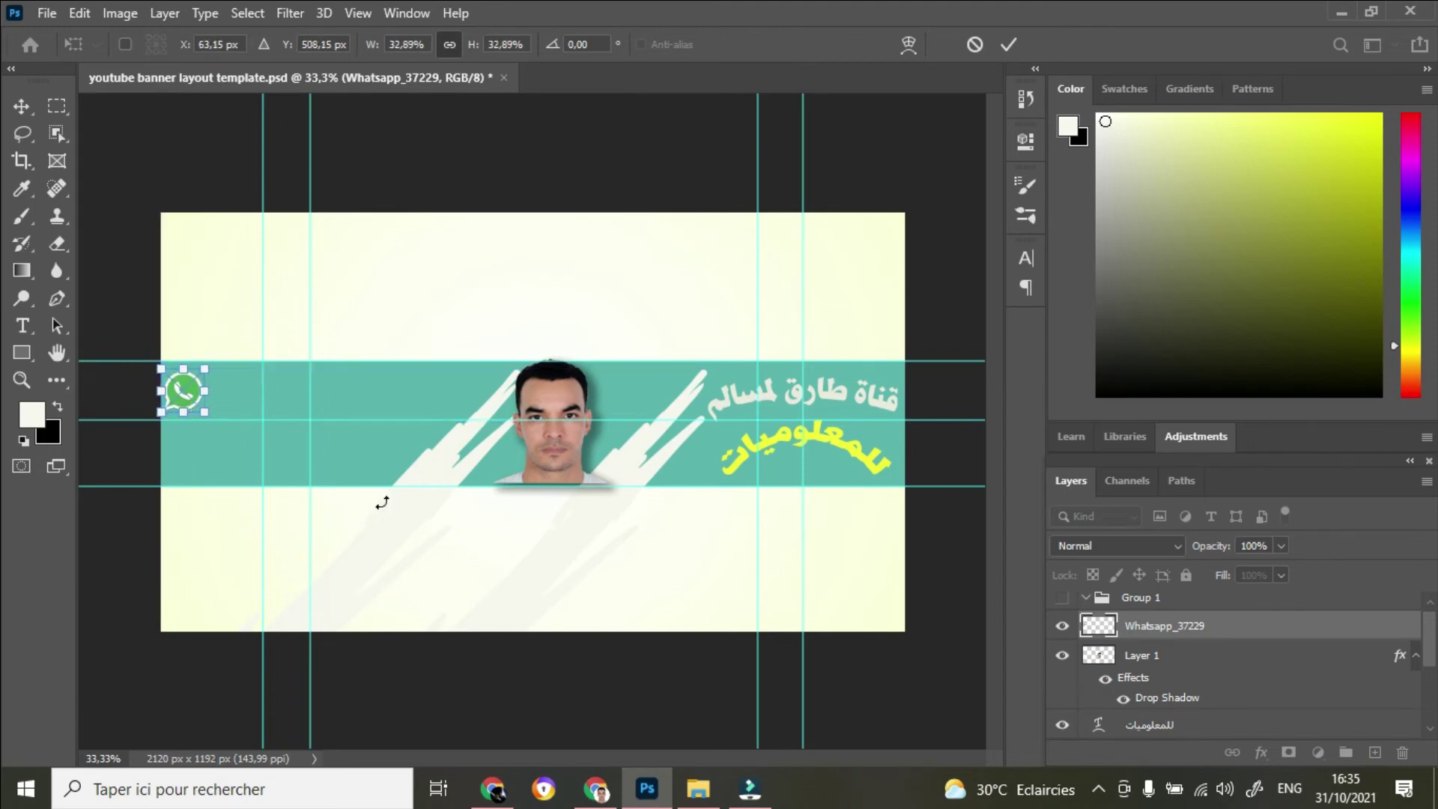
click(1009, 44)
Place the pngtree watercolor Instagram icon from the folder and scale it to about 16% directly below the WhatsApp icon
click(698, 789)
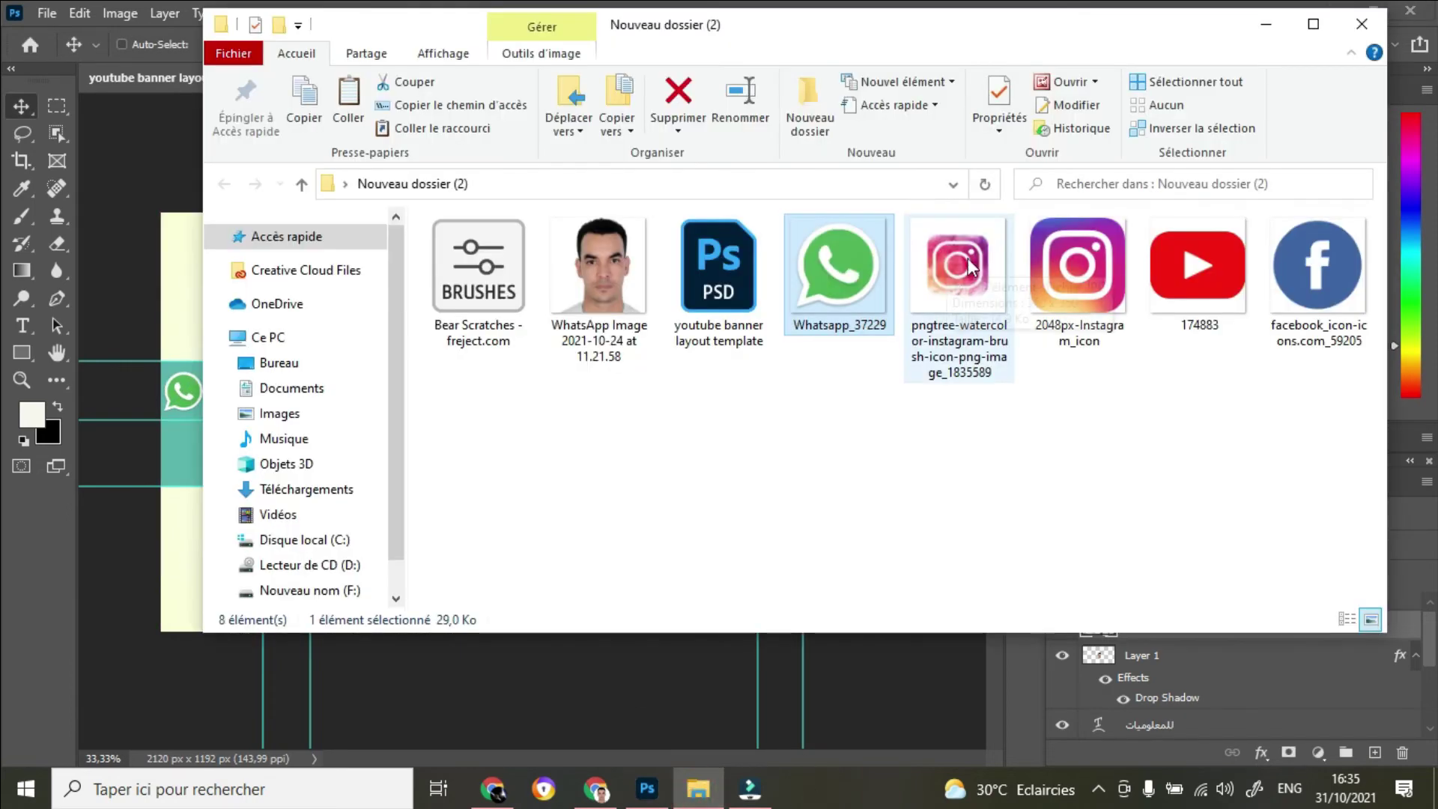
click(943, 292)
drag(943, 292, 174, 685)
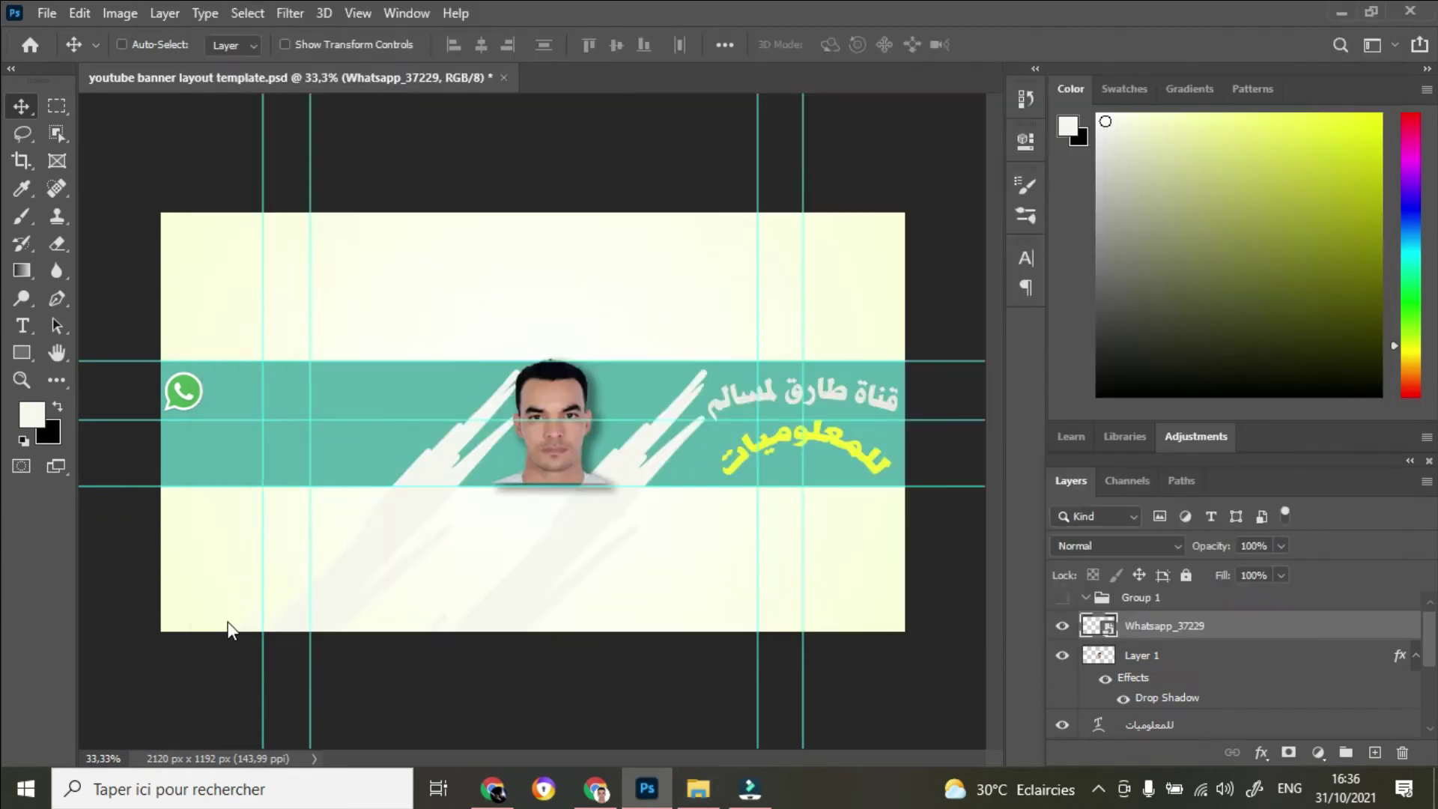
drag(659, 297, 203, 446)
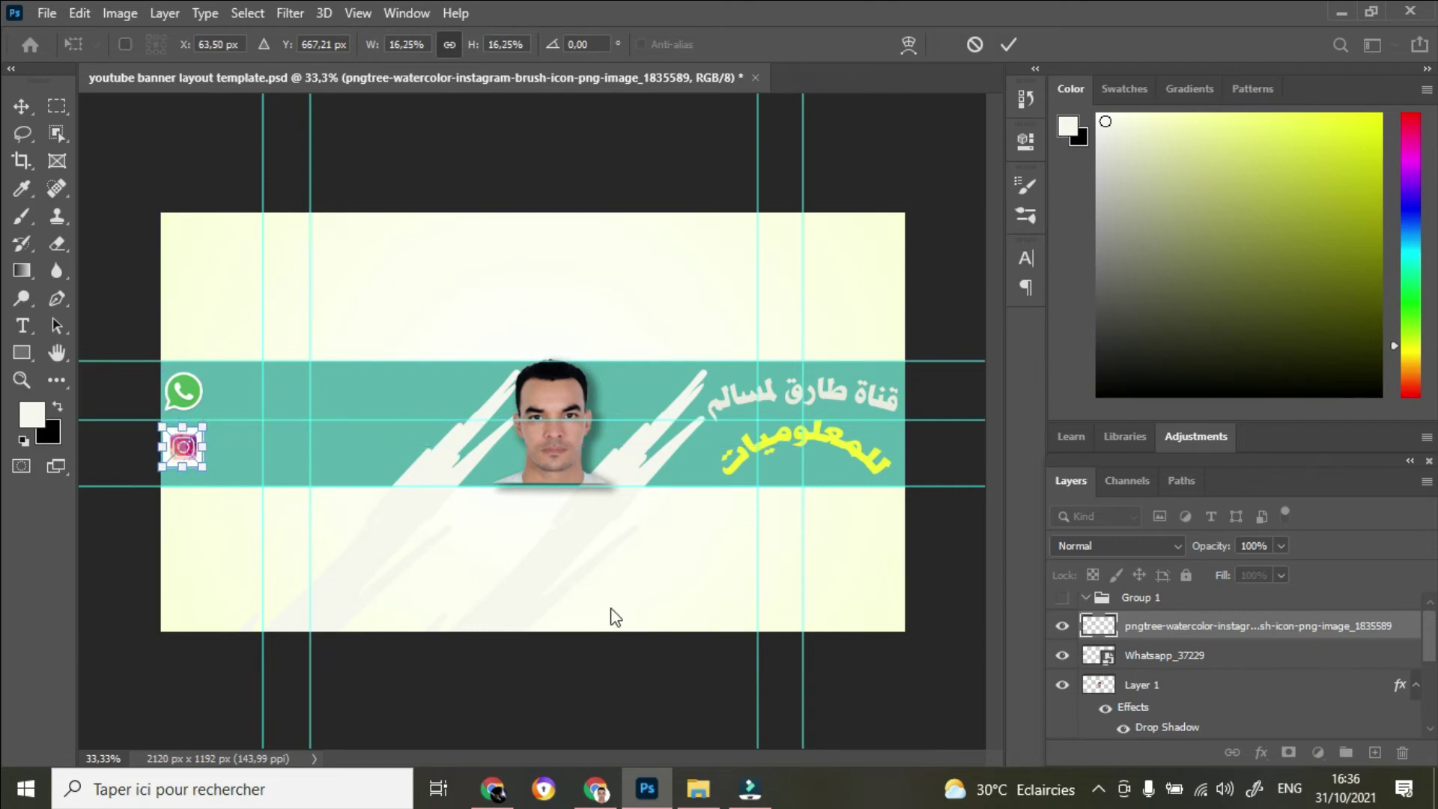
Try to place the YouTube logo 174883 and the Facebook icon from the folder while the Instagram icon is still being transformed
click(699, 789)
drag(1199, 271, 577, 713)
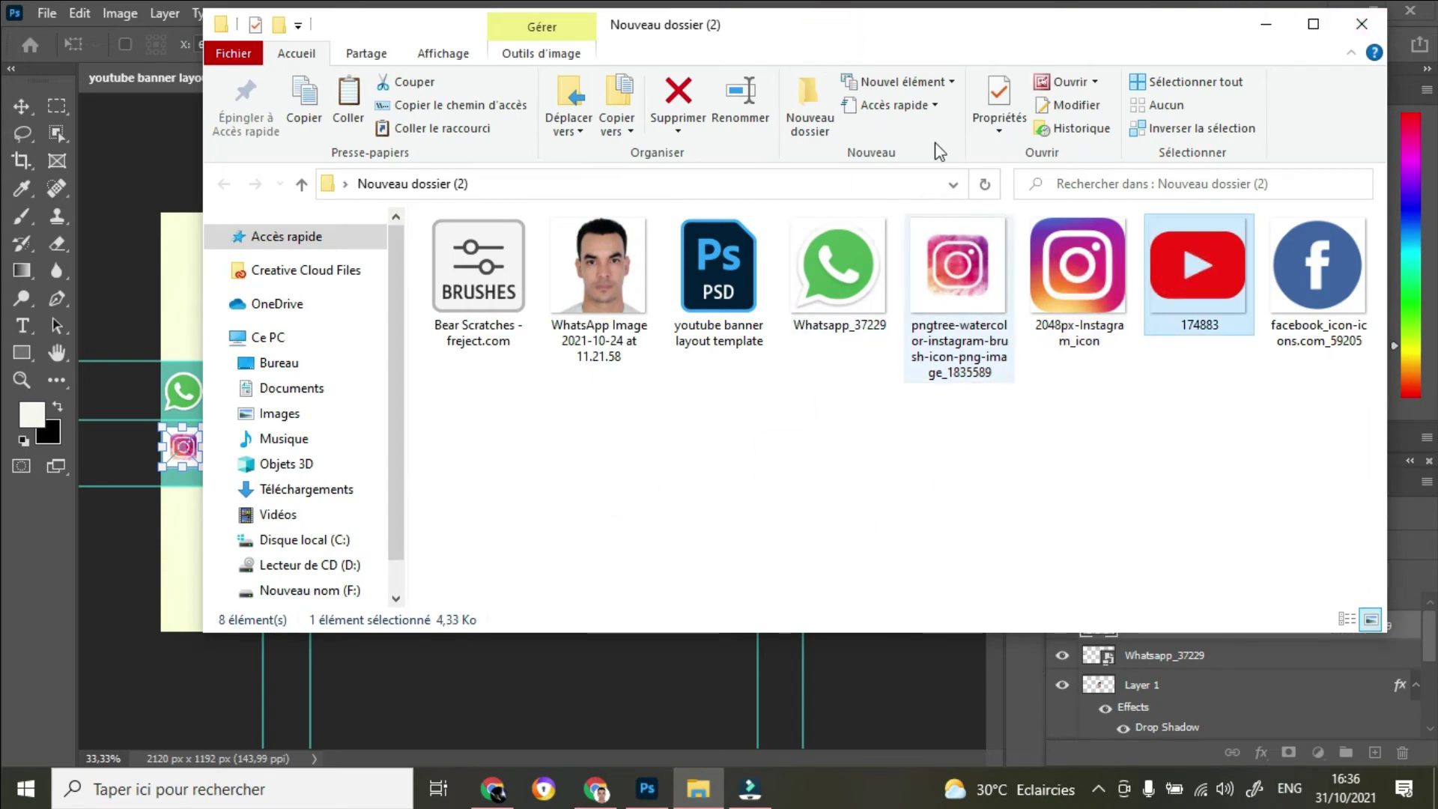
drag(756, 24, 862, 64)
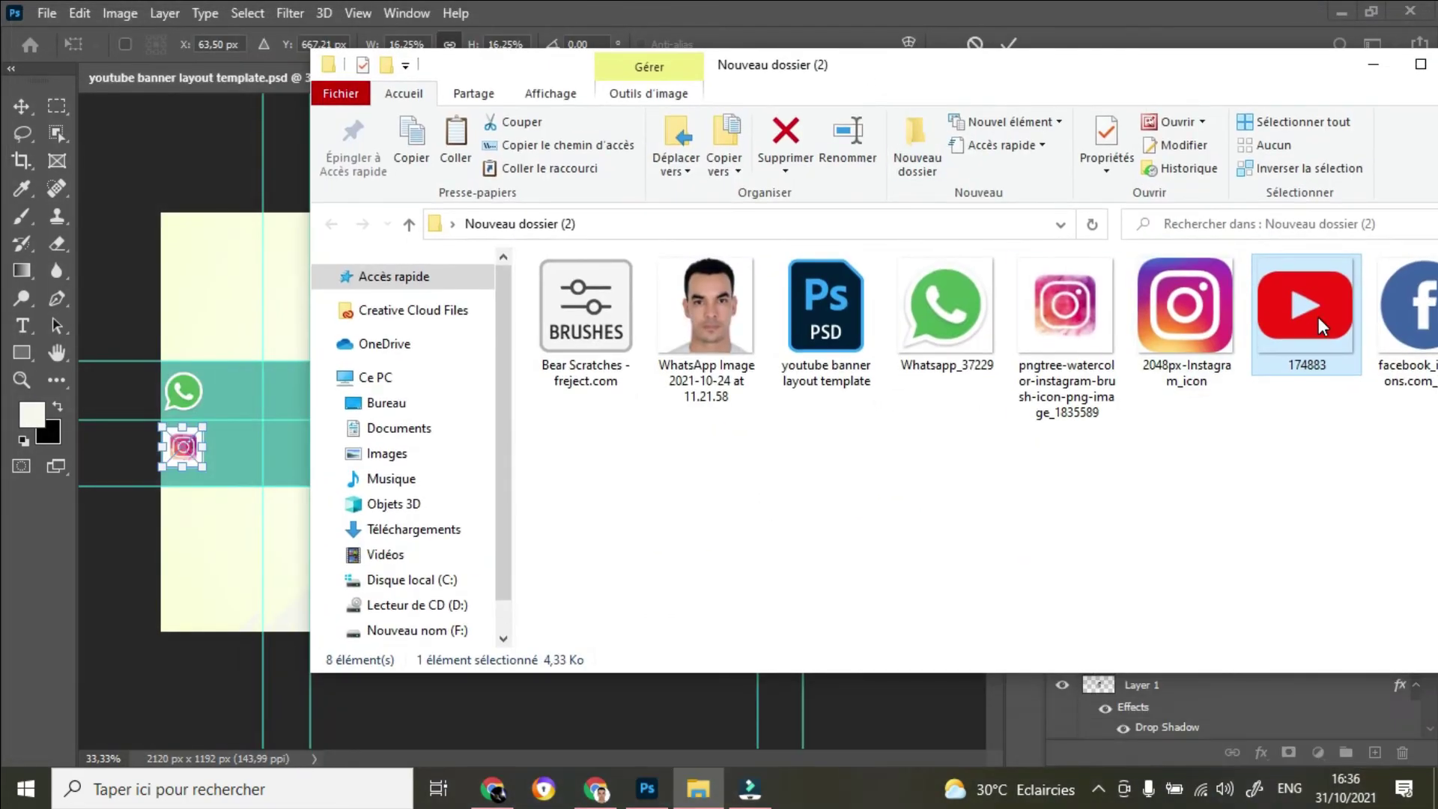
drag(1321, 324, 959, 525)
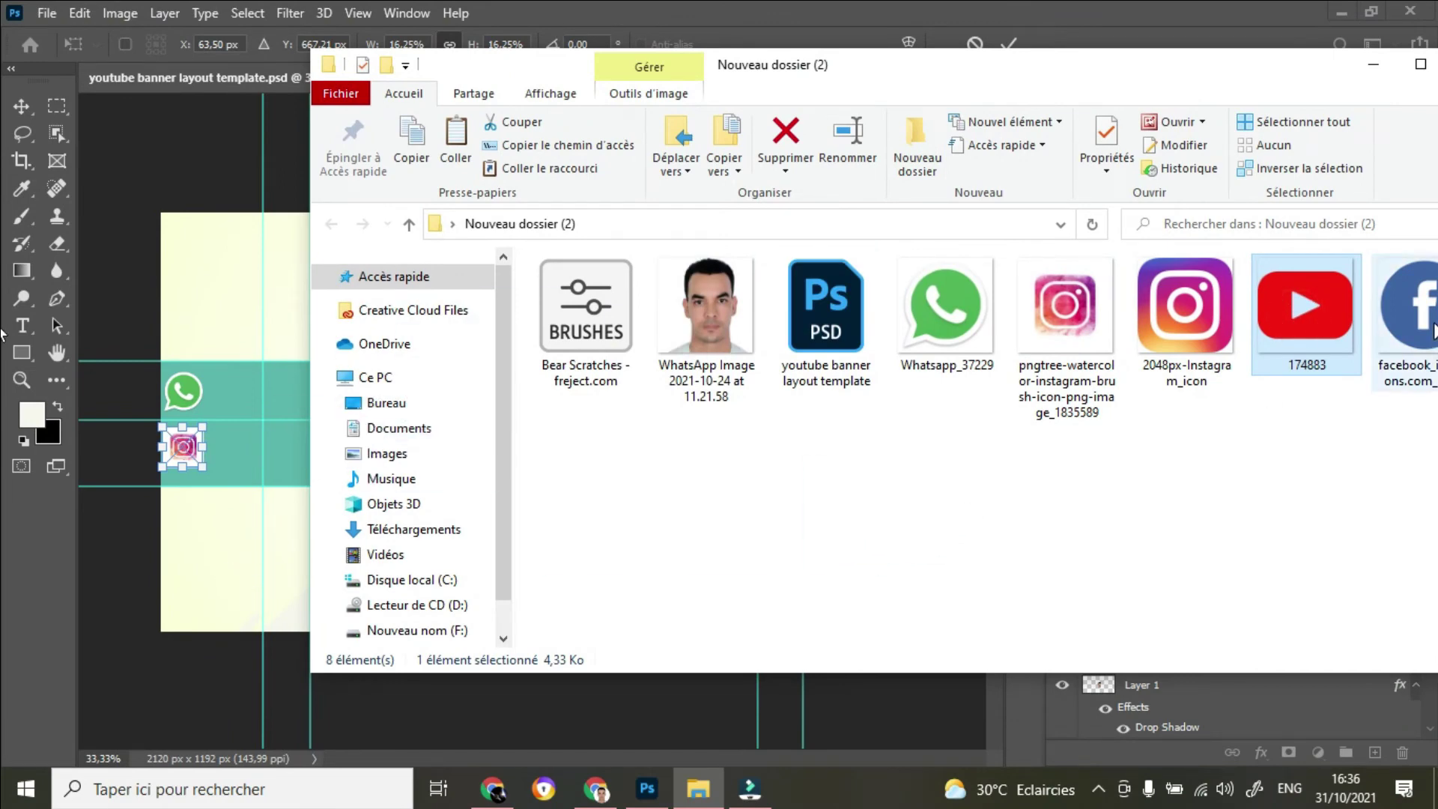
drag(1408, 314, 811, 477)
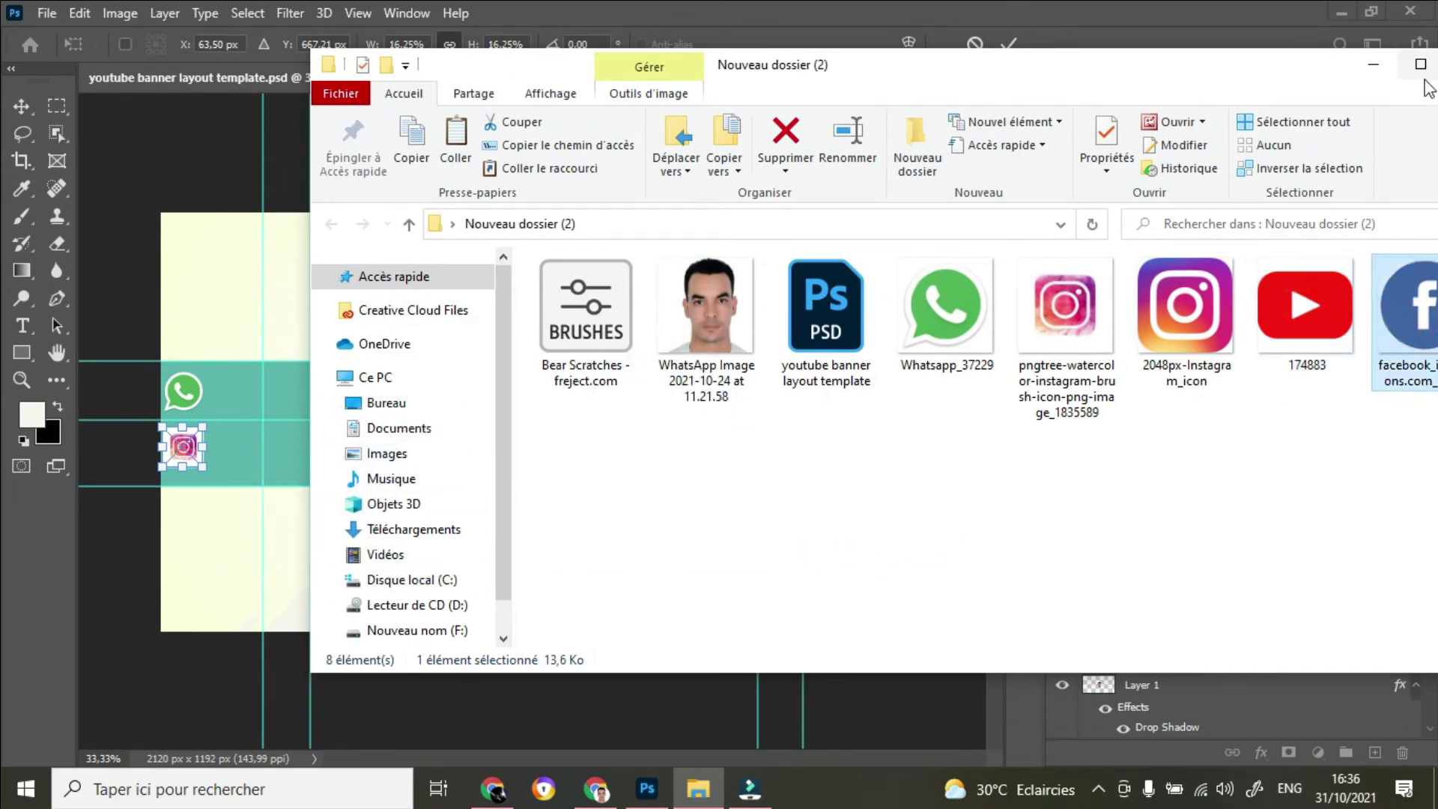
Commit the Instagram icon, then place the YouTube logo 174883 from the folder at about 18% scale beside the WhatsApp icon
click(1374, 64)
key(Return)
mouse_move(698, 788)
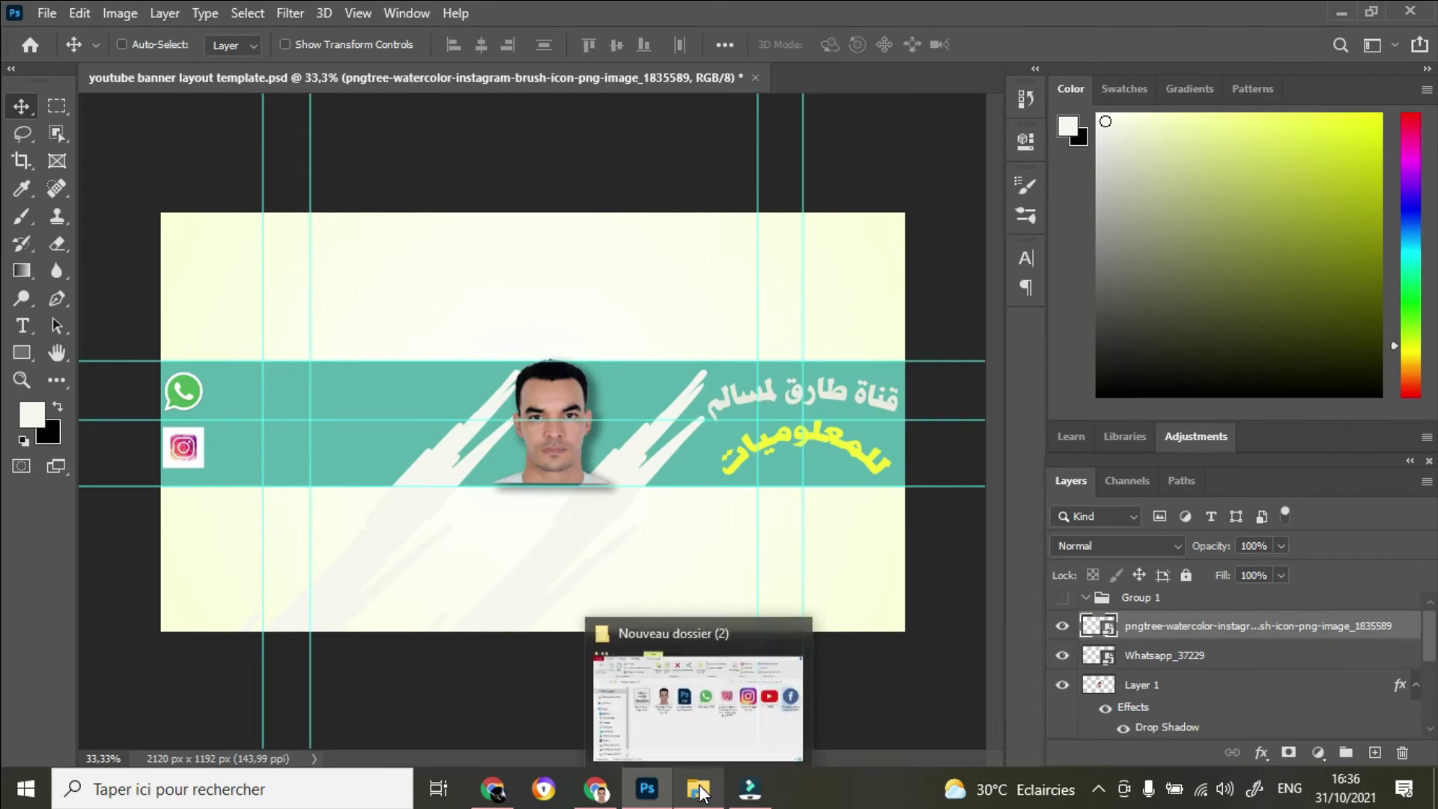
click(711, 712)
drag(1305, 307, 262, 544)
drag(665, 298, 424, 464)
drag(442, 524, 238, 391)
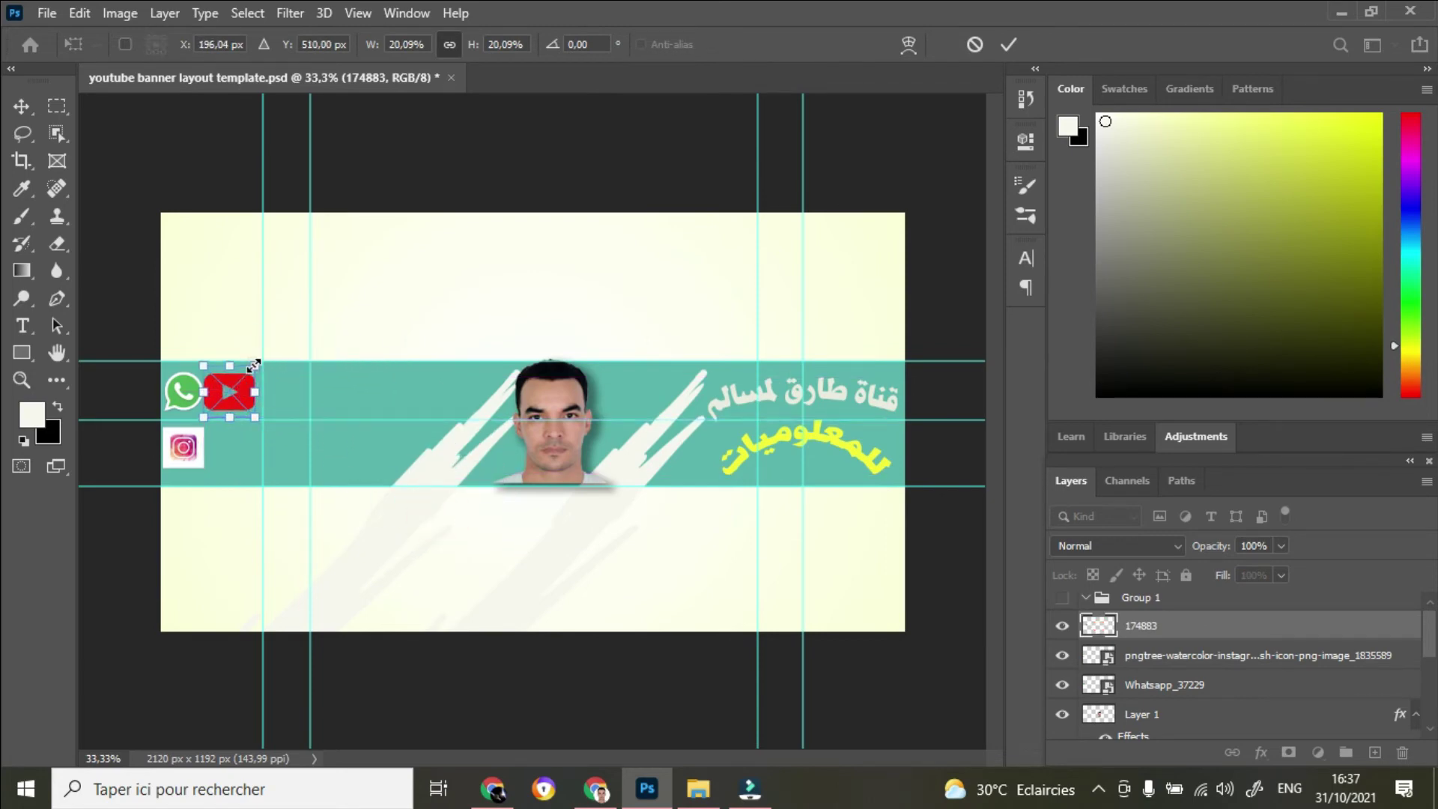
mouse_move(256, 365)
mouse_down()
mouse_move(240, 398)
mouse_move(266, 391)
mouse_up()
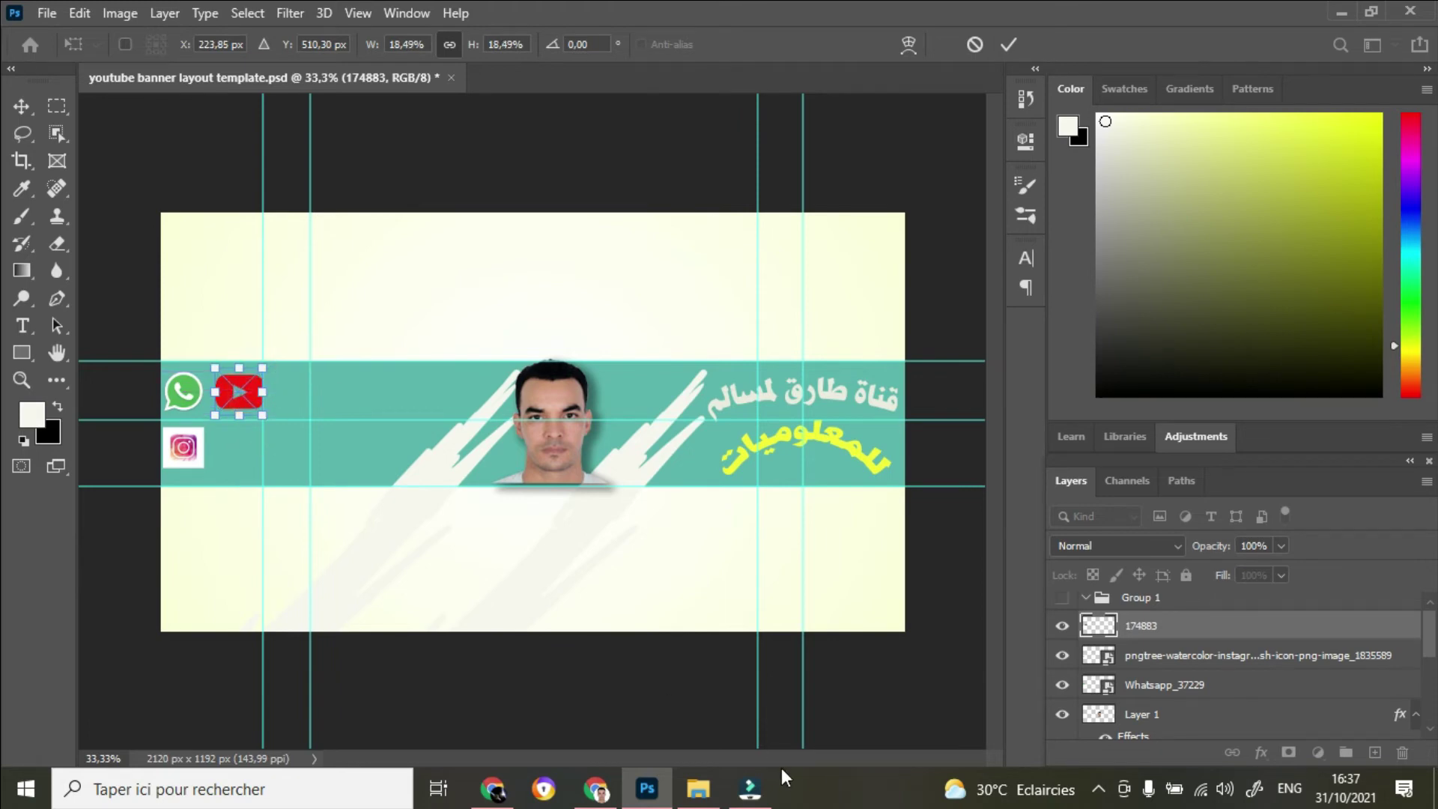
click(1009, 44)
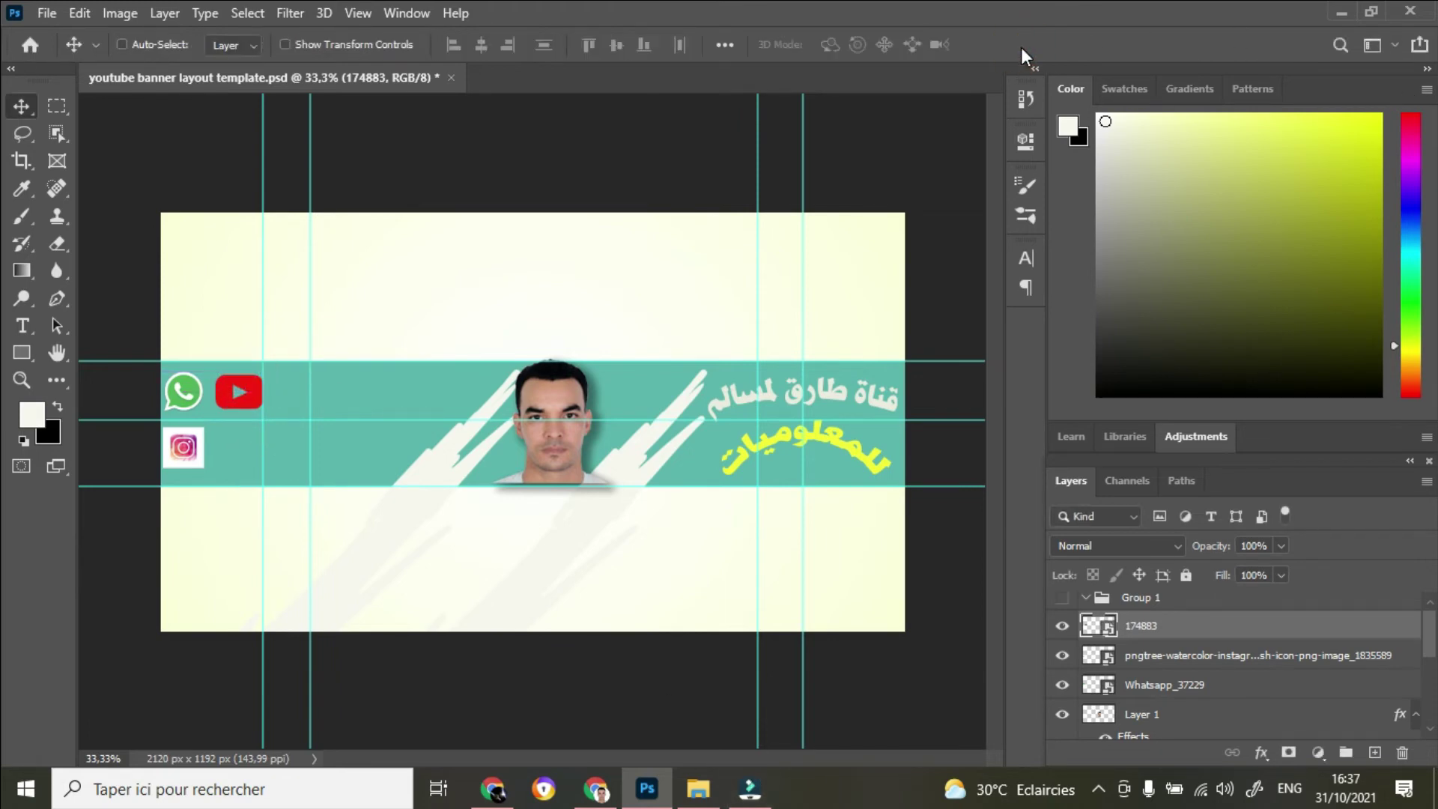
drag(238, 389, 228, 392)
Place the facebook_icon-icons.com_59205 icon from the folder, scaled to about 13%, directly below the YouTube logo
click(698, 788)
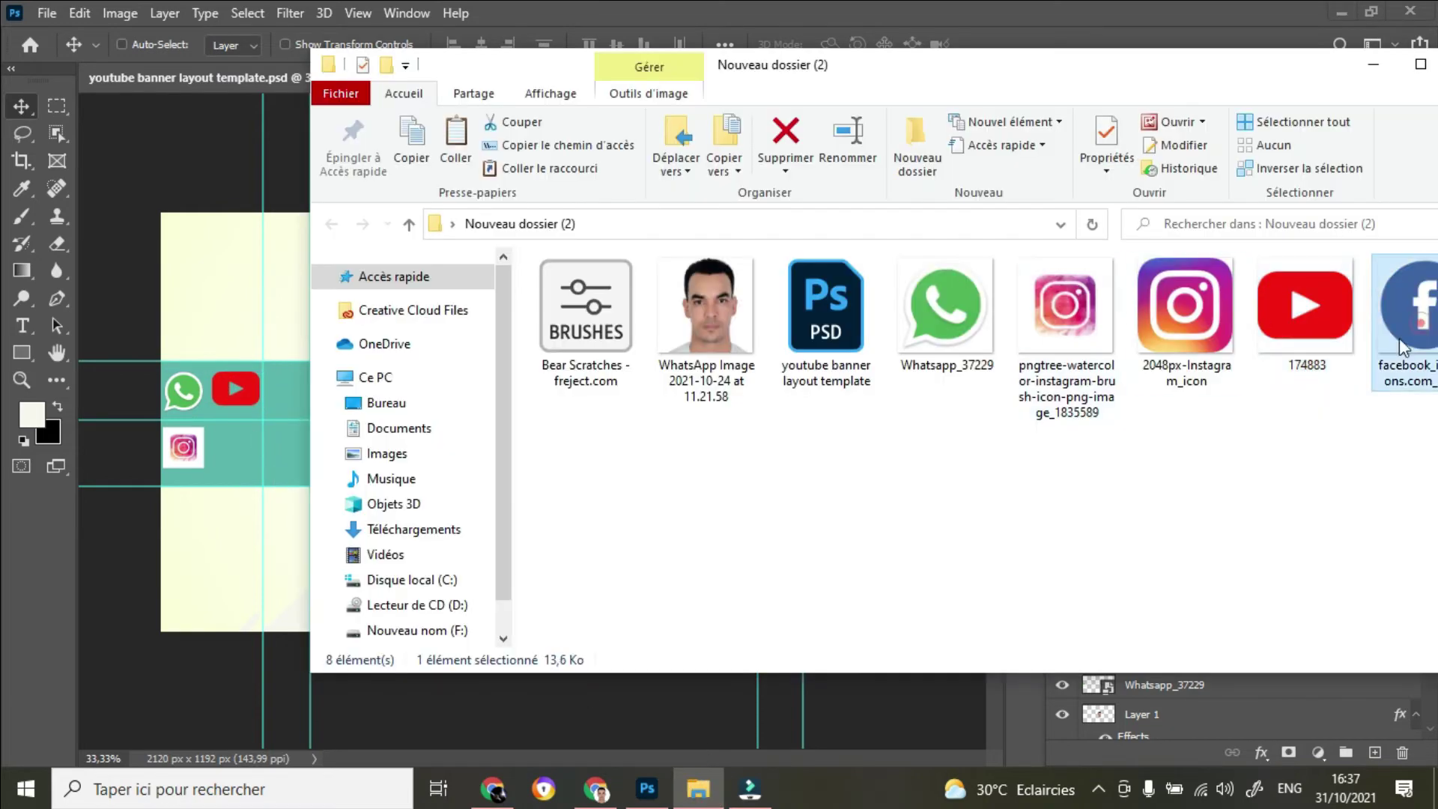
drag(1404, 346, 273, 569)
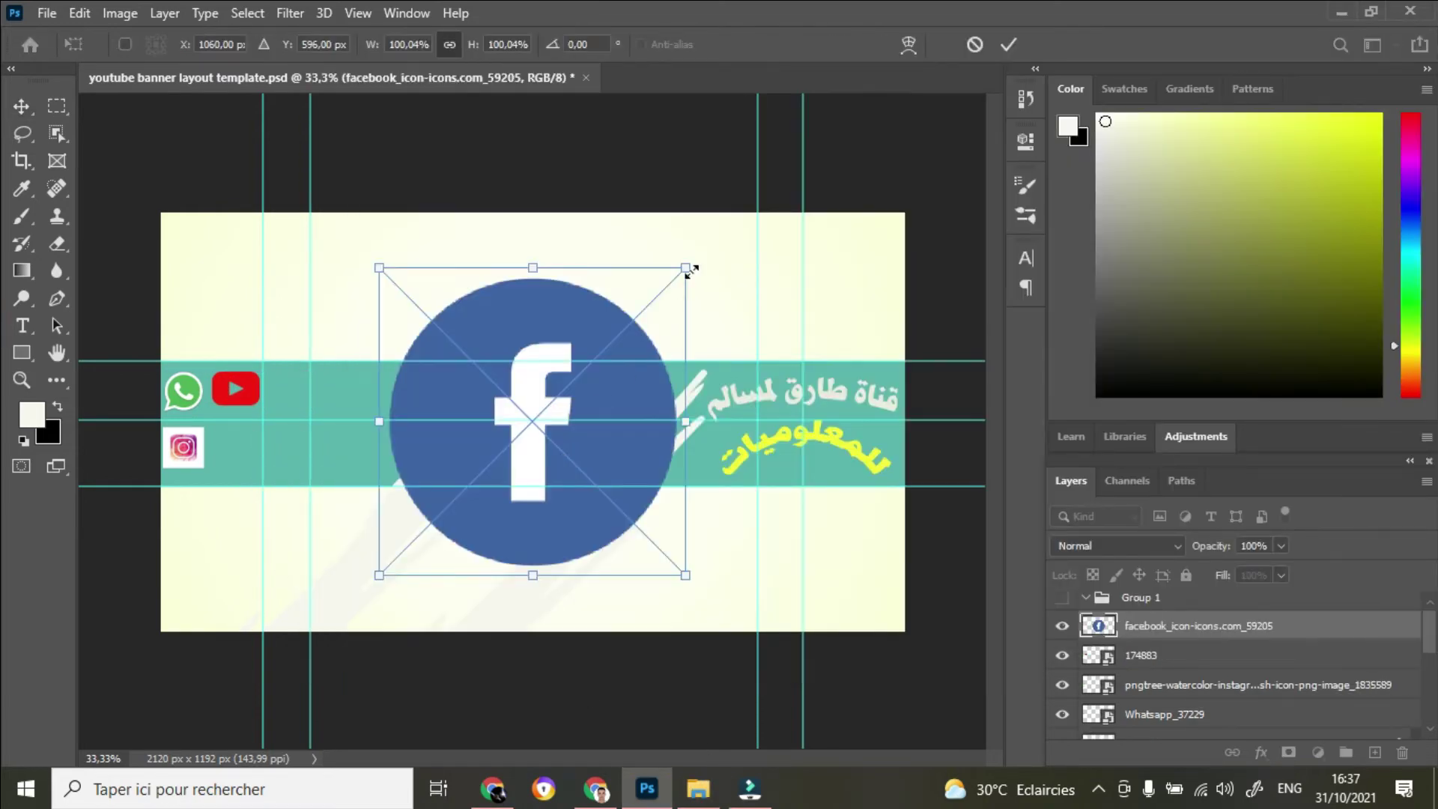
drag(688, 268, 459, 492)
drag(417, 536, 237, 468)
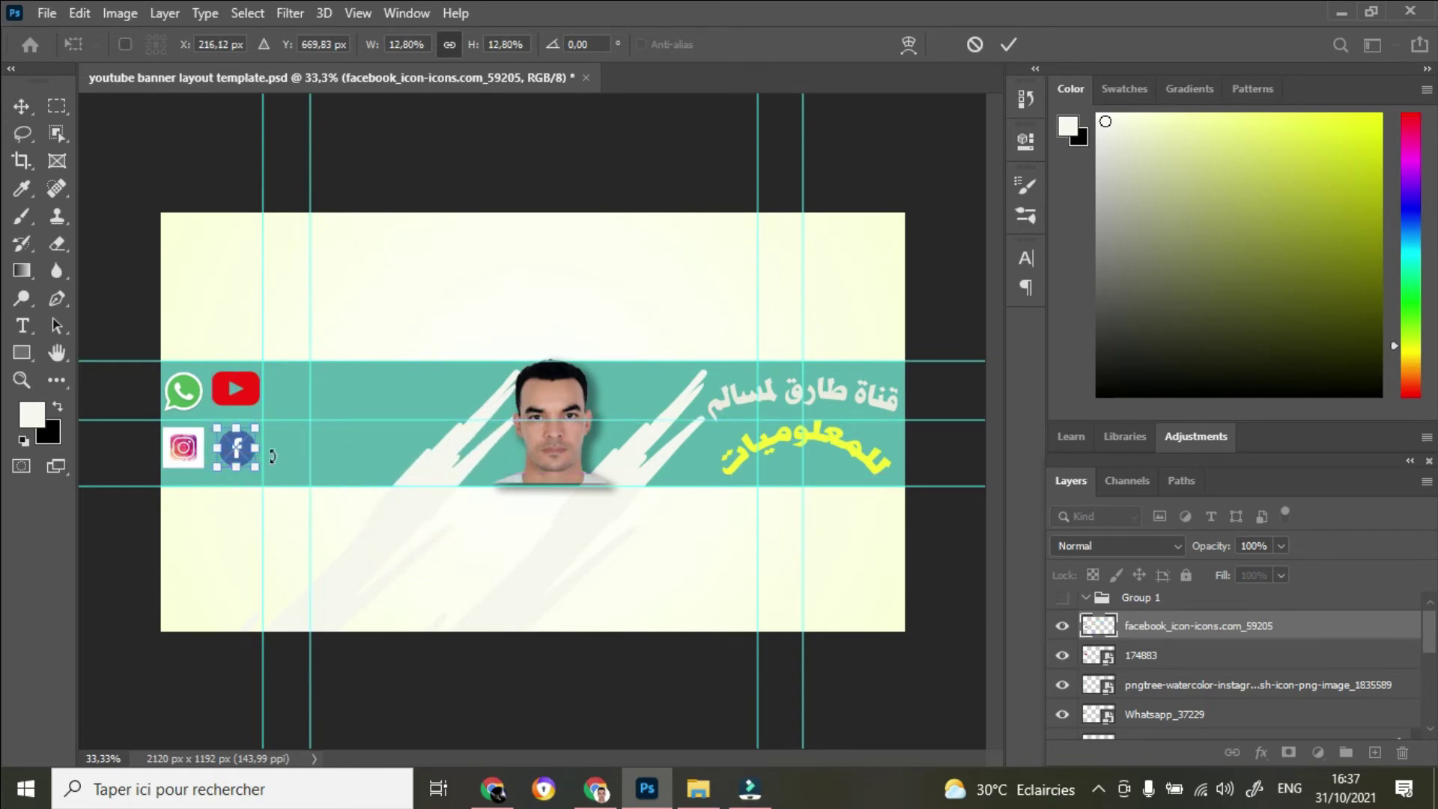
click(1008, 44)
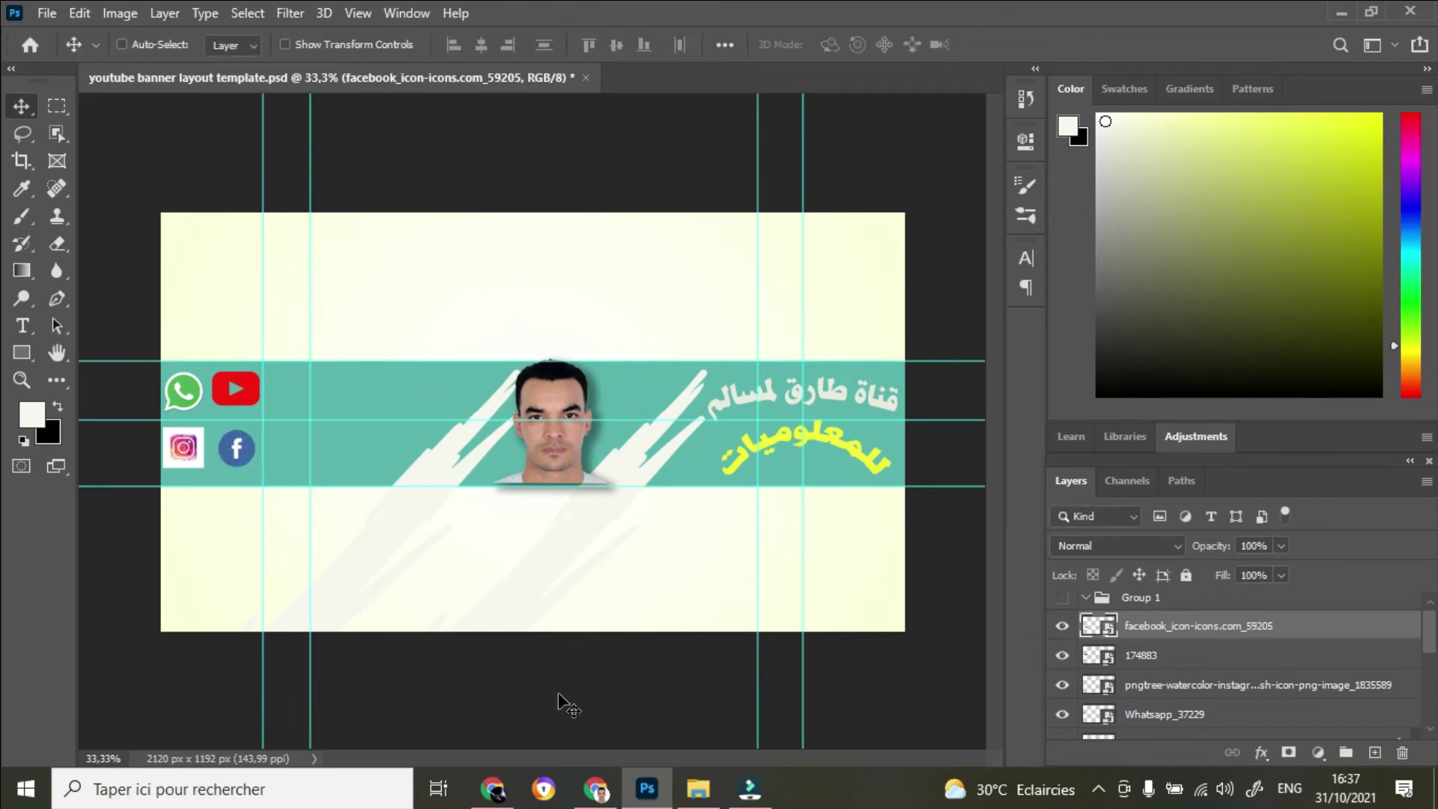
Place the yellow pyramid image 5 from the folder, shrink and rotate it, and position it in the band beside the social media icons
click(698, 789)
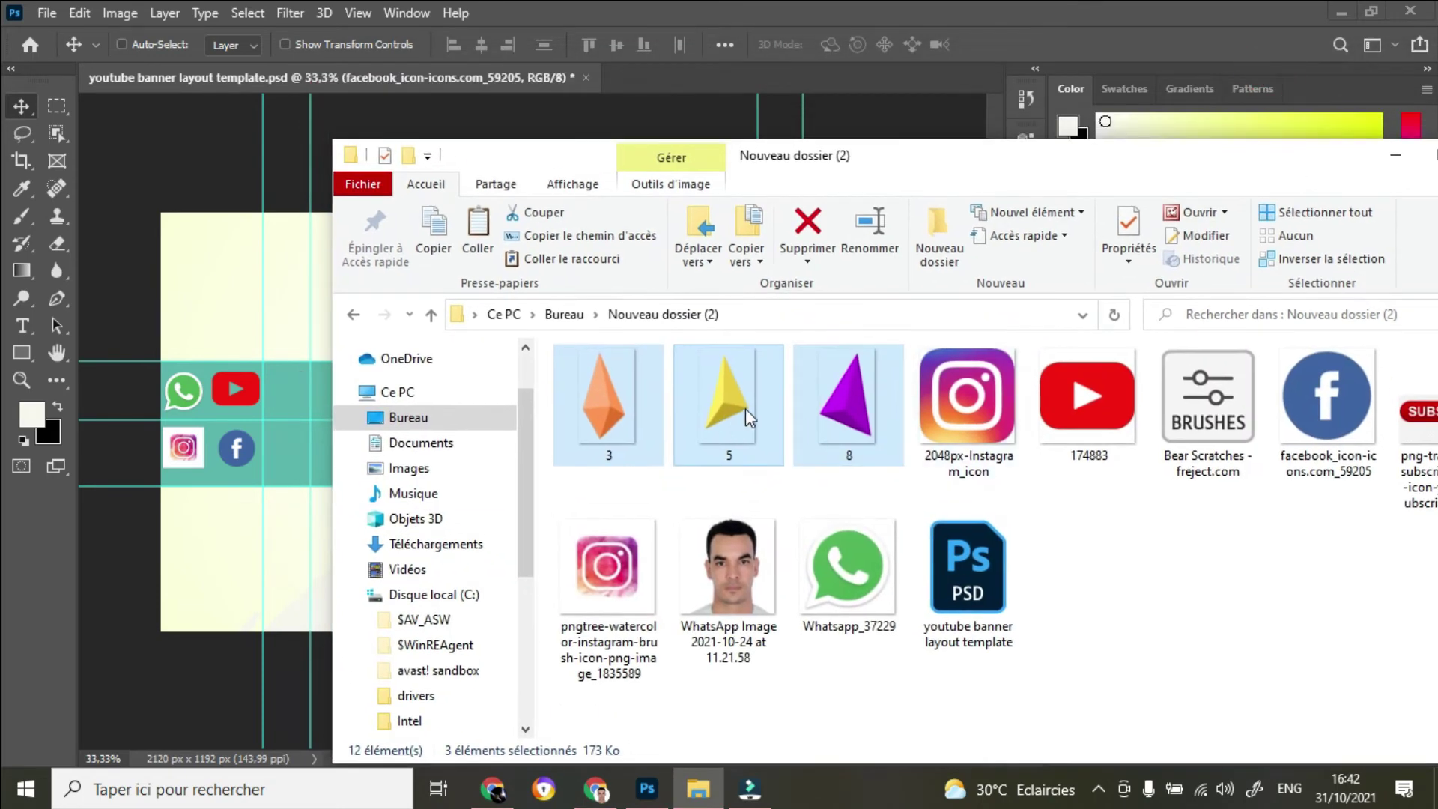
drag(749, 409, 292, 461)
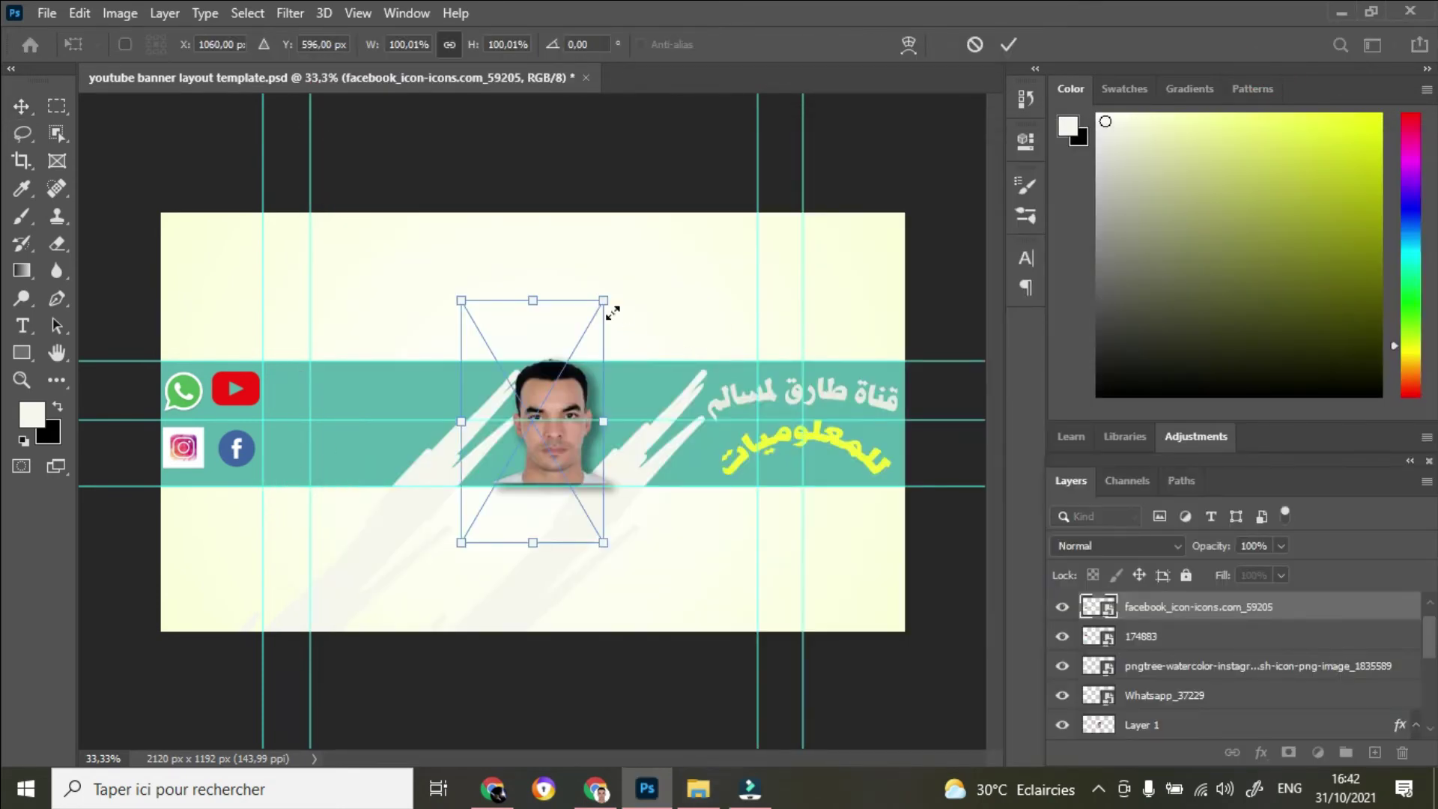
drag(604, 300, 583, 336)
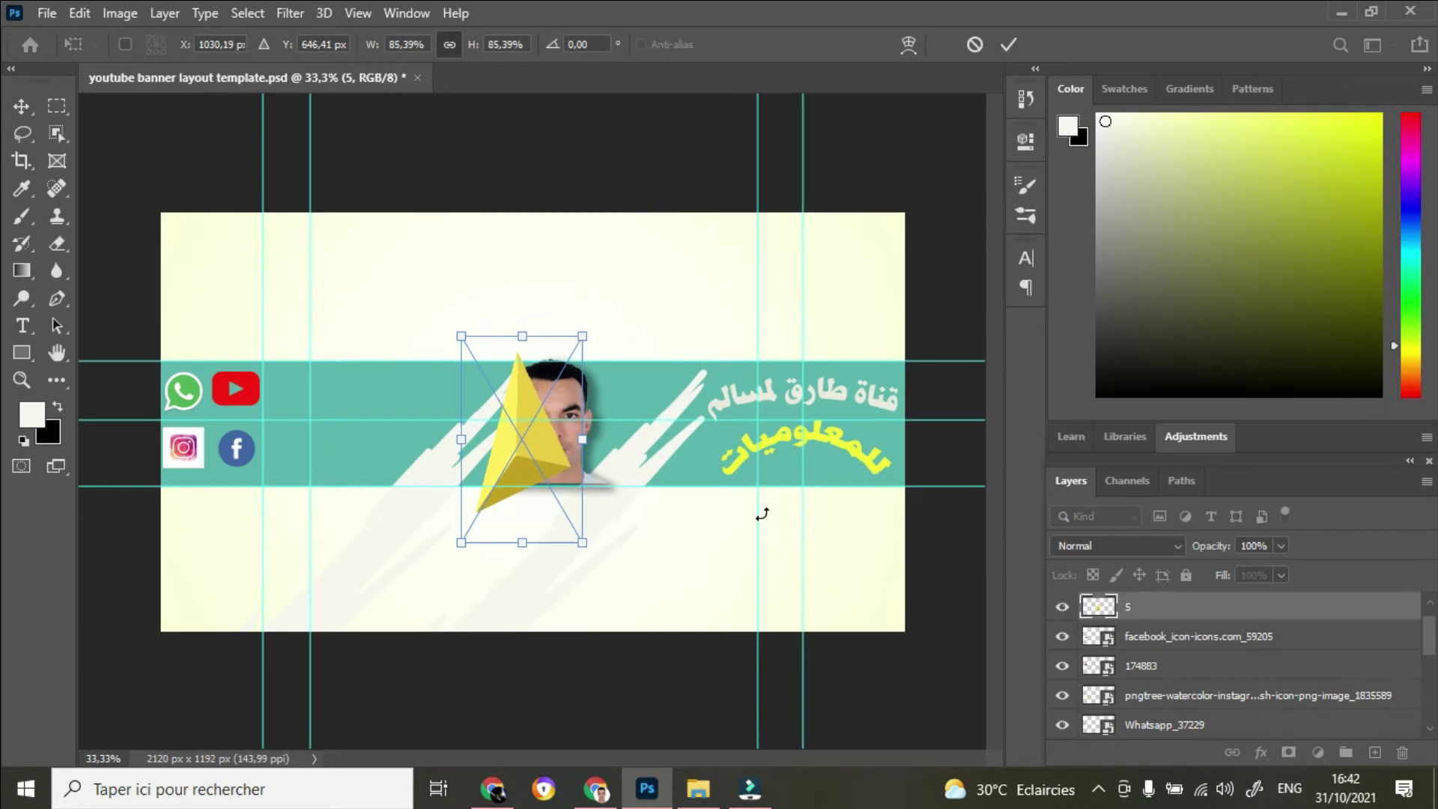
drag(556, 455, 354, 443)
drag(322, 326, 377, 367)
drag(334, 420, 342, 399)
Reorder layer 5 to sit between the Instagram and WhatsApp layers and shift the yellow pyramid slightly toward the portrait
drag(1191, 608, 1189, 676)
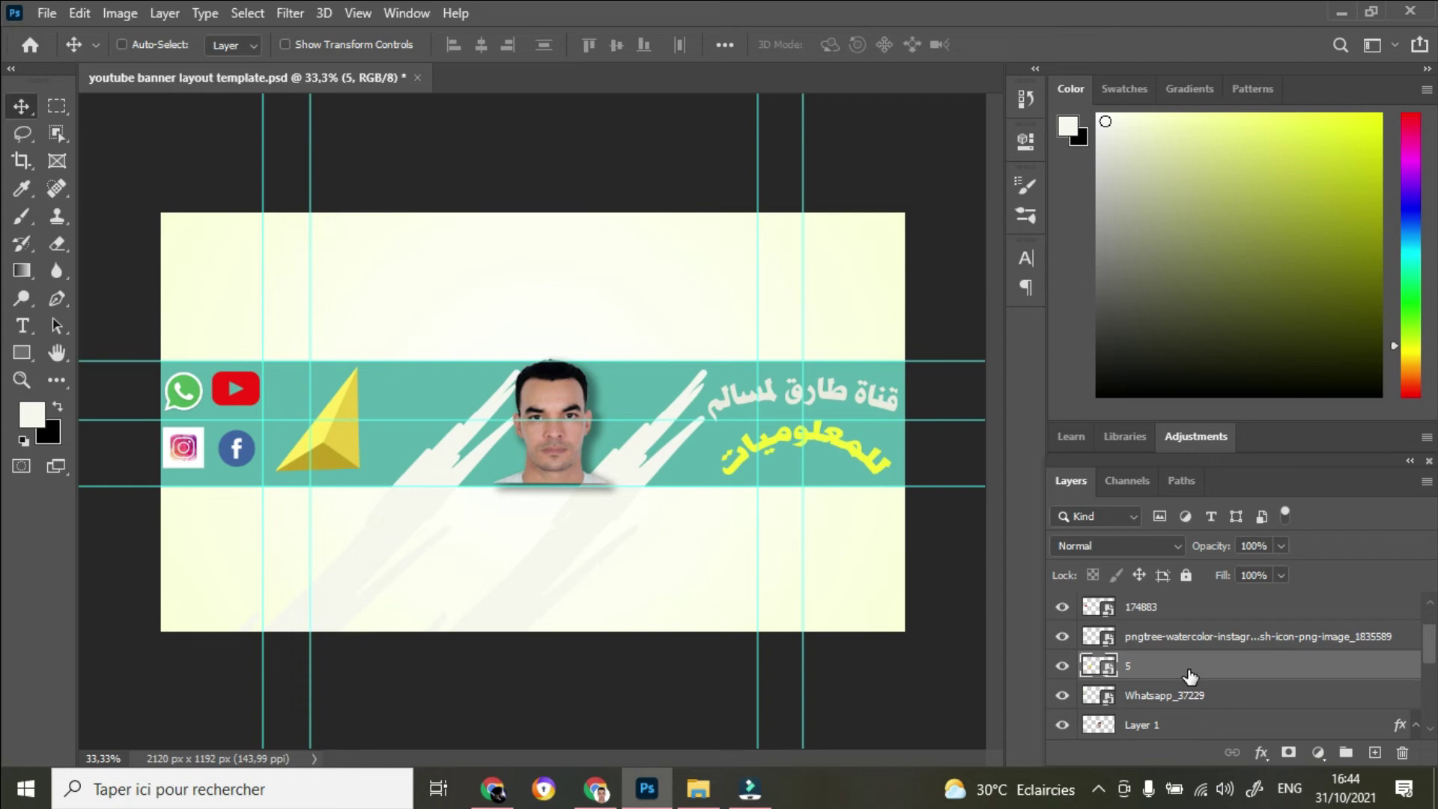
mouse_move(341, 461)
mouse_down()
mouse_move(277, 451)
mouse_move(285, 466)
mouse_move(350, 459)
mouse_up()
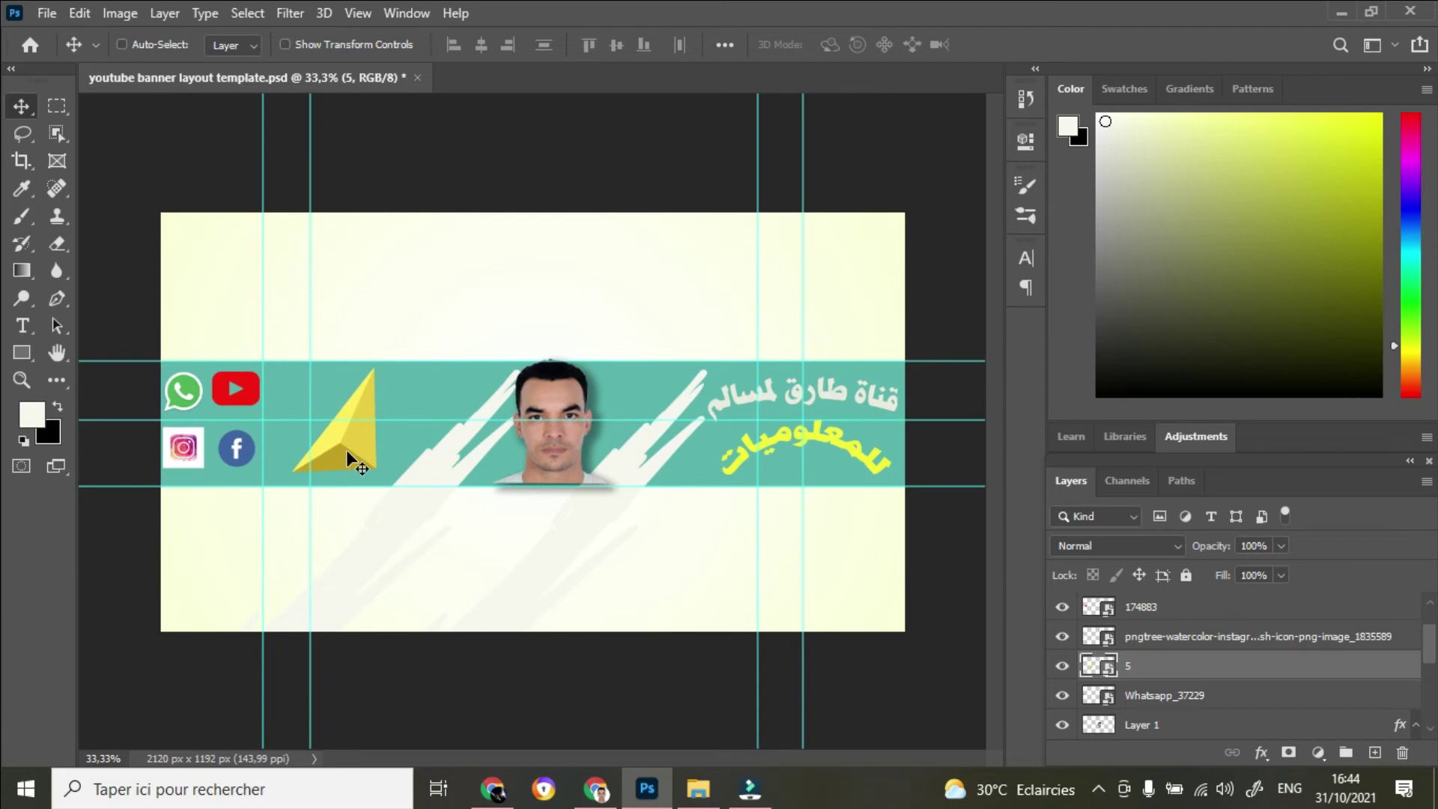
Apply a Gaussian Blur to the yellow pyramid on layer 5
click(295, 12)
mouse_move(347, 279)
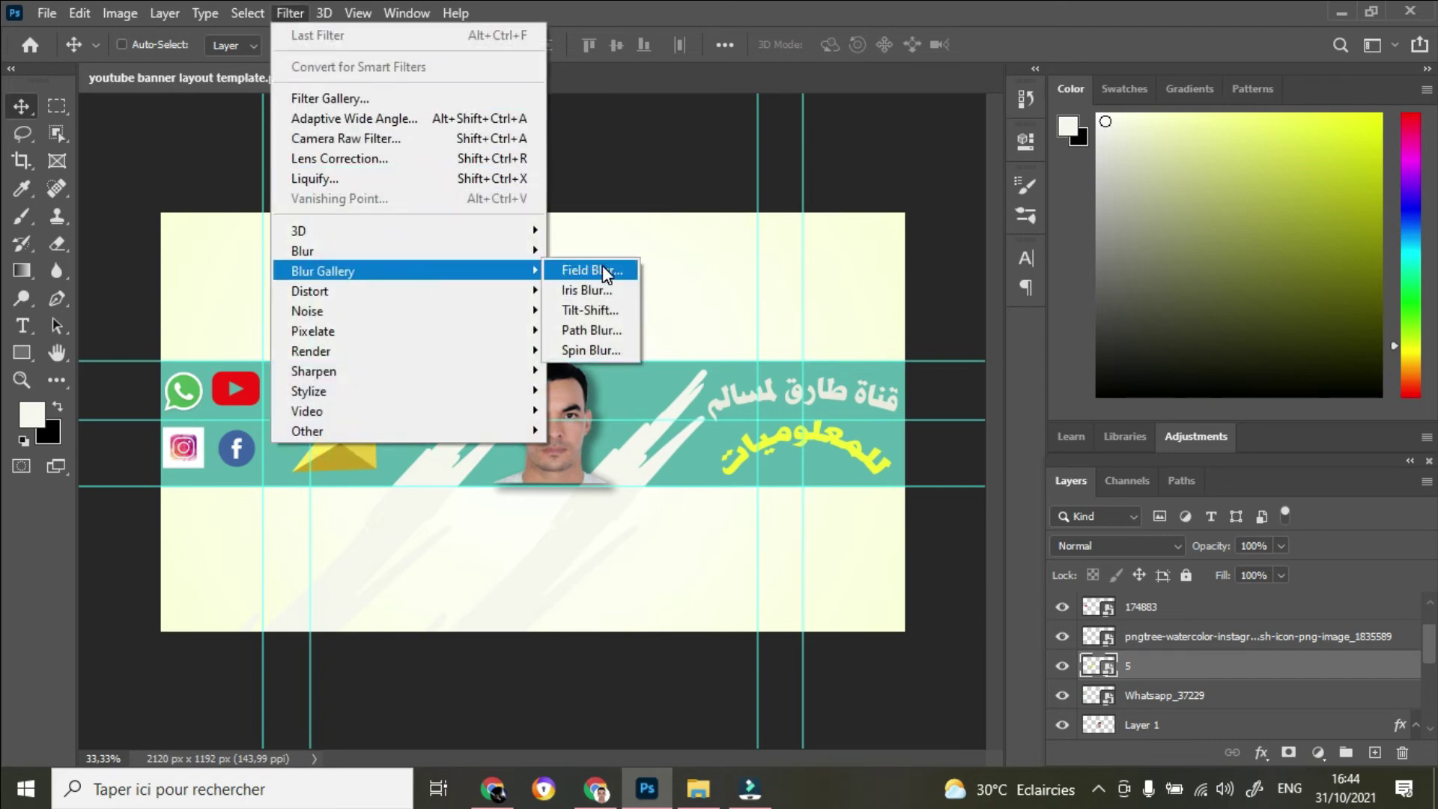
mouse_move(485, 251)
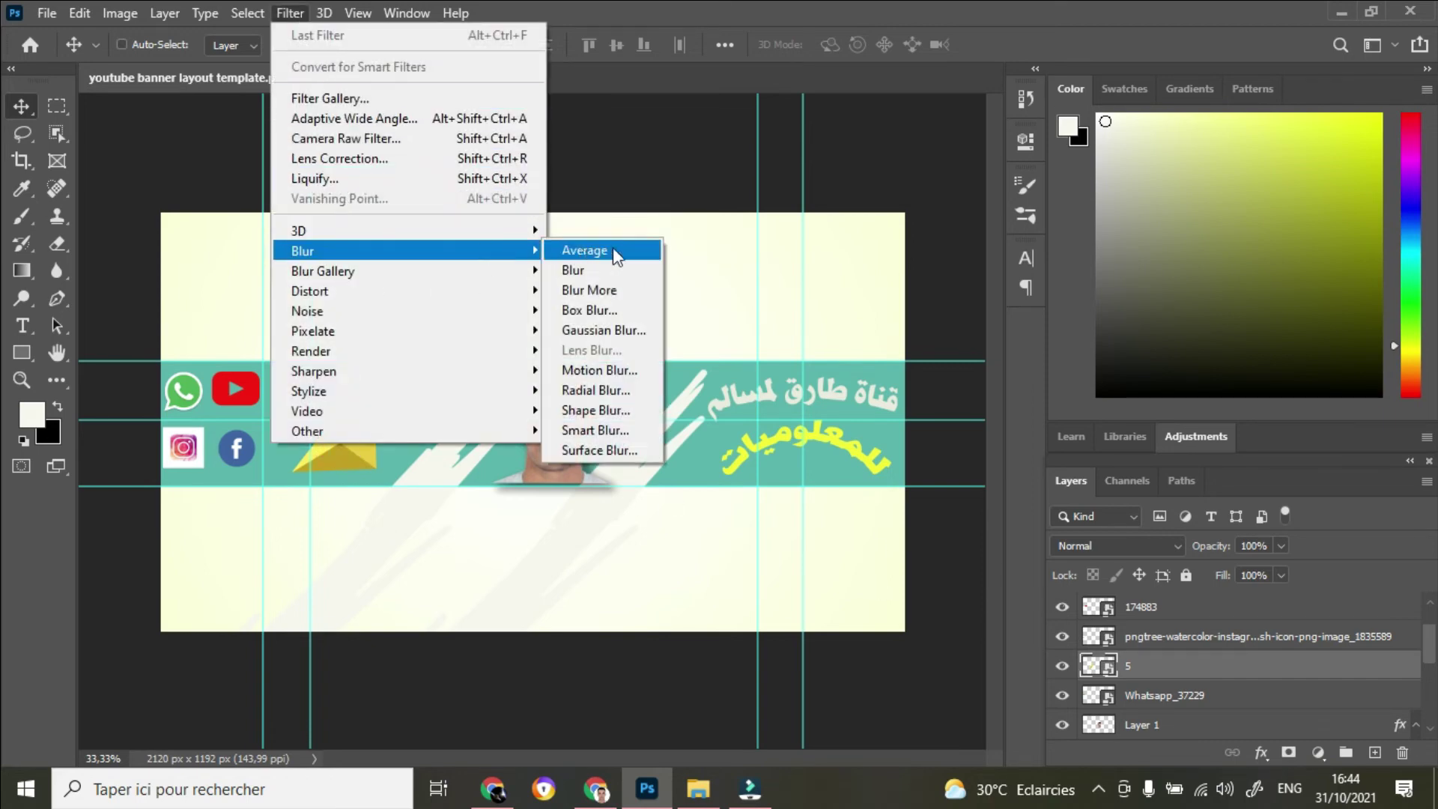
click(605, 331)
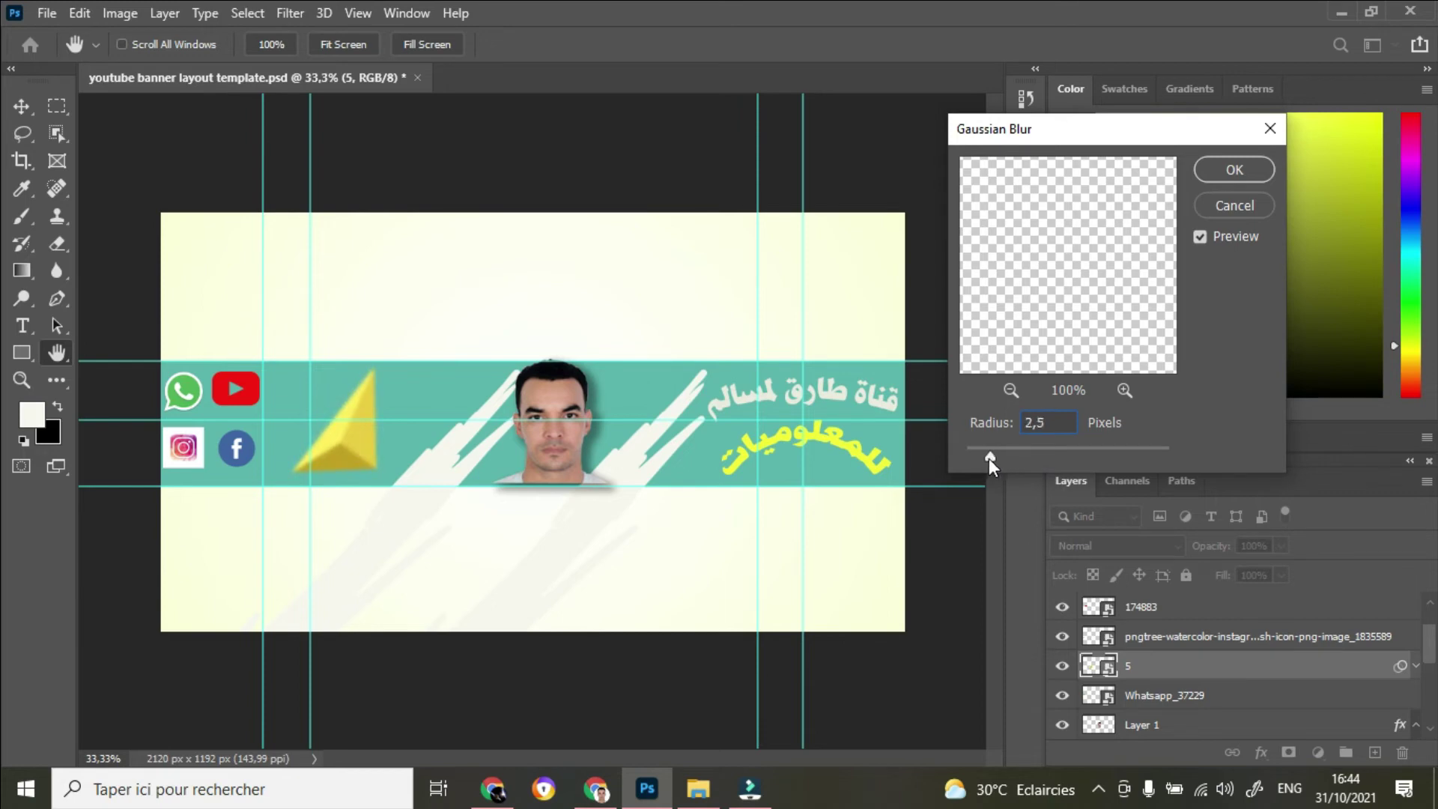
drag(982, 457, 1023, 463)
click(1229, 180)
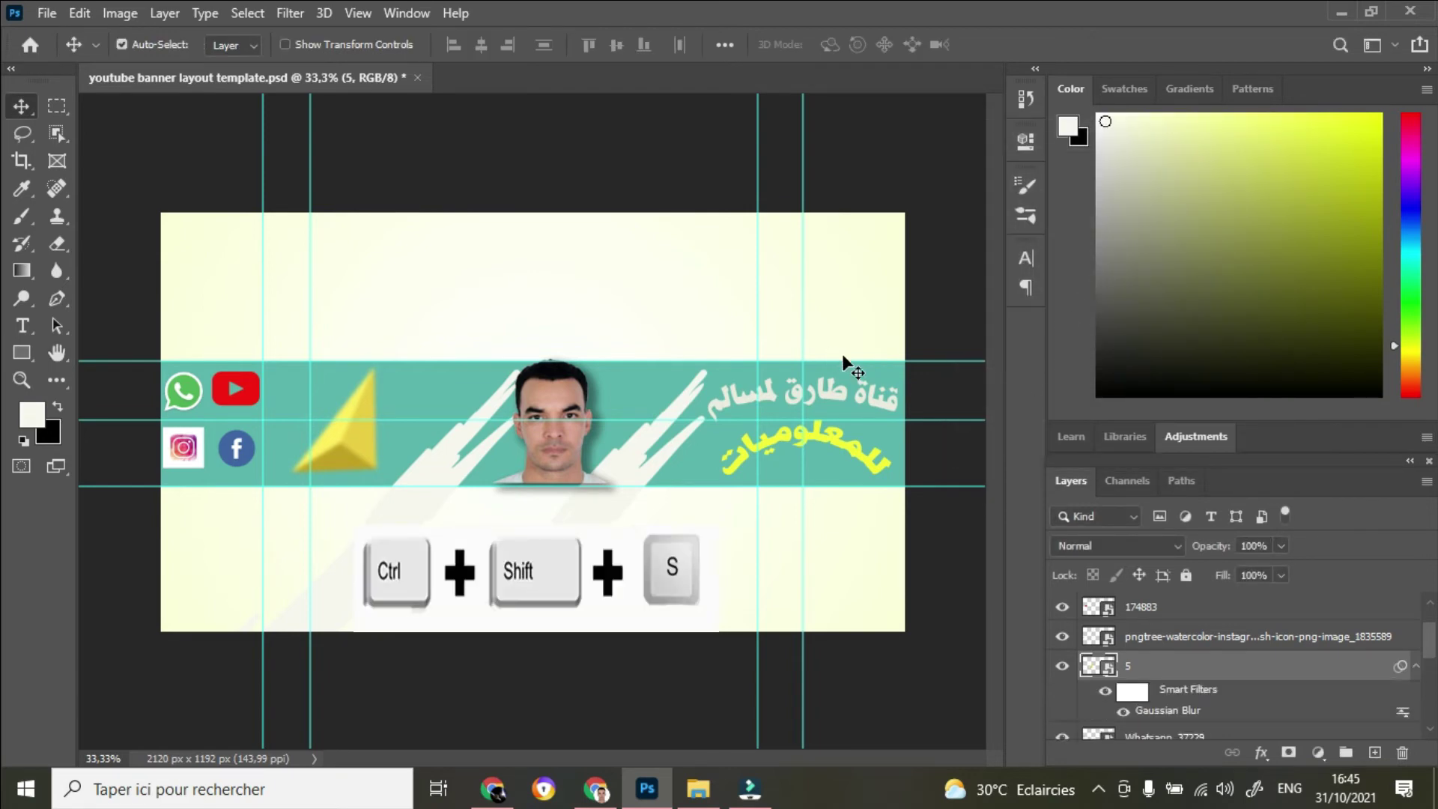
Start saving a copy of the document on the computer and shorten its file name to "youtube banner"
key(ctrl+shift+s)
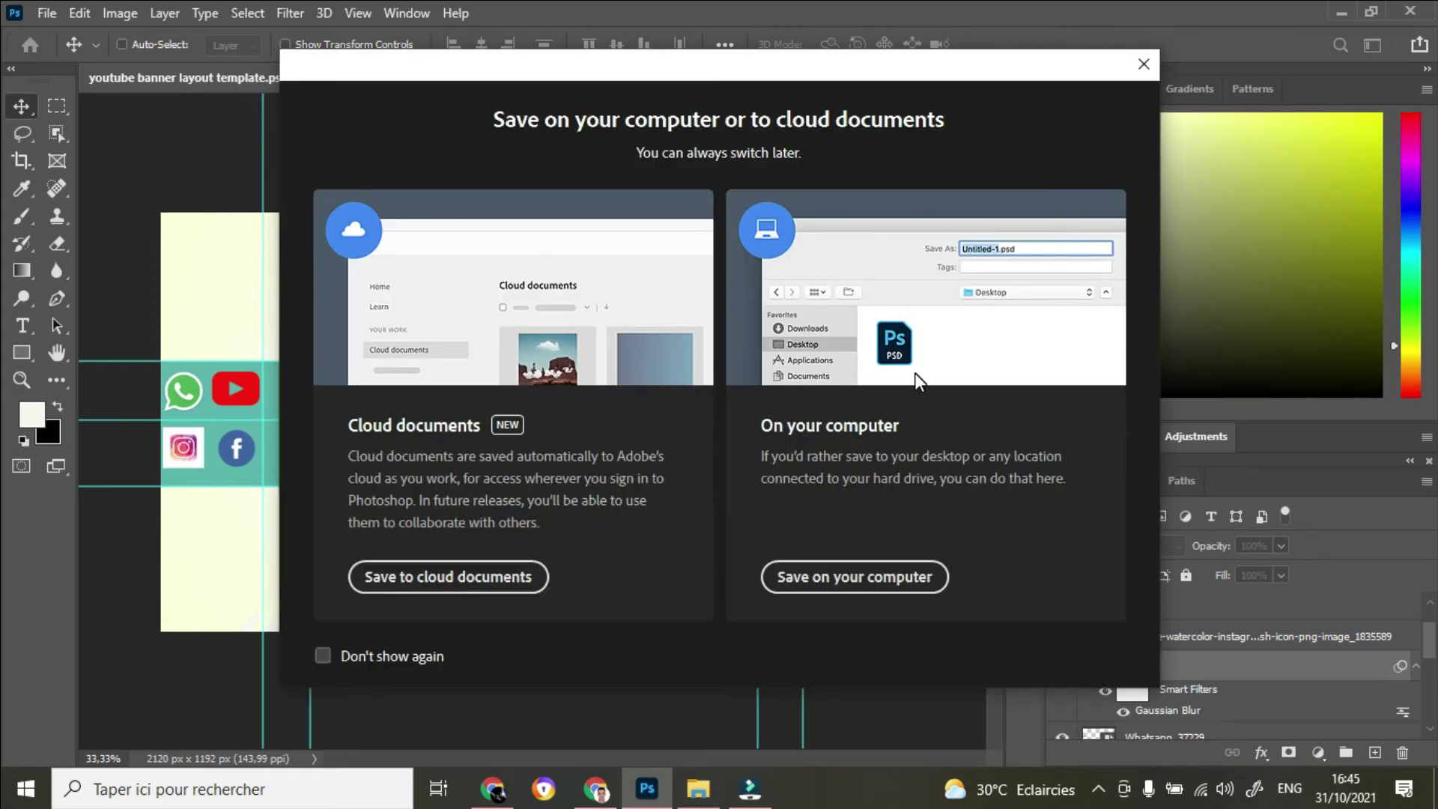
click(820, 577)
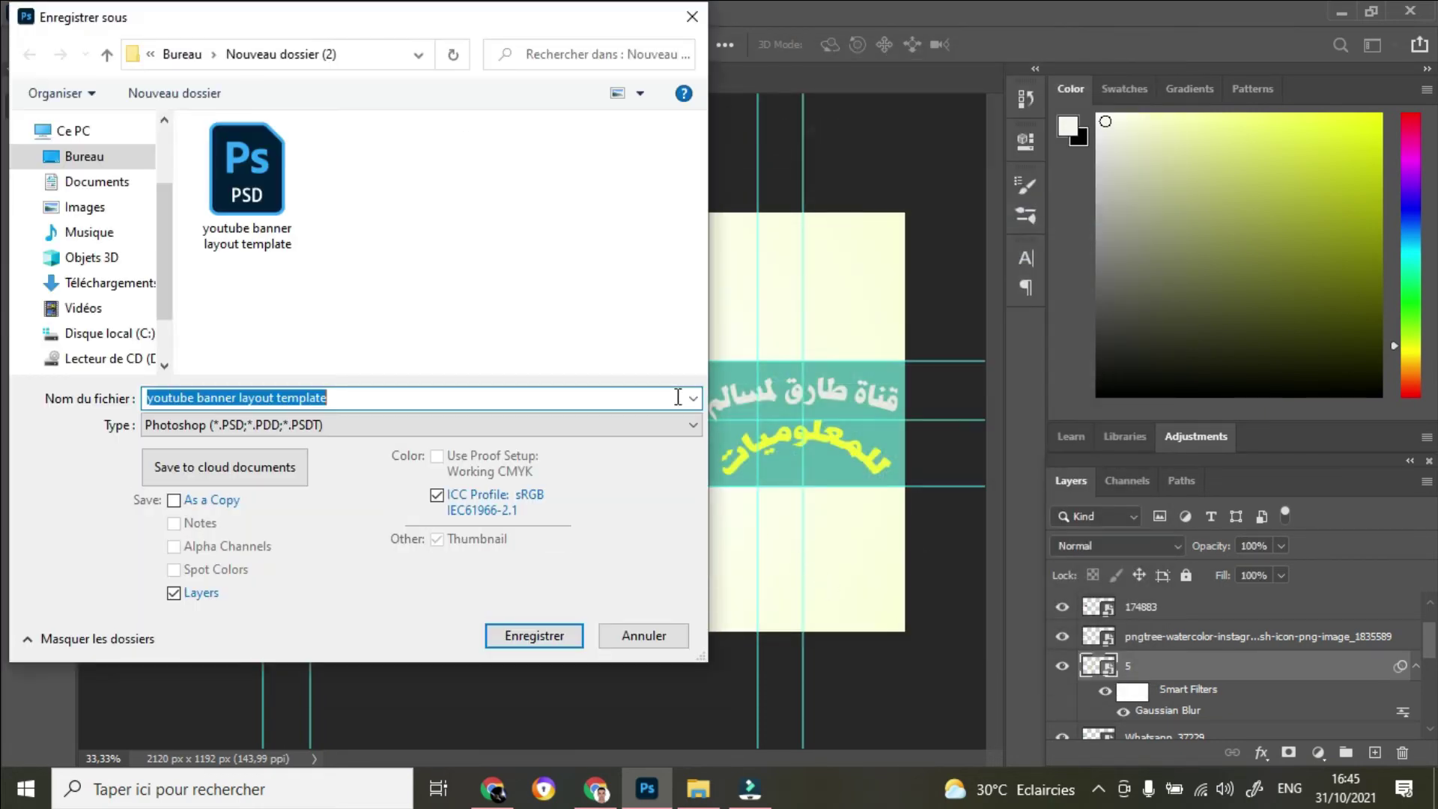
click(353, 397)
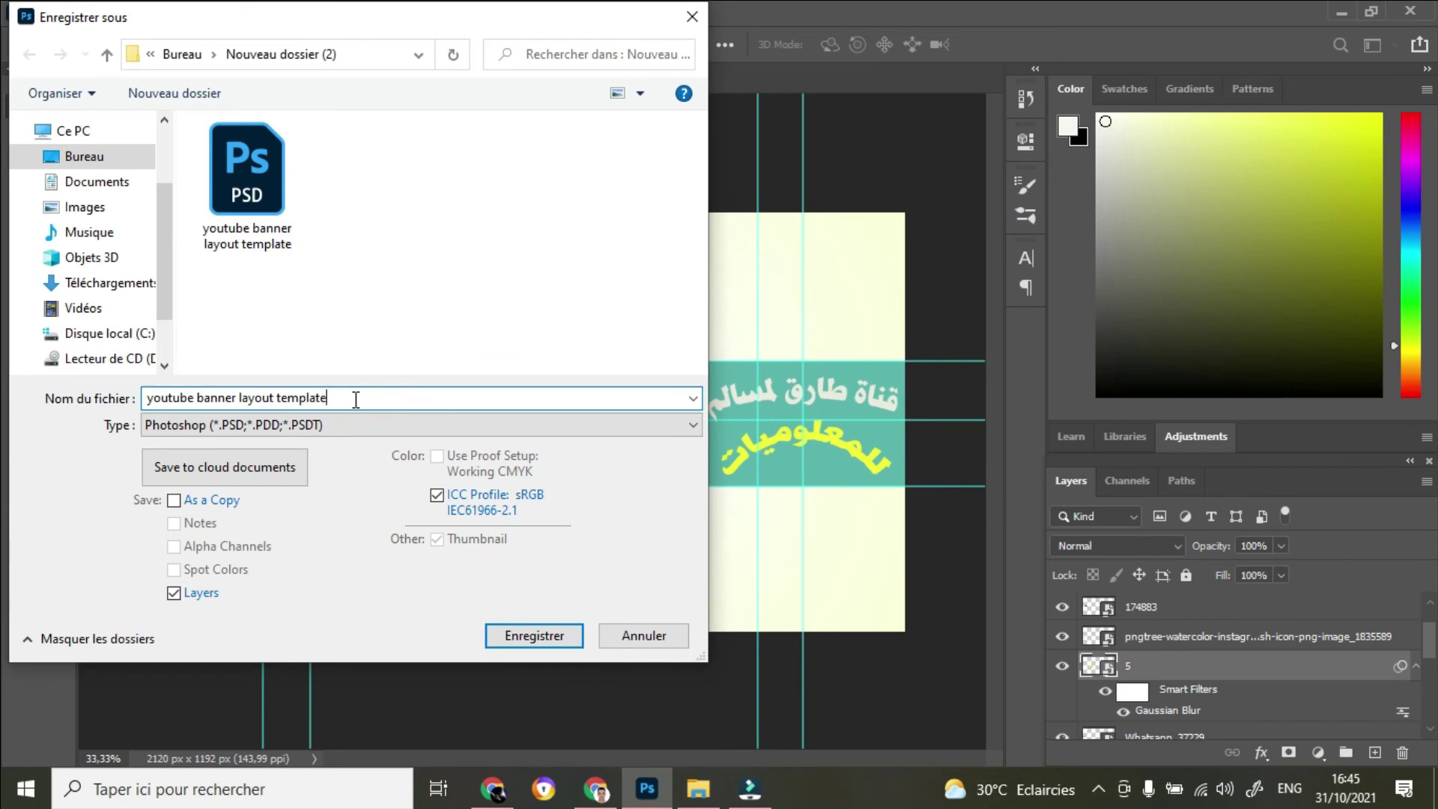
key(BackSpace)
key(BackSpace)
key(BackSpace)
key(BackSpace)
key(BackSpace)
key(BackSpace)
key(BackSpace)
key(BackSpace)
key(BackSpace)
key(BackSpace)
key(BackSpace)
key(BackSpace)
key(BackSpace)
key(BackSpace)
key(BackSpace)
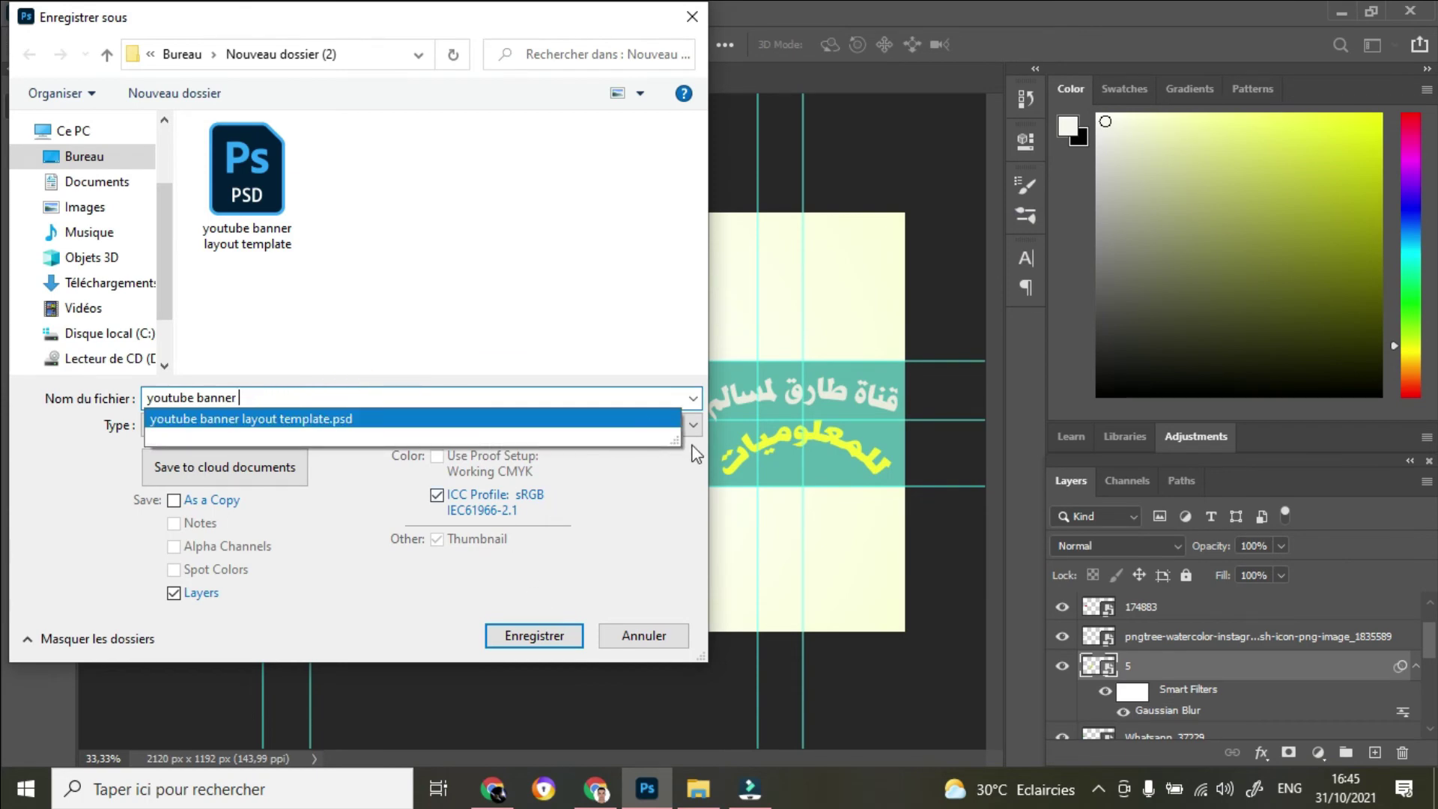
Save the banner as a JPEG in the Bureau folder with Maximum quality 12 and Baseline ("Standard") format
click(680, 426)
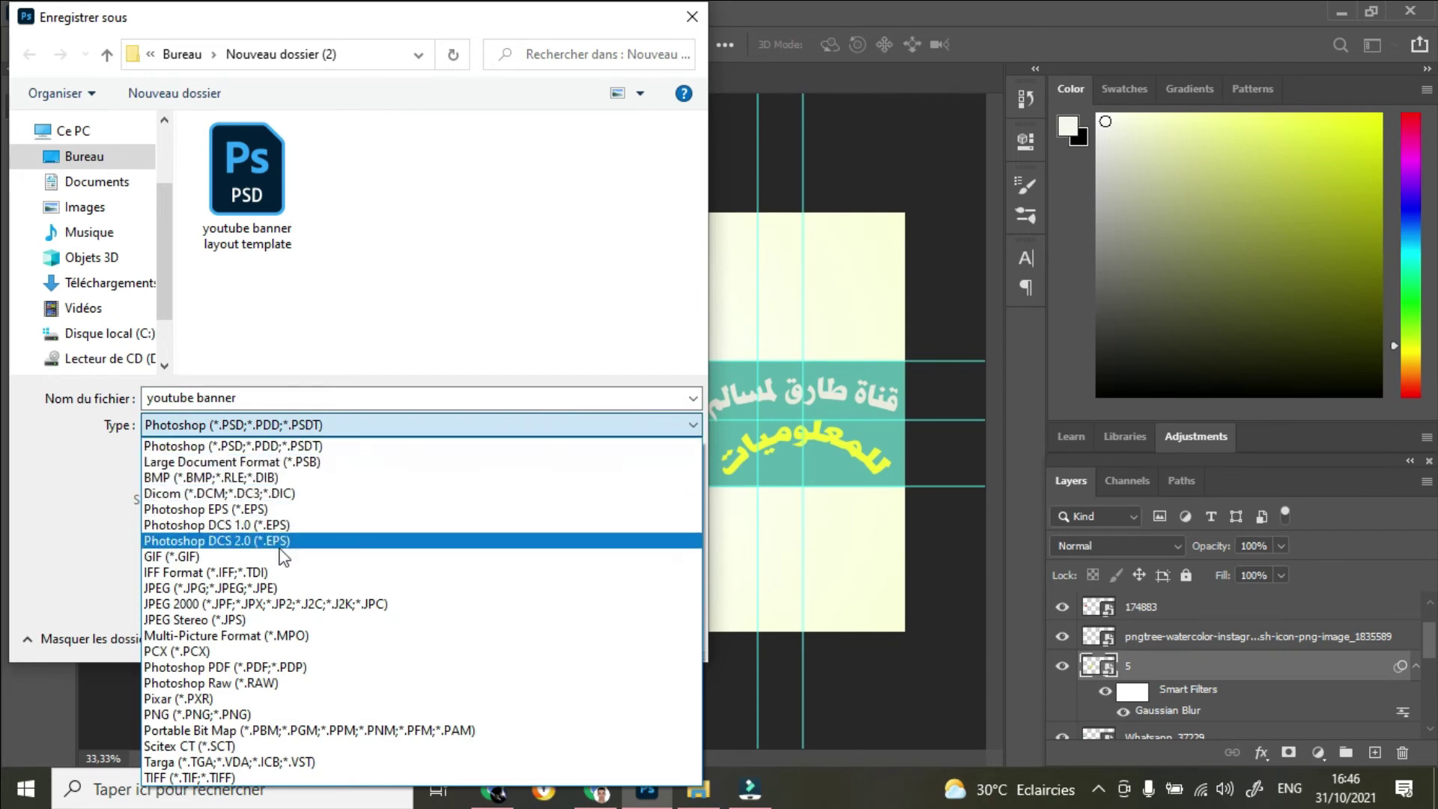
click(217, 588)
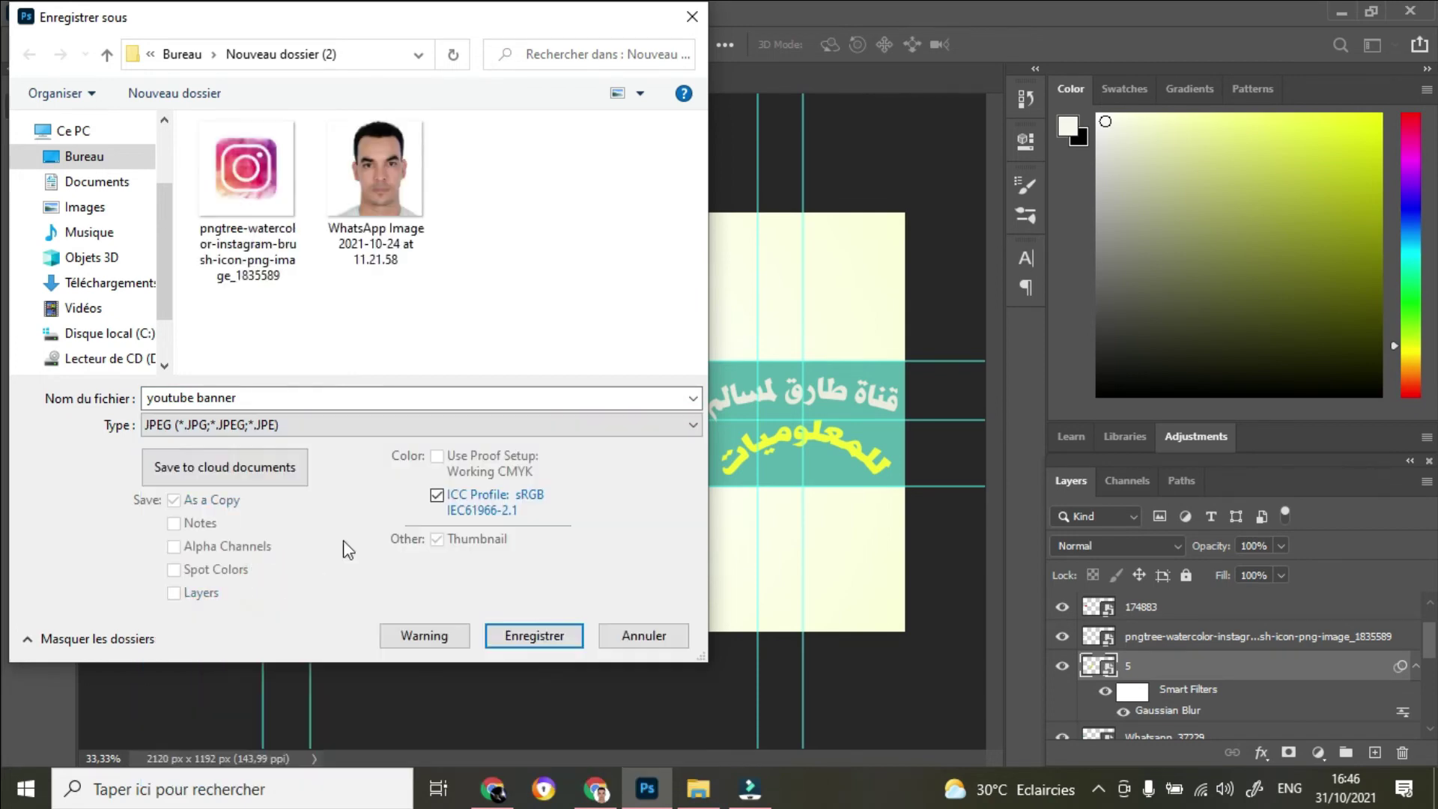
click(84, 156)
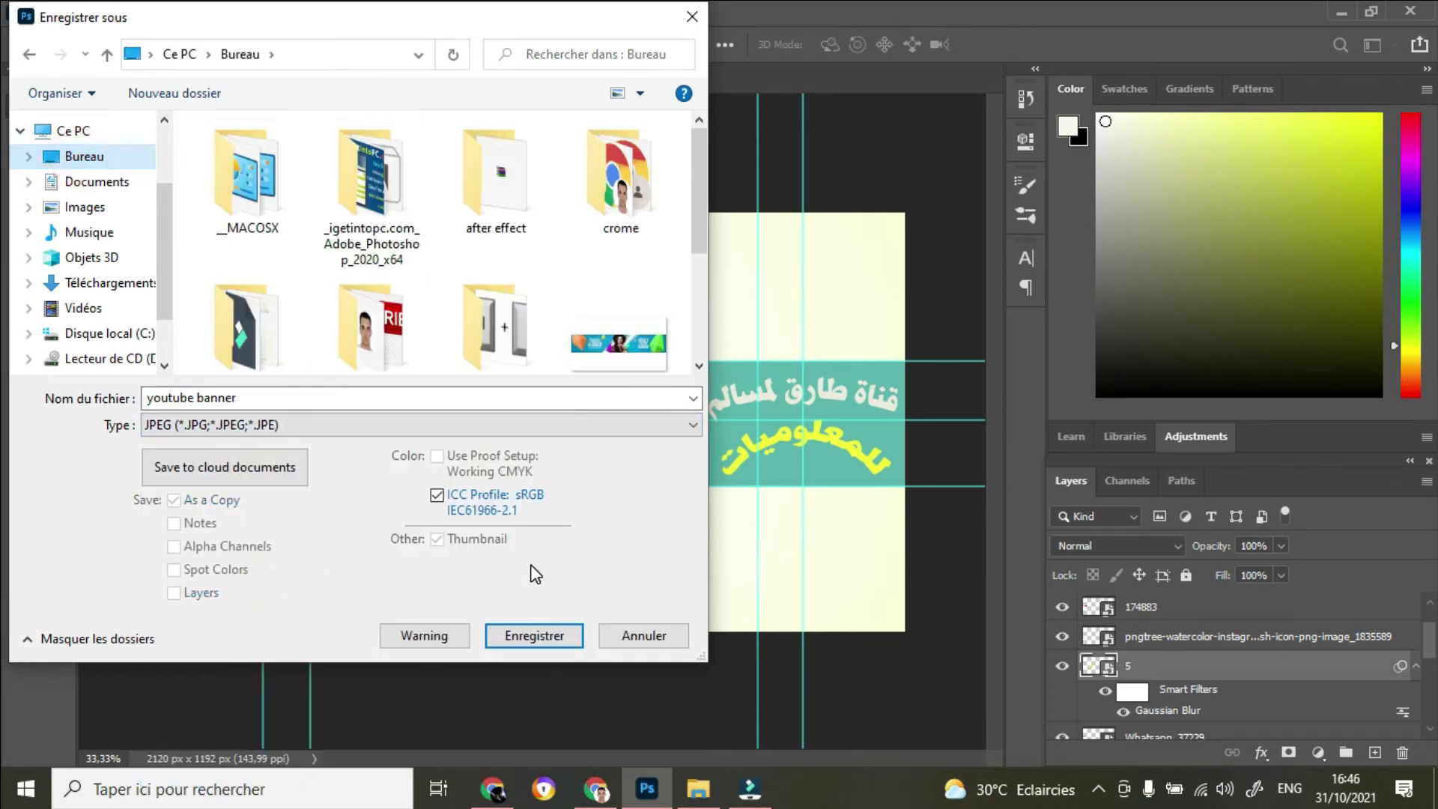
click(533, 635)
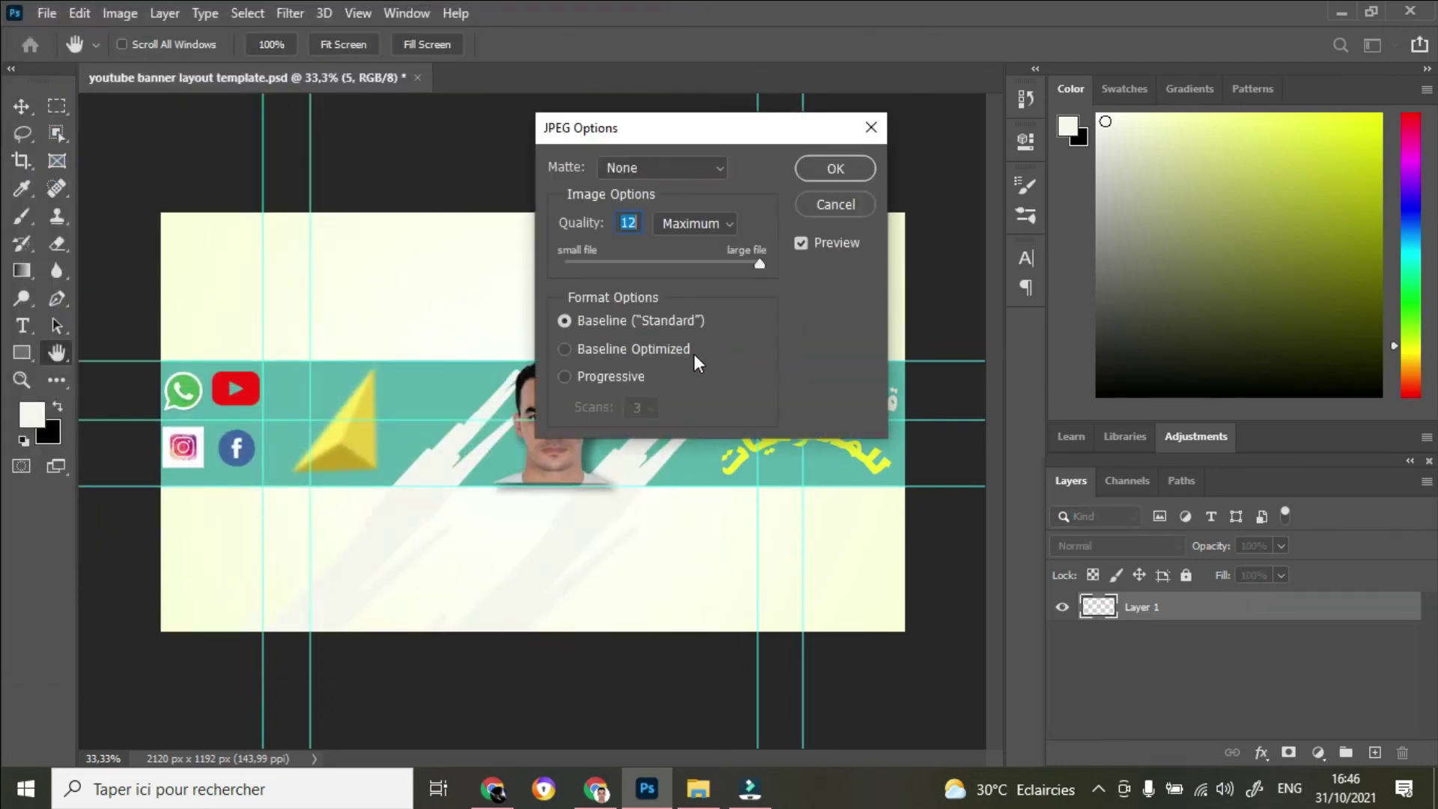
click(836, 166)
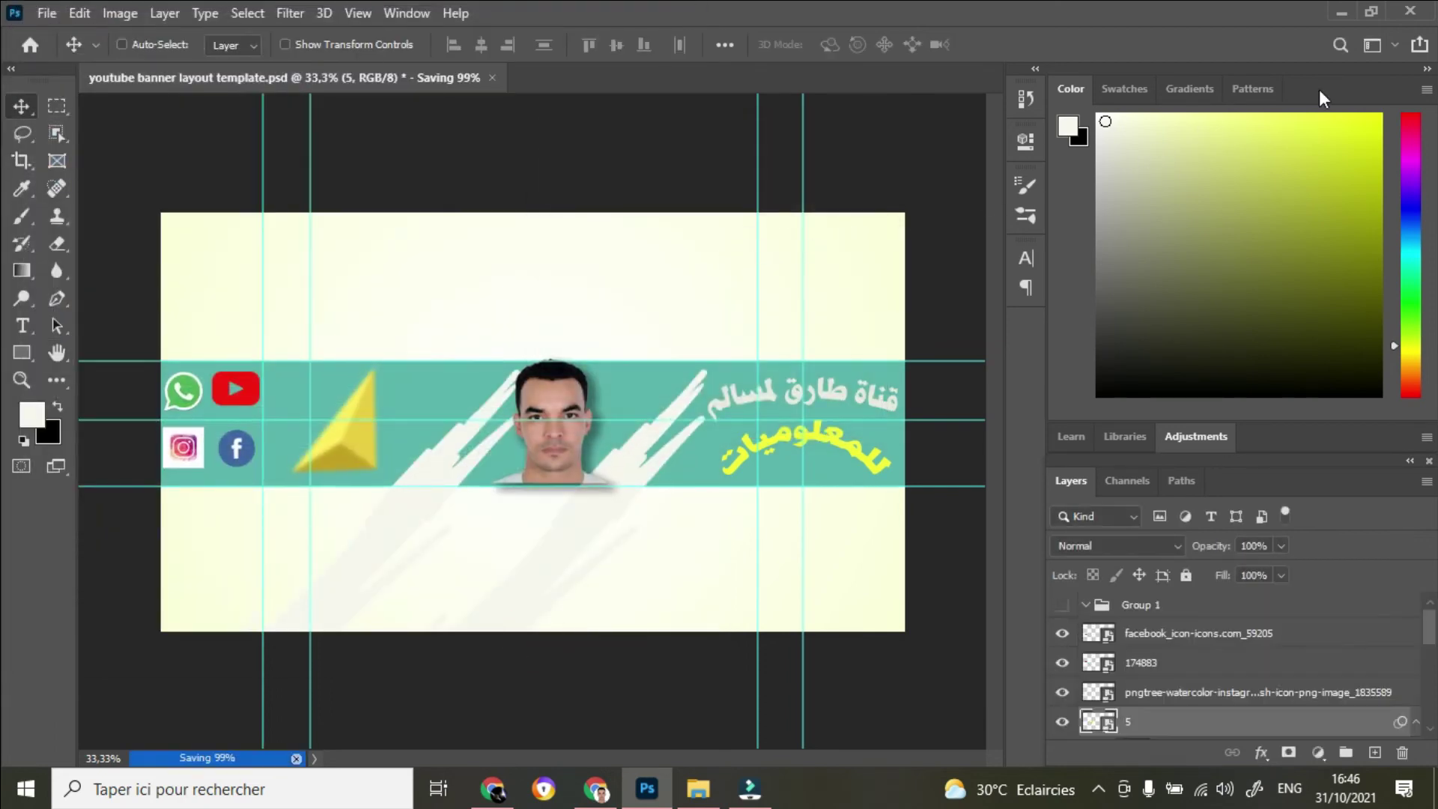
Minimize the open windows and open the exported youtube banner image from the desktop
click(1342, 12)
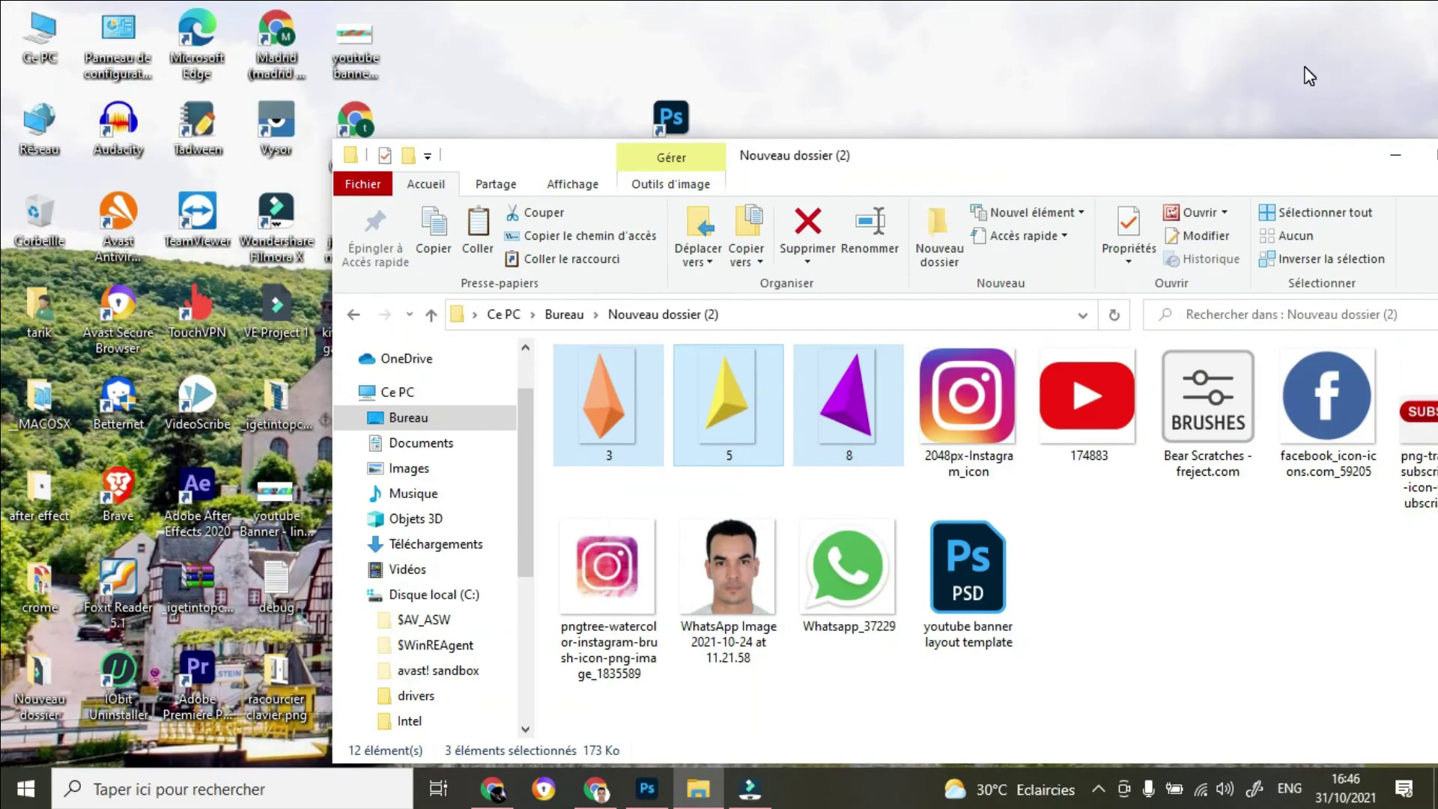
click(1395, 155)
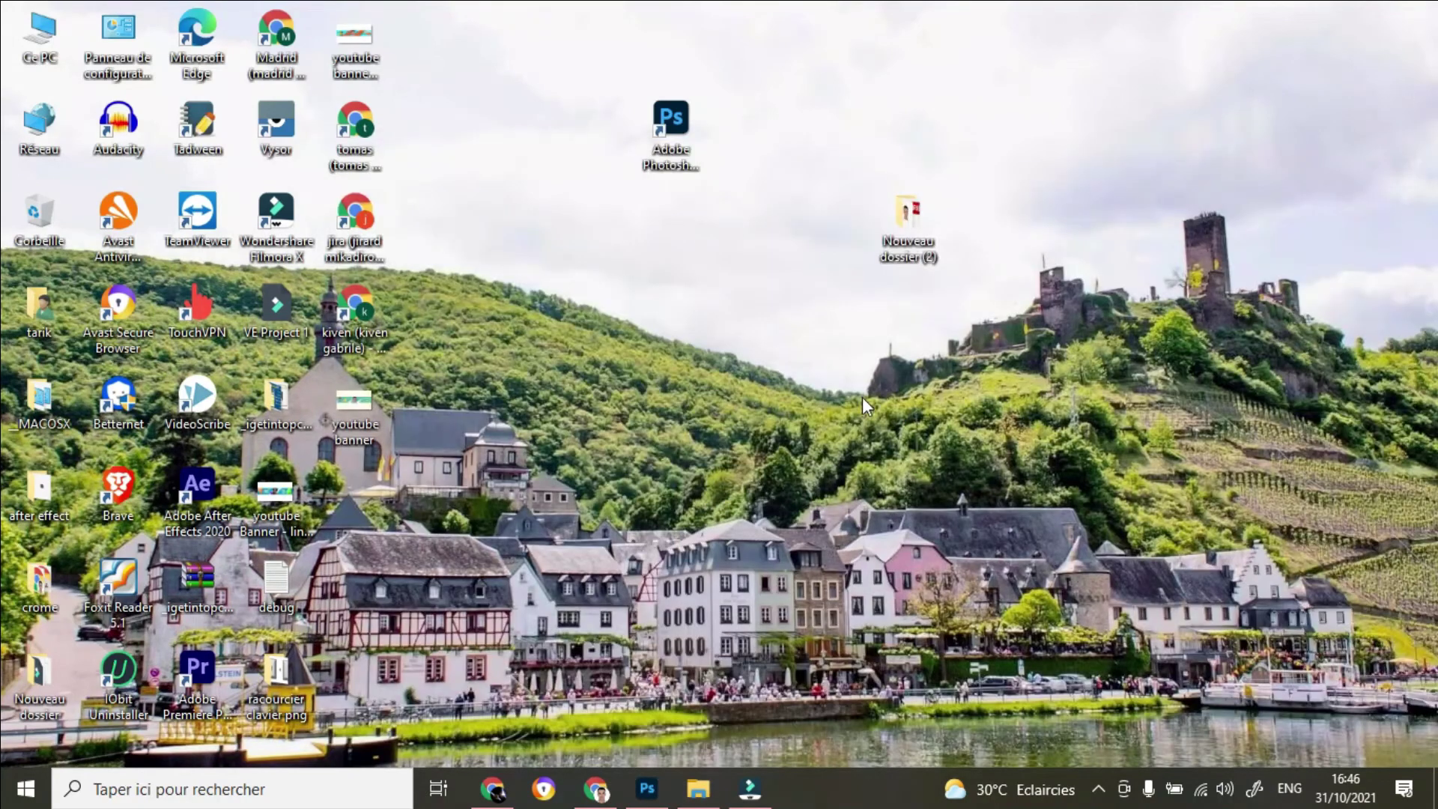
double_click(348, 405)
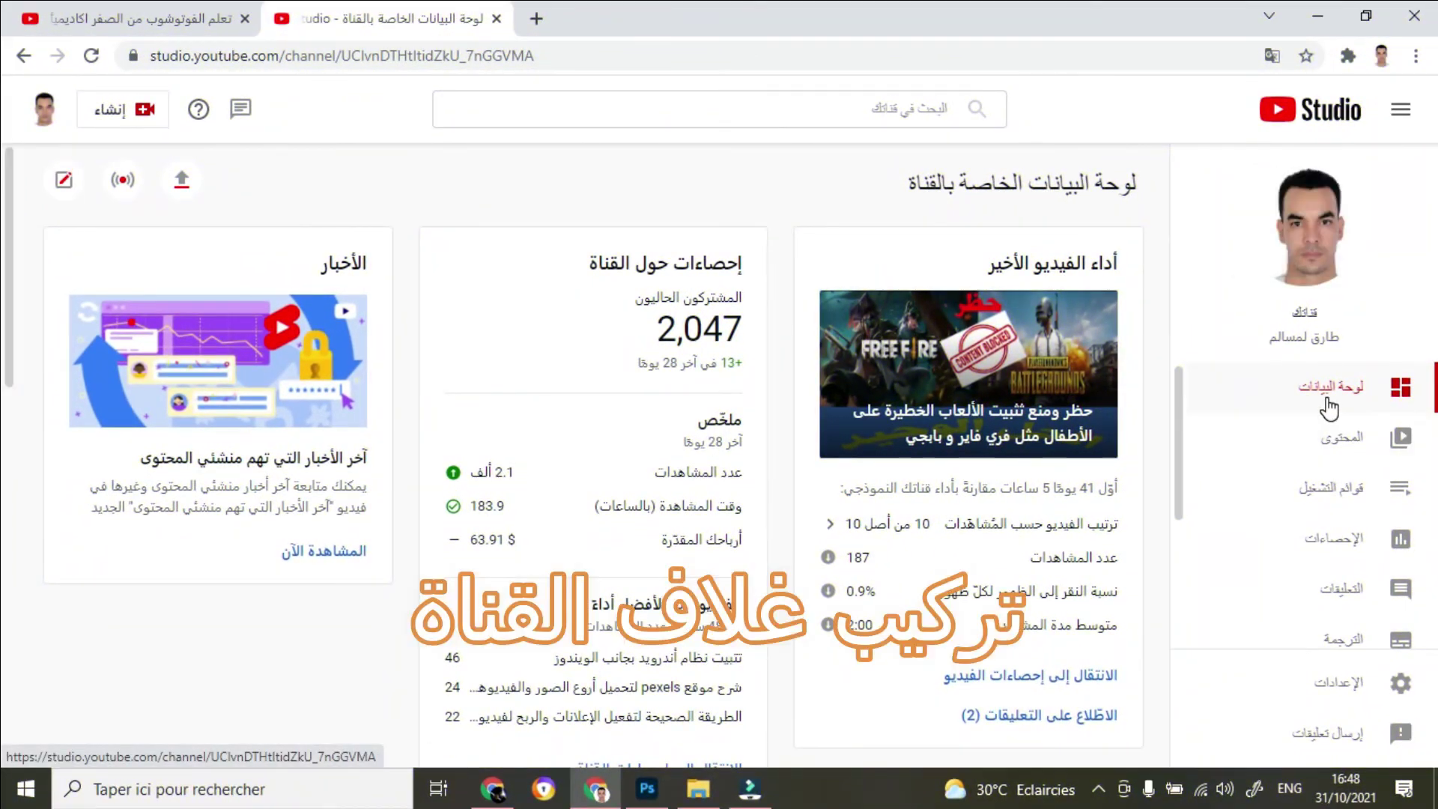
In YouTube Studio in Chrome, open the branding section (العلامة التجارية) of the channel customization page
scroll(1319, 525, down, 3)
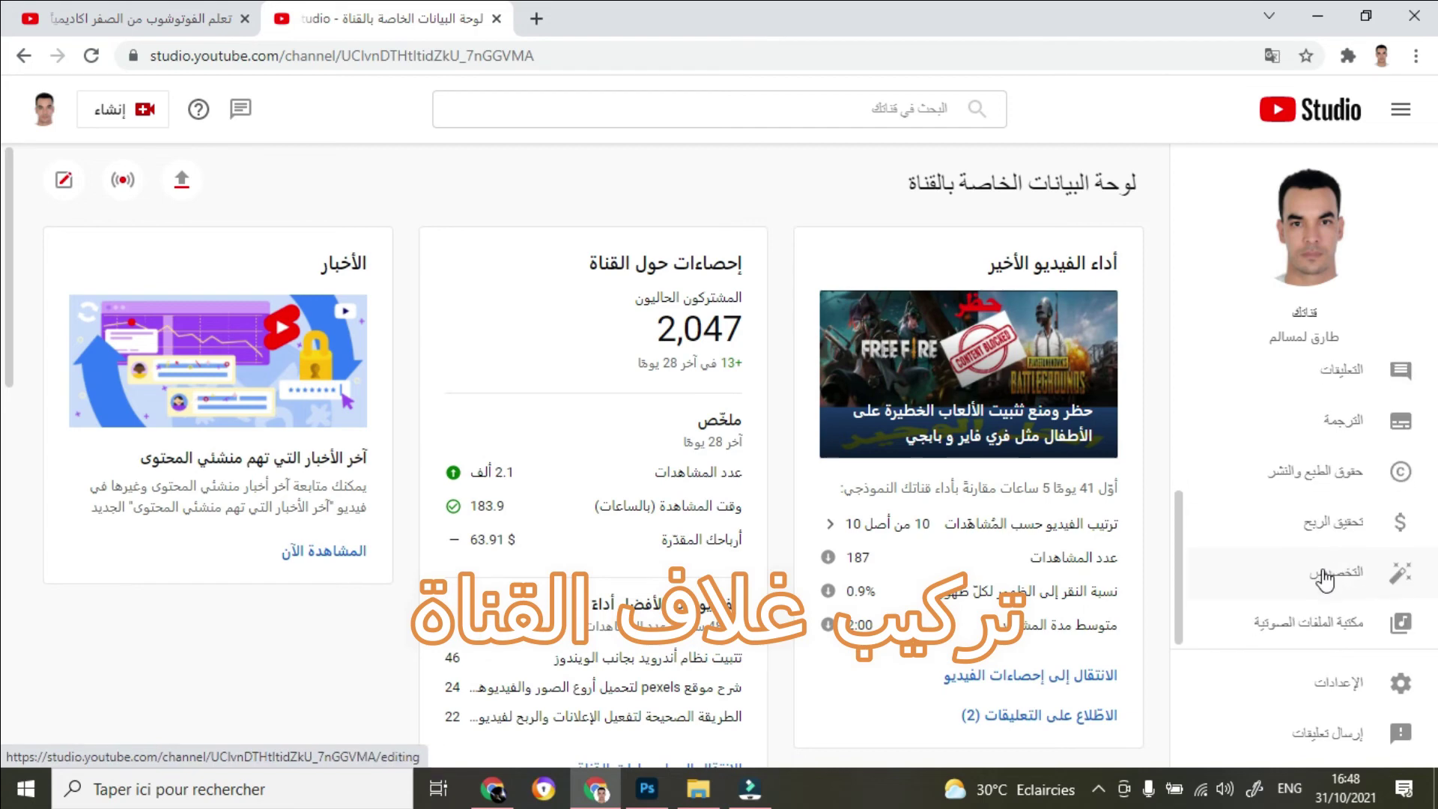
click(1322, 573)
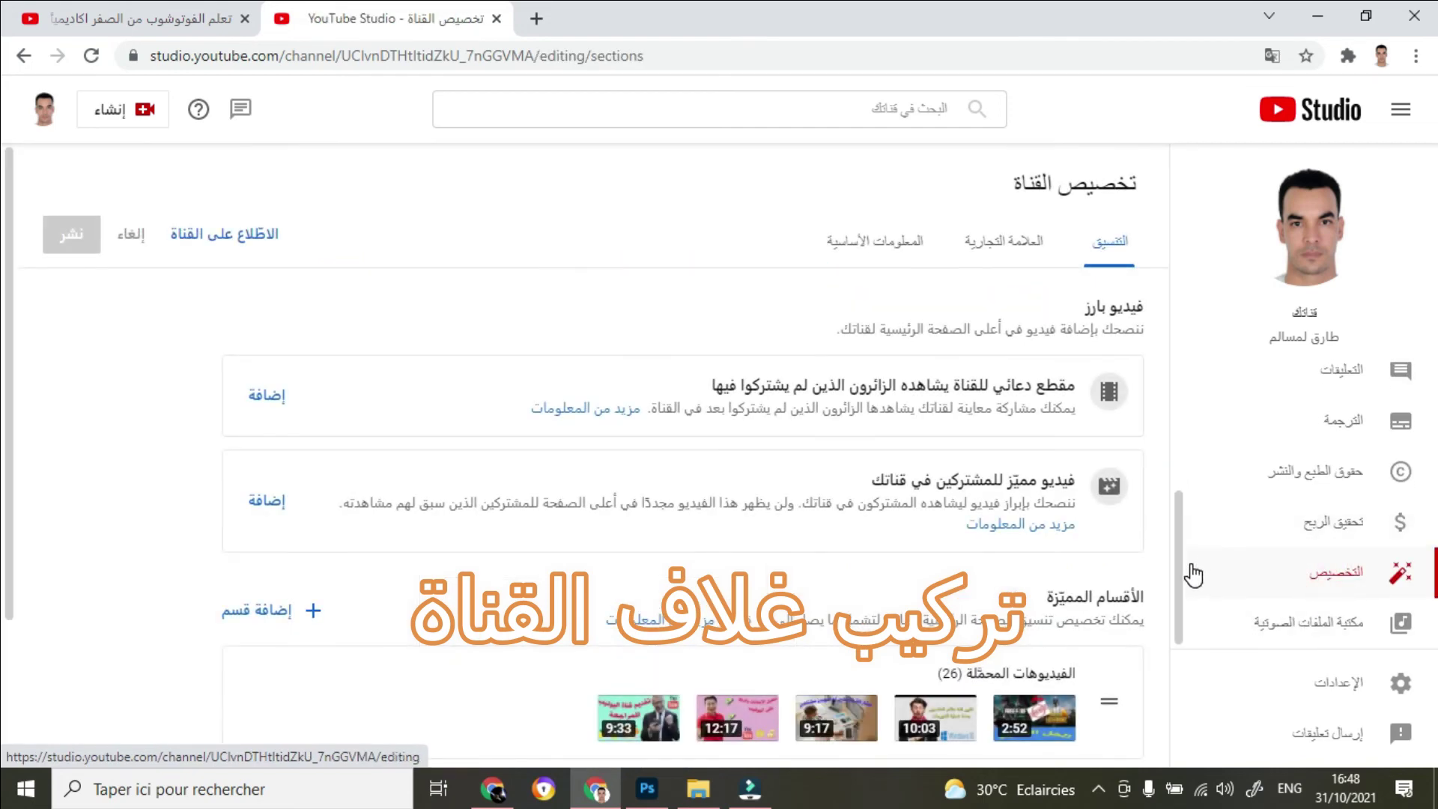
click(1004, 241)
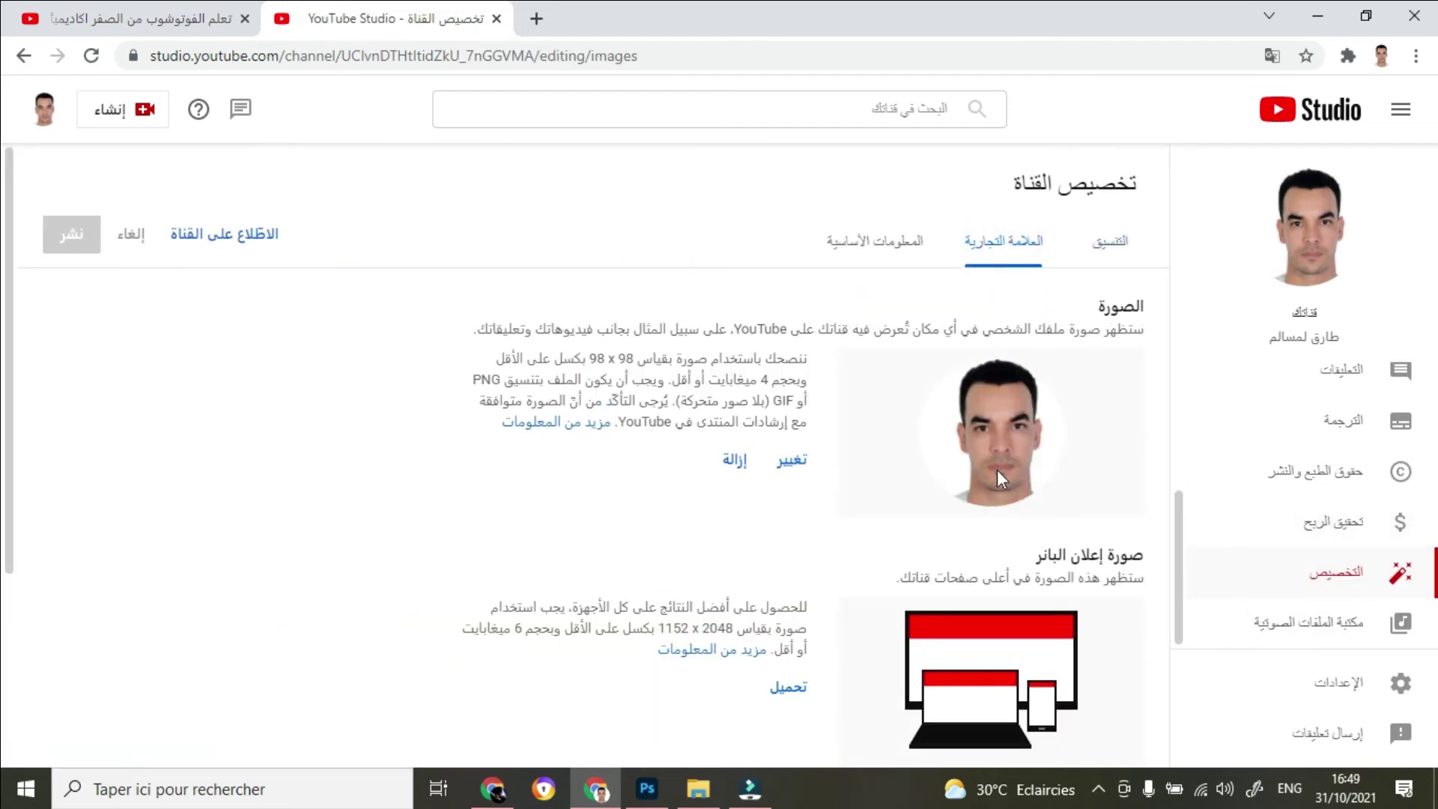
Upload the youtube banner image from the Bureau folder as the channel's banner with the proposed crop and publish the change
scroll(990, 567, down, 1)
scroll(990, 567, down, 3)
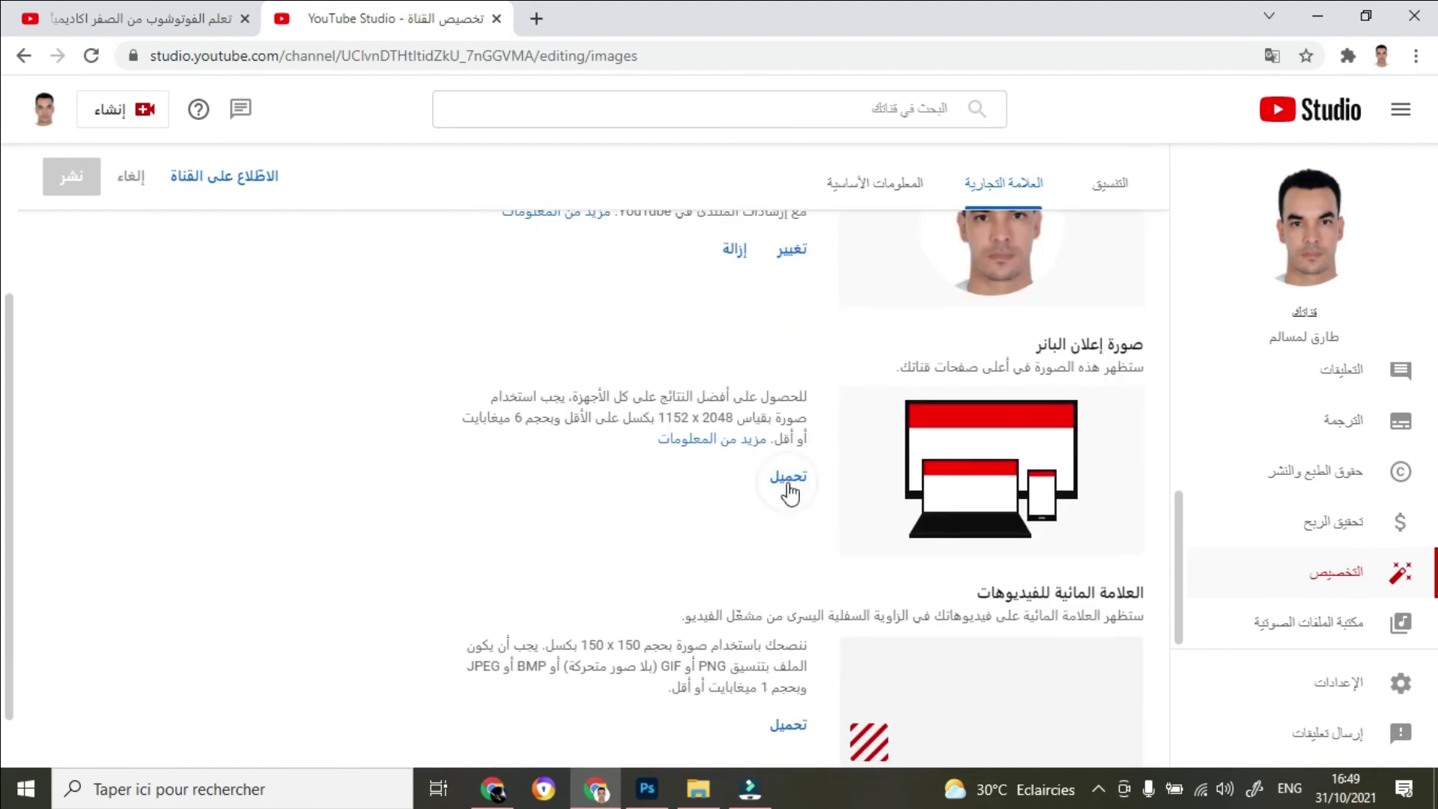
click(789, 483)
click(1245, 196)
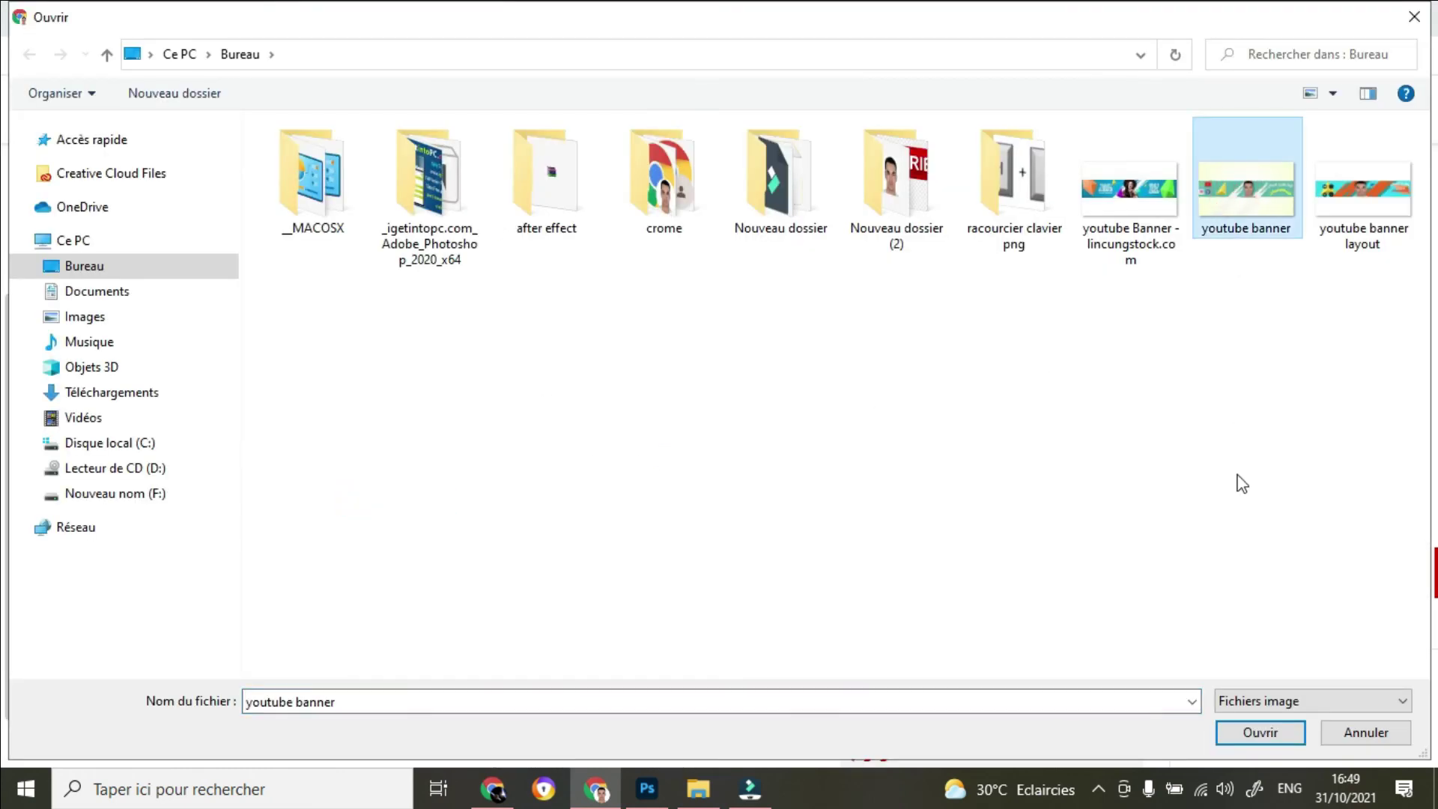
click(1259, 732)
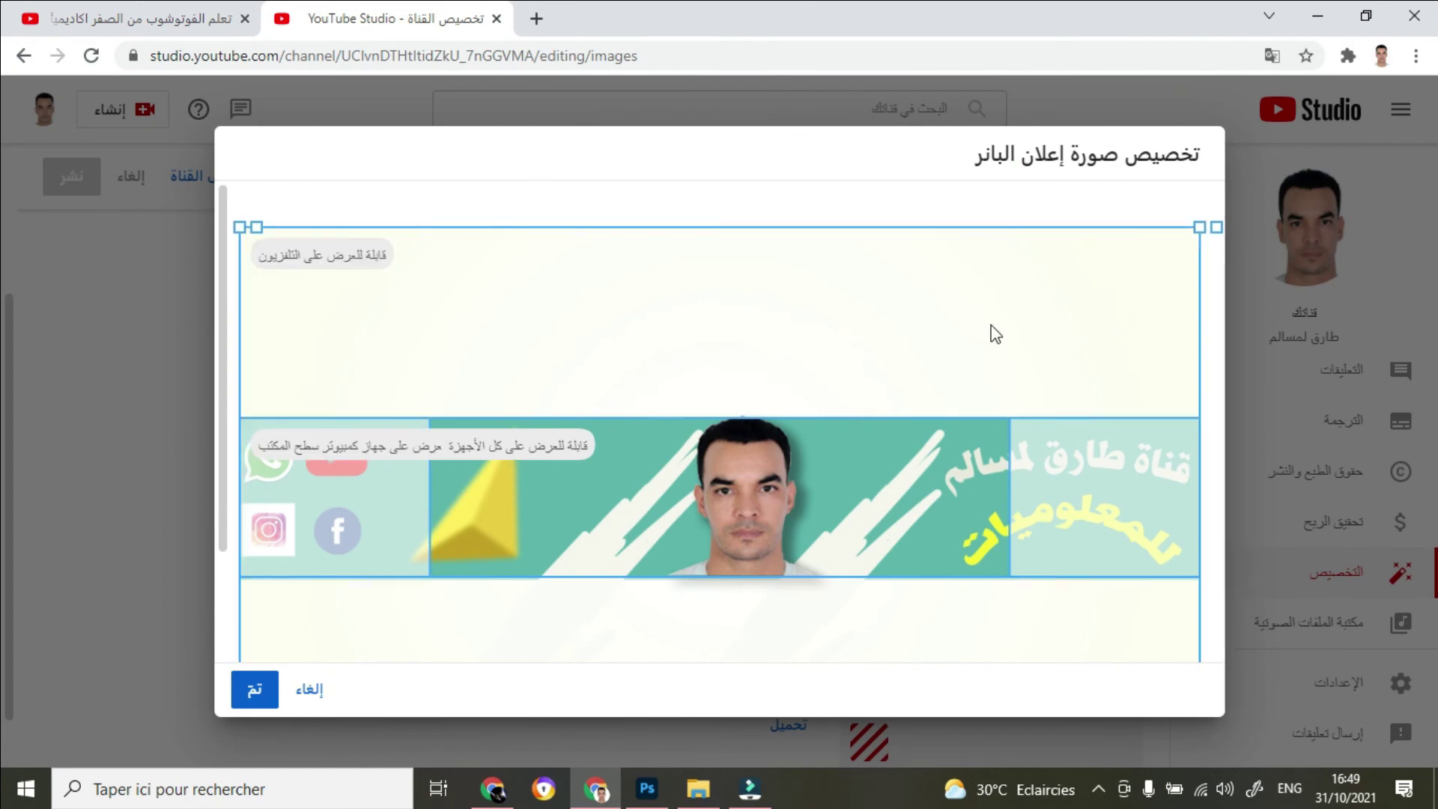
click(254, 690)
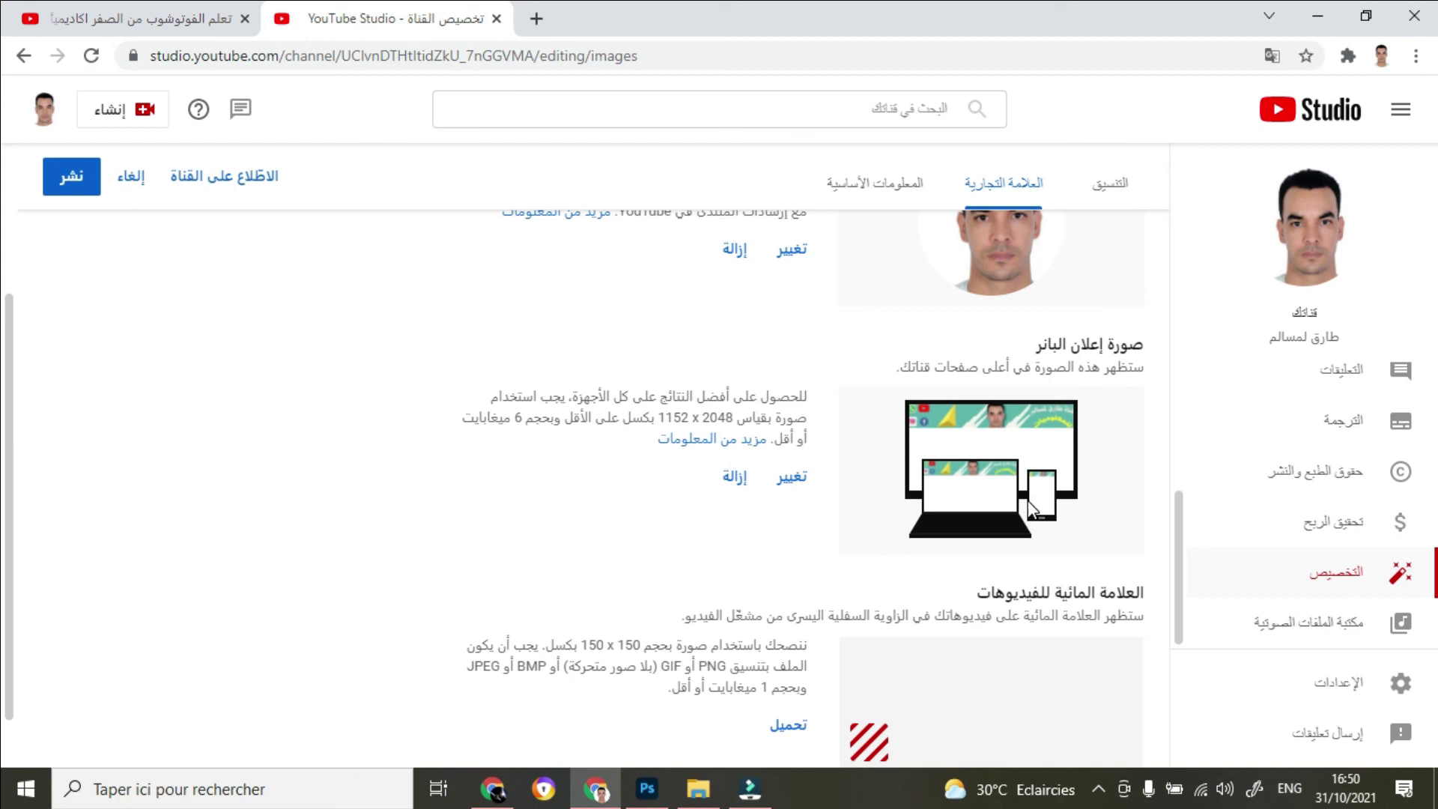
click(998, 648)
click(75, 179)
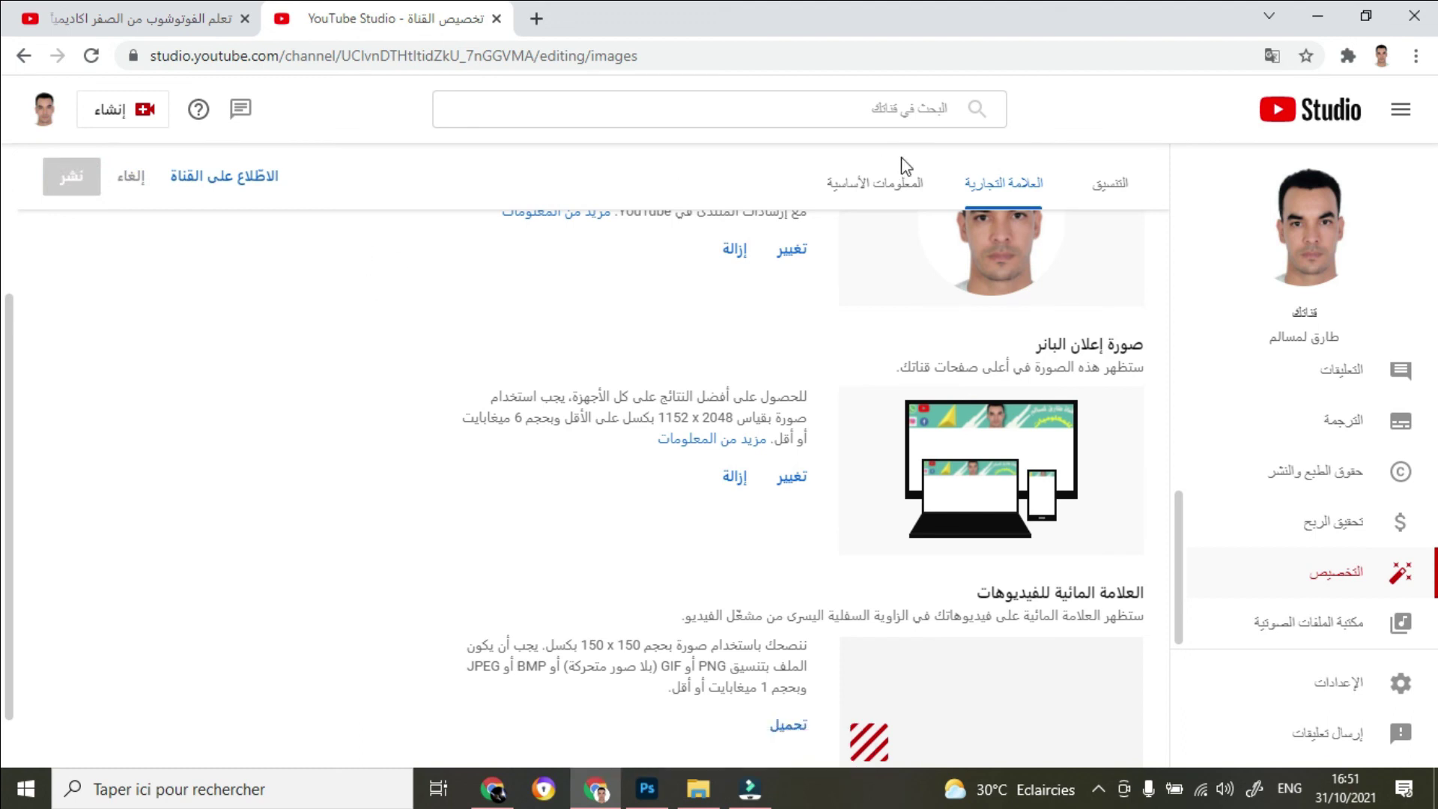
Reopen the channel customization page from the dashboard and check the banner preview in the branding section (العلامة التجارية)
click(1309, 150)
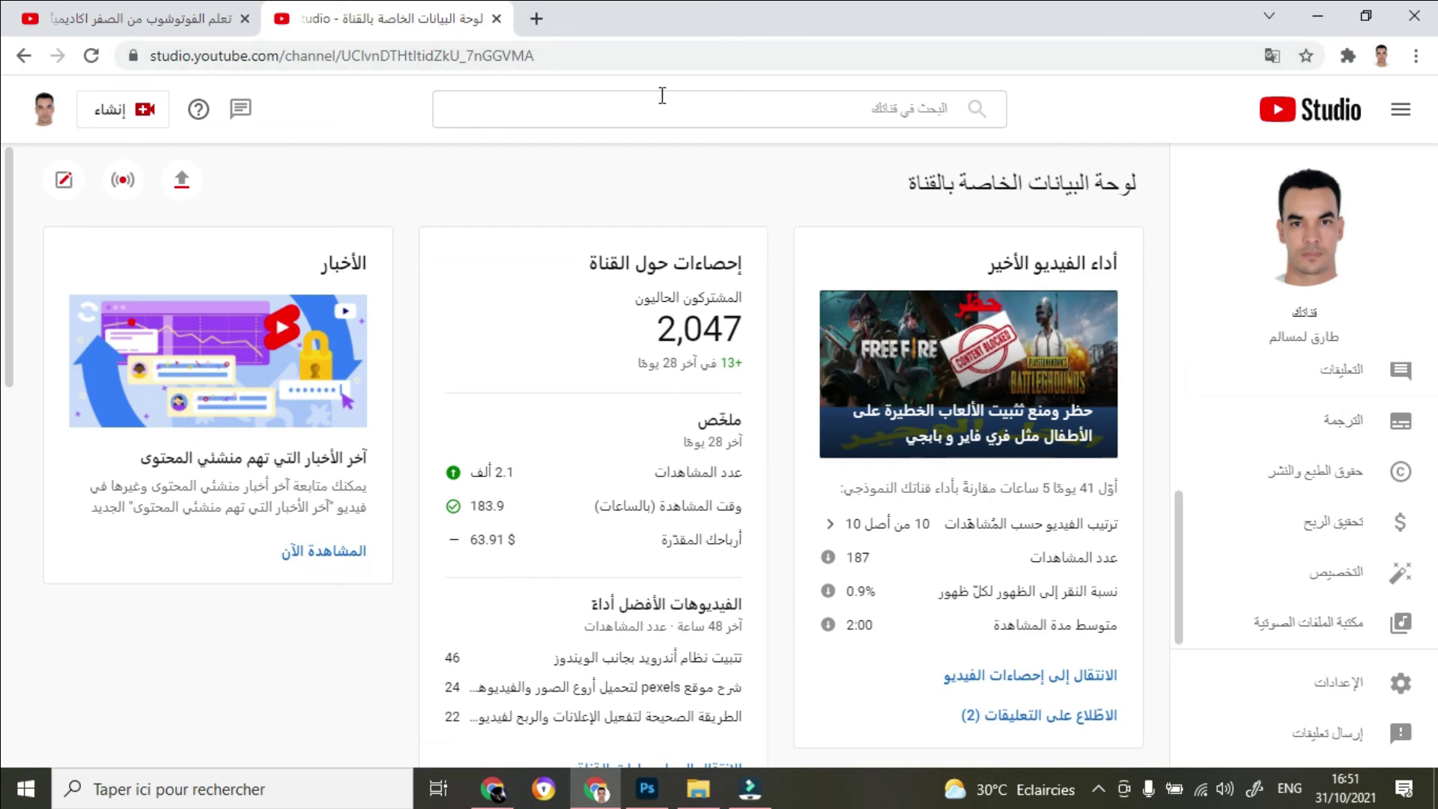
click(1329, 573)
scroll(889, 409, down, 4)
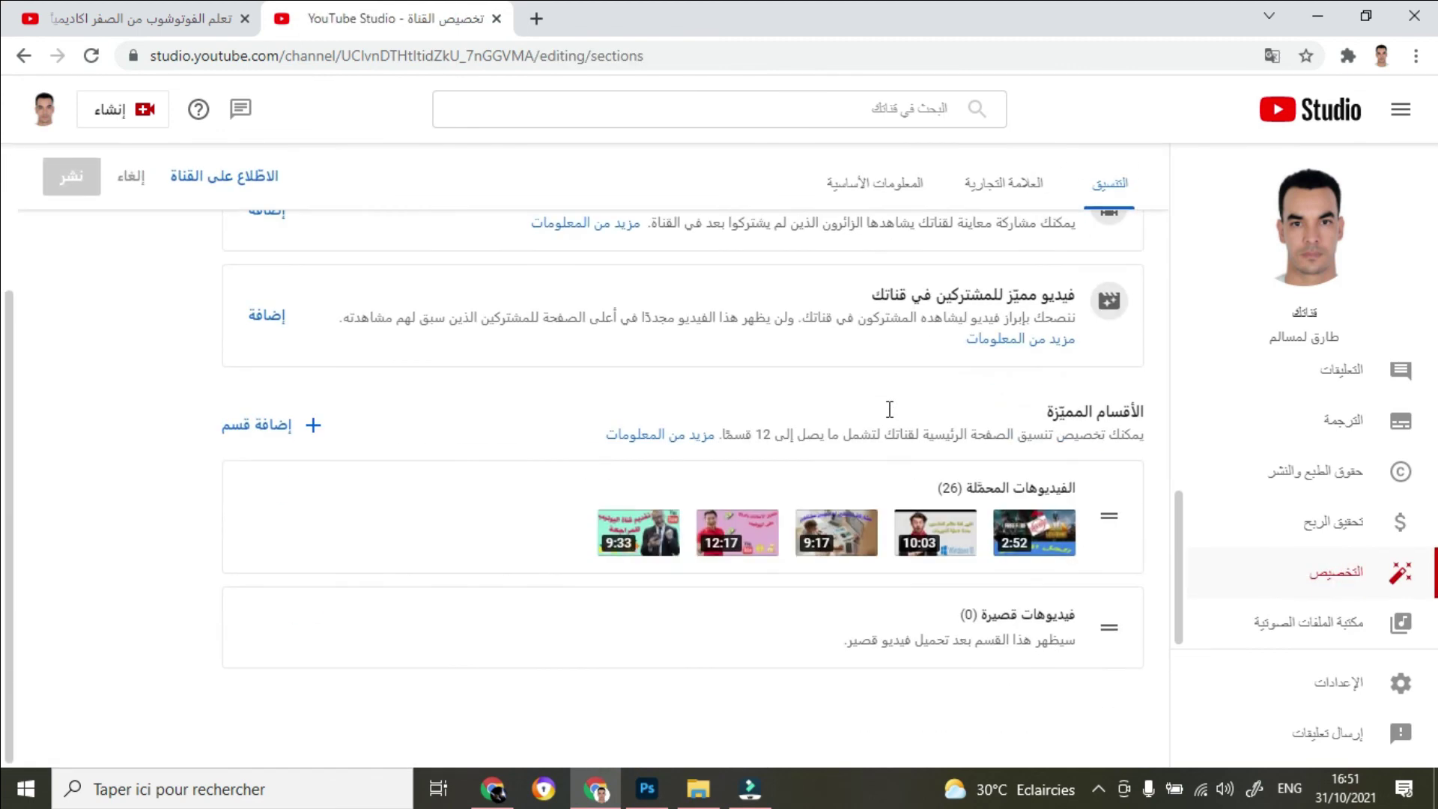
scroll(890, 409, up, 3)
click(968, 252)
scroll(897, 495, down, 3)
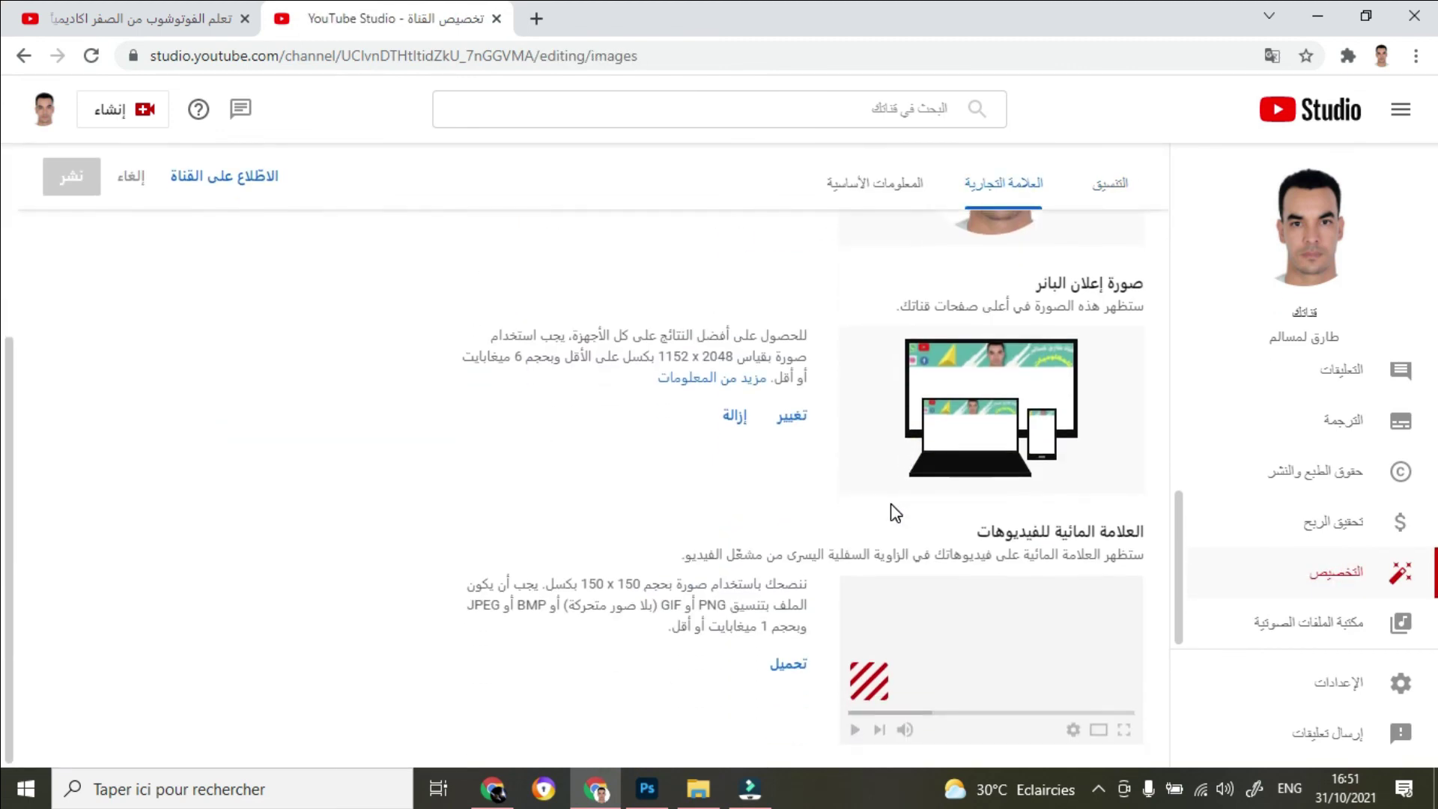
scroll(892, 513, up, 3)
scroll(961, 537, down, 3)
drag(985, 393, 756, 335)
In the other Chrome window, search YouTube for the channel's name and open its public page to view the published banner
click(536, 19)
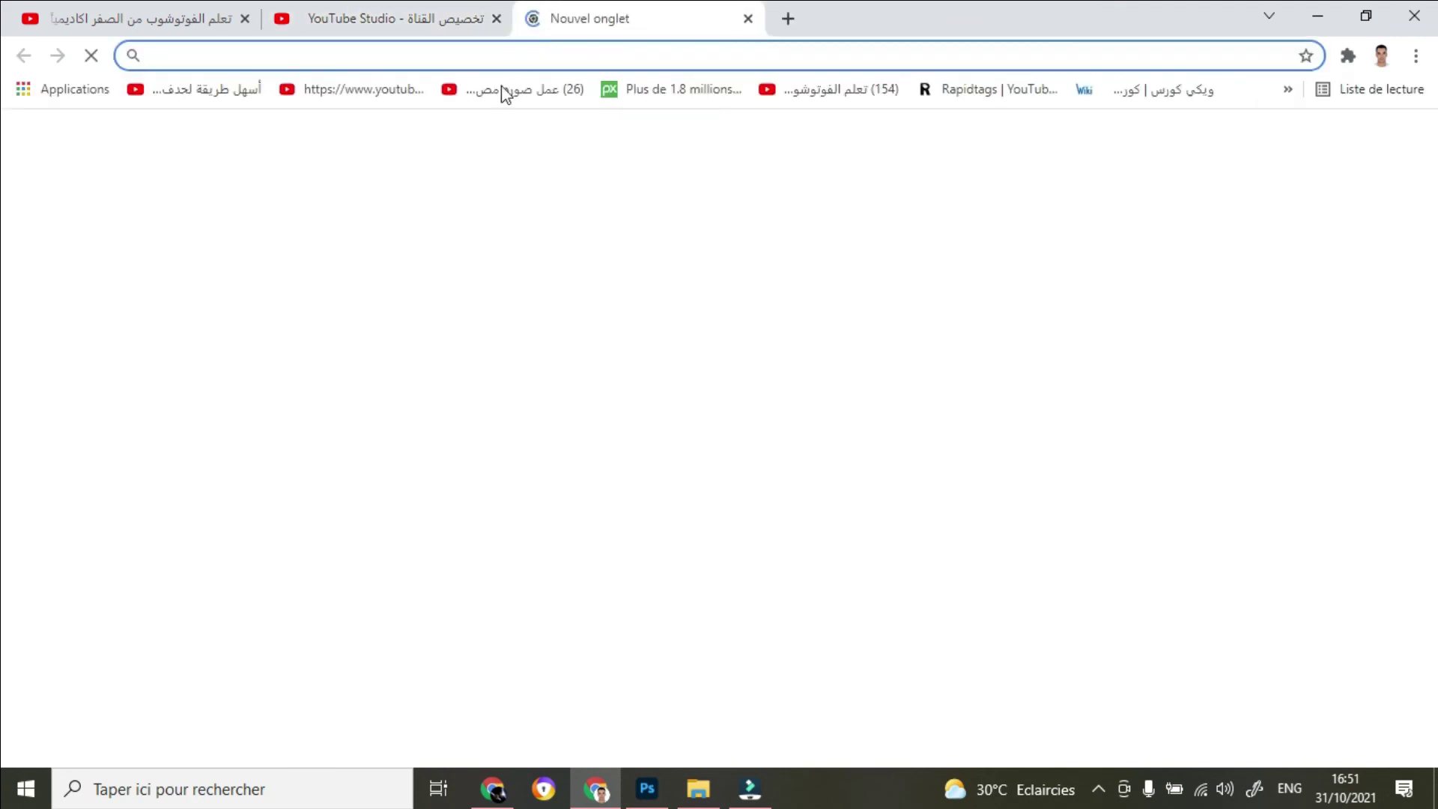
click(501, 792)
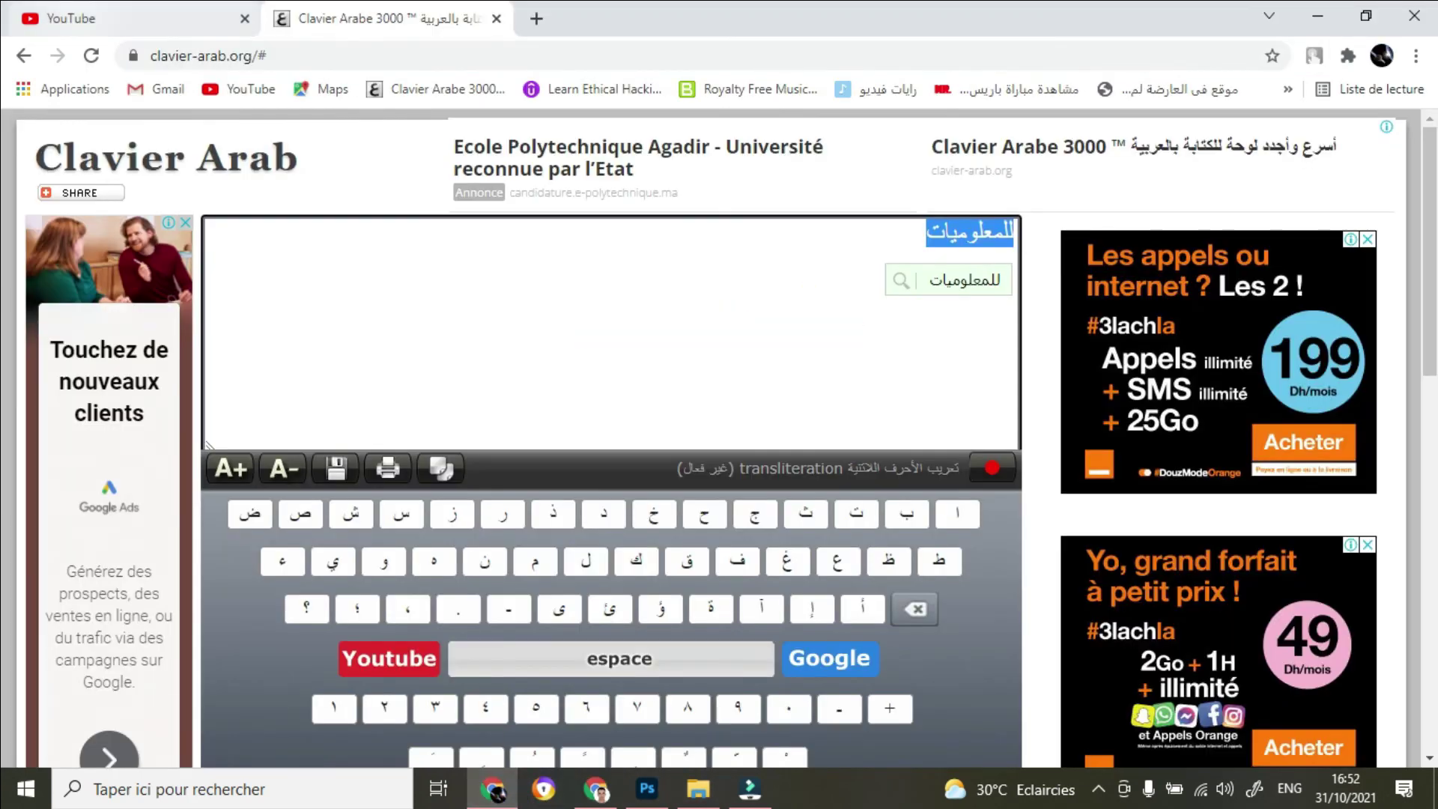
click(112, 18)
click(563, 140)
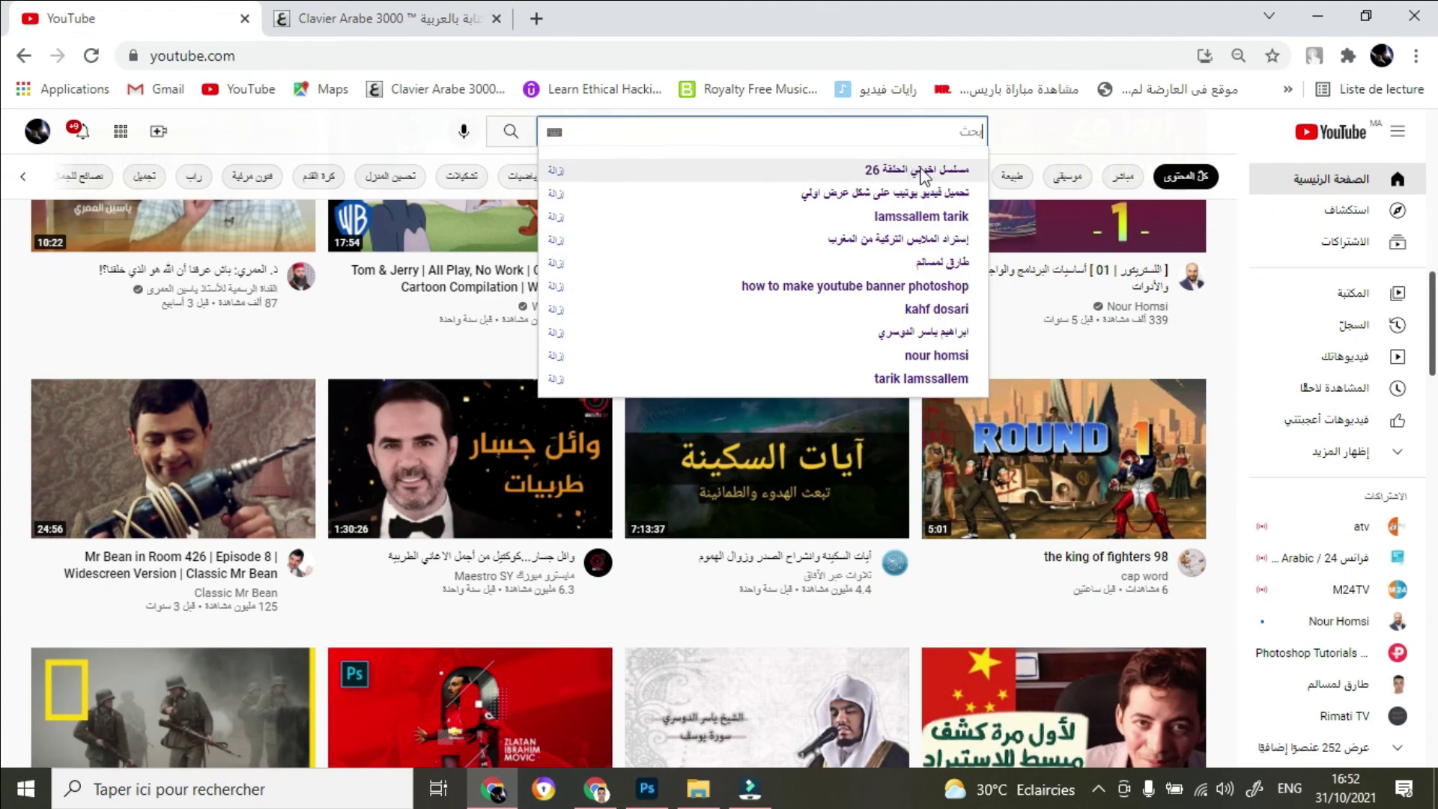
click(577, 262)
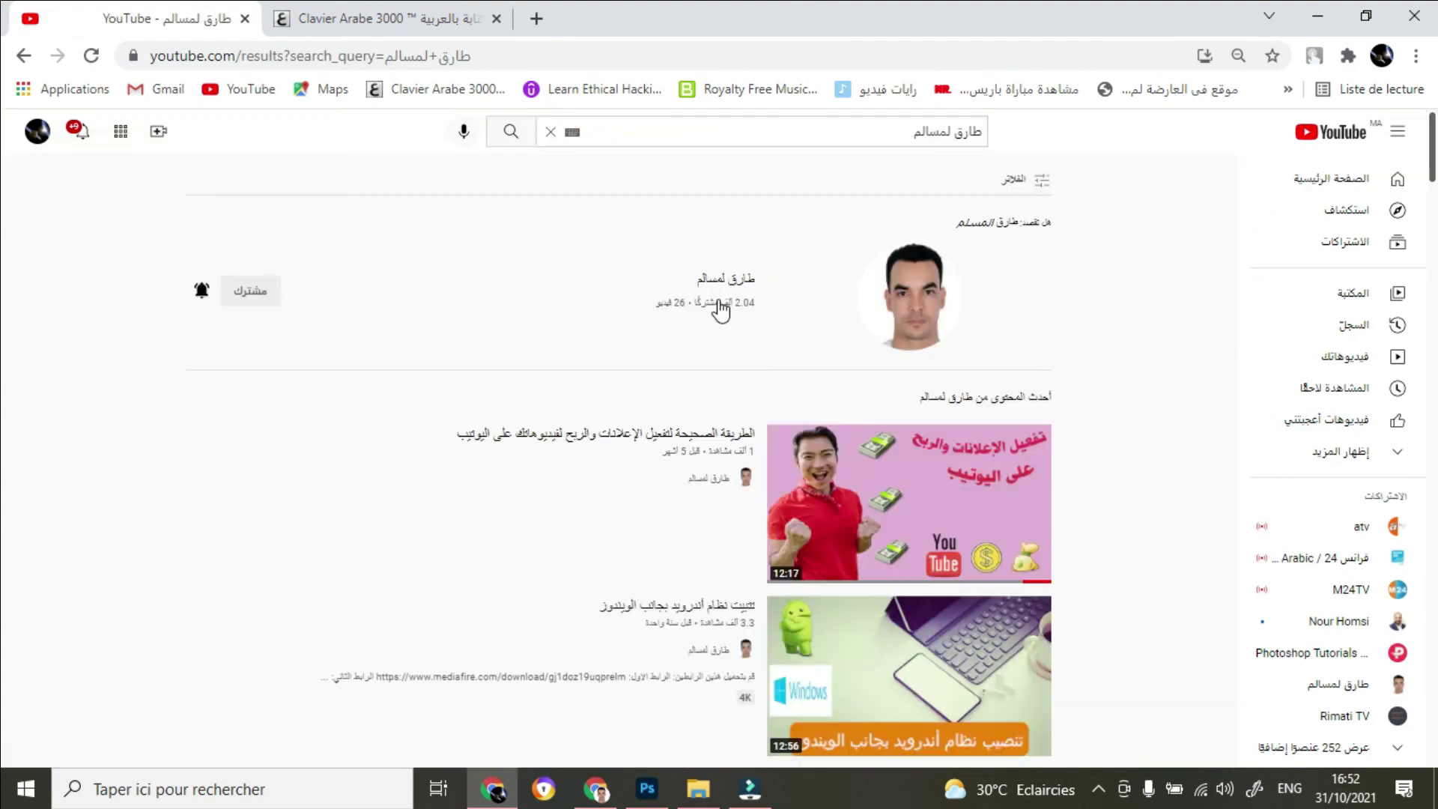
click(728, 282)
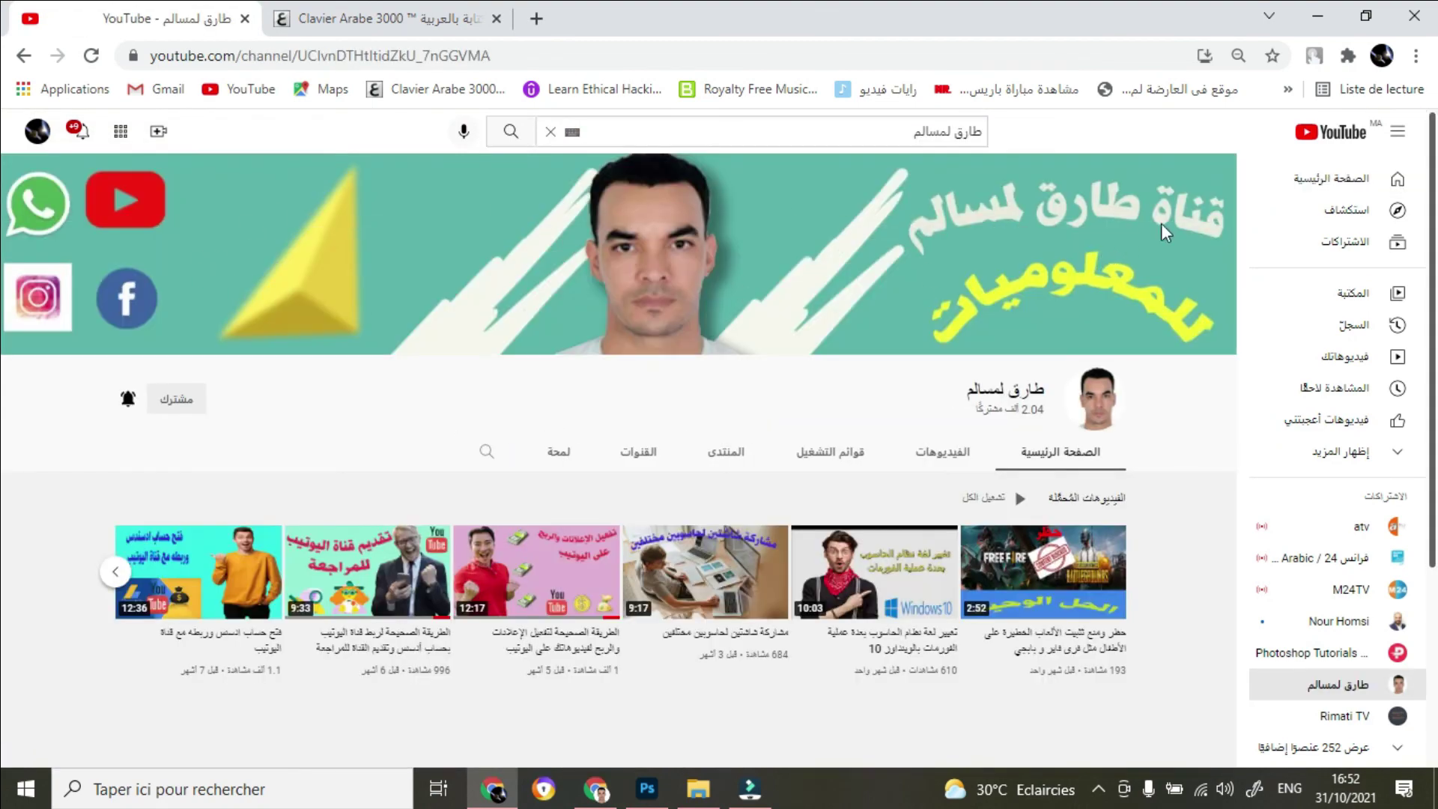